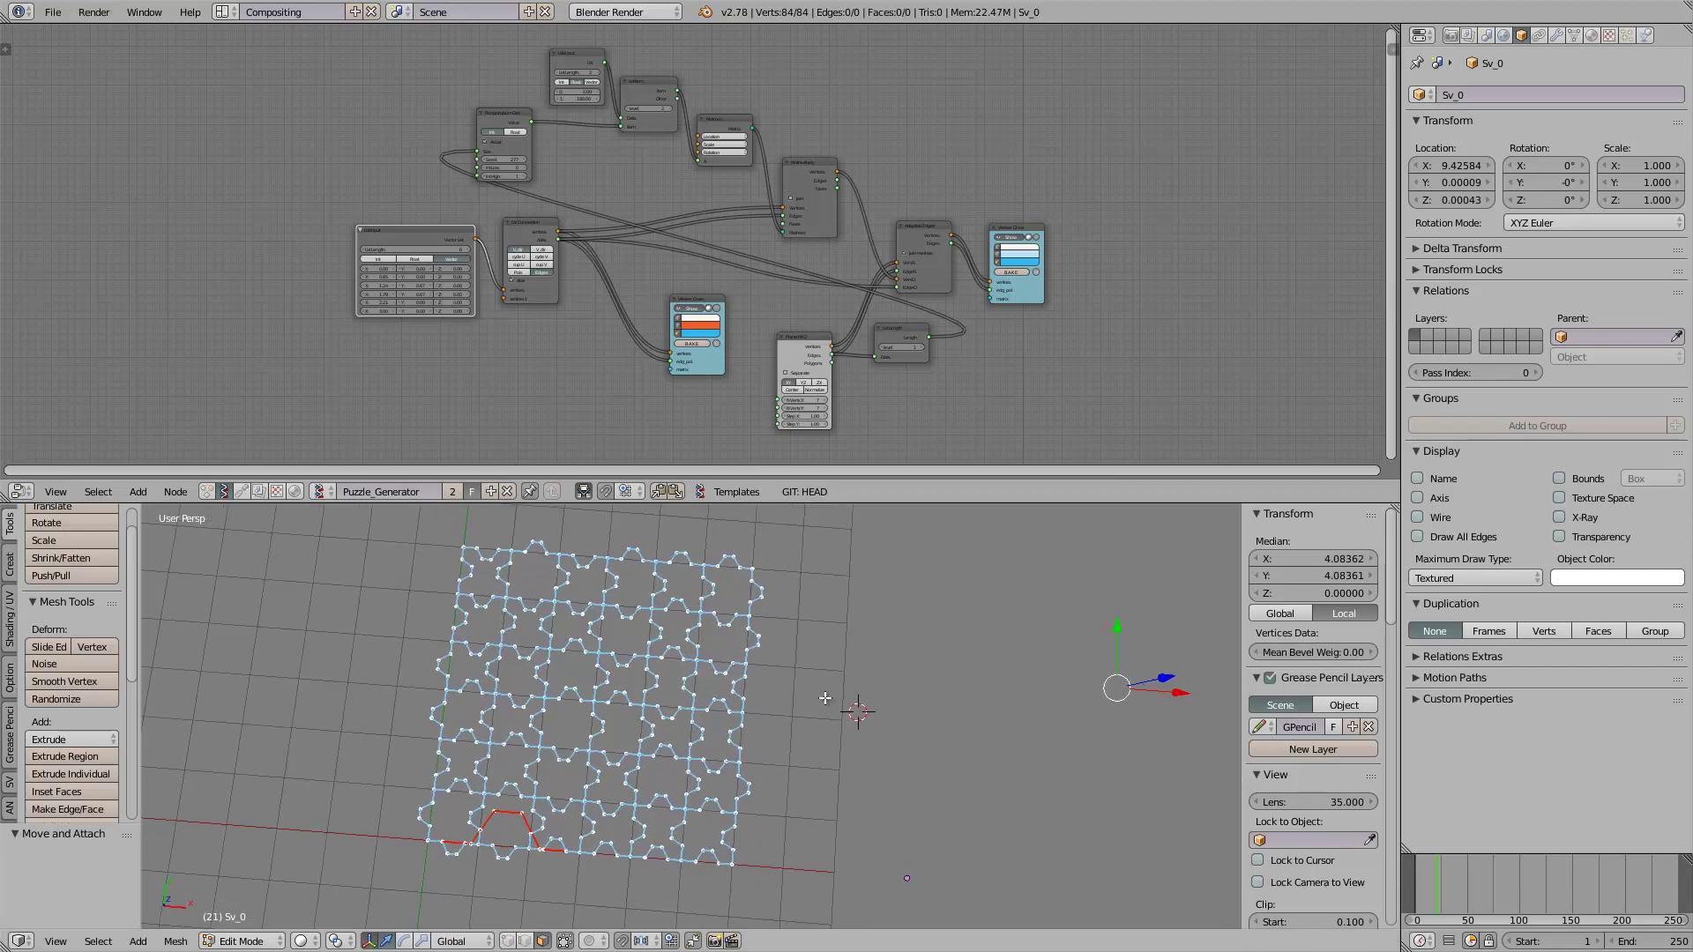
Step: Examine the Puzzle_Generator node tree and the interlocking puzzle grid it produces
middle_drag(707, 284, 695, 313)
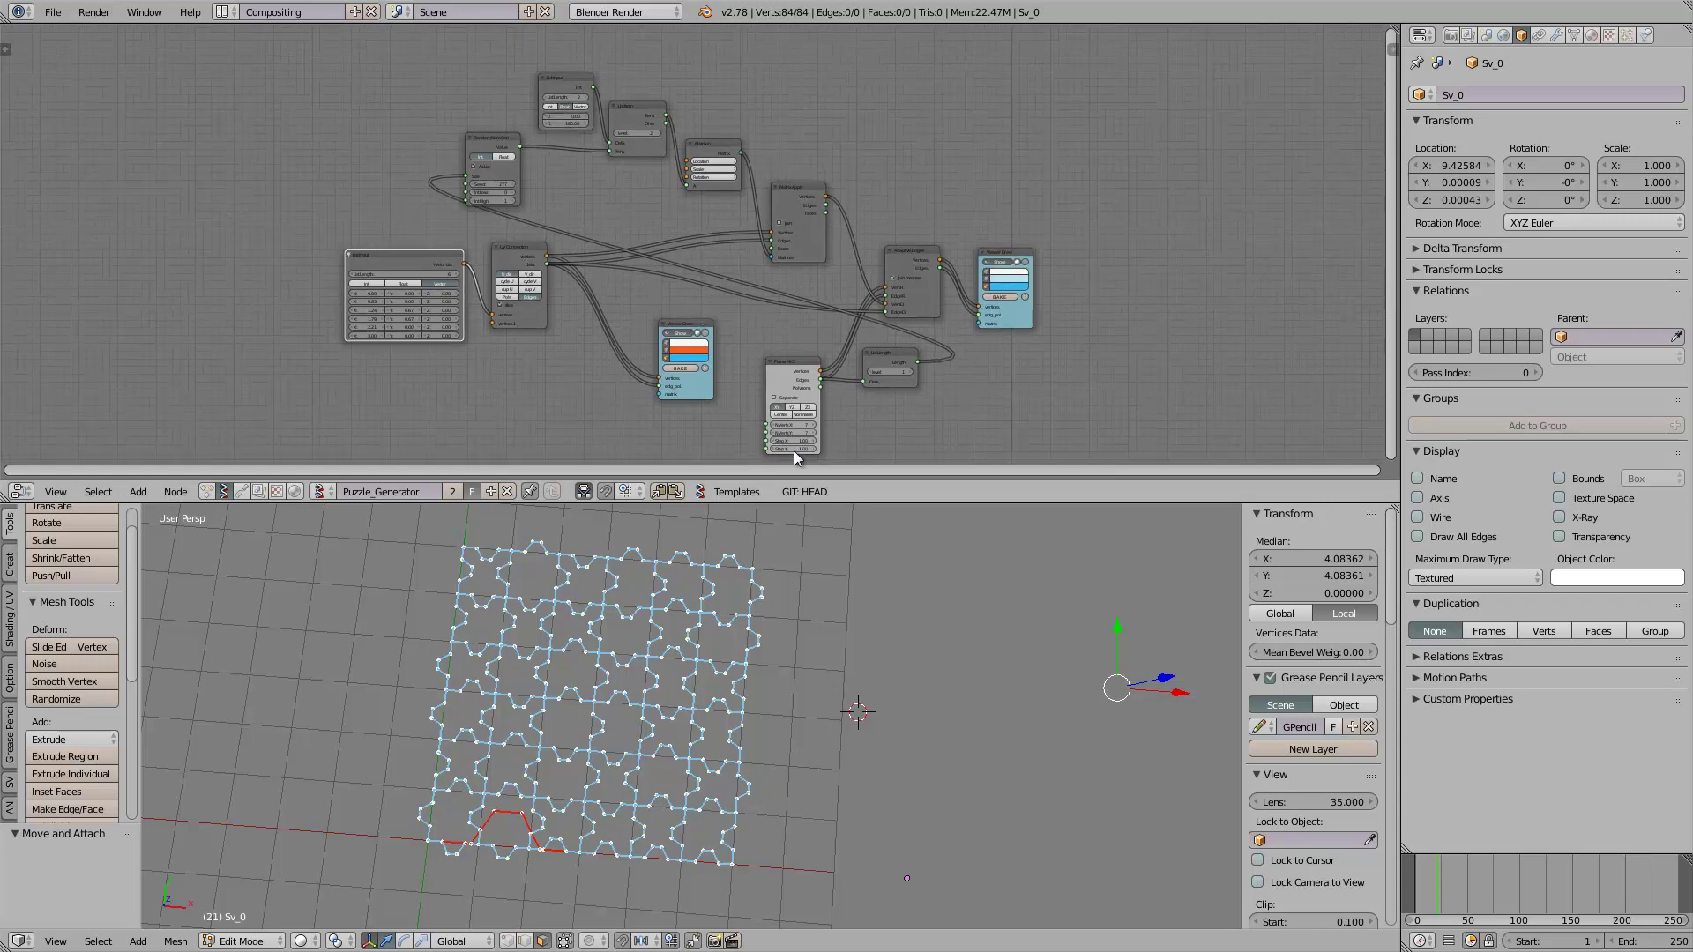
drag(837, 503, 837, 511)
scroll(565, 393, up, 2)
middle_drag(565, 393, 572, 384)
scroll(529, 352, down, 1)
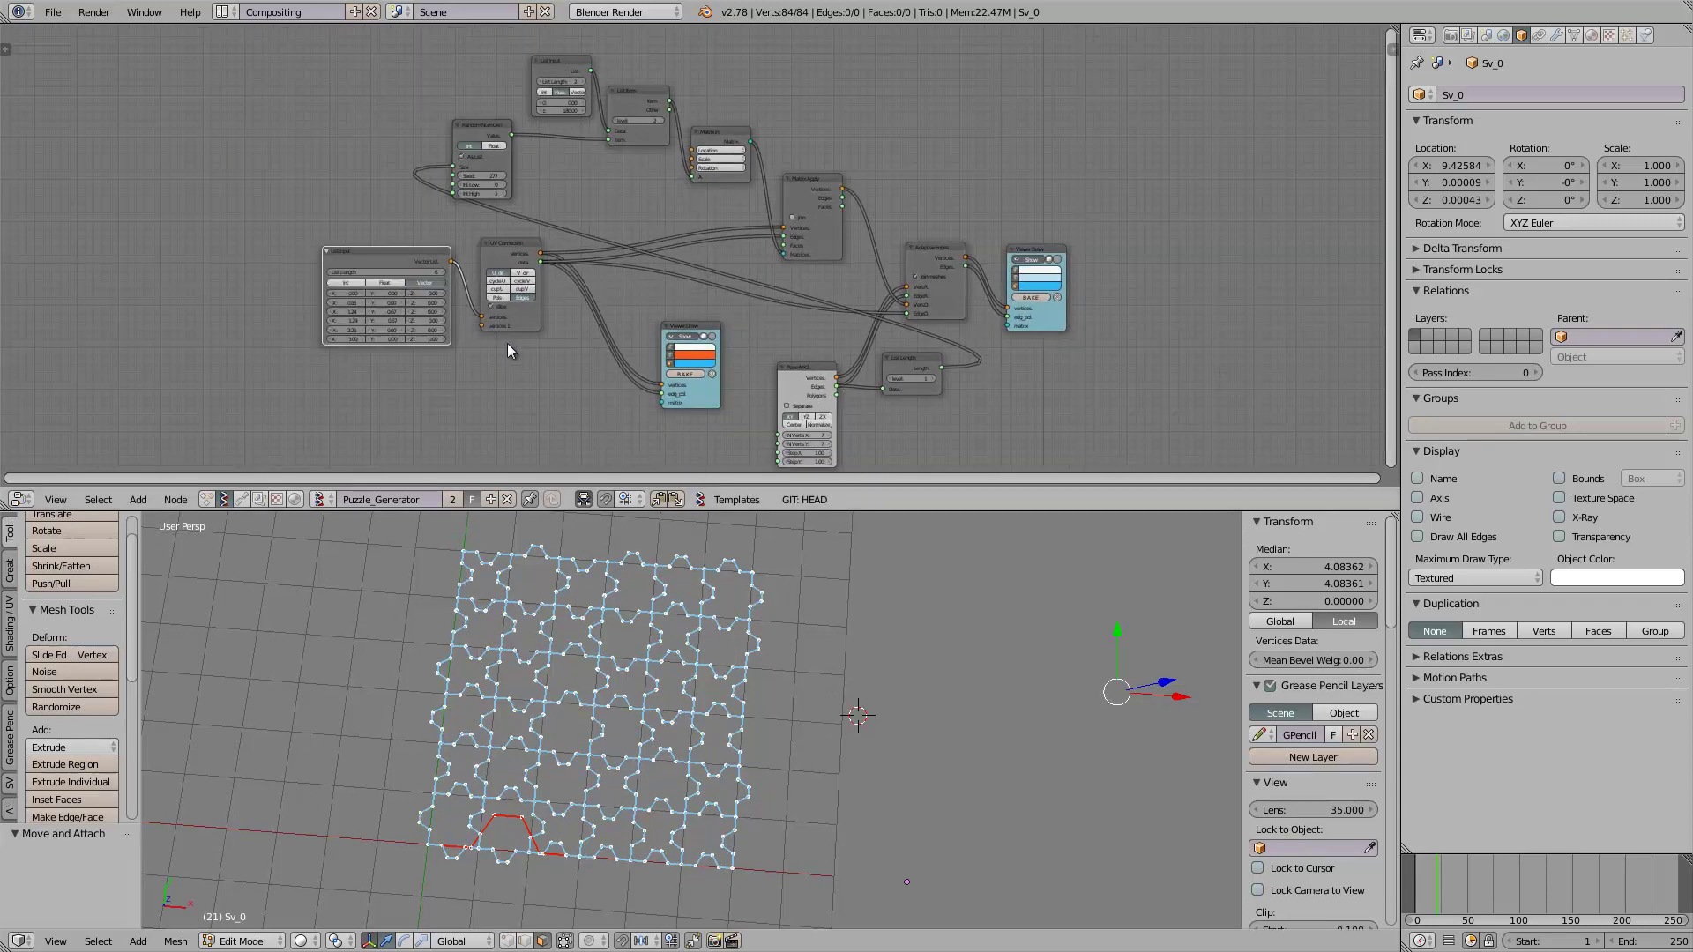
scroll(476, 335, up, 3)
scroll(445, 362, down, 2)
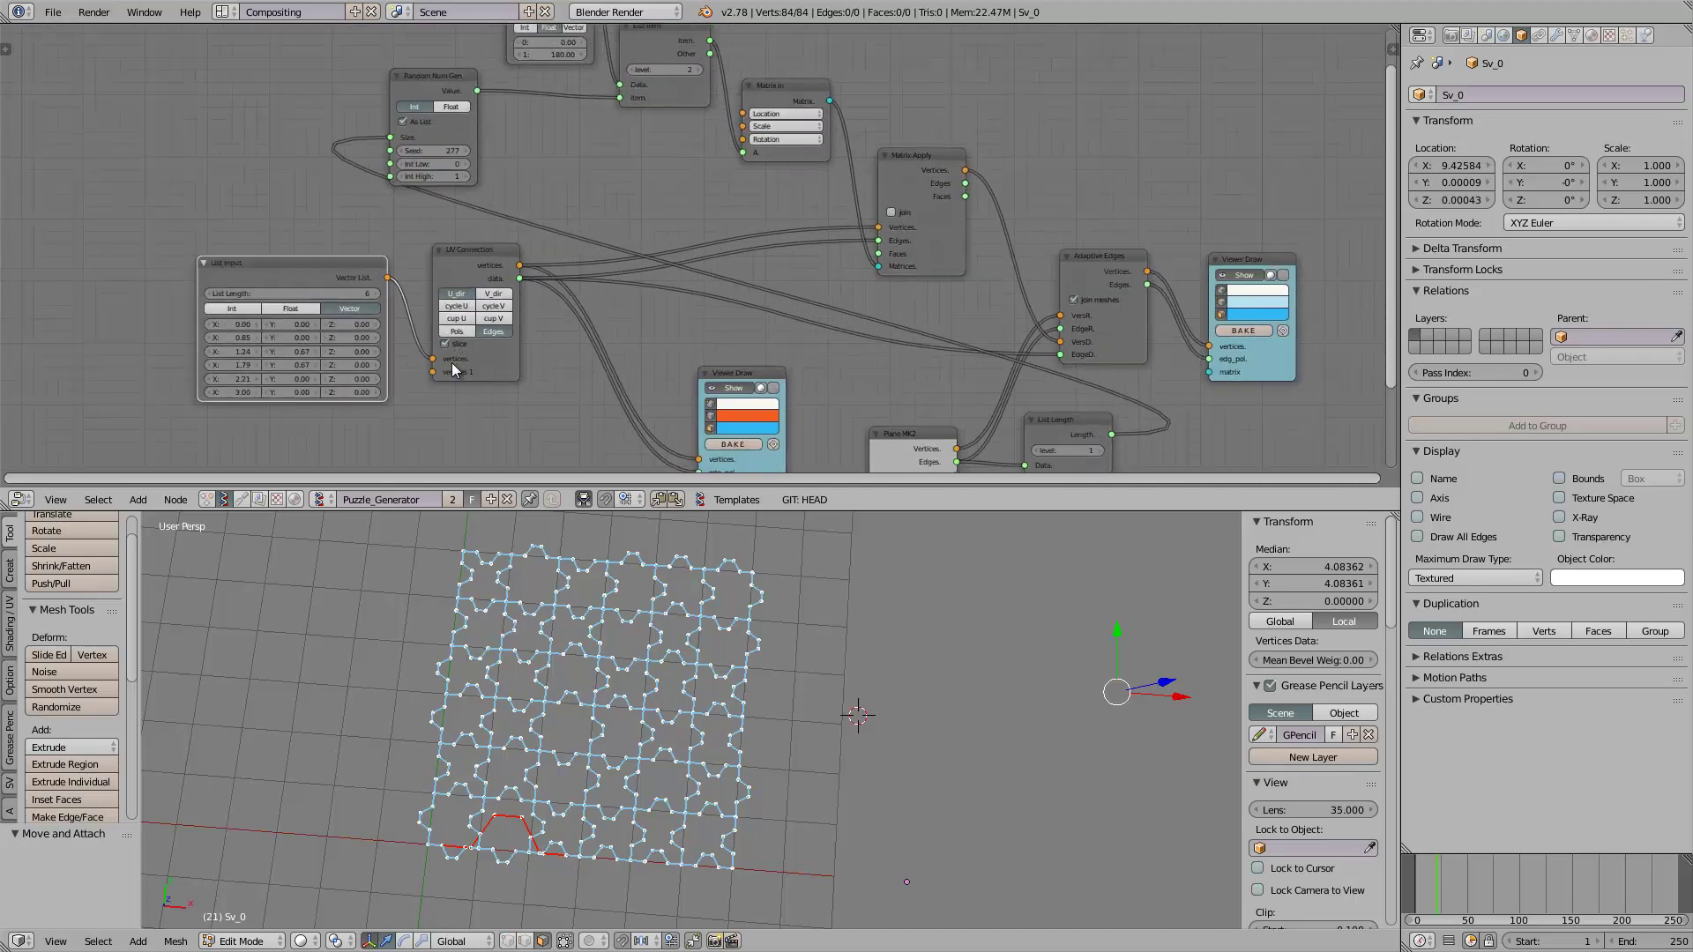
middle_drag(494, 635, 462, 784)
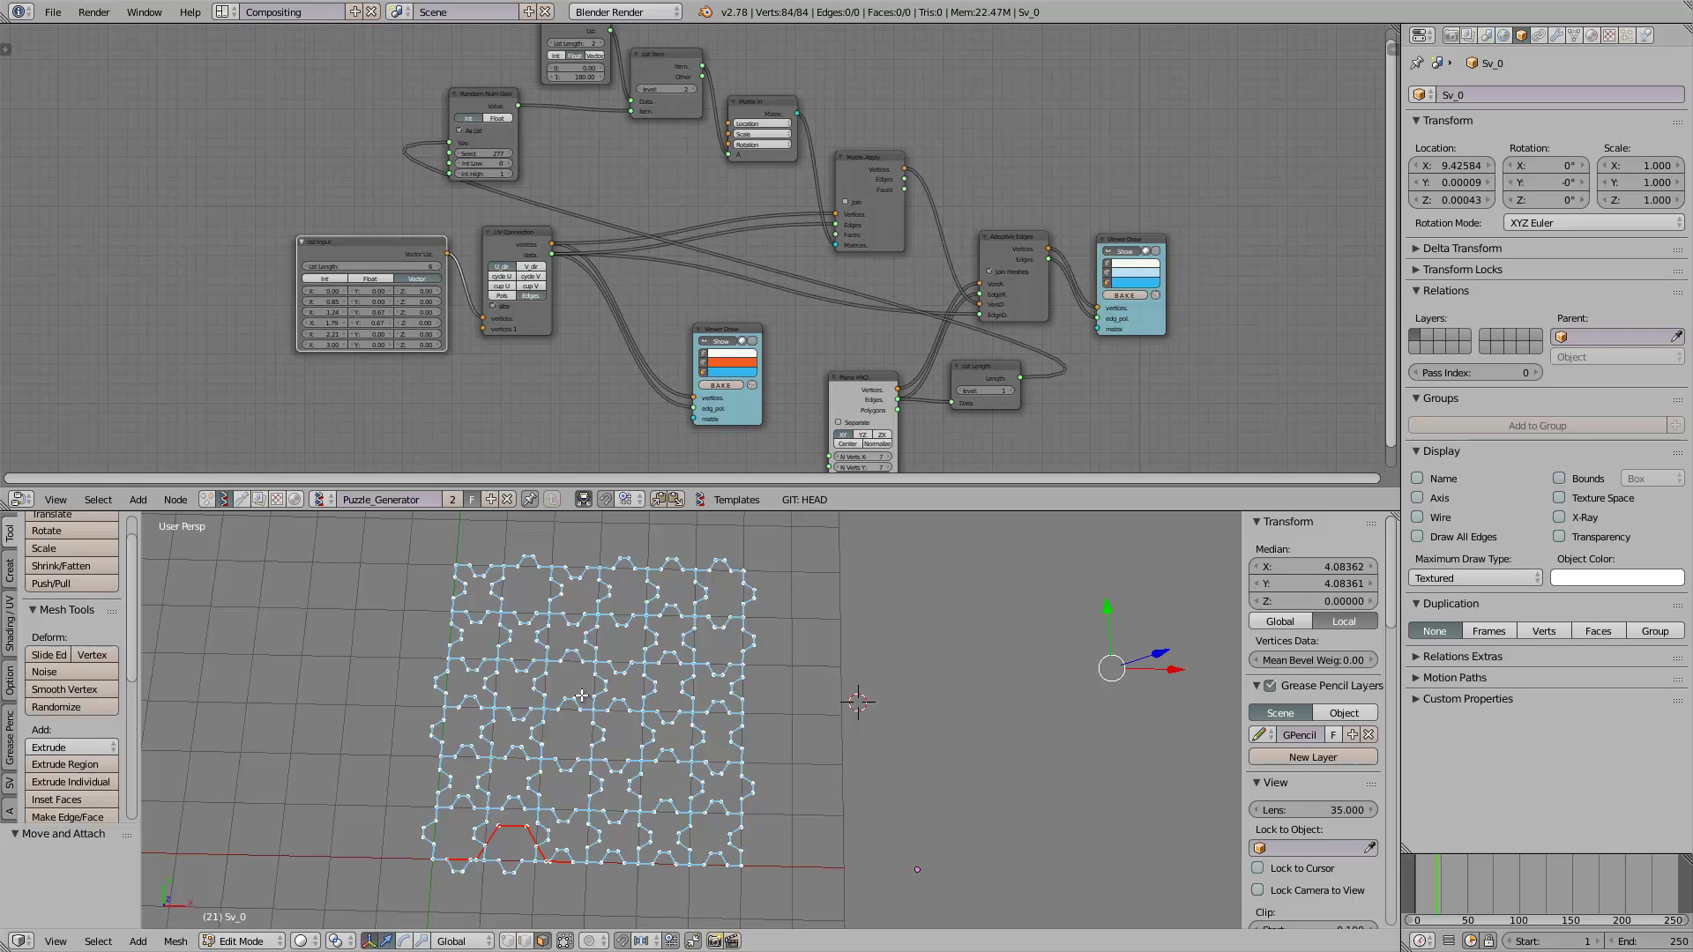
middle_drag(582, 733, 754, 705)
click(841, 667)
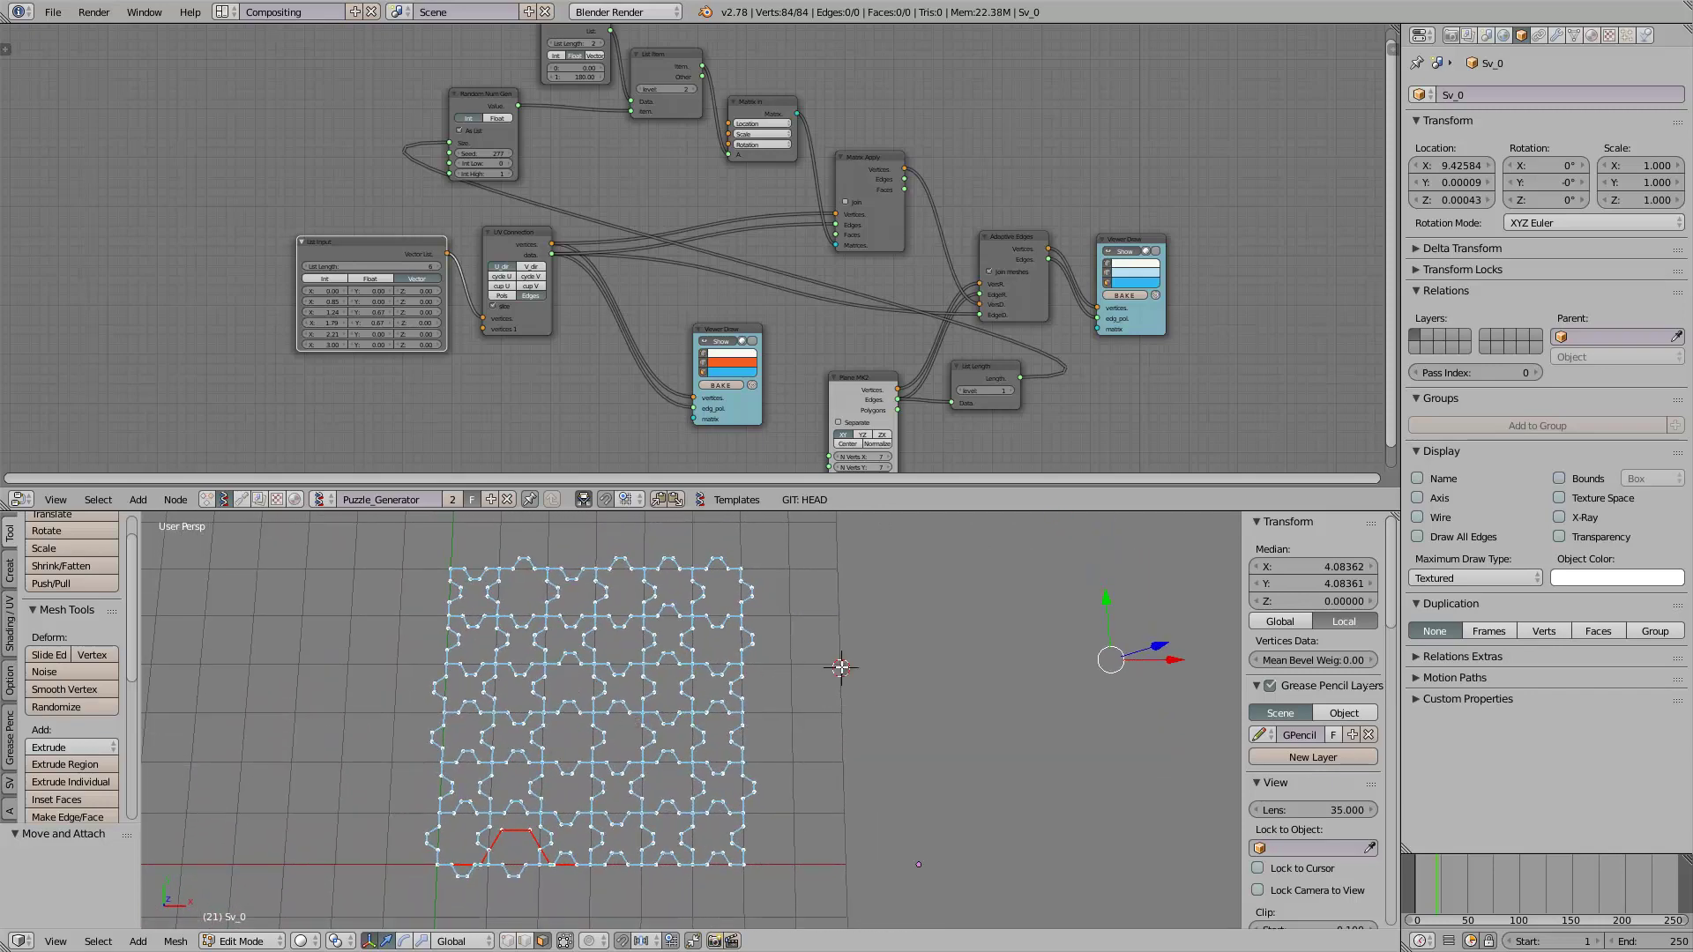
middle_drag(873, 689, 877, 702)
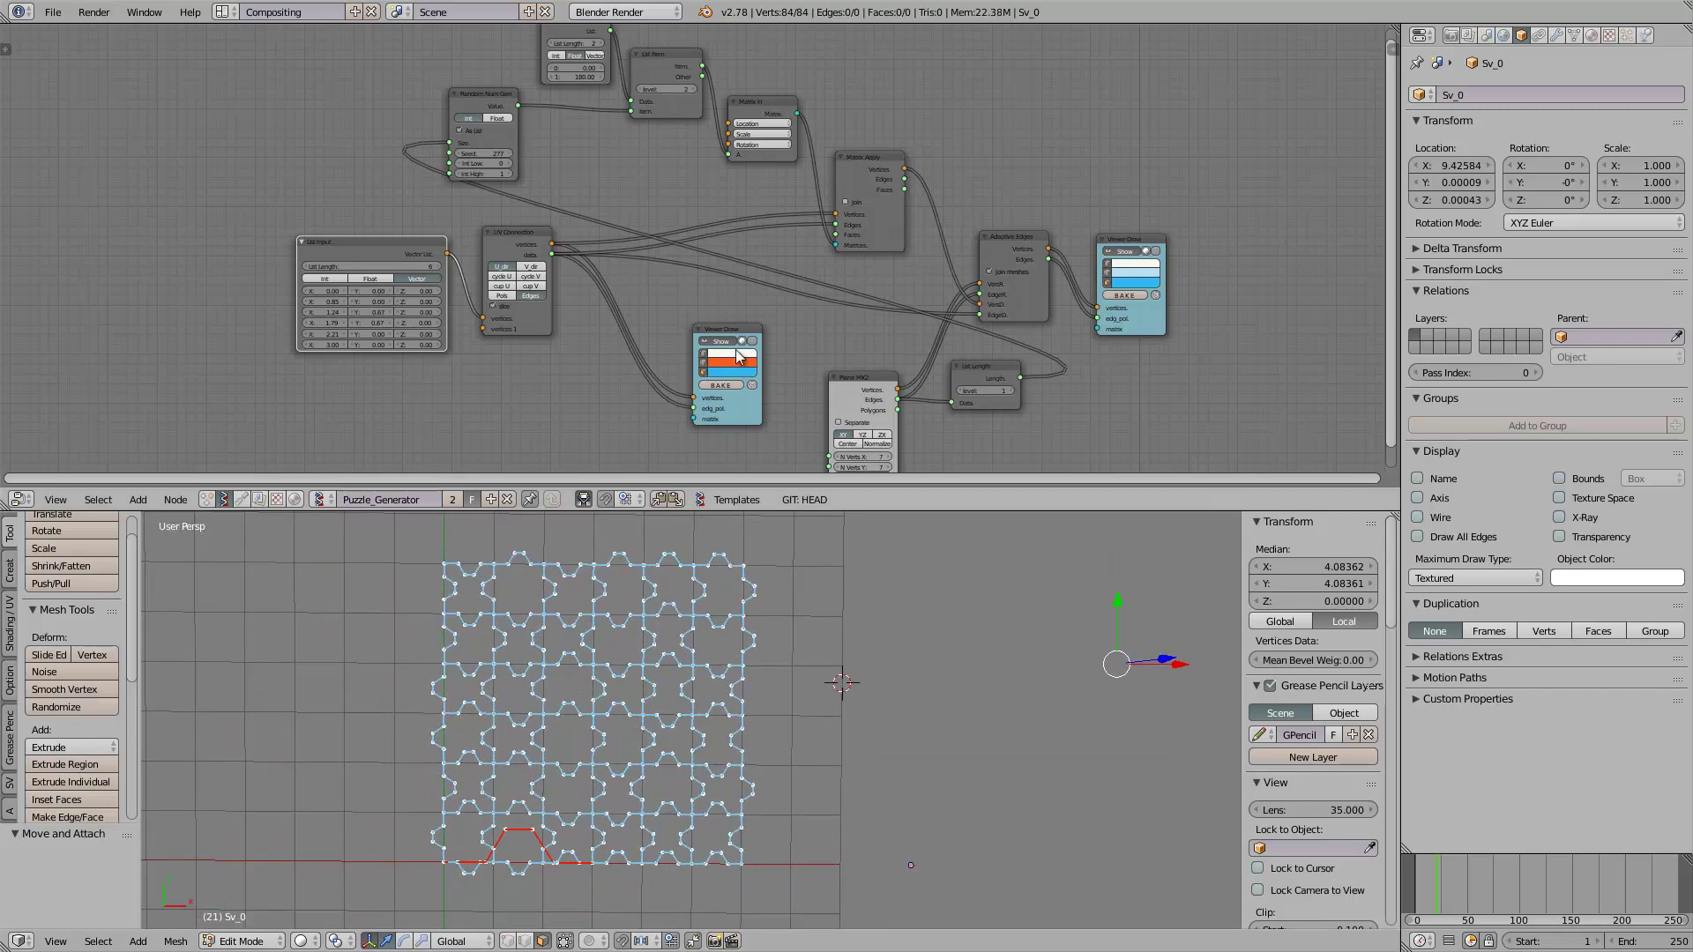
middle_drag(739, 354, 689, 347)
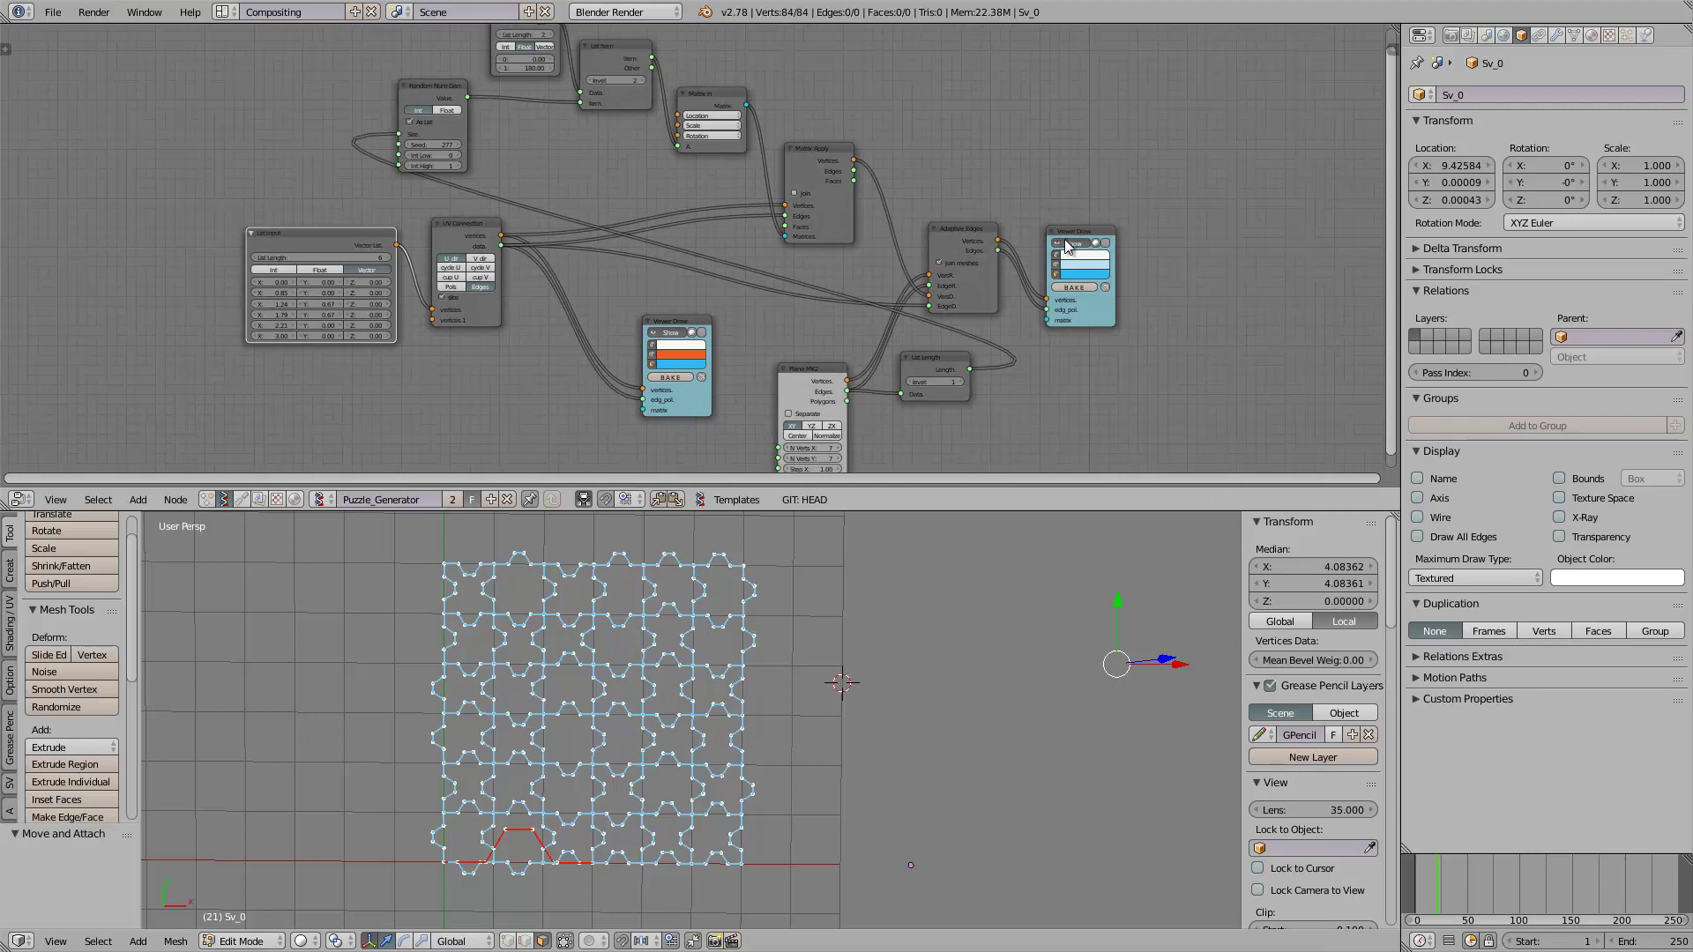
Step: Set the Plane node's vertex counts to 10 in X and 11 in Y to enlarge the puzzle grid
scroll(408, 284, up, 3)
middle_drag(408, 284, 293, 213)
scroll(548, 380, down, 1)
middle_drag(730, 401, 500, 347)
scroll(501, 347, up, 2)
drag(616, 364, 621, 381)
scroll(845, 662, down, 3)
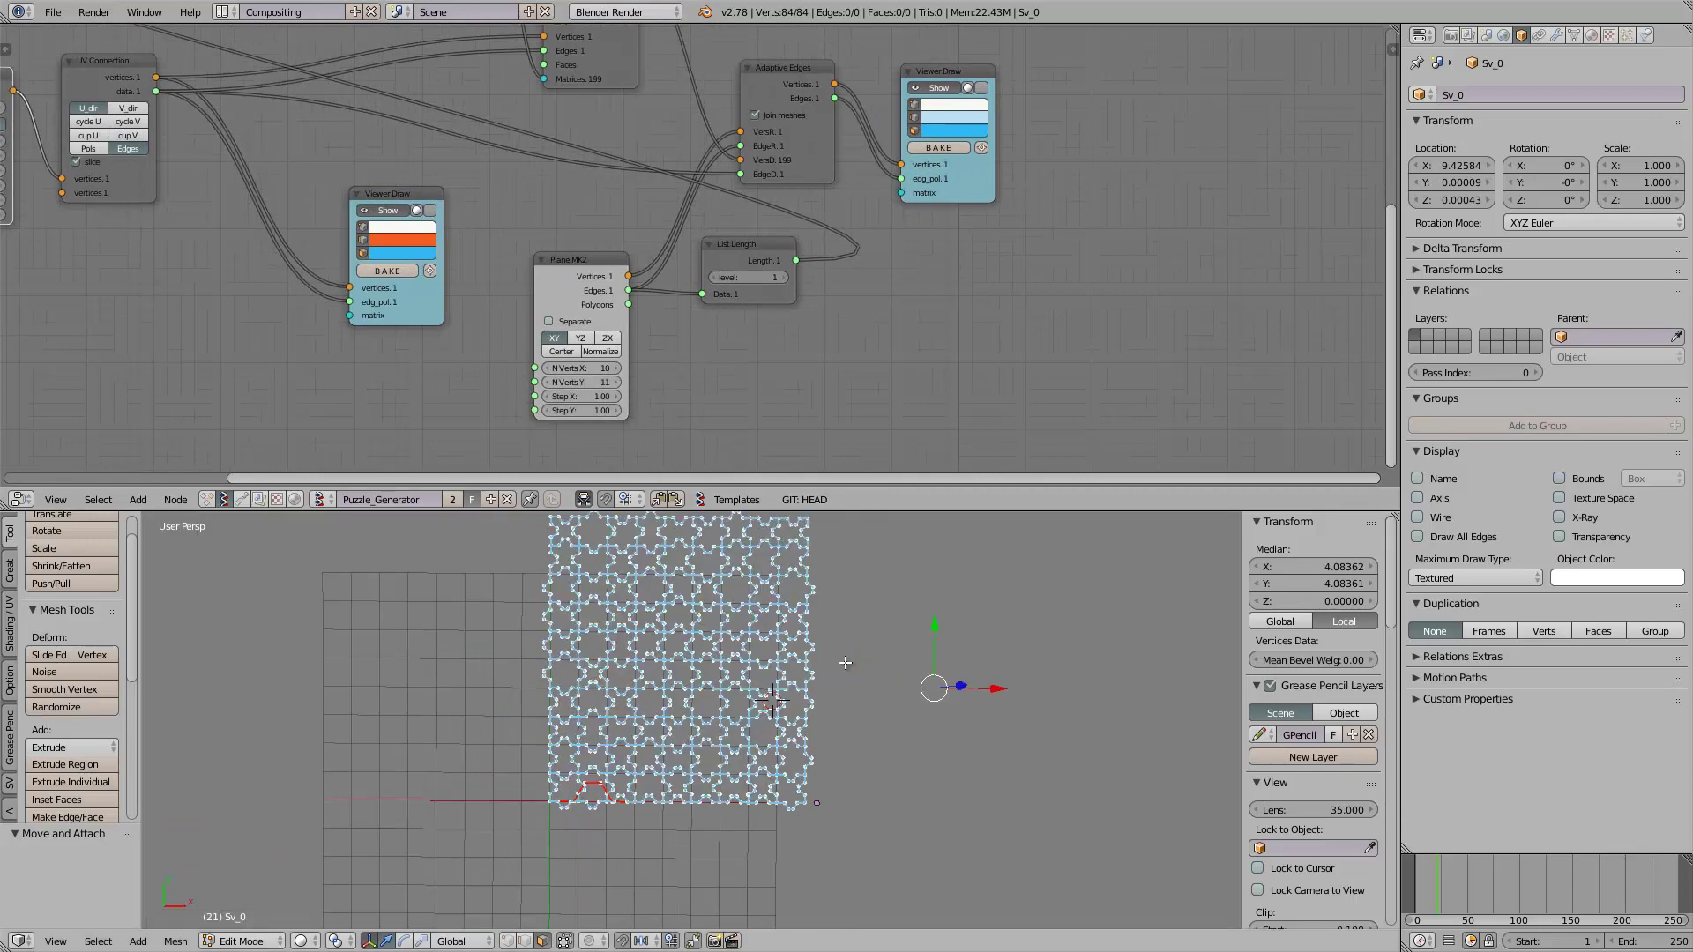
Step: Examine the enlarged puzzle grid together with the Plane node's settings
middle_drag(744, 648, 785, 705)
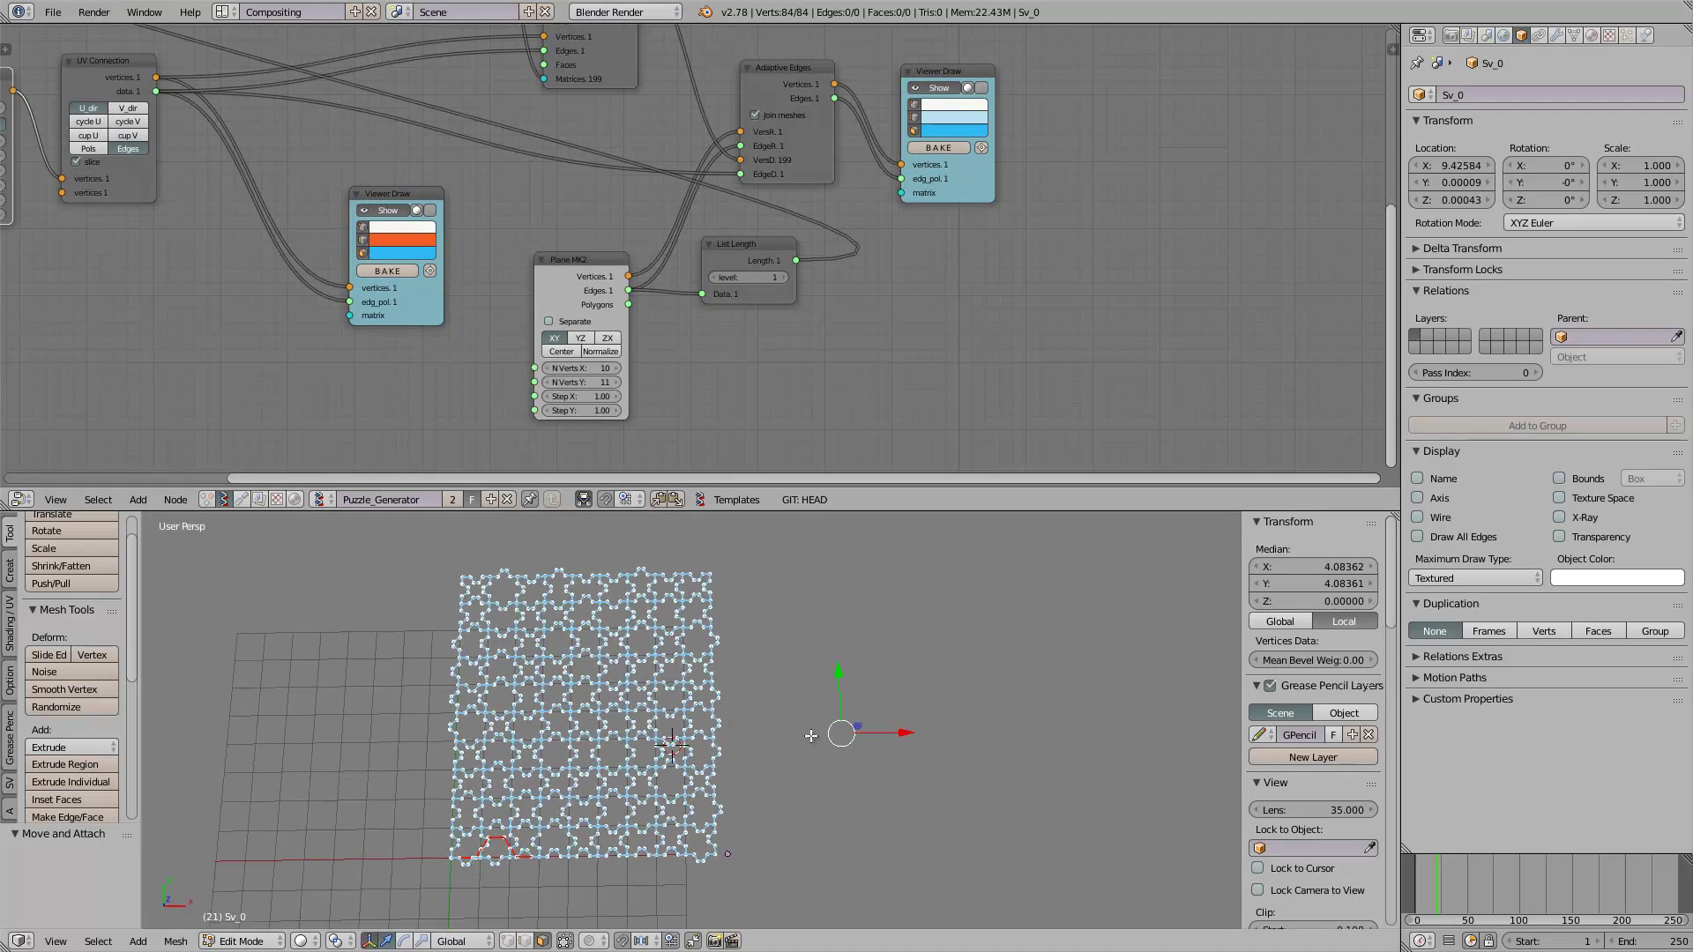
scroll(602, 390, up, 3)
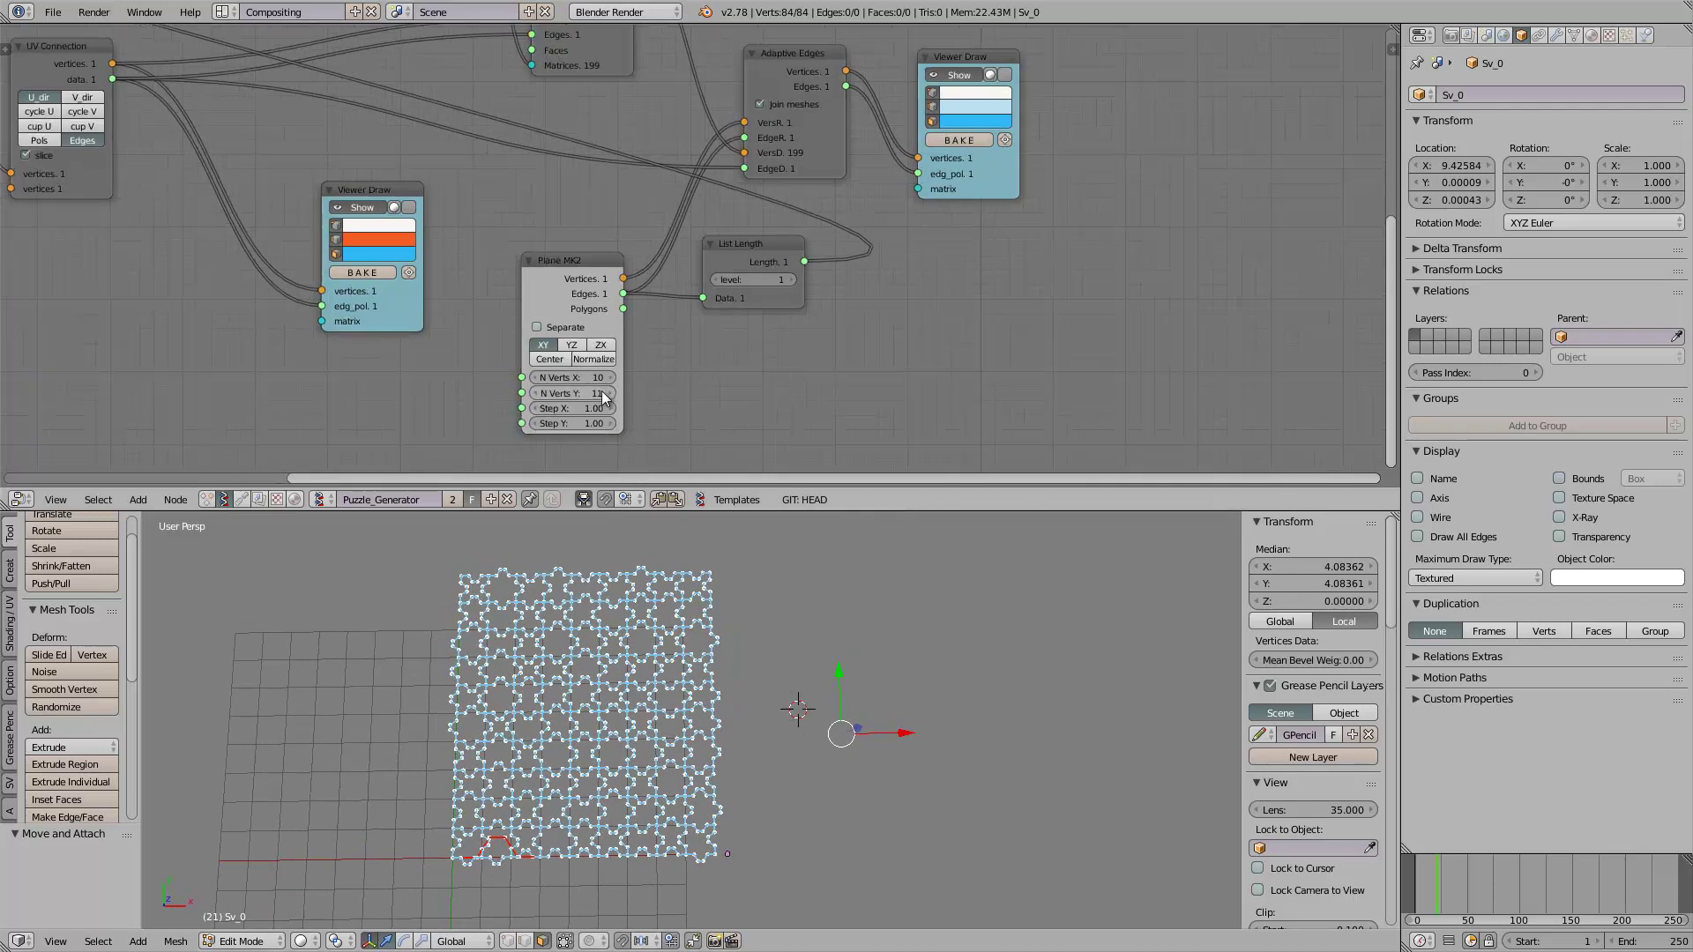
key(Return)
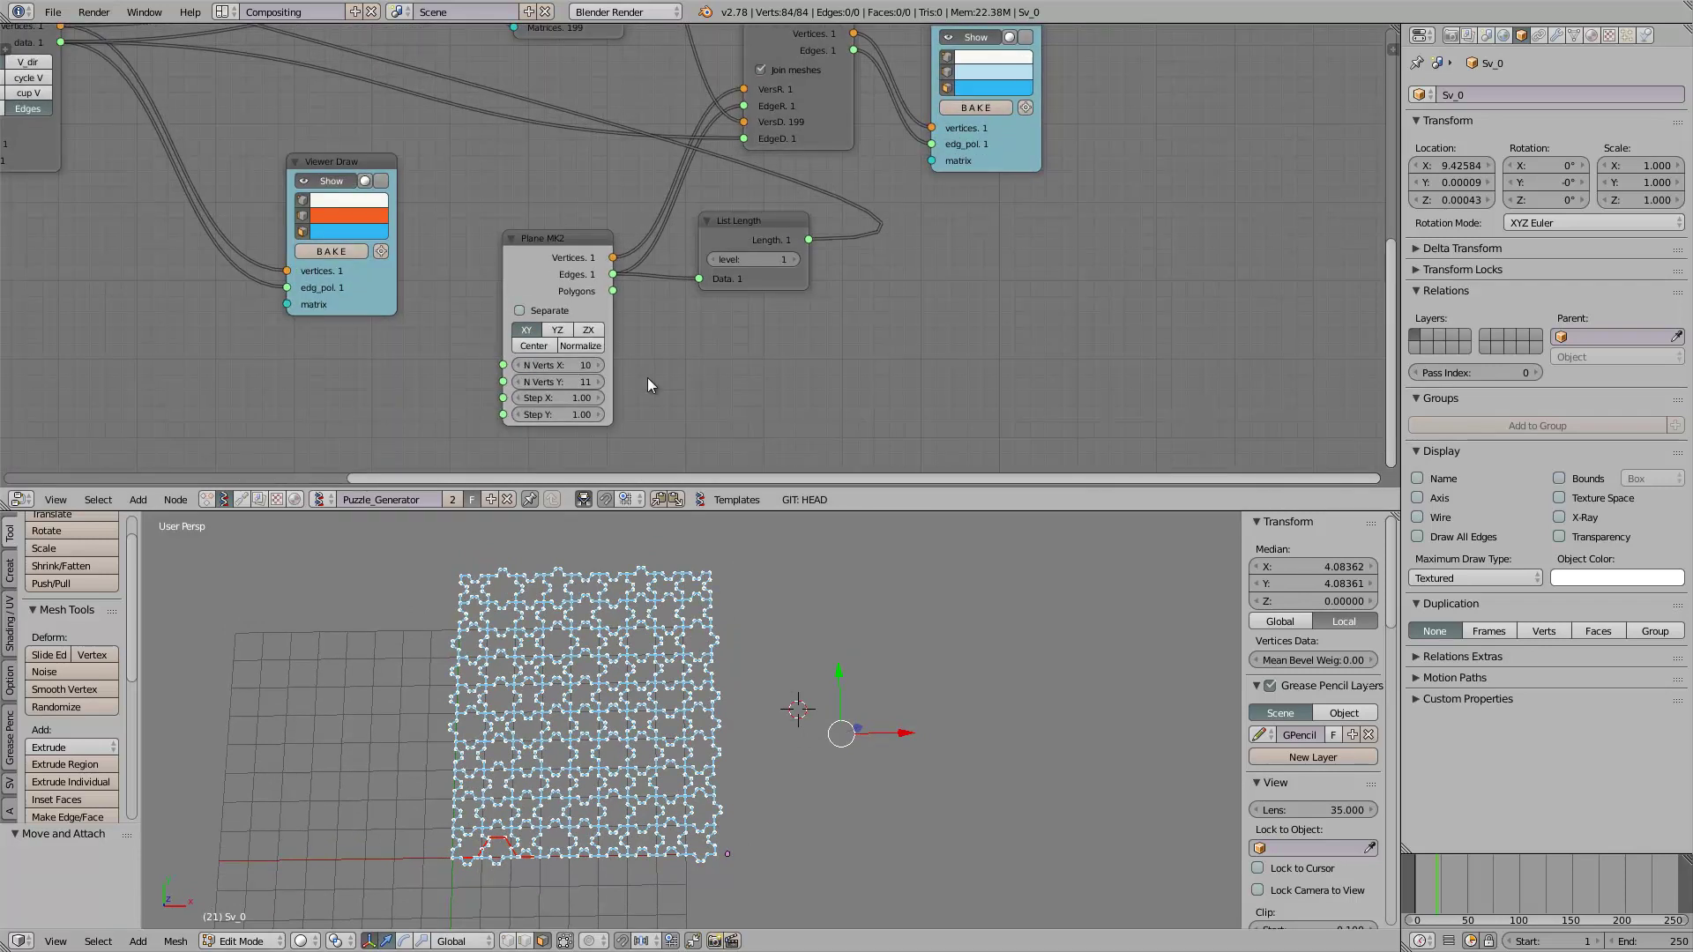
scroll(639, 680, up, 2)
scroll(713, 712, down, 2)
middle_drag(716, 714, 808, 745)
scroll(715, 710, up, 1)
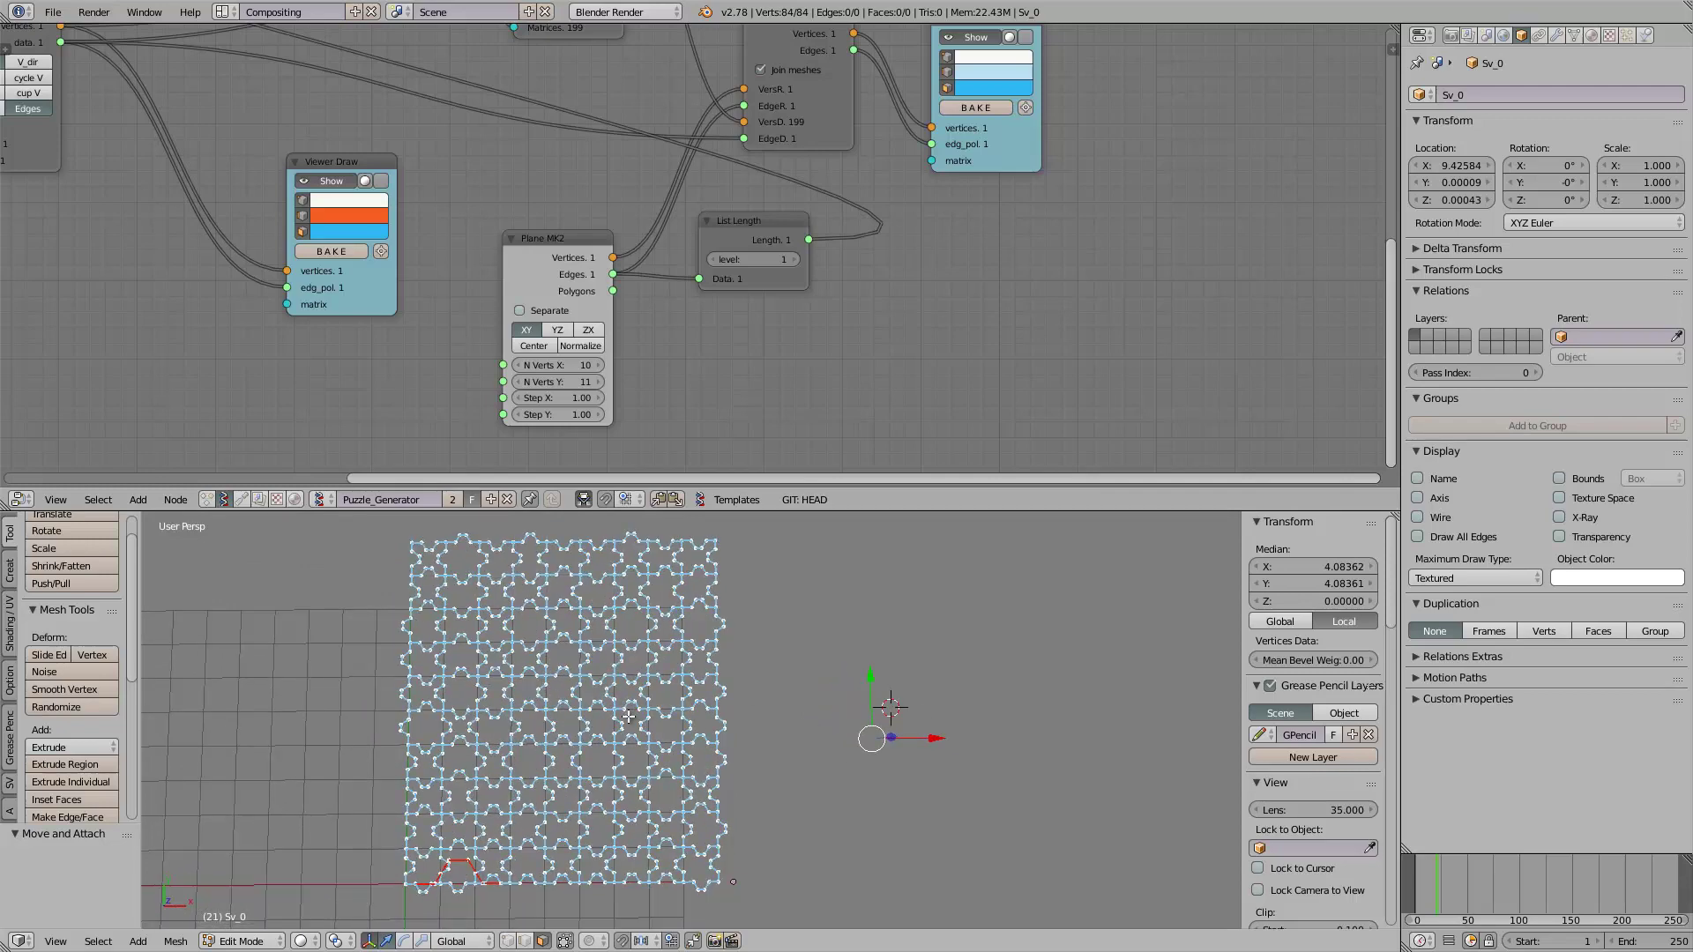
scroll(438, 384, down, 1)
scroll(438, 385, down, 1)
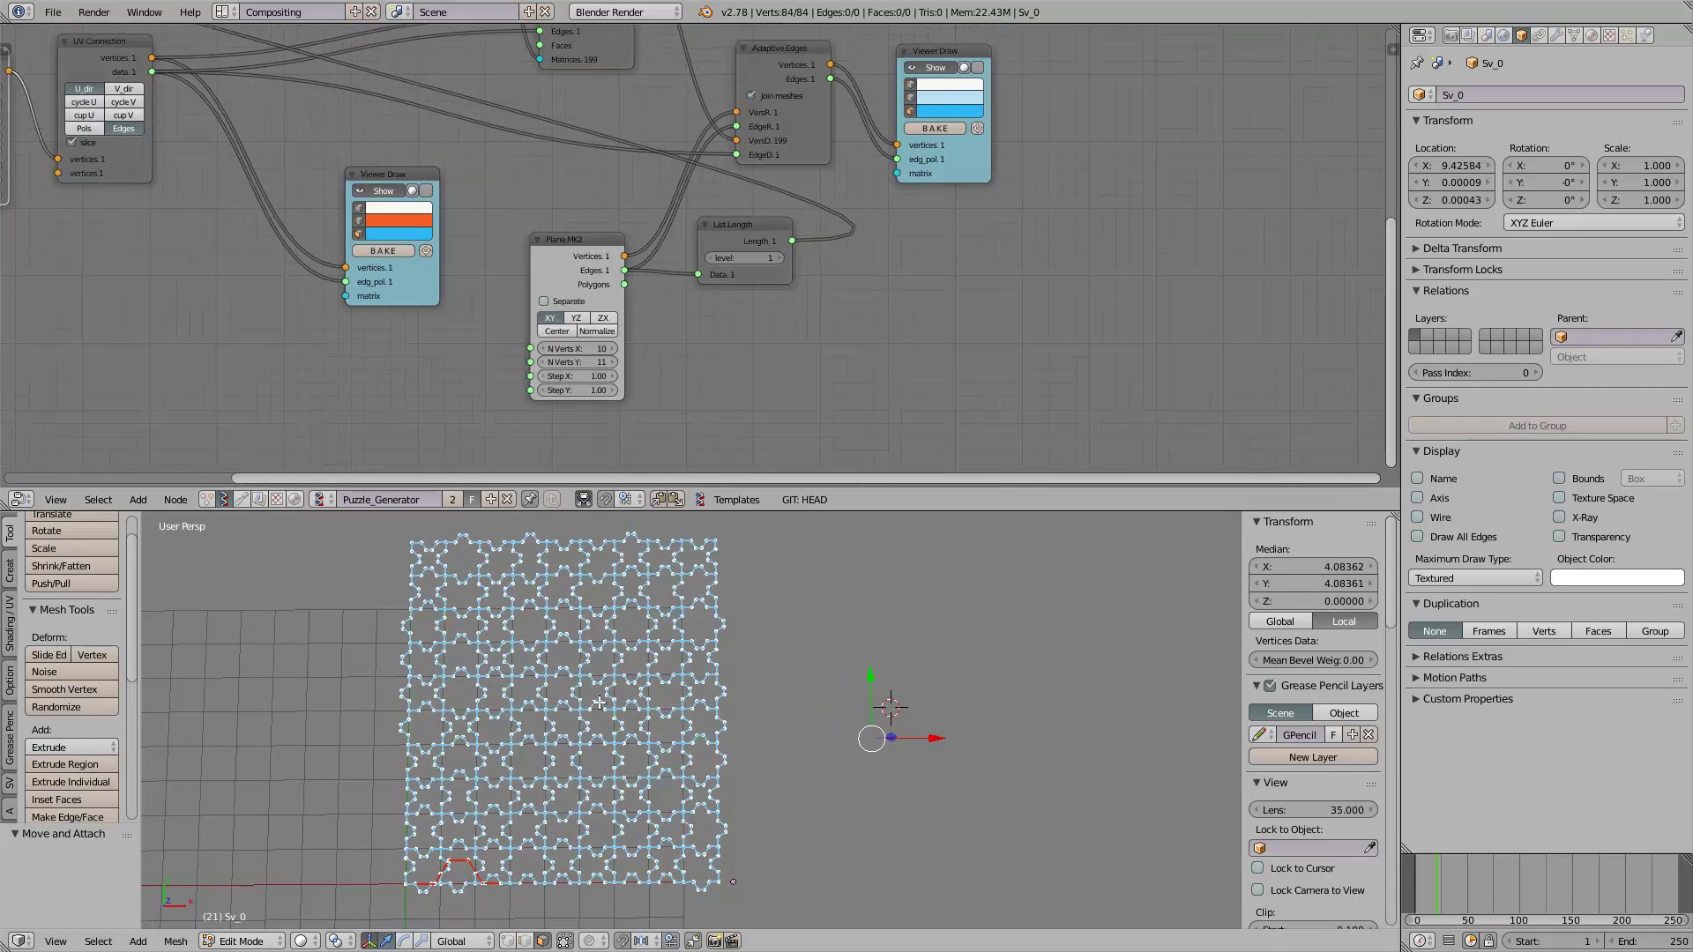
Step: Set the random number generator node's seed to 322 to reshuffle the direction of the puzzle tabs
middle_drag(476, 408, 824, 476)
scroll(667, 284, down, 1)
middle_drag(681, 224, 529, 256)
scroll(563, 266, down, 1)
middle_drag(566, 657, 564, 657)
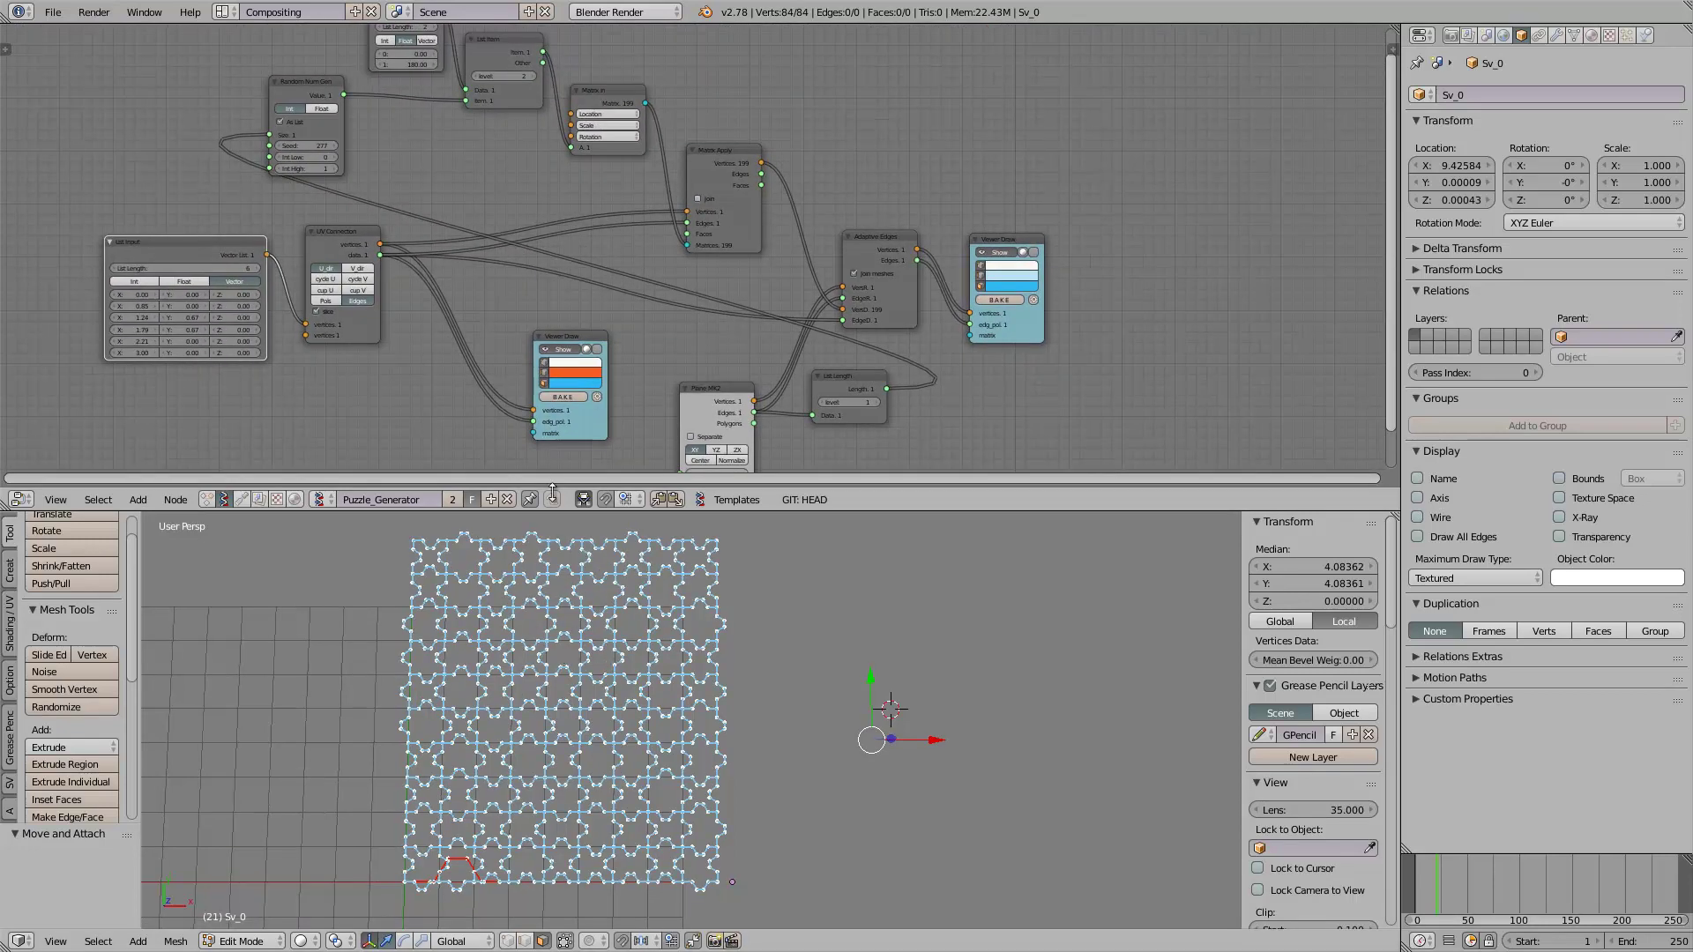
scroll(326, 163, up, 2)
drag(368, 97, 406, 99)
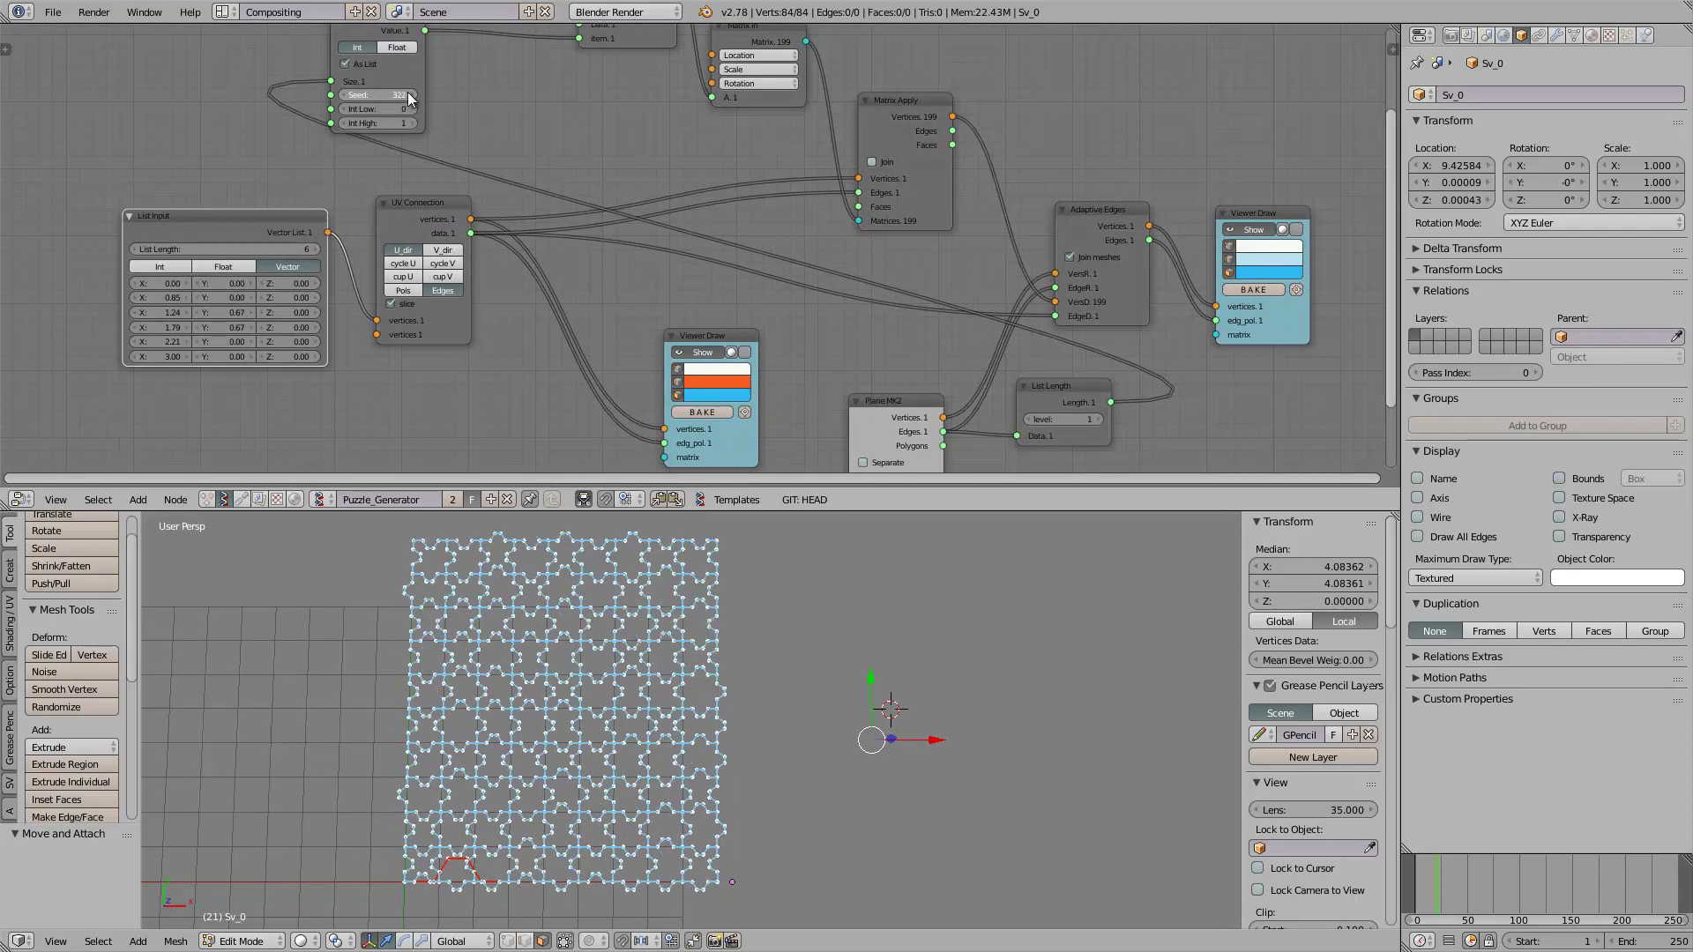
Step: Examine the interlocking tabs of the regenerated puzzle pattern up close
scroll(640, 681, up, 5)
scroll(640, 682, down, 3)
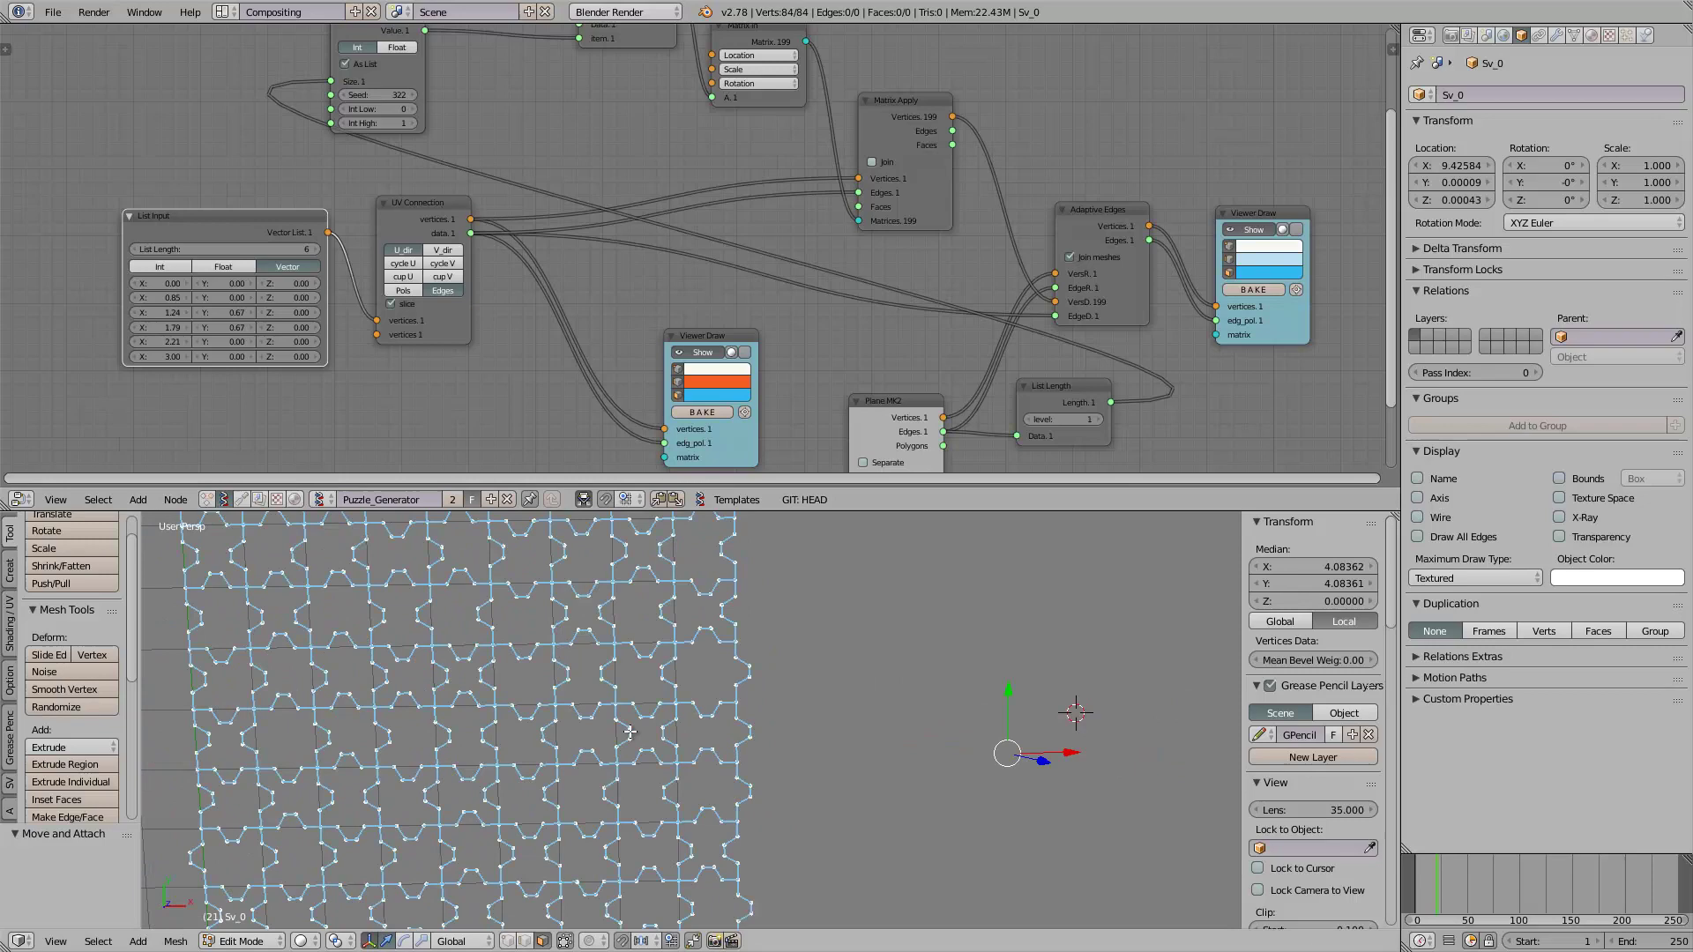
scroll(555, 699, up, 2)
scroll(602, 734, up, 2)
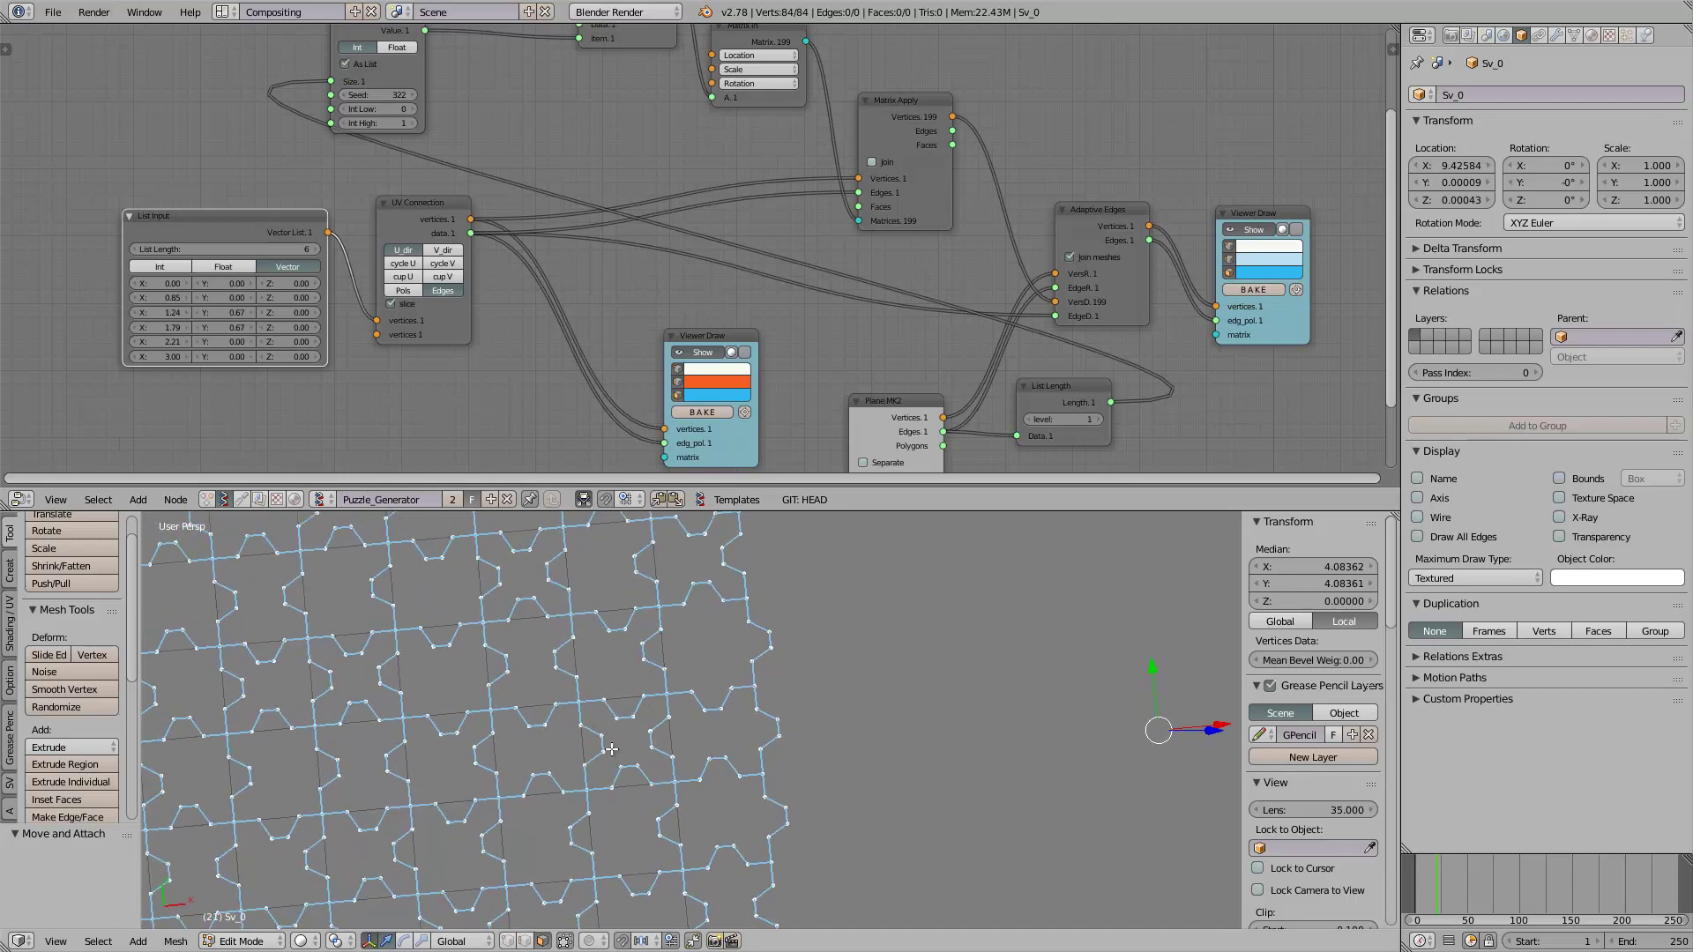
scroll(581, 725, down, 5)
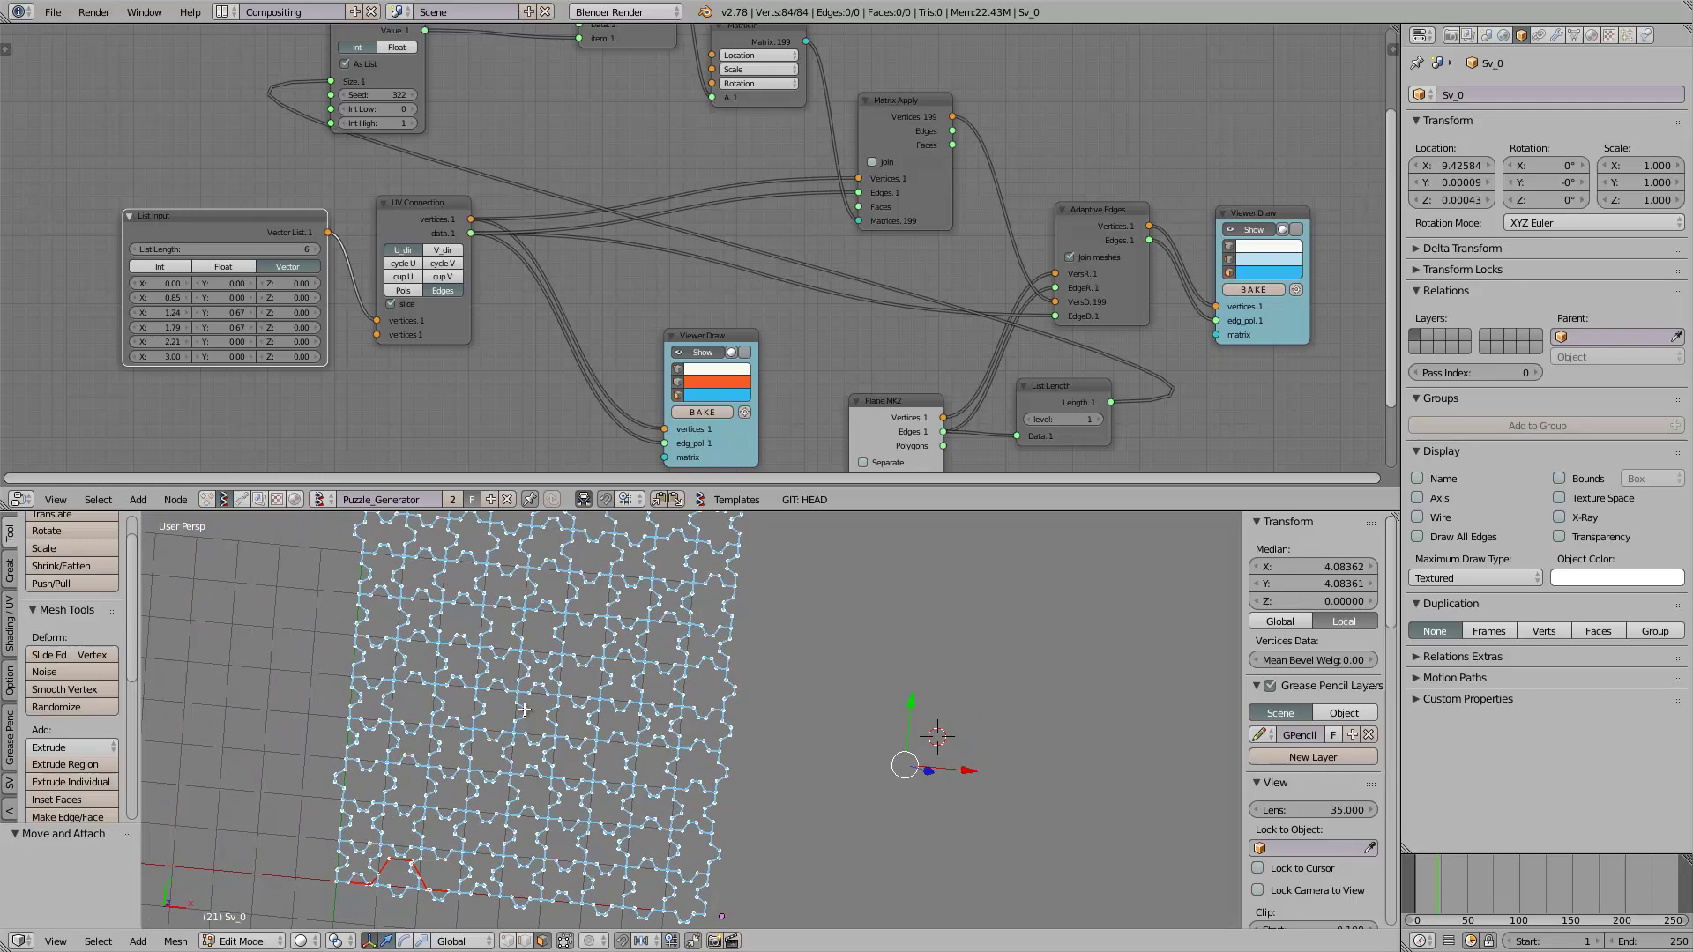
Step: Sketch a square puzzle piece with Grease Pencil beside the pattern, with tabs on three sides and a notch in its base
shift+middle_drag(760, 725, 691, 717)
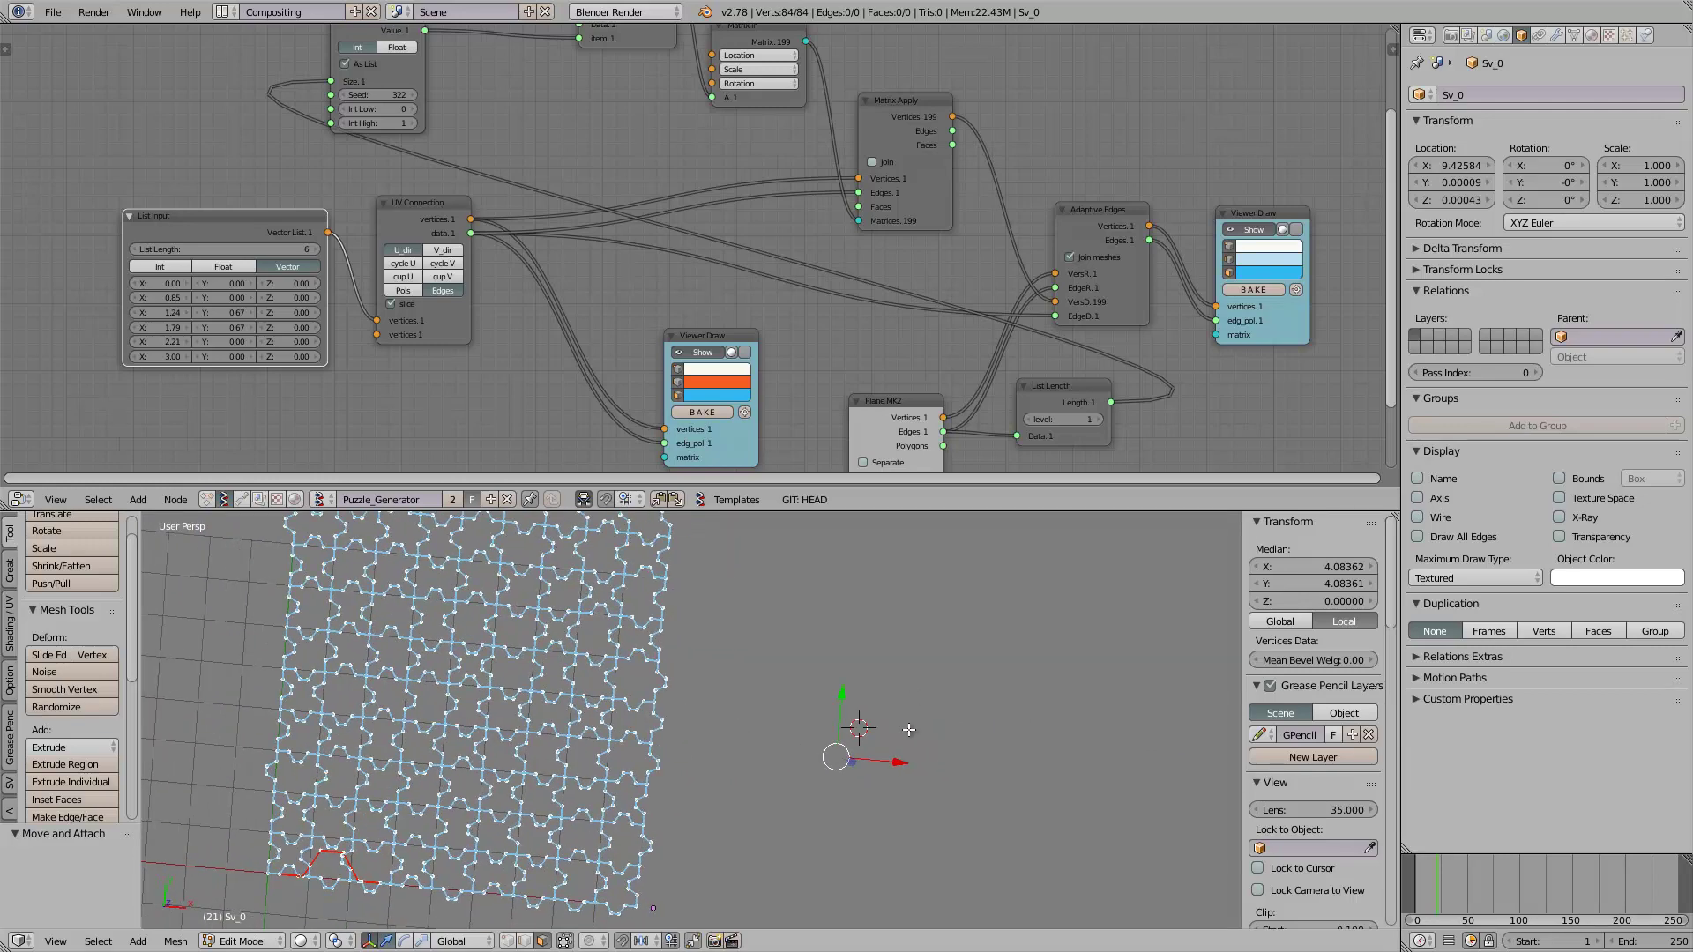
mouse_move(910, 730)
mouse_down()
mouse_move(894, 628)
mouse_move(1030, 619)
mouse_move(1030, 745)
mouse_move(914, 730)
mouse_up()
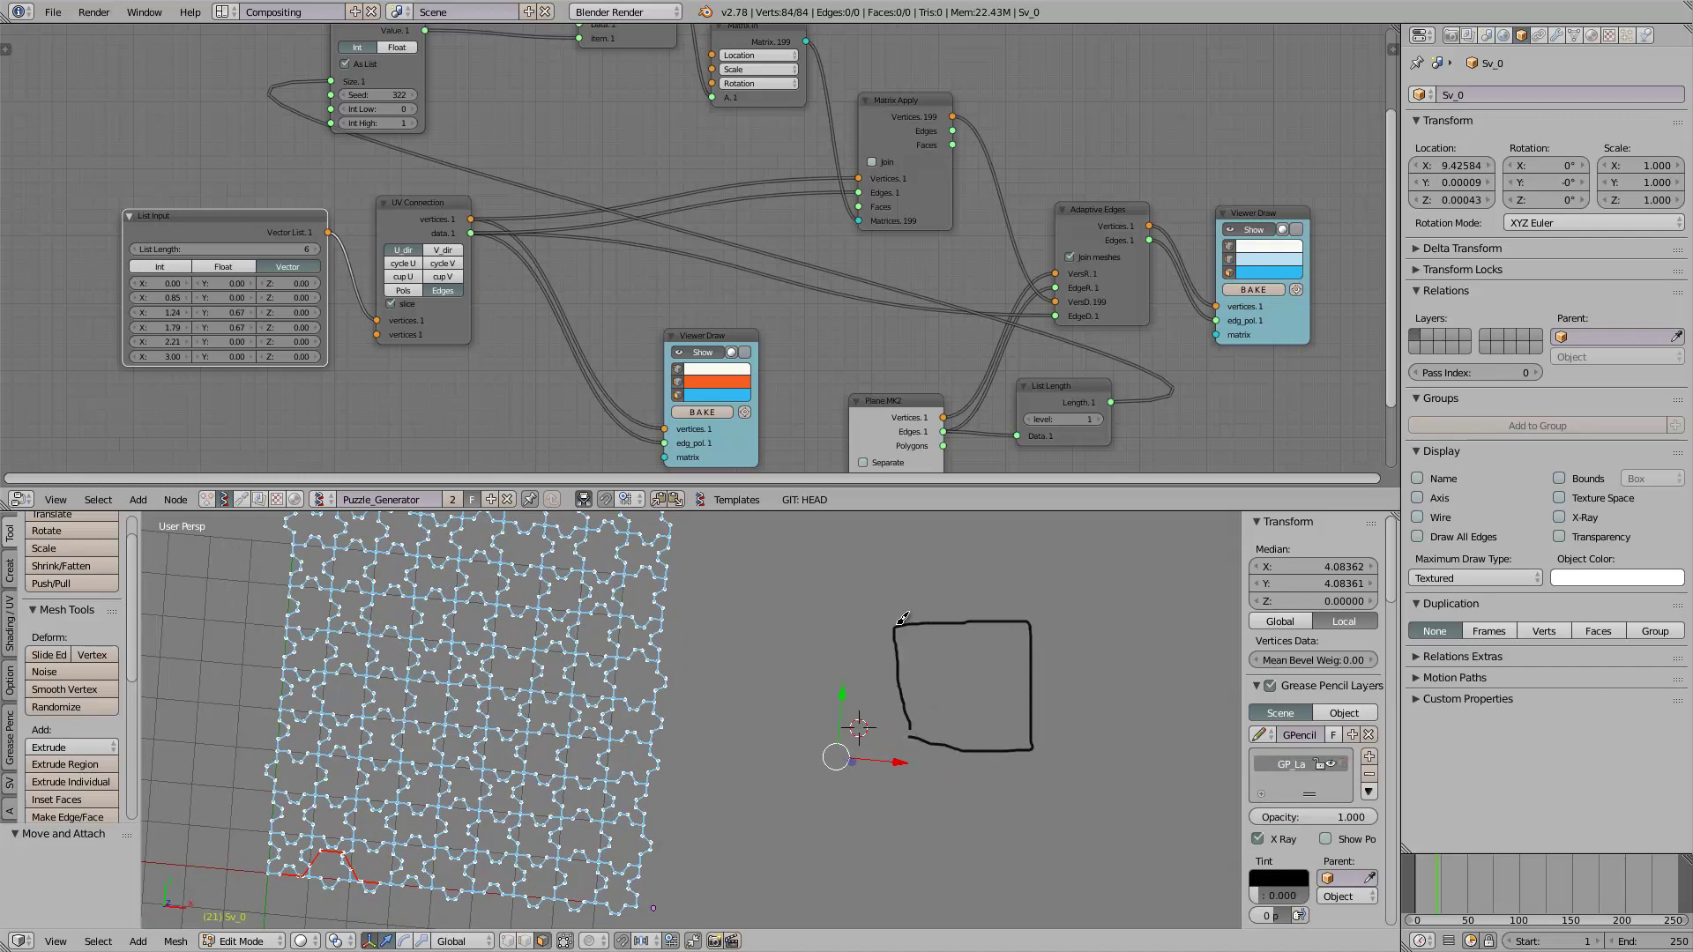
mouse_move(902, 621)
mouse_down()
mouse_move(970, 564)
mouse_move(992, 623)
mouse_move(1030, 623)
mouse_up()
mouse_move(926, 738)
mouse_down()
mouse_move(966, 693)
mouse_move(991, 740)
mouse_move(1031, 748)
mouse_up()
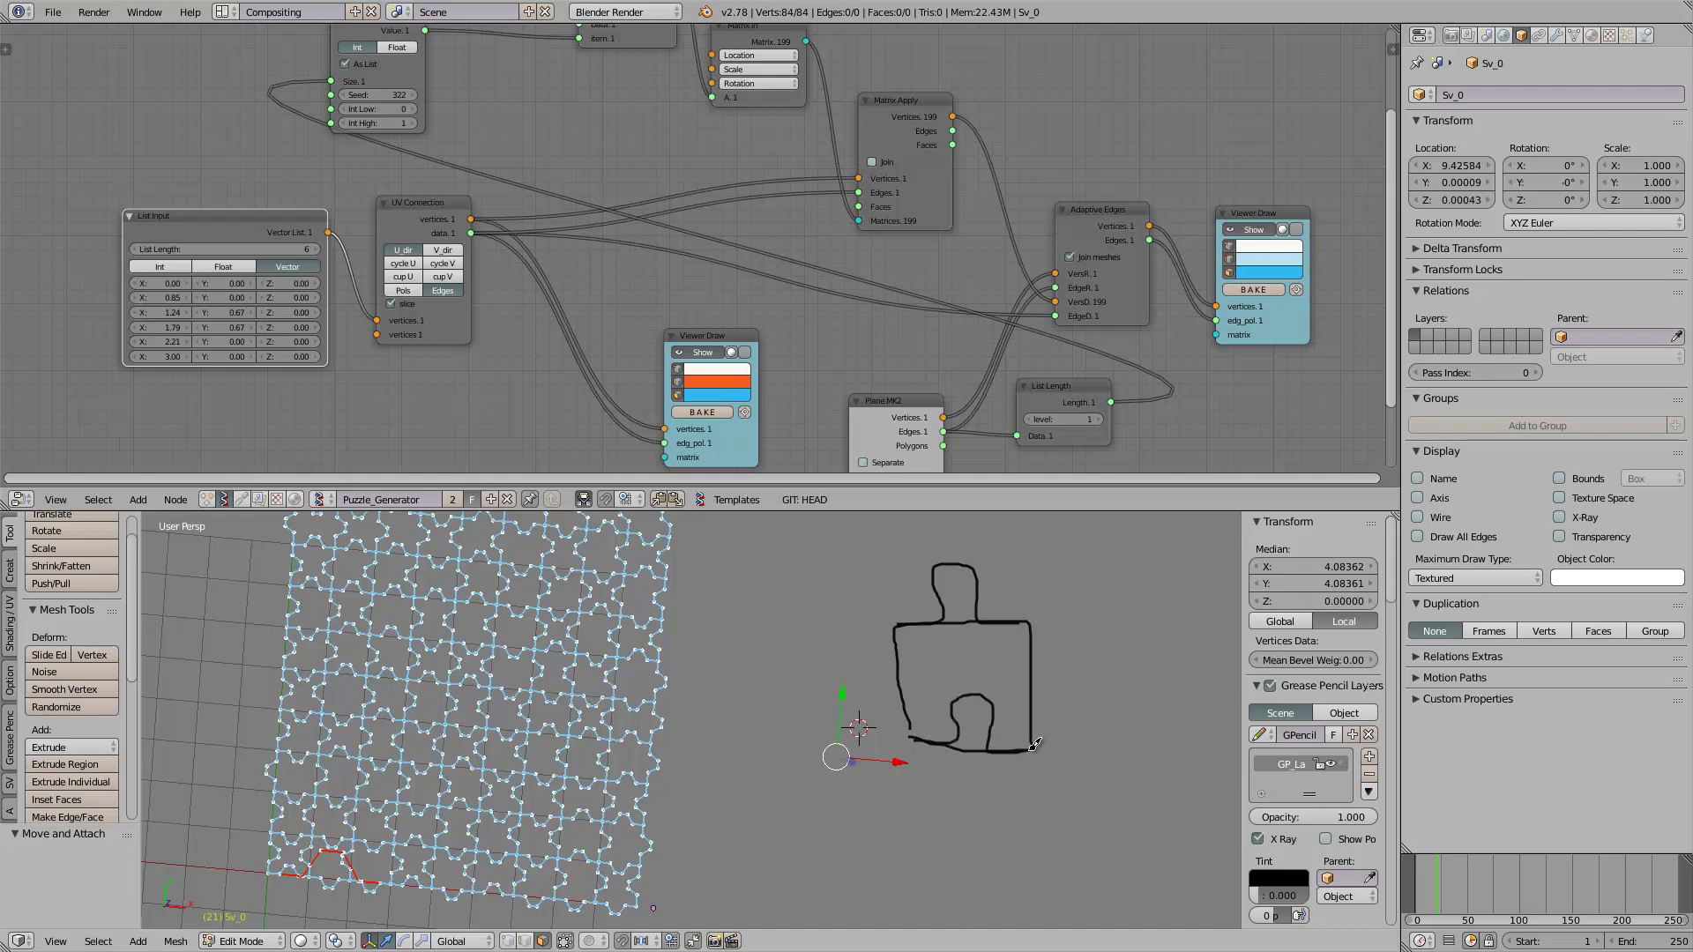
mouse_move(904, 657)
mouse_down()
mouse_move(860, 692)
mouse_move(901, 689)
mouse_up()
mouse_move(1026, 660)
mouse_down()
mouse_move(1063, 657)
mouse_move(1046, 694)
mouse_up()
Step: Sketch a two-by-two grid of cells beside the puzzle piece and mark two of its vertical edges
scroll(1010, 652, down, 1)
mouse_move(868, 680)
middle_down()
mouse_move(787, 743)
mouse_move(804, 687)
mouse_move(835, 709)
mouse_move(758, 703)
middle_up()
mouse_move(745, 642)
mouse_down()
mouse_move(754, 743)
mouse_move(835, 632)
mouse_move(884, 632)
mouse_up()
drag(736, 696, 876, 680)
drag(753, 742, 908, 730)
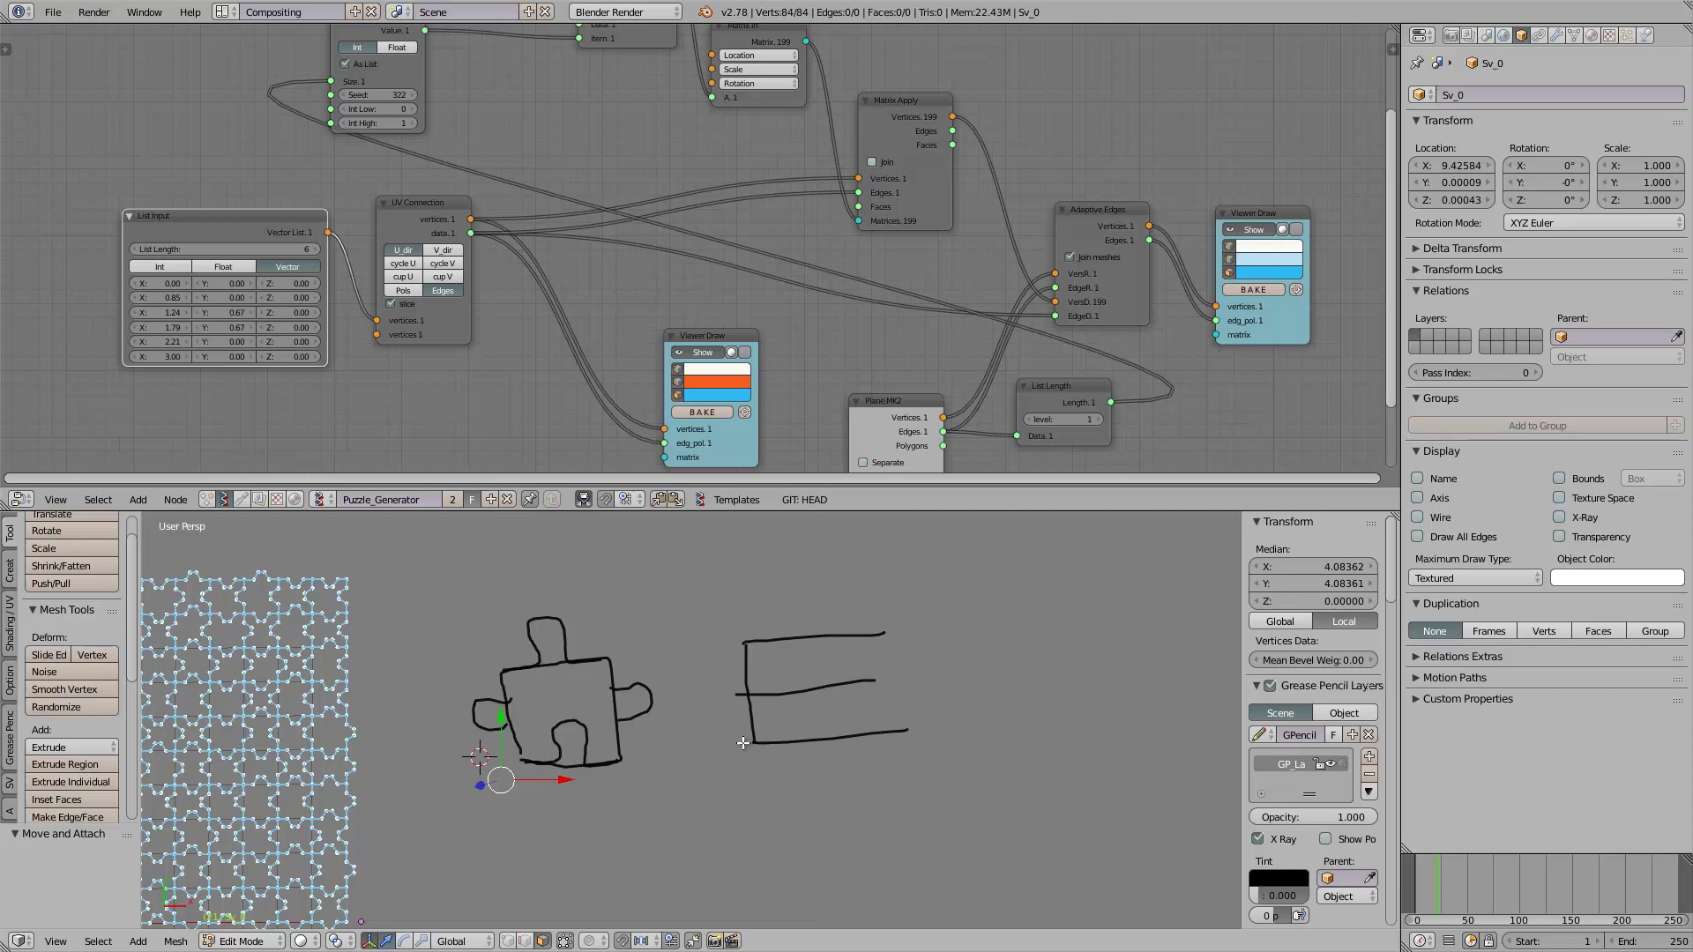
drag(800, 659, 811, 745)
drag(863, 622, 878, 718)
mouse_move(757, 693)
mouse_down()
mouse_move(756, 651)
mouse_move(778, 636)
mouse_move(834, 702)
mouse_up()
Step: Sketch an upward and a downward tab profile beside the grid, with an arrow pointing at each
shift+middle_drag(977, 615, 859, 656)
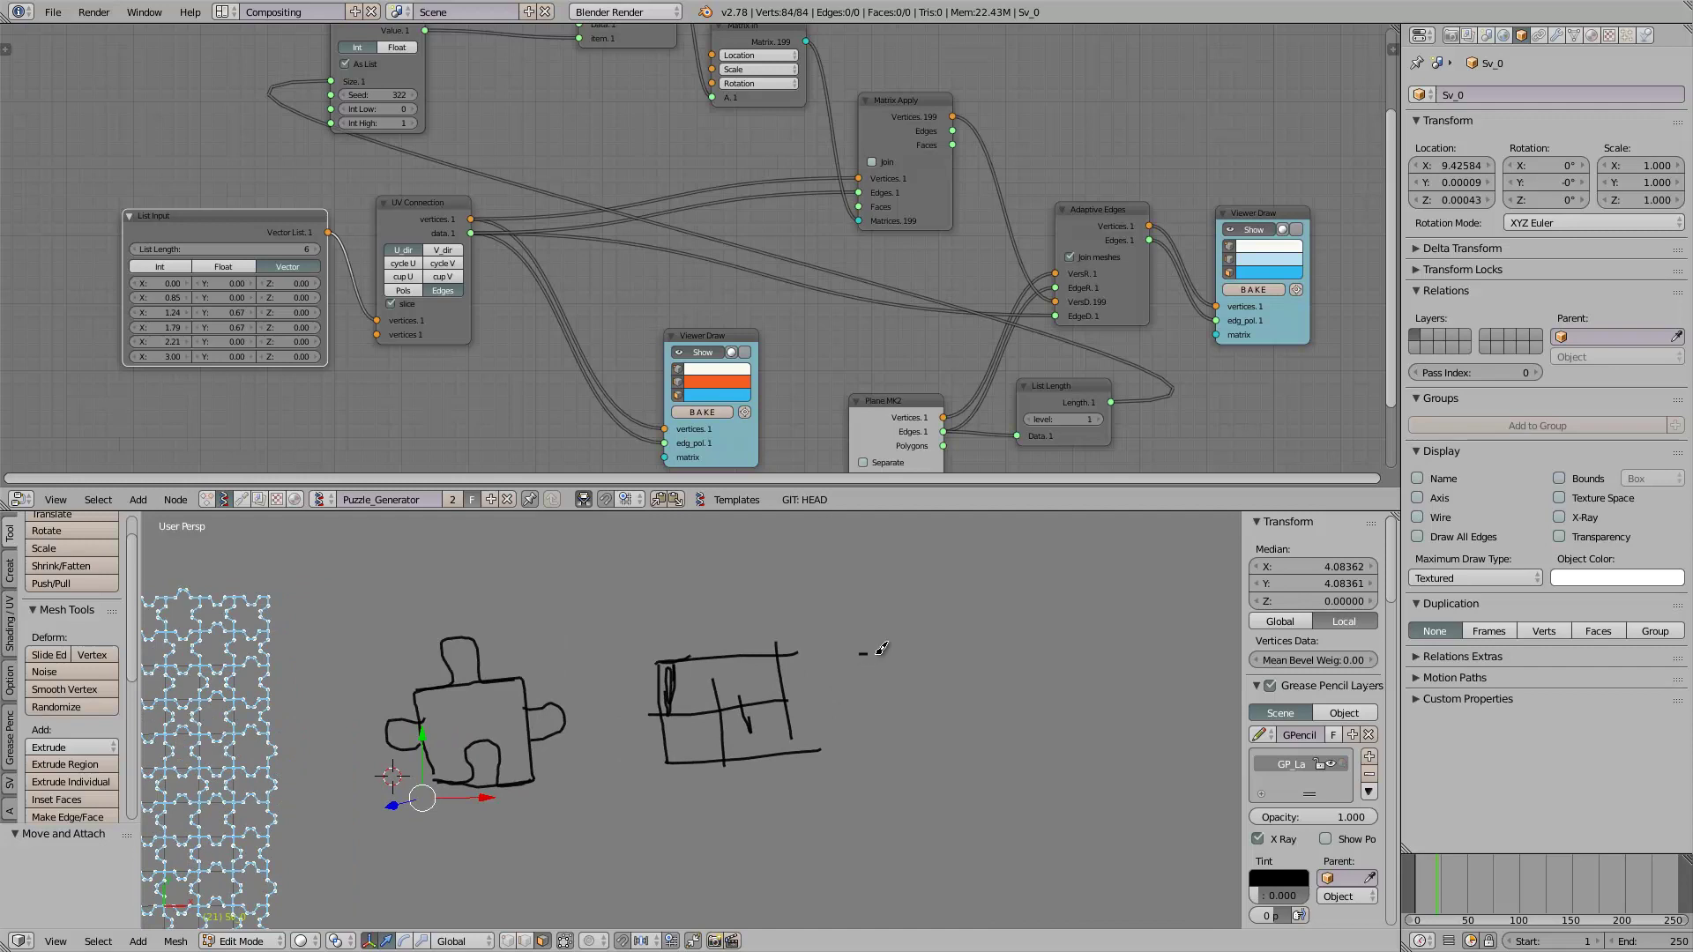
mouse_move(877, 652)
mouse_down()
mouse_move(896, 617)
mouse_move(935, 616)
mouse_move(937, 647)
mouse_move(965, 647)
mouse_up()
mouse_move(1038, 581)
mouse_down()
mouse_move(997, 617)
mouse_move(1015, 630)
mouse_up()
mouse_move(882, 697)
mouse_down()
mouse_move(903, 728)
mouse_move(964, 691)
mouse_up()
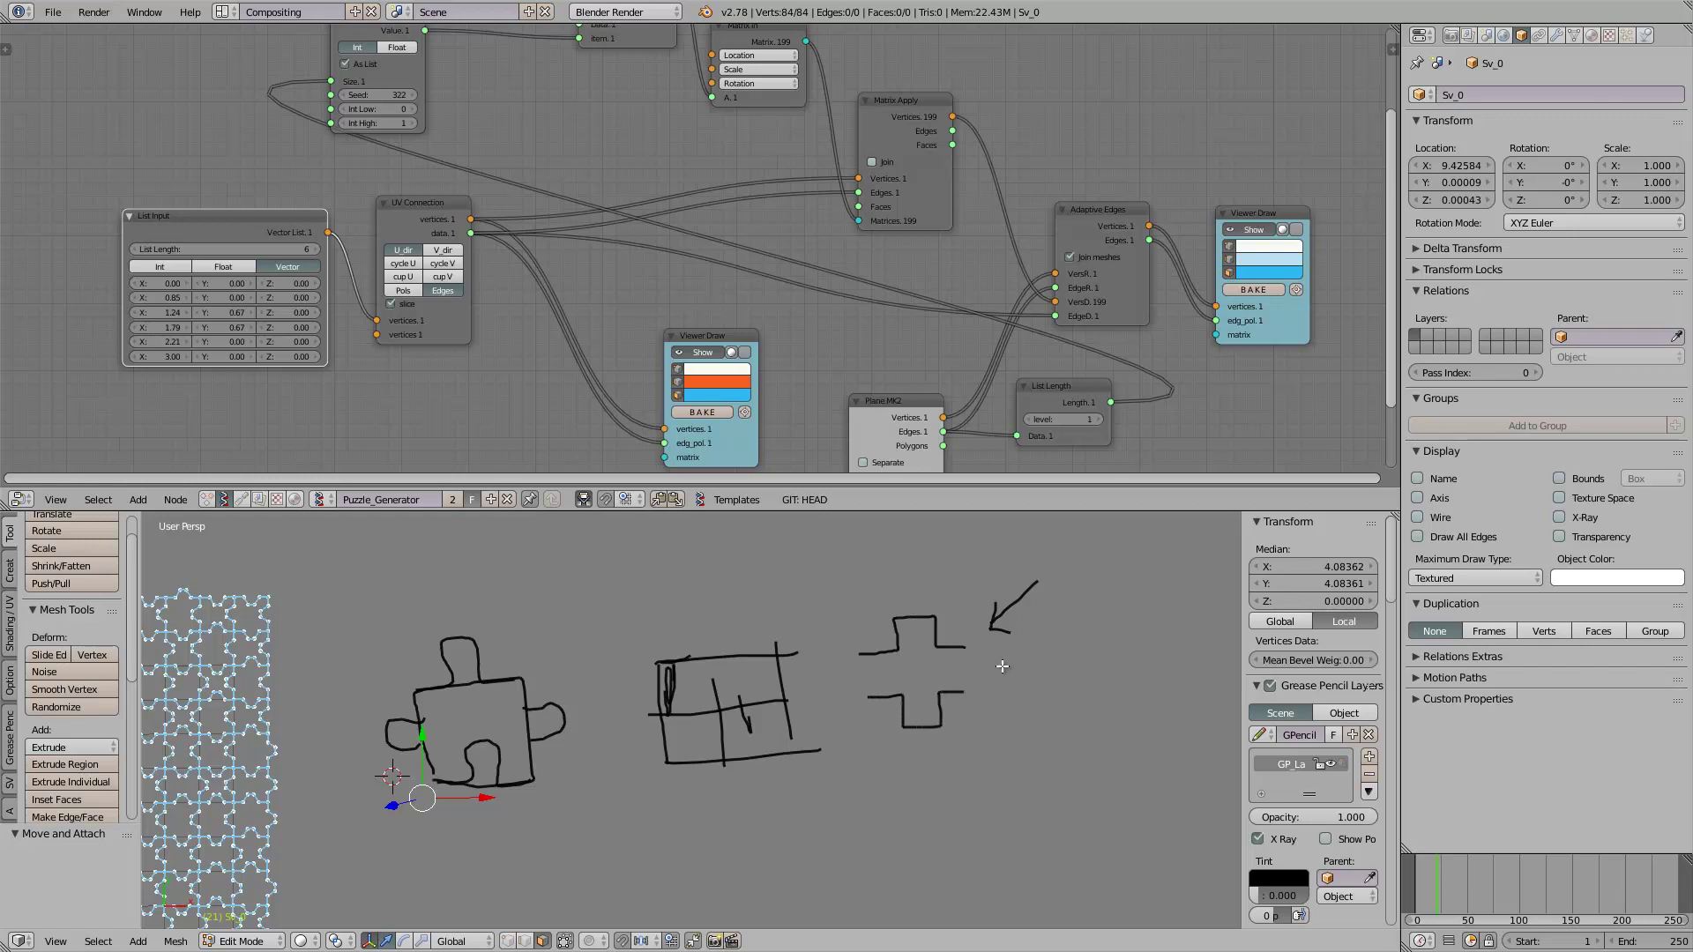
mouse_move(1052, 638)
mouse_down()
mouse_move(996, 703)
mouse_move(1011, 705)
mouse_up()
Step: Delete the Grease Pencil layer containing the explanatory sketches
shift+middle_drag(472, 758, 640, 719)
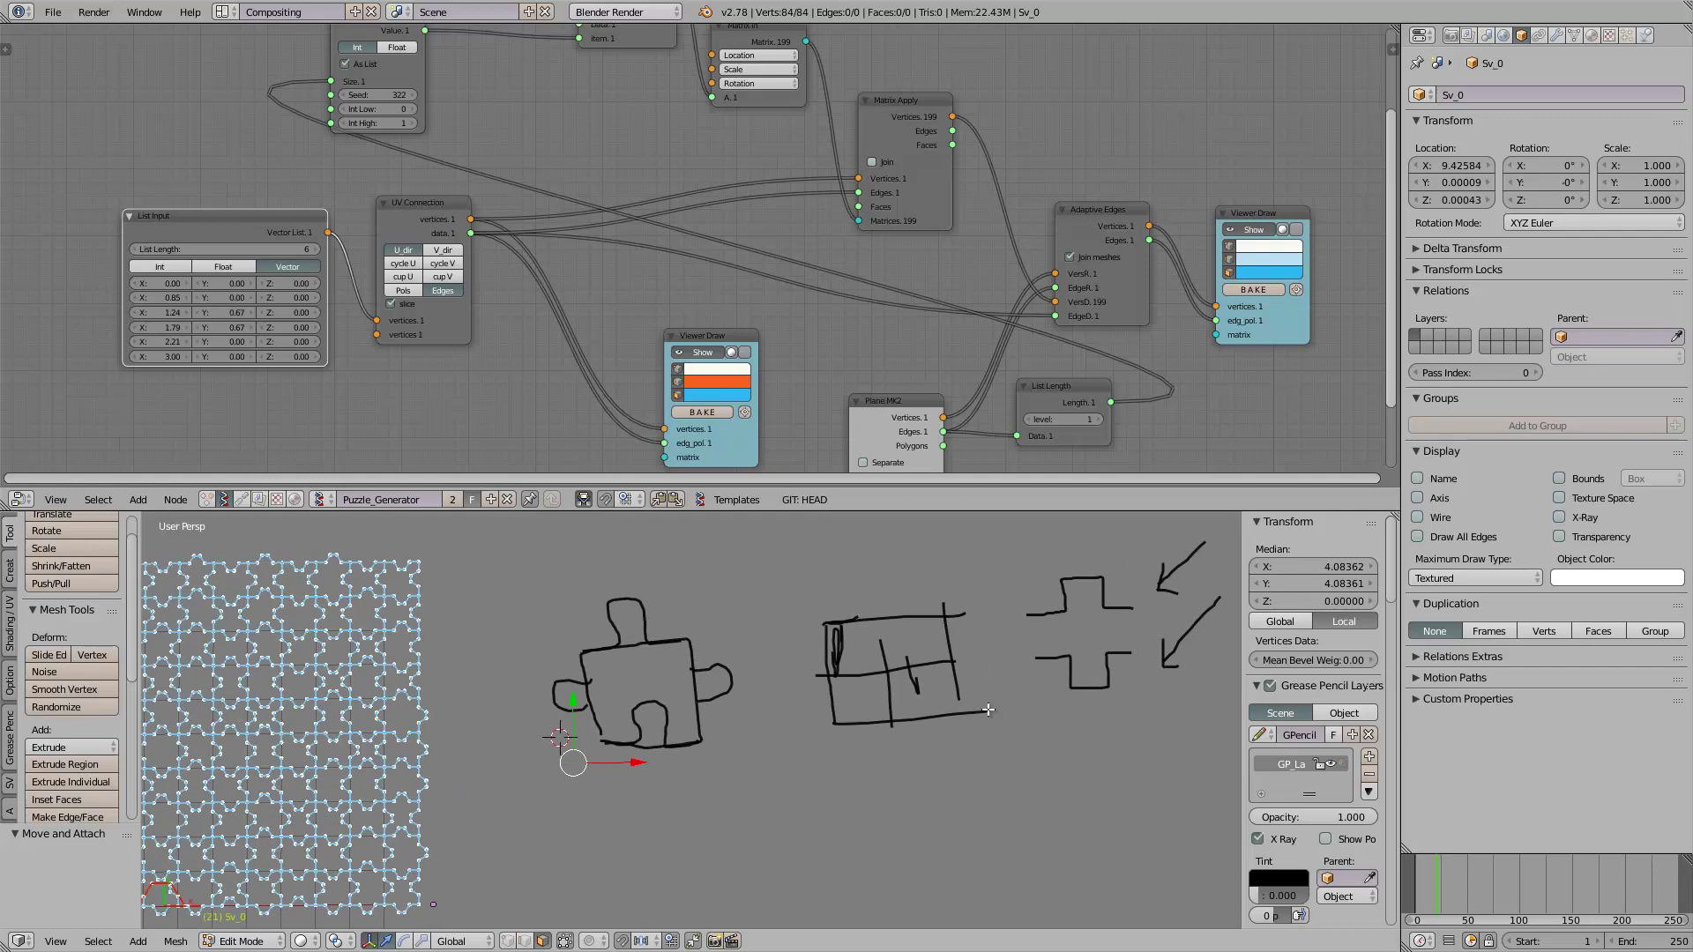
scroll(988, 710, down, 1)
scroll(1024, 650, up, 2)
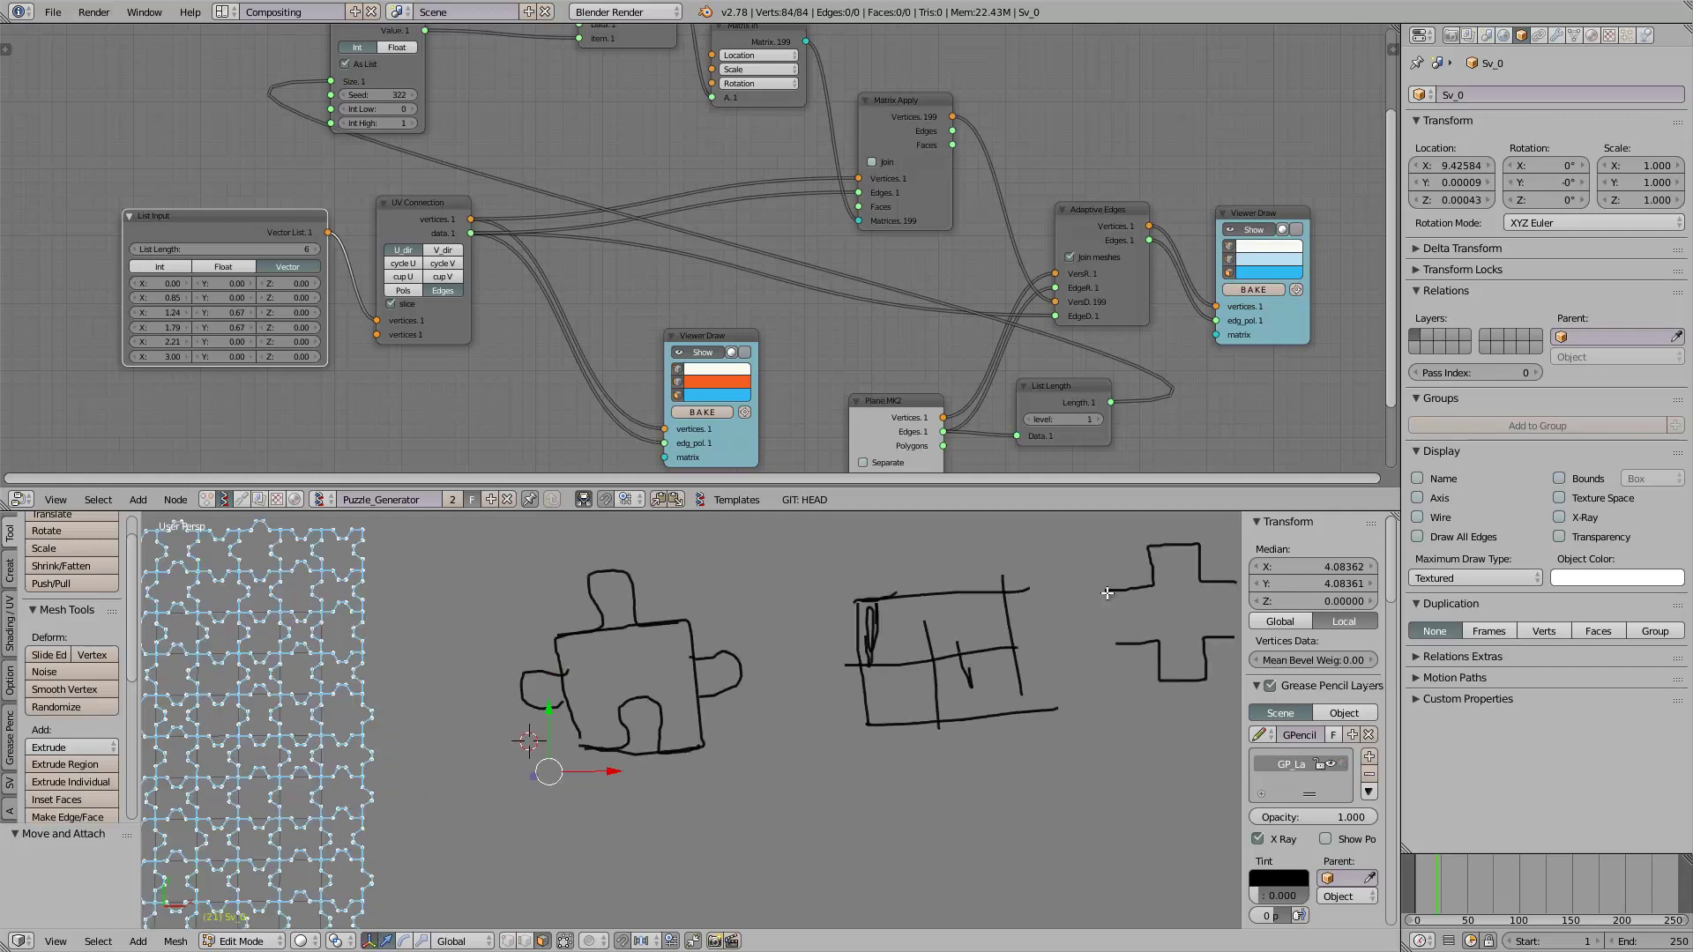
click(1136, 672)
shift+middle_drag(941, 610, 778, 634)
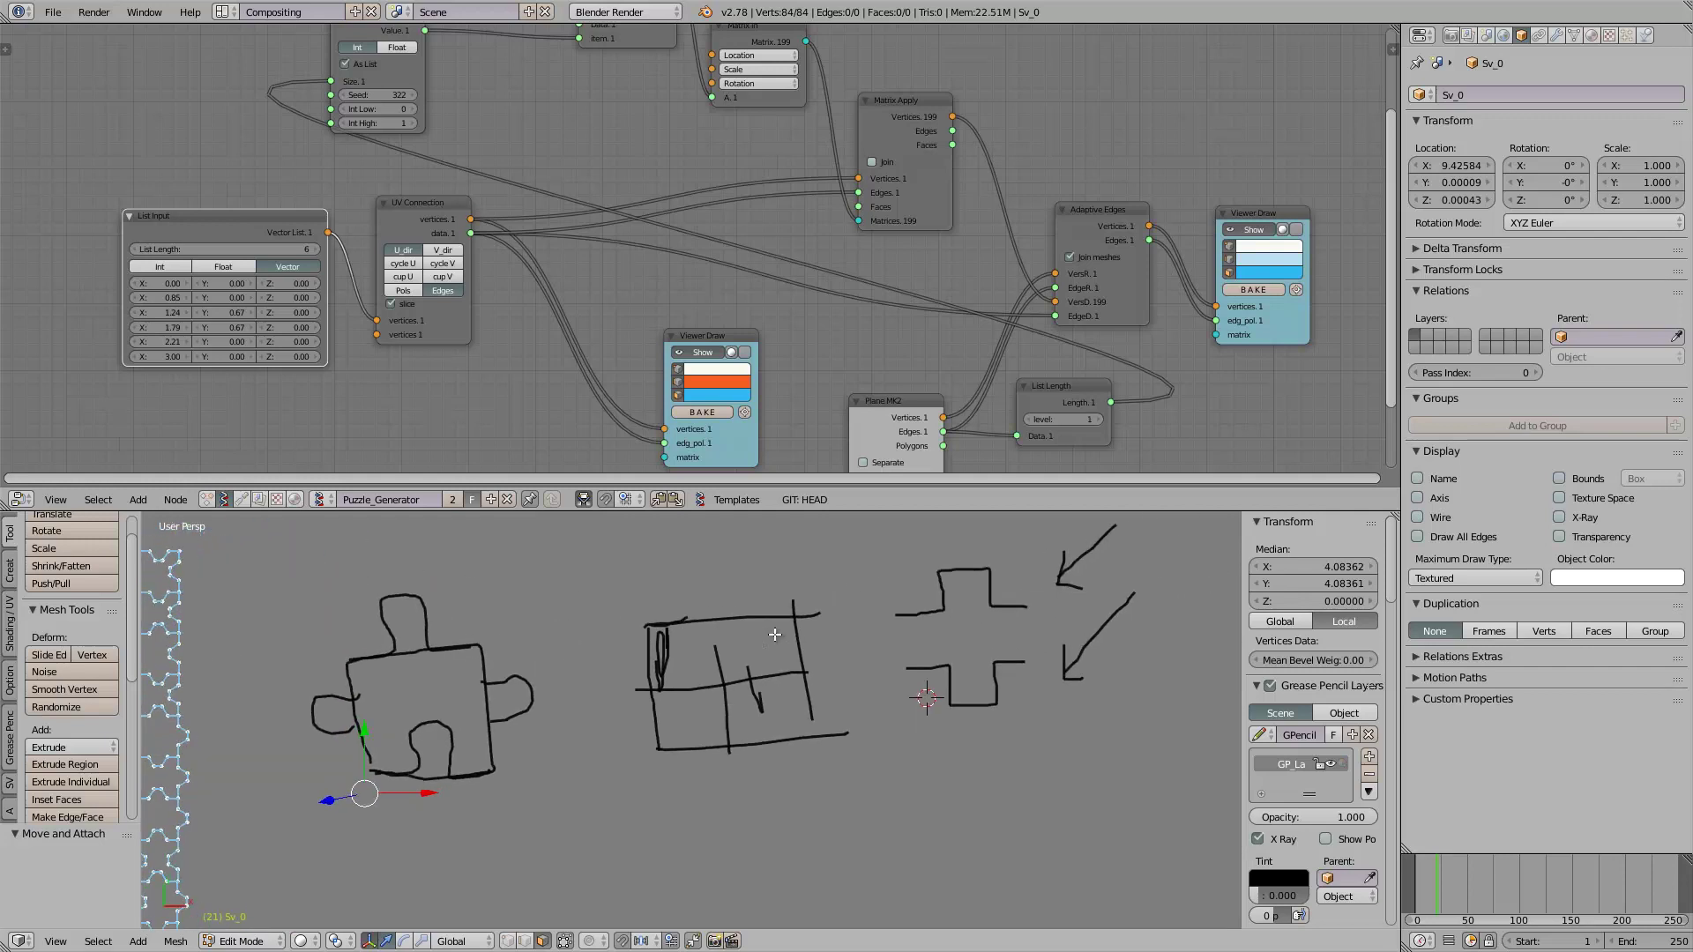
scroll(776, 635, up, 2)
scroll(811, 627, down, 3)
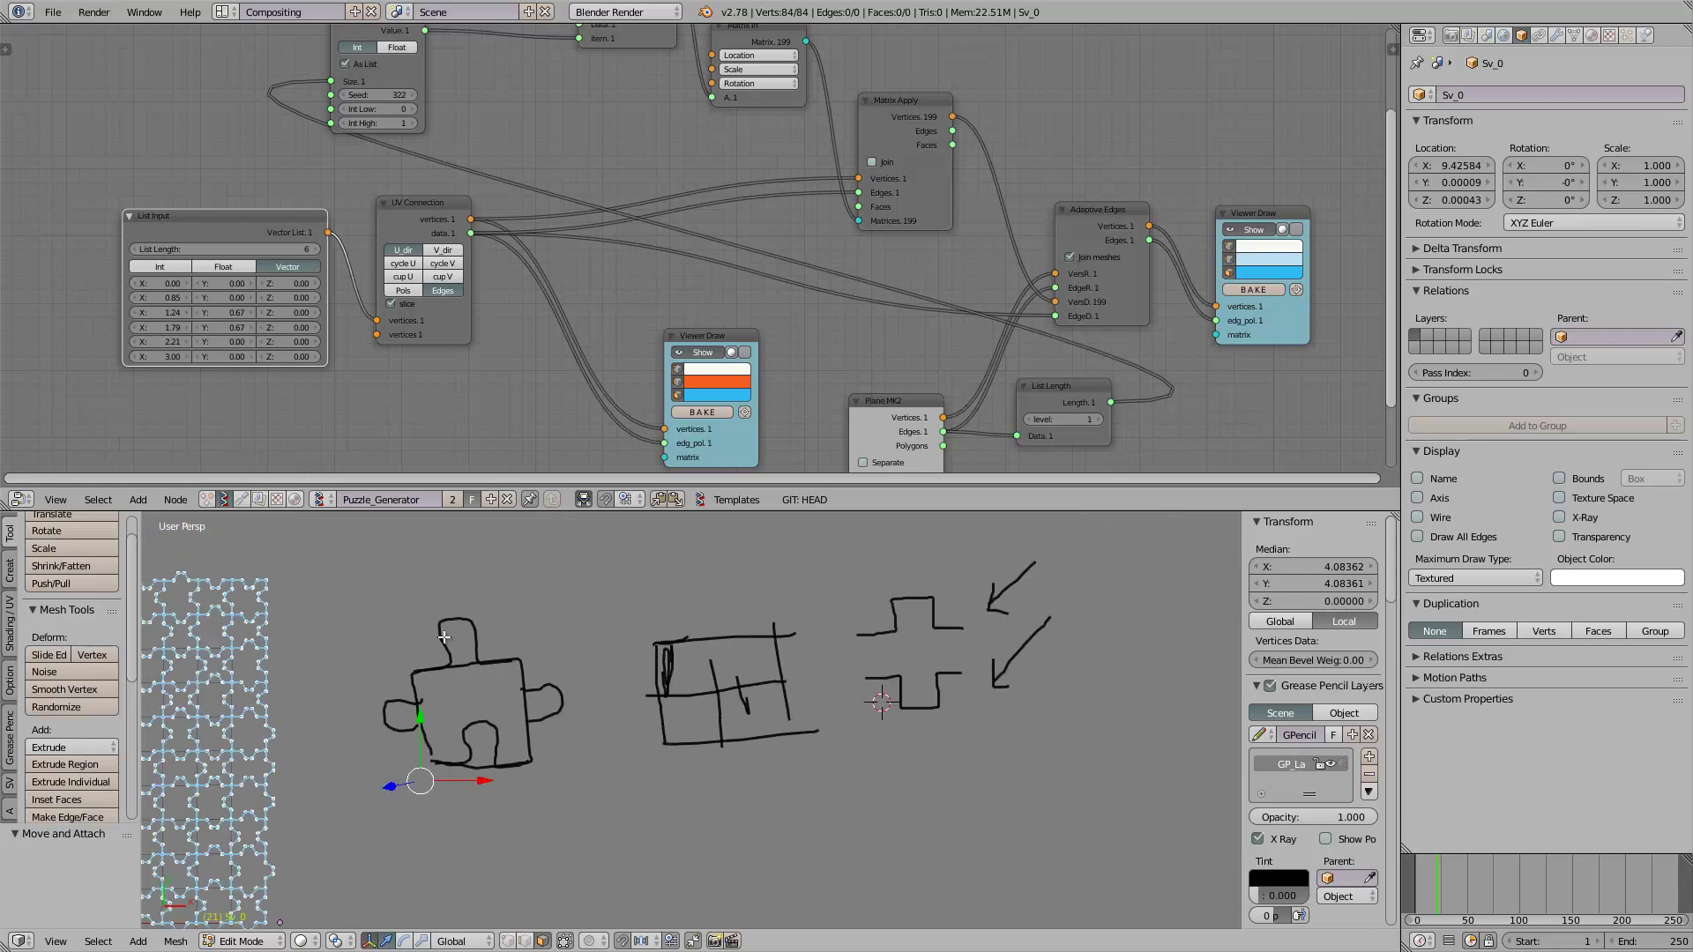
shift+middle_drag(724, 699, 889, 672)
click(1369, 774)
Step: Hide the final puzzle grid's Viewer Draw output, leaving only the tab profile from the UV Connection viewer shown
shift+middle_drag(366, 651, 599, 643)
scroll(600, 643, down, 1)
click(1252, 231)
middle_drag(871, 232, 877, 185)
middle_drag(532, 271, 637, 280)
scroll(641, 281, up, 1)
click(829, 317)
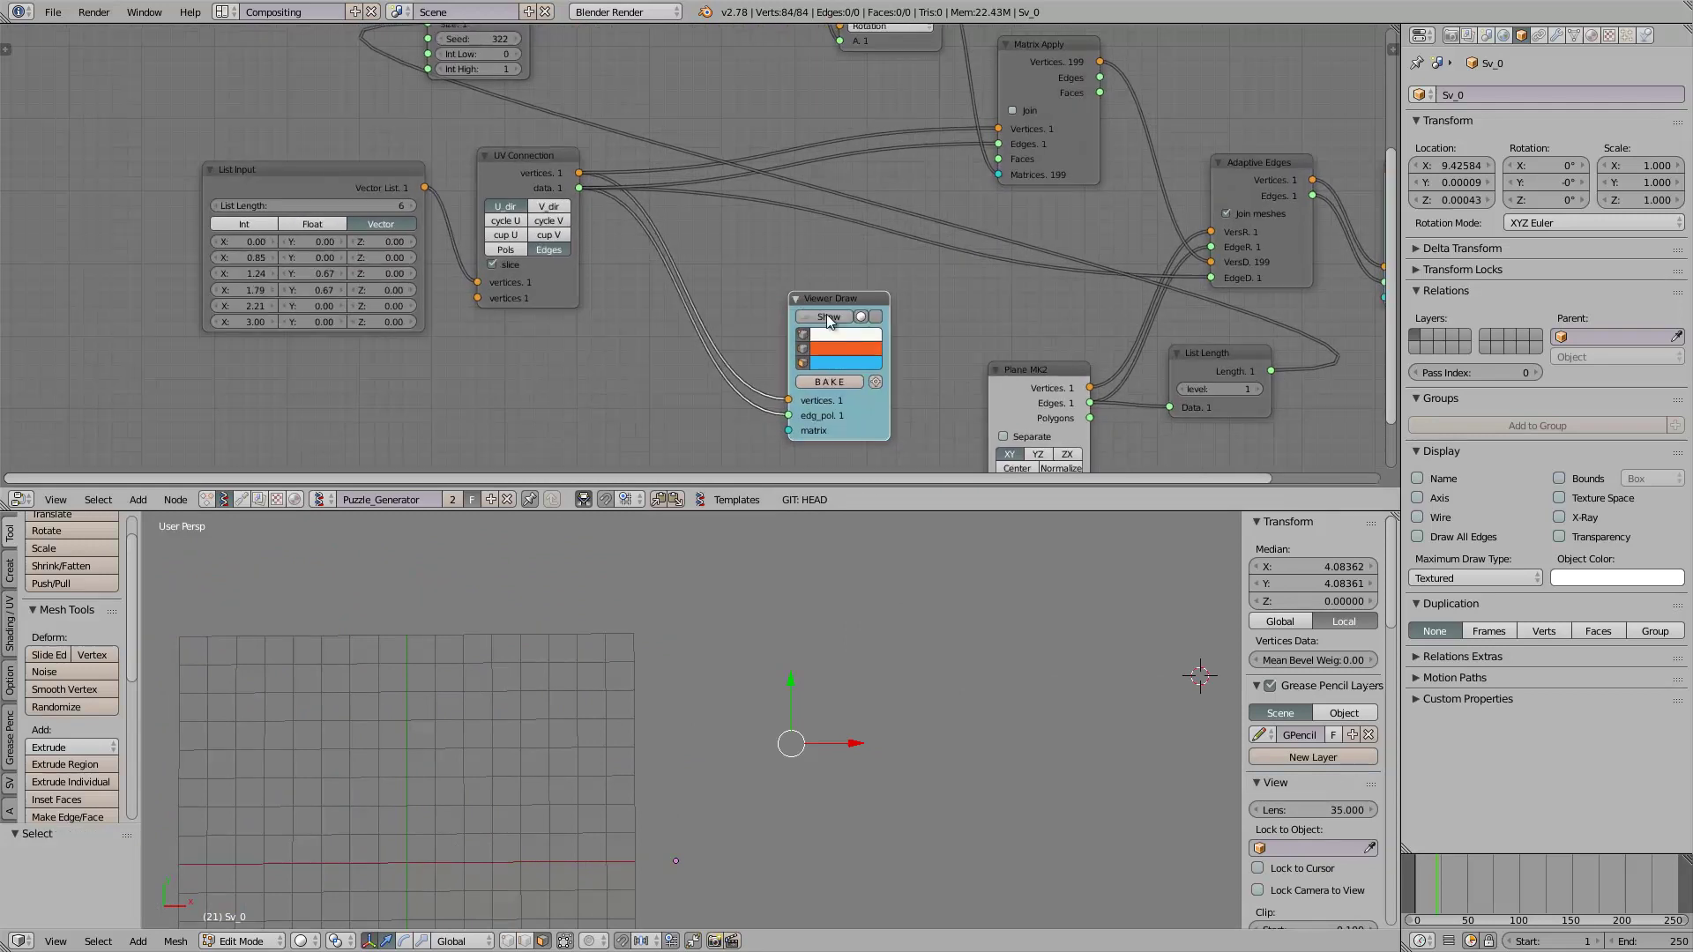
click(829, 317)
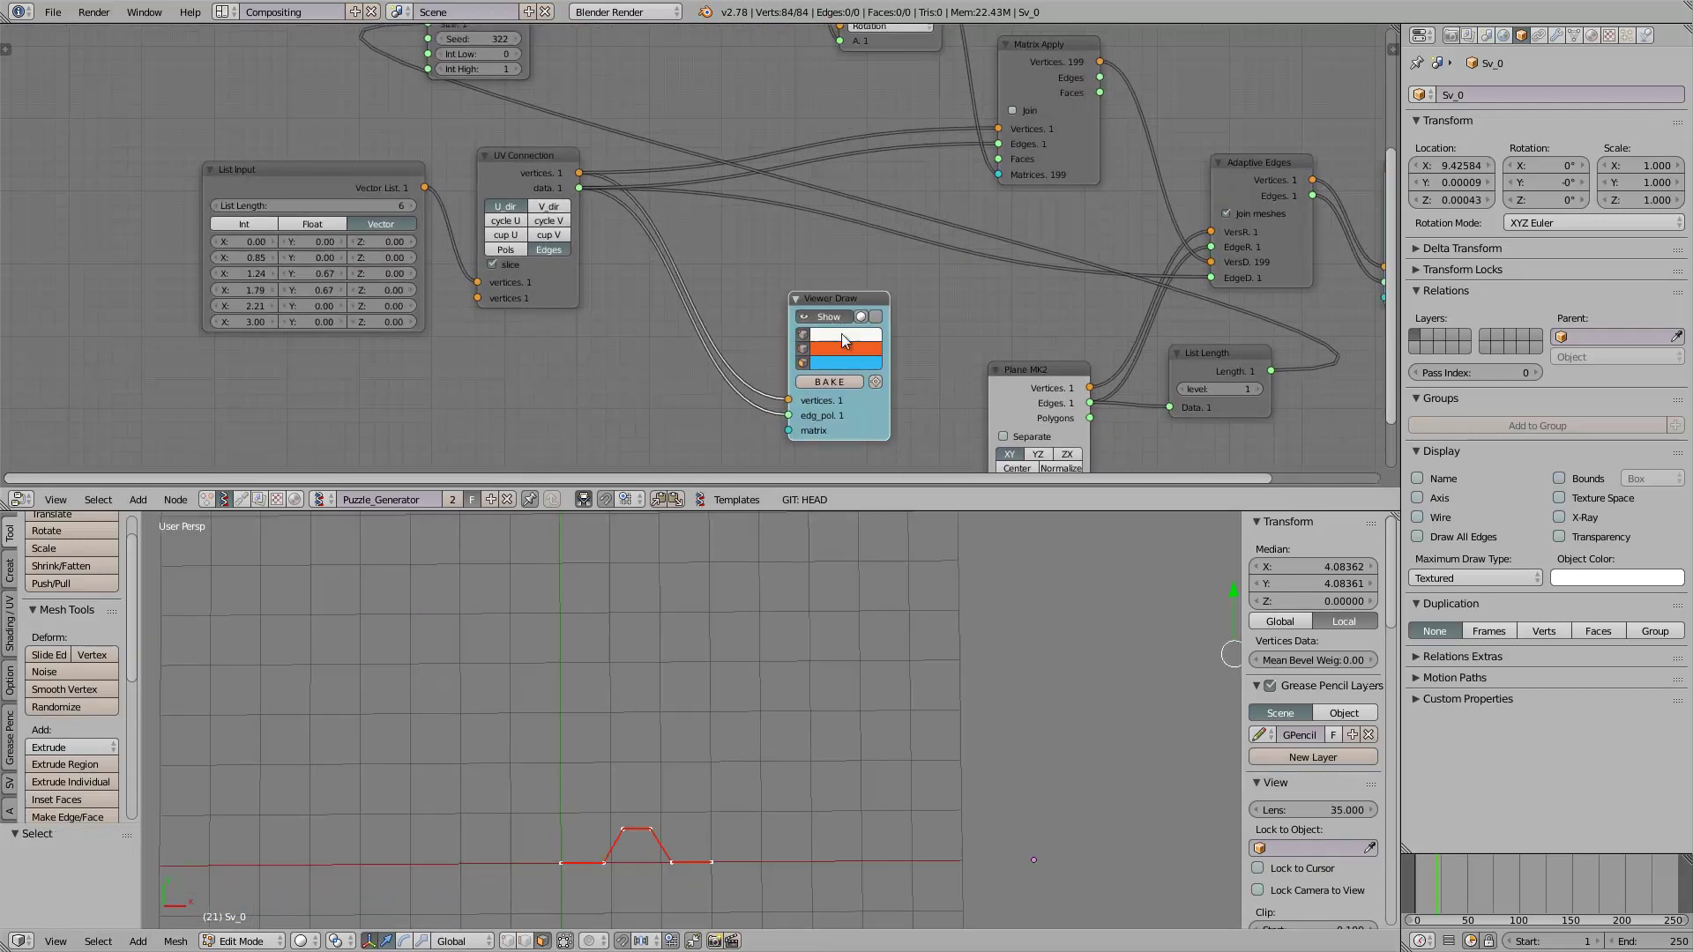
Step: Change the edge colour of the tab profile's Viewer Draw node to yellow
click(838, 353)
click(856, 252)
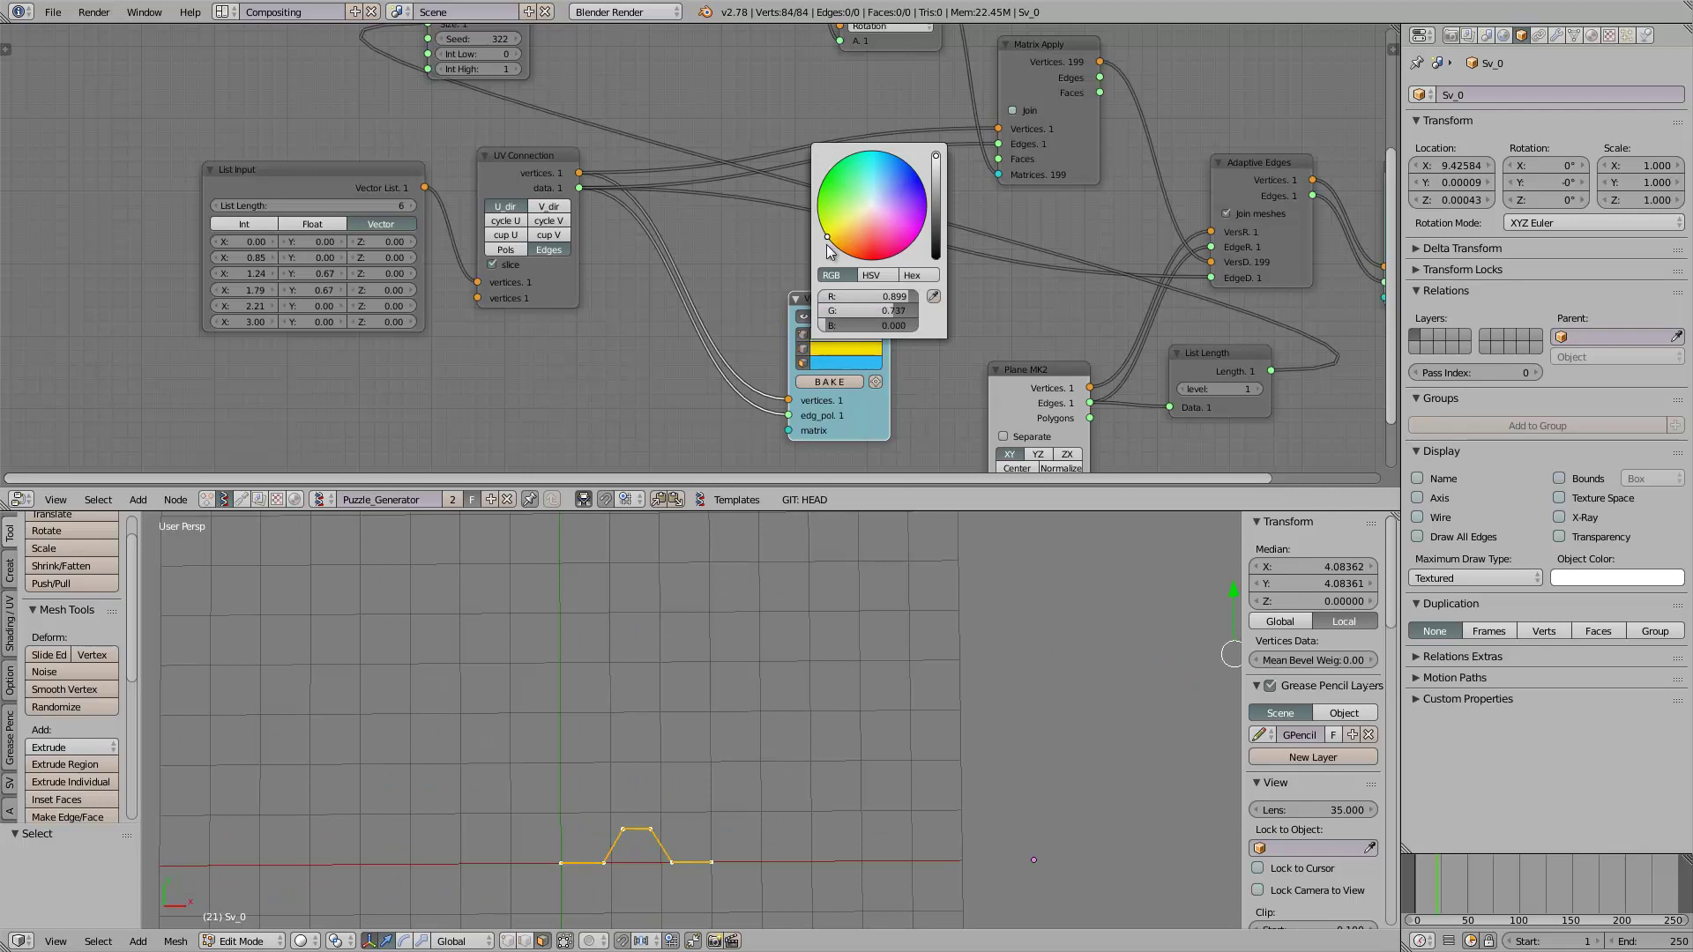
scroll(789, 767, up, 3)
shift+middle_drag(790, 768, 849, 547)
scroll(833, 633, up, 3)
shift+middle_drag(821, 672, 826, 651)
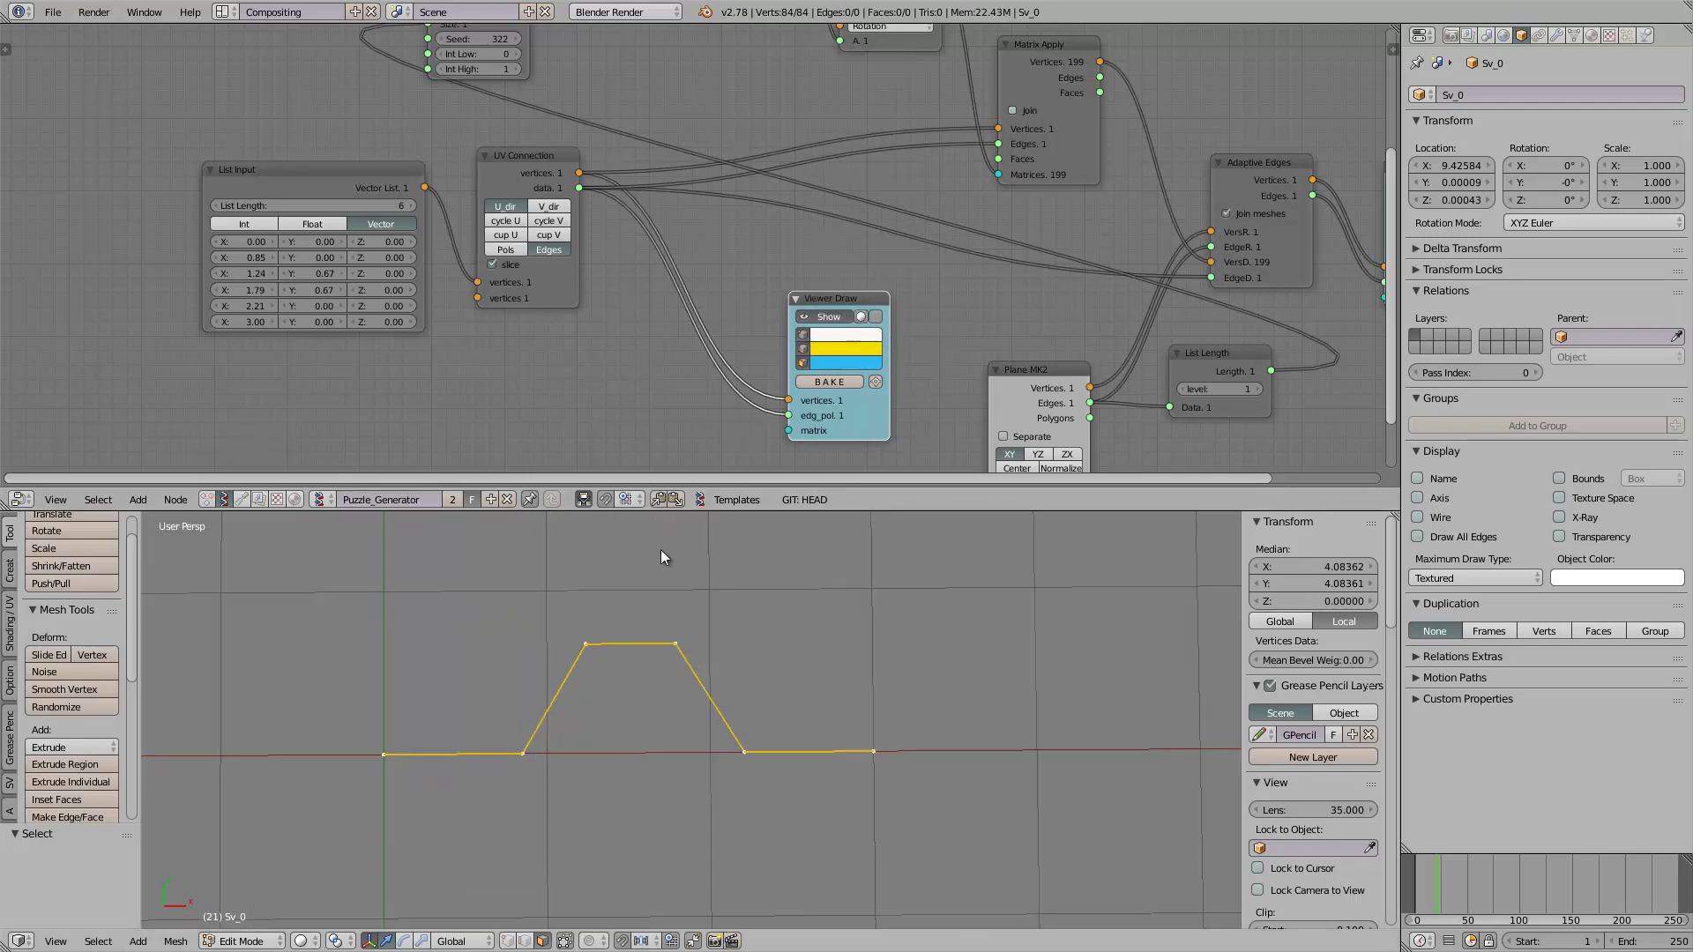
Step: Widen the List Input node that holds the profile's point coordinates
scroll(529, 265, up, 2)
scroll(498, 272, up, 3)
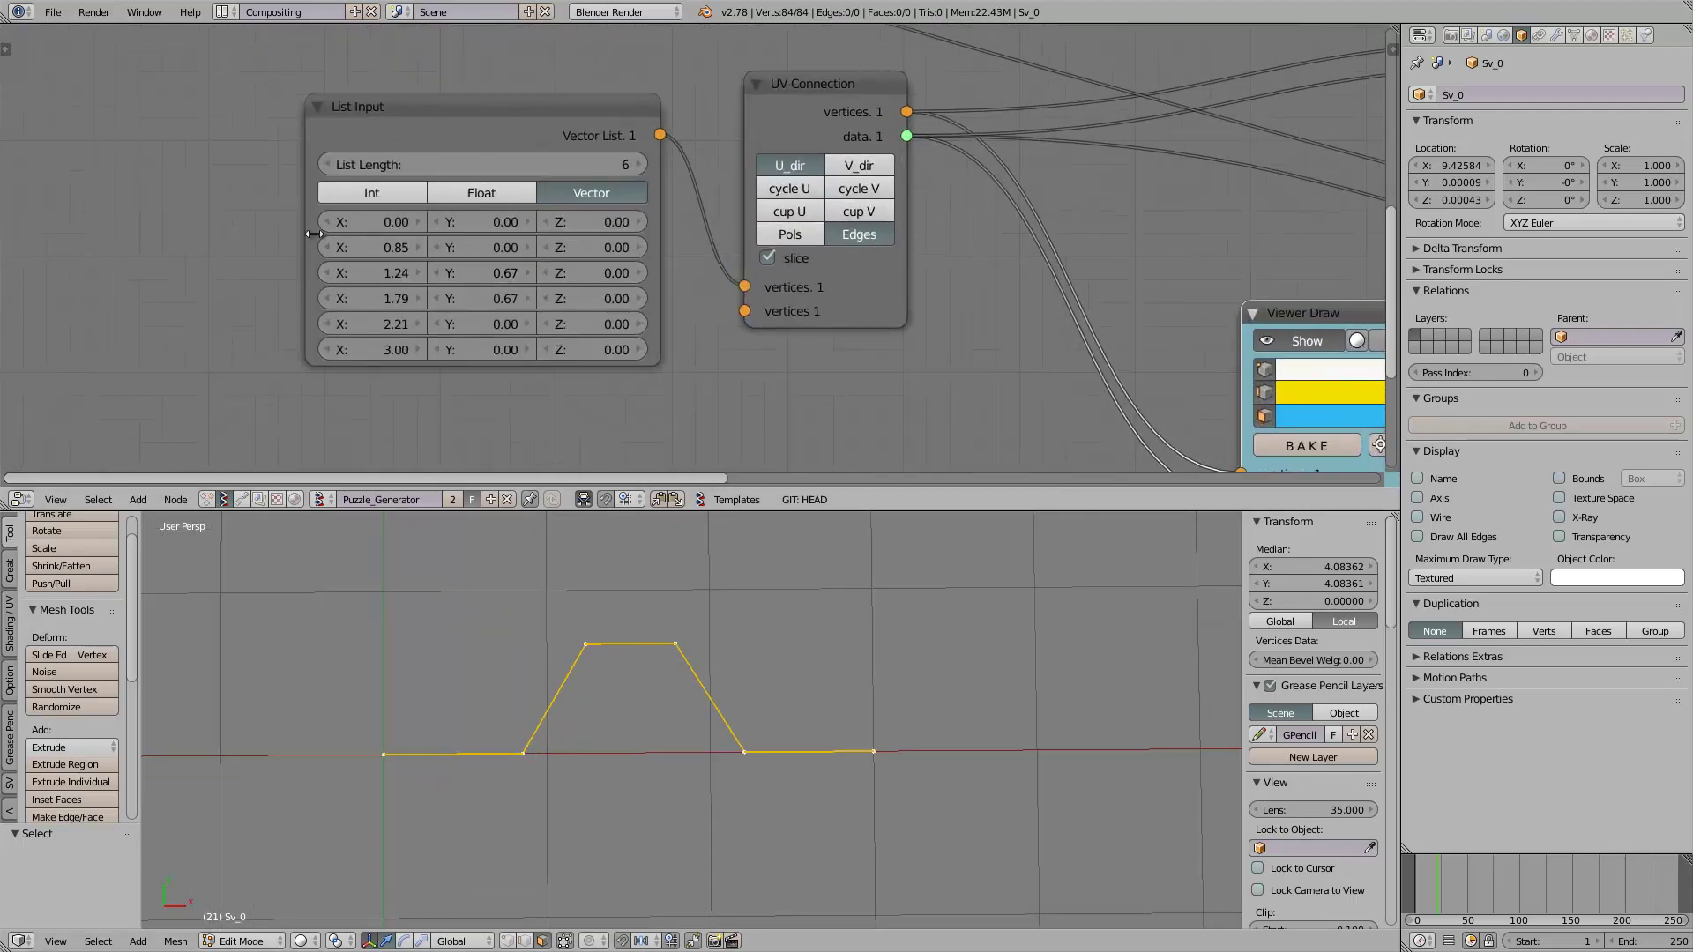
drag(306, 226, 184, 231)
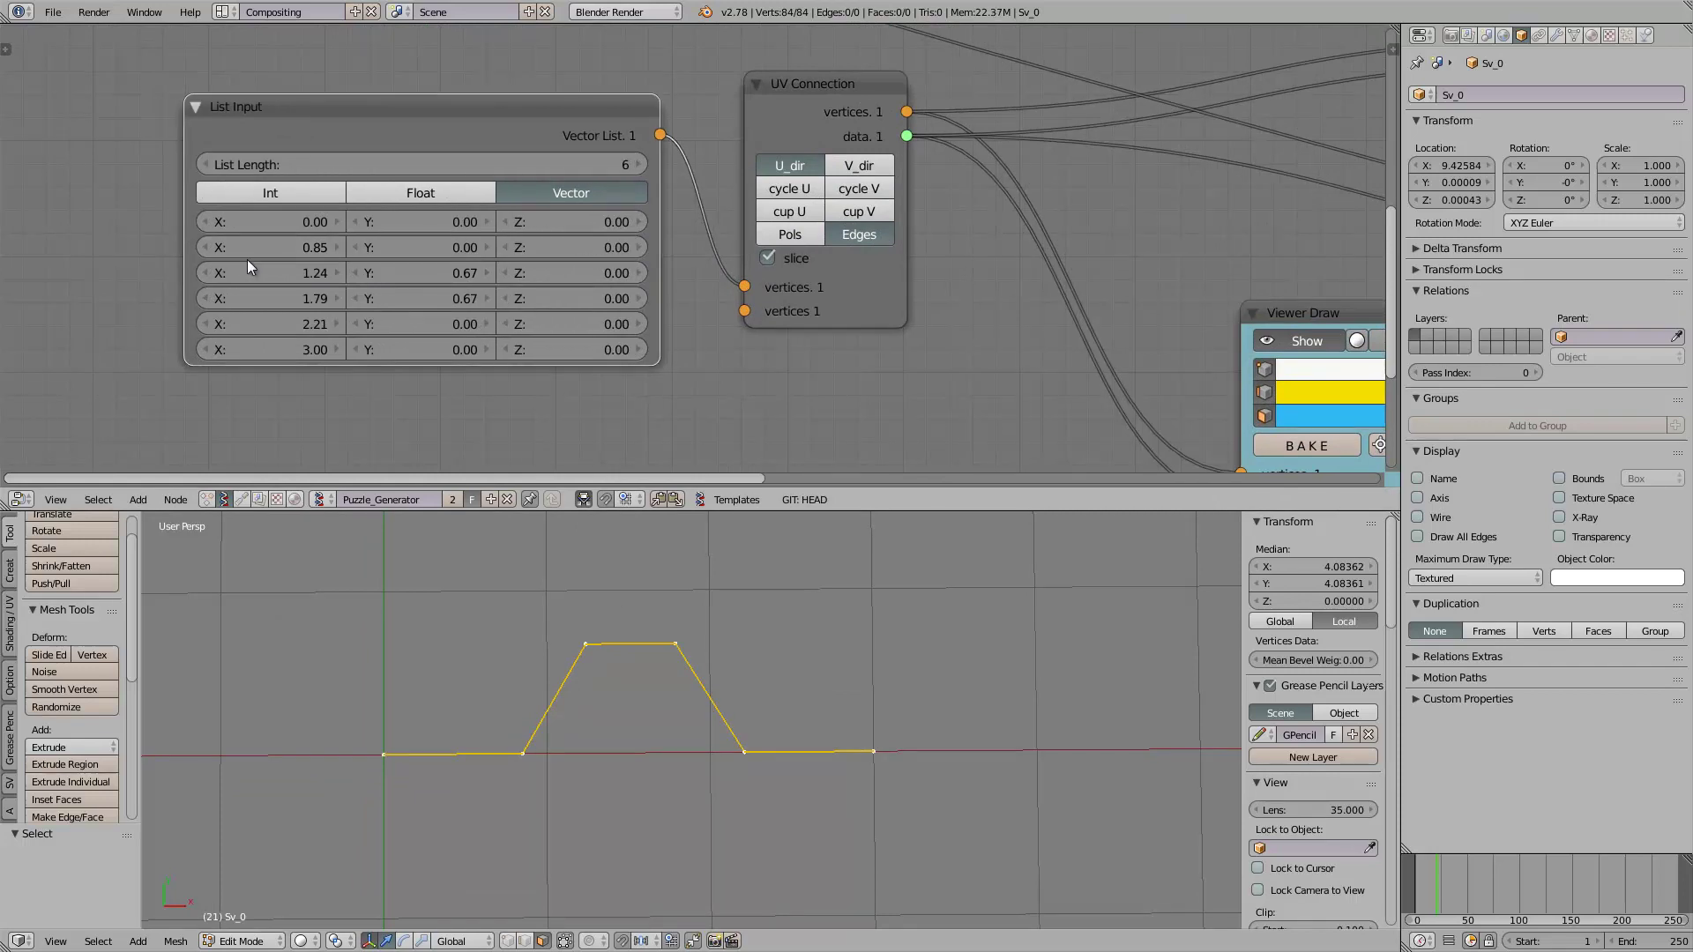
Step: Set the X coordinates of the third and fourth points in the List Input node to 1
click(277, 268)
text(1)
key(Return)
click(282, 299)
text(1)
key(Return)
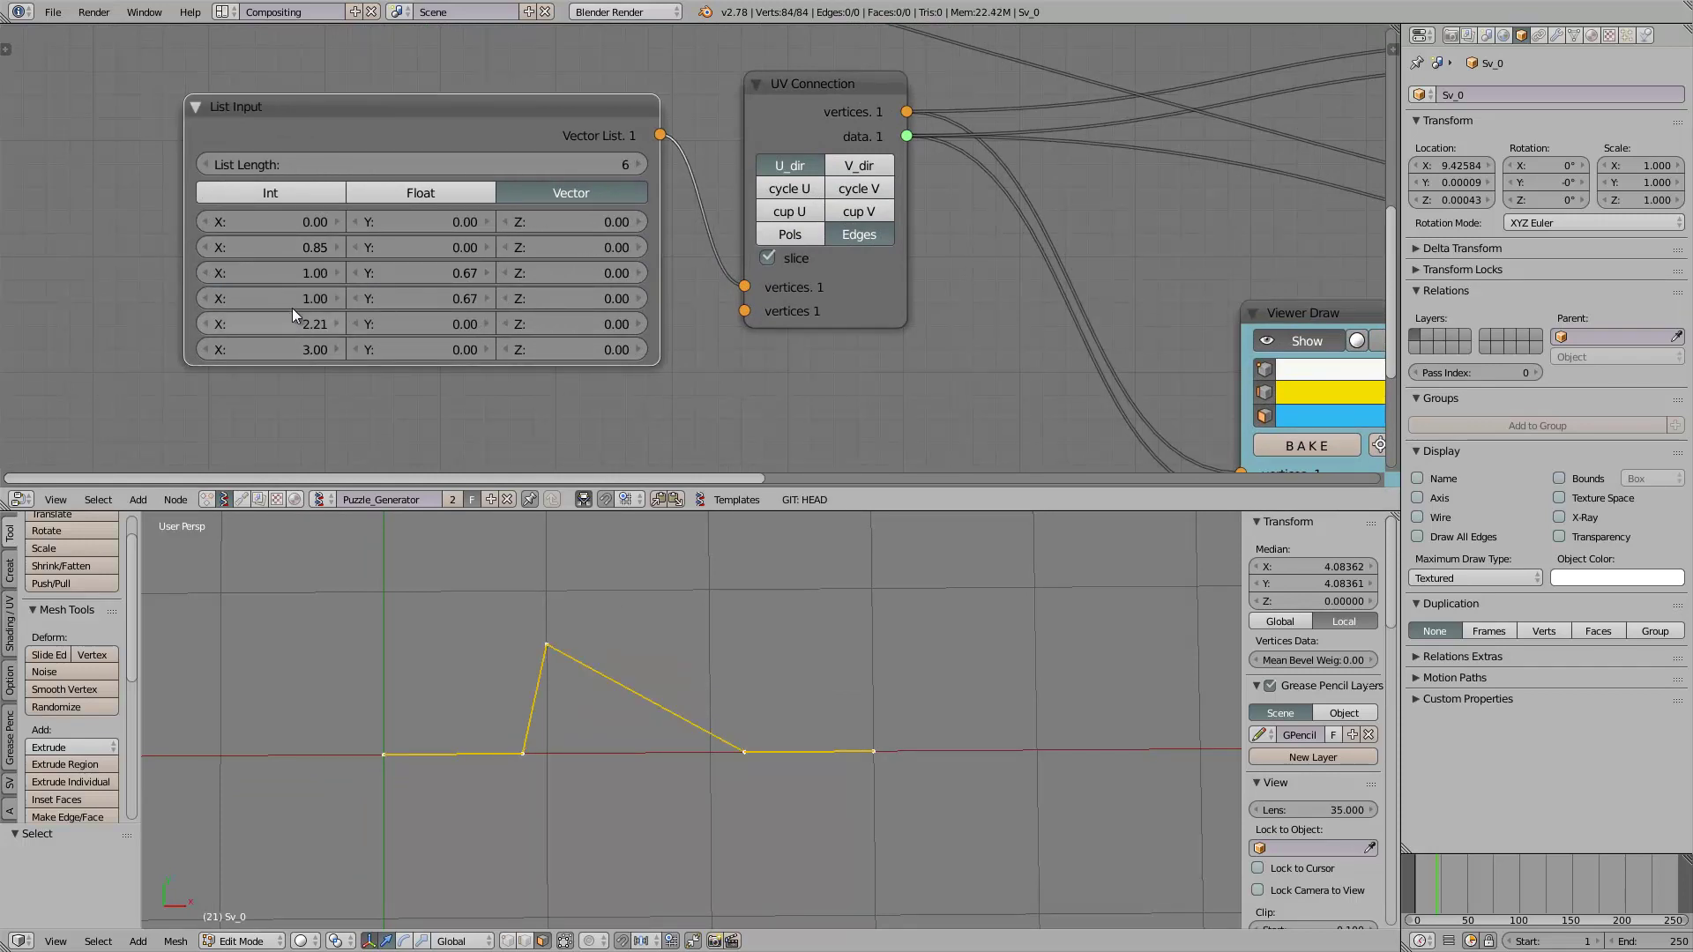
Step: Set the X coordinate of the fifth point in the List Input node to 2 and of the second point to 1
click(293, 309)
key(Return)
click(296, 323)
text(2)
key(Return)
click(309, 248)
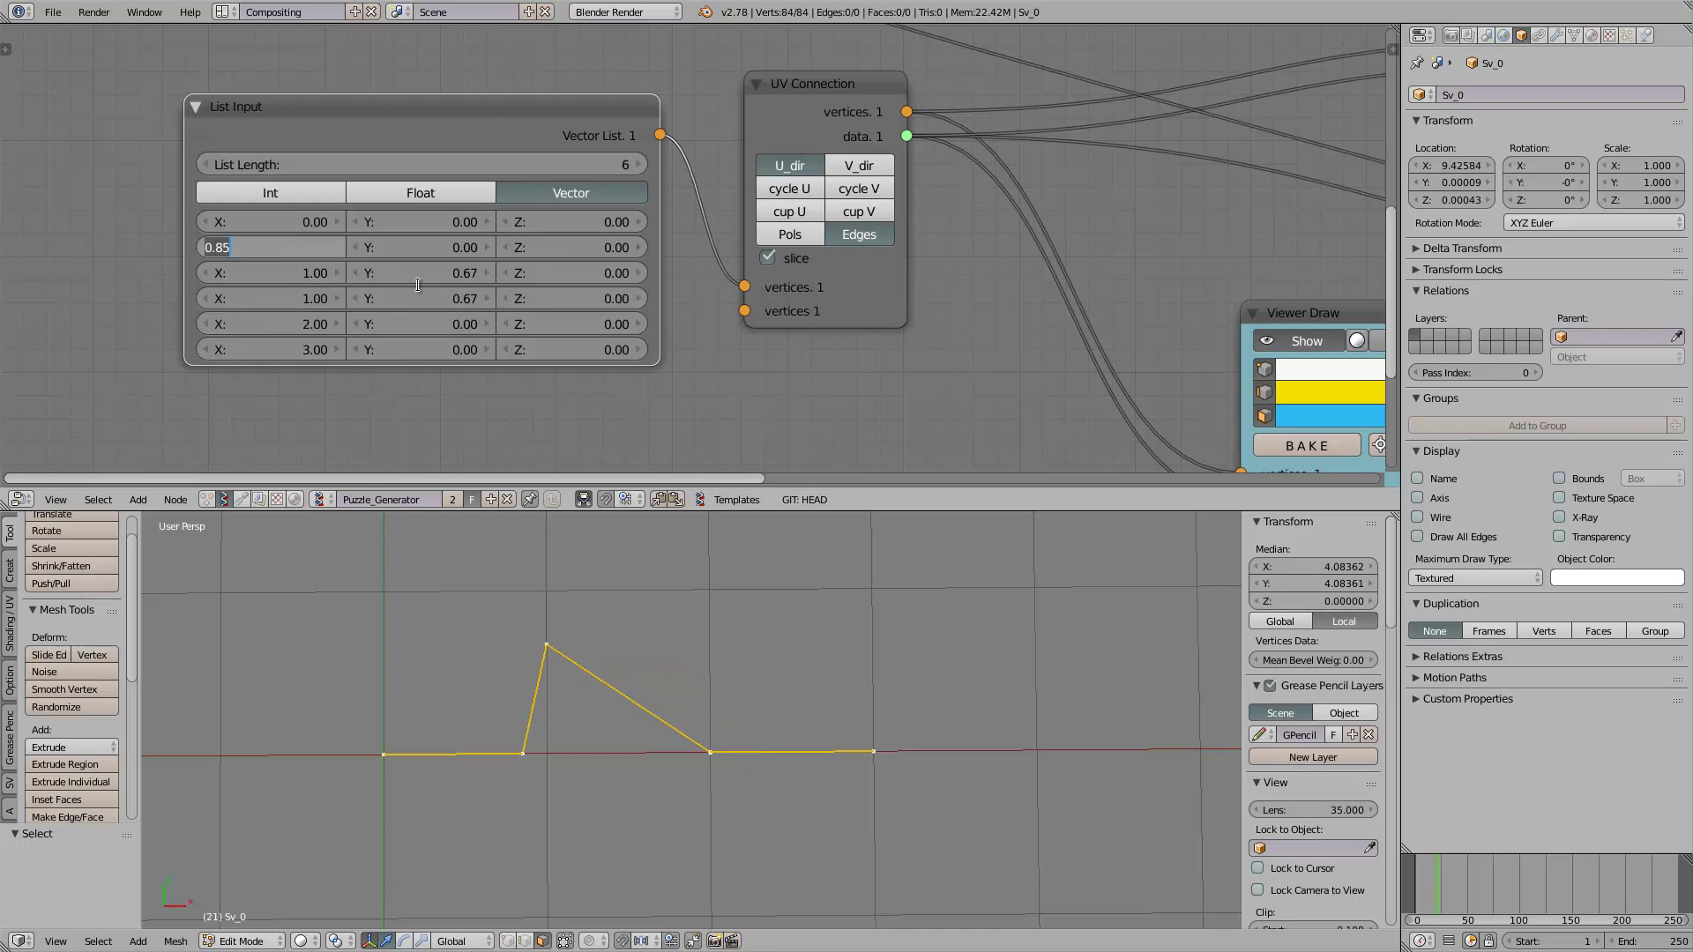
text(1)
key(Return)
Step: Set the Y coordinates of the third and fourth points to 1 and shift the List Input node away from UV Connection
drag(470, 277, 471, 298)
text(1)
key(Return)
drag(470, 122, 393, 130)
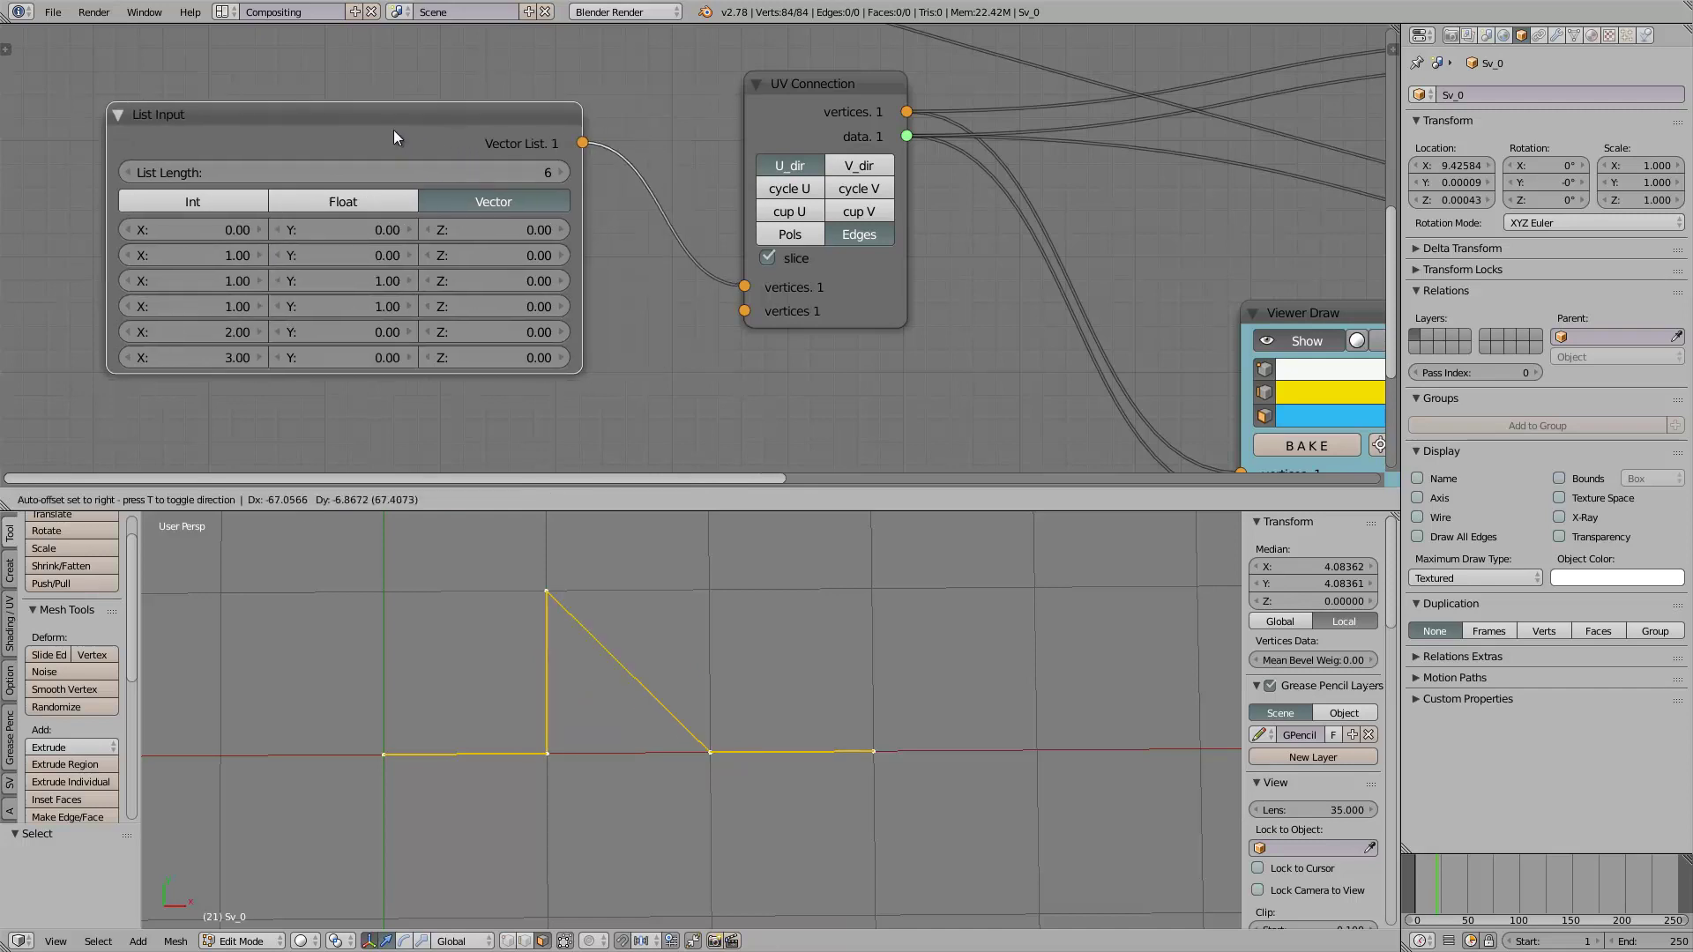
Step: Set the X coordinate of the fourth point in the List Input node to 2, squaring the tab profile
drag(222, 330, 224, 326)
drag(374, 306, 379, 303)
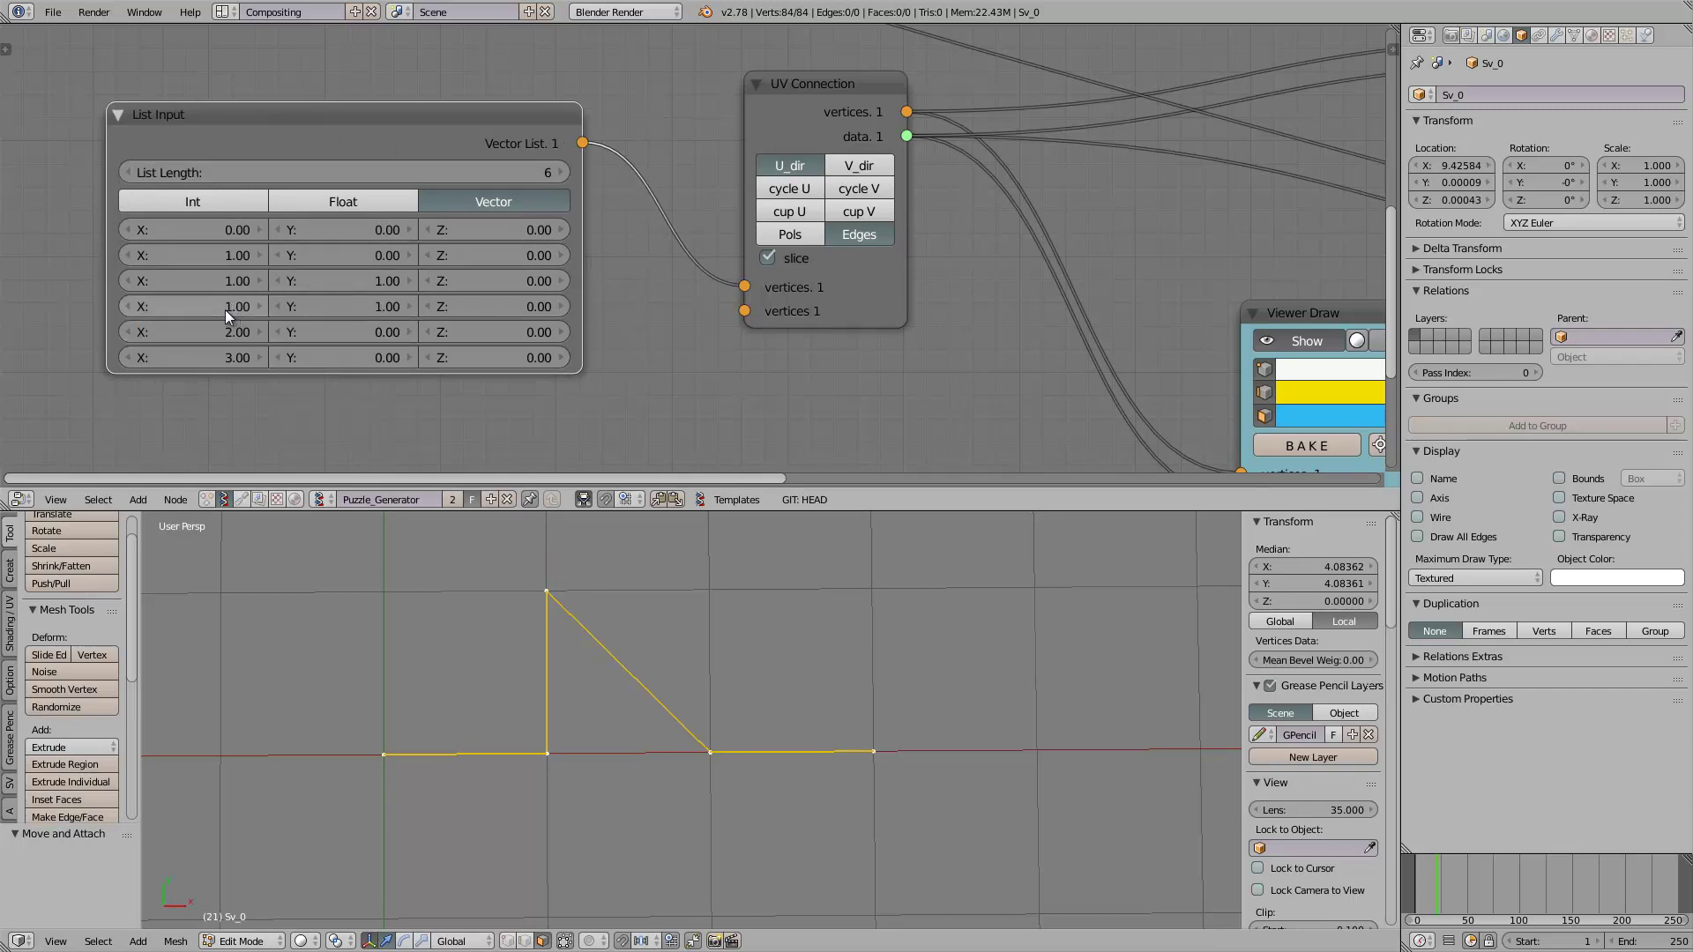
drag(225, 309, 262, 305)
scroll(458, 457, down, 2)
scroll(670, 627, down, 1)
shift+middle_drag(688, 643, 669, 661)
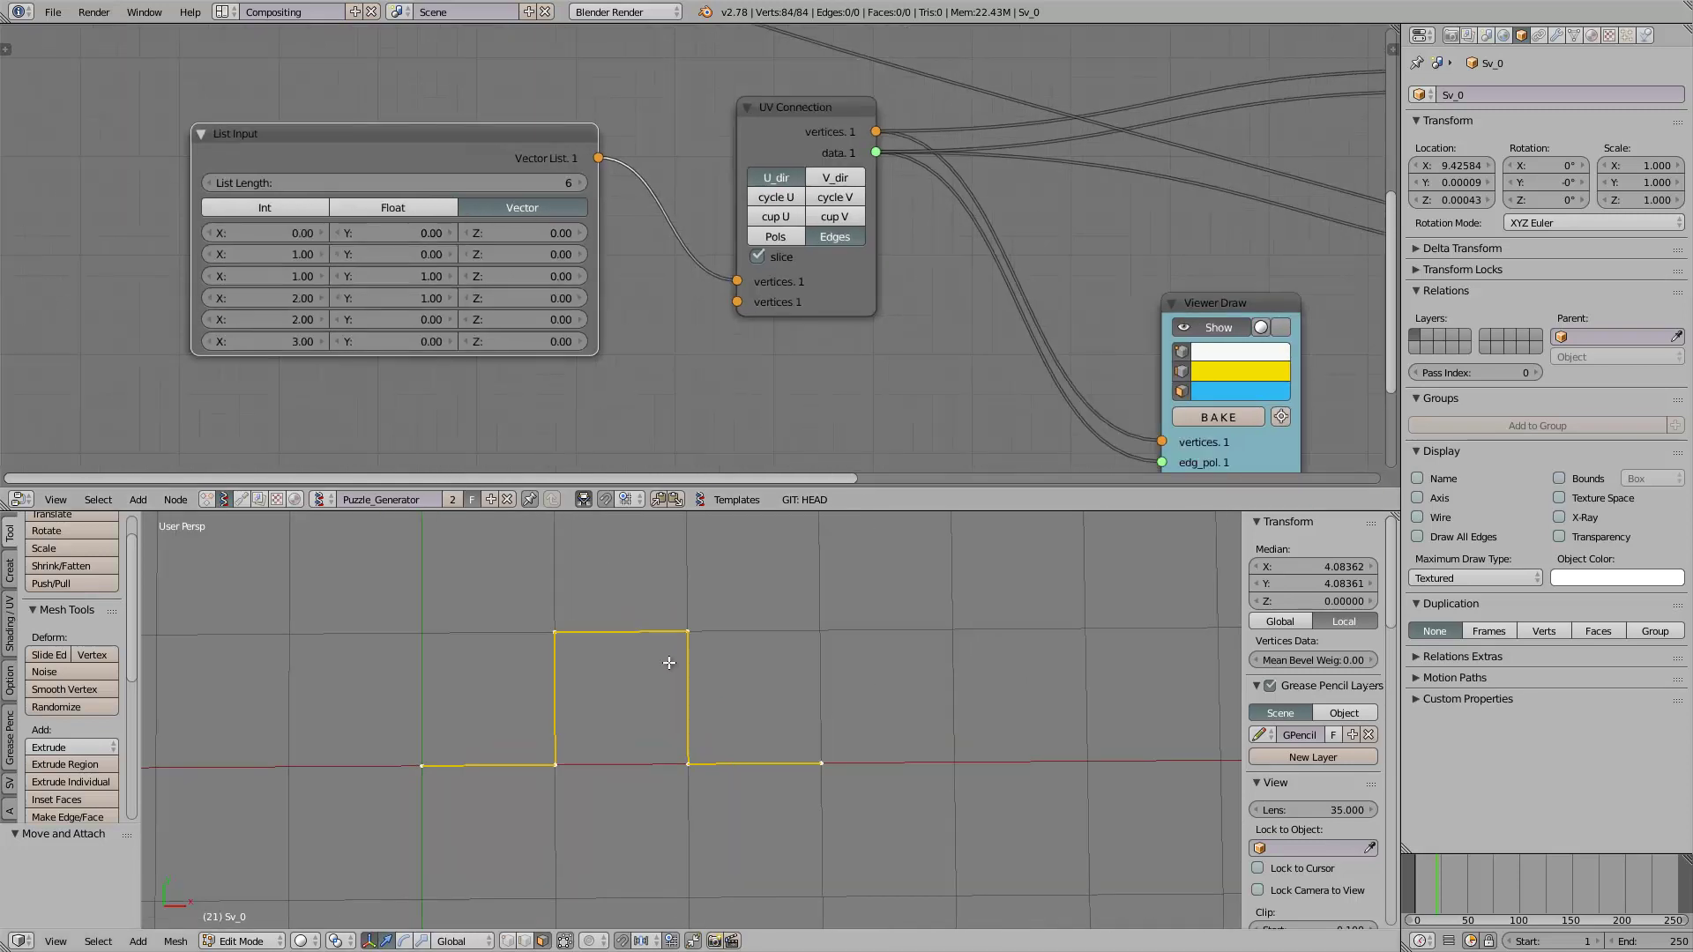
Step: Save the Blender file over the existing one and reposition the List Input node
key(ctrl+s)
click(583, 666)
drag(288, 161, 273, 126)
scroll(236, 164, up, 2)
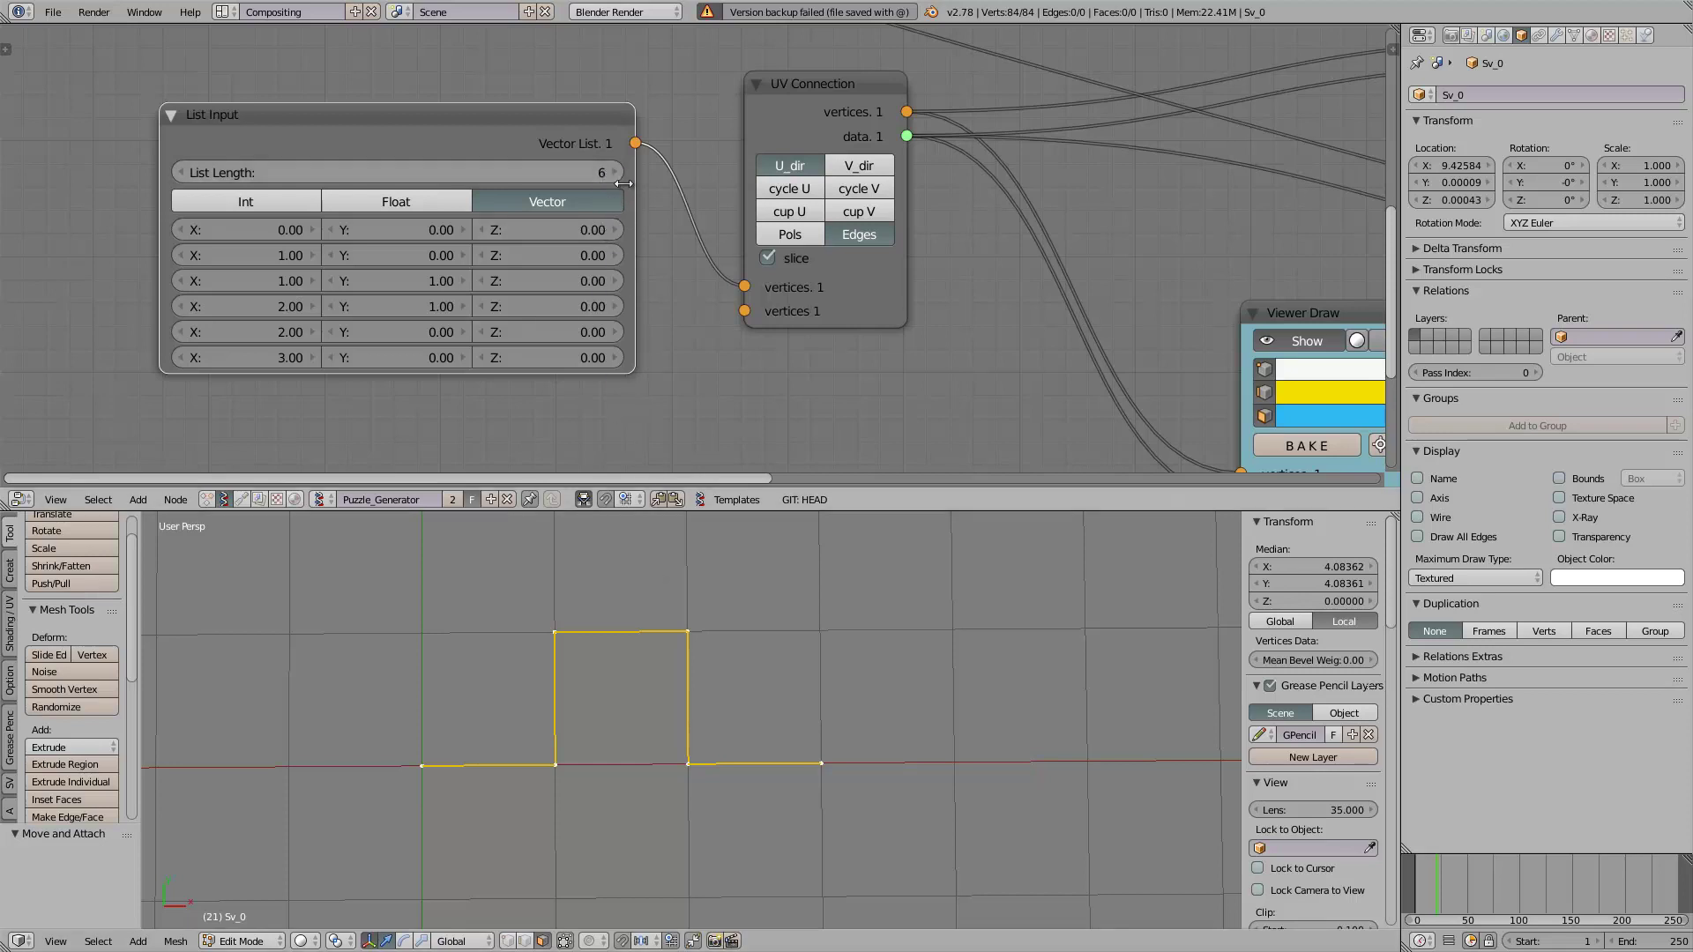
Step: Examine each corner of the yellow tab profile, matching it to its coordinate row in the List Input node
click(458, 741)
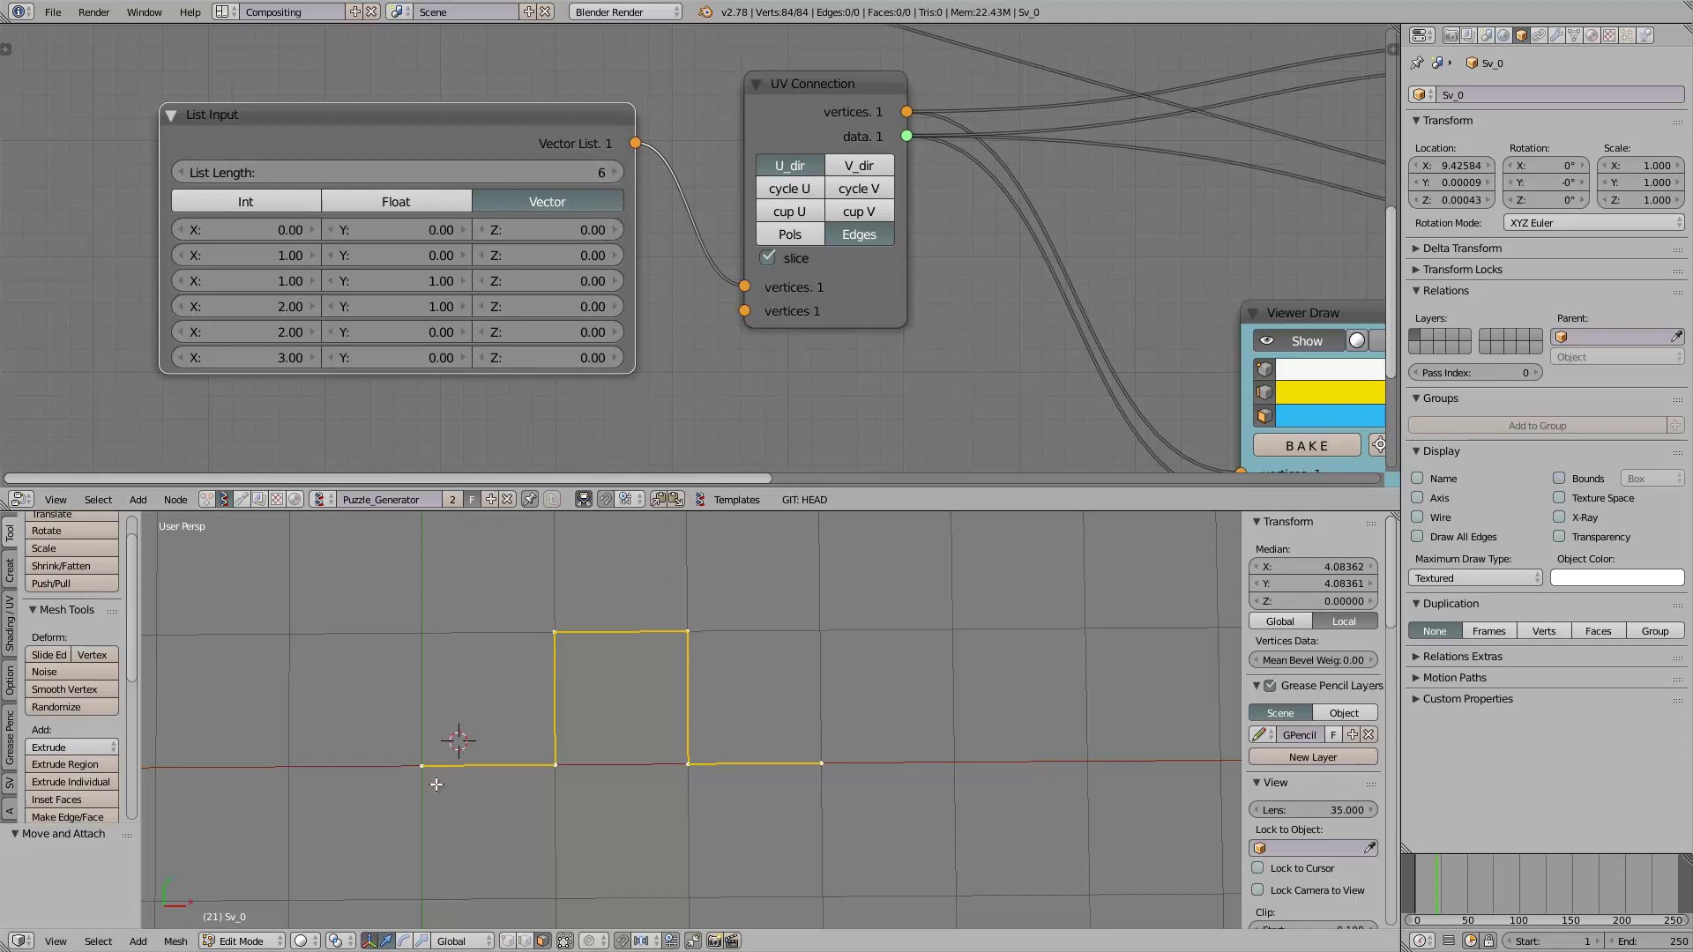
click(689, 632)
click(684, 762)
click(810, 756)
click(543, 786)
click(873, 777)
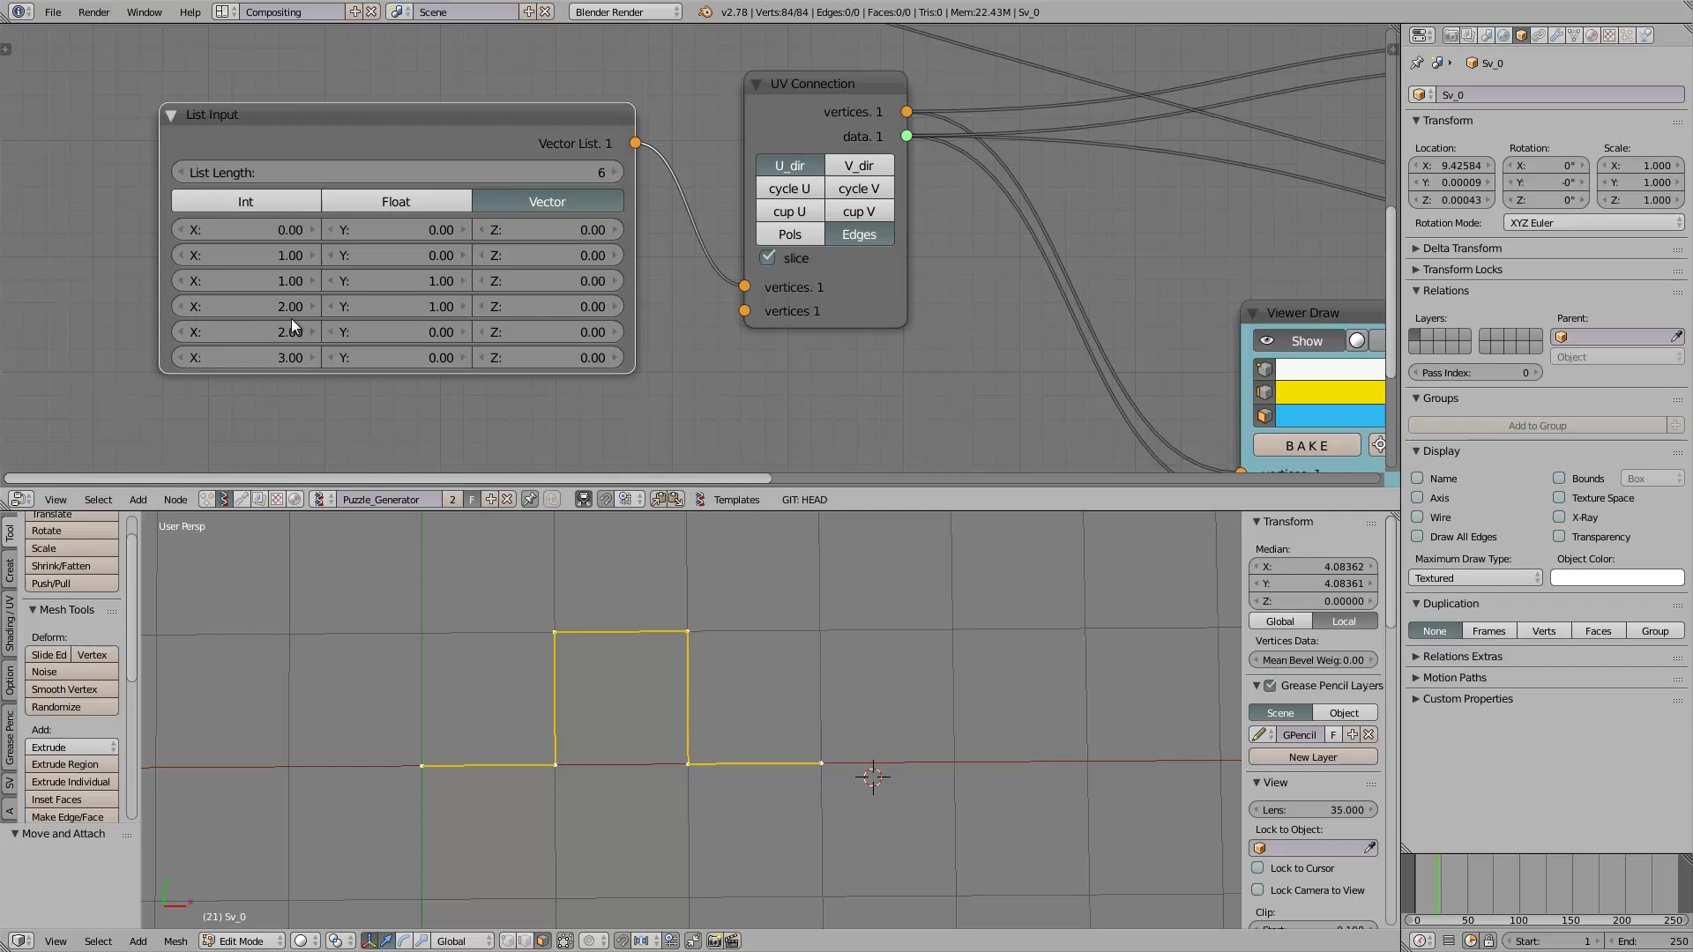
click(423, 765)
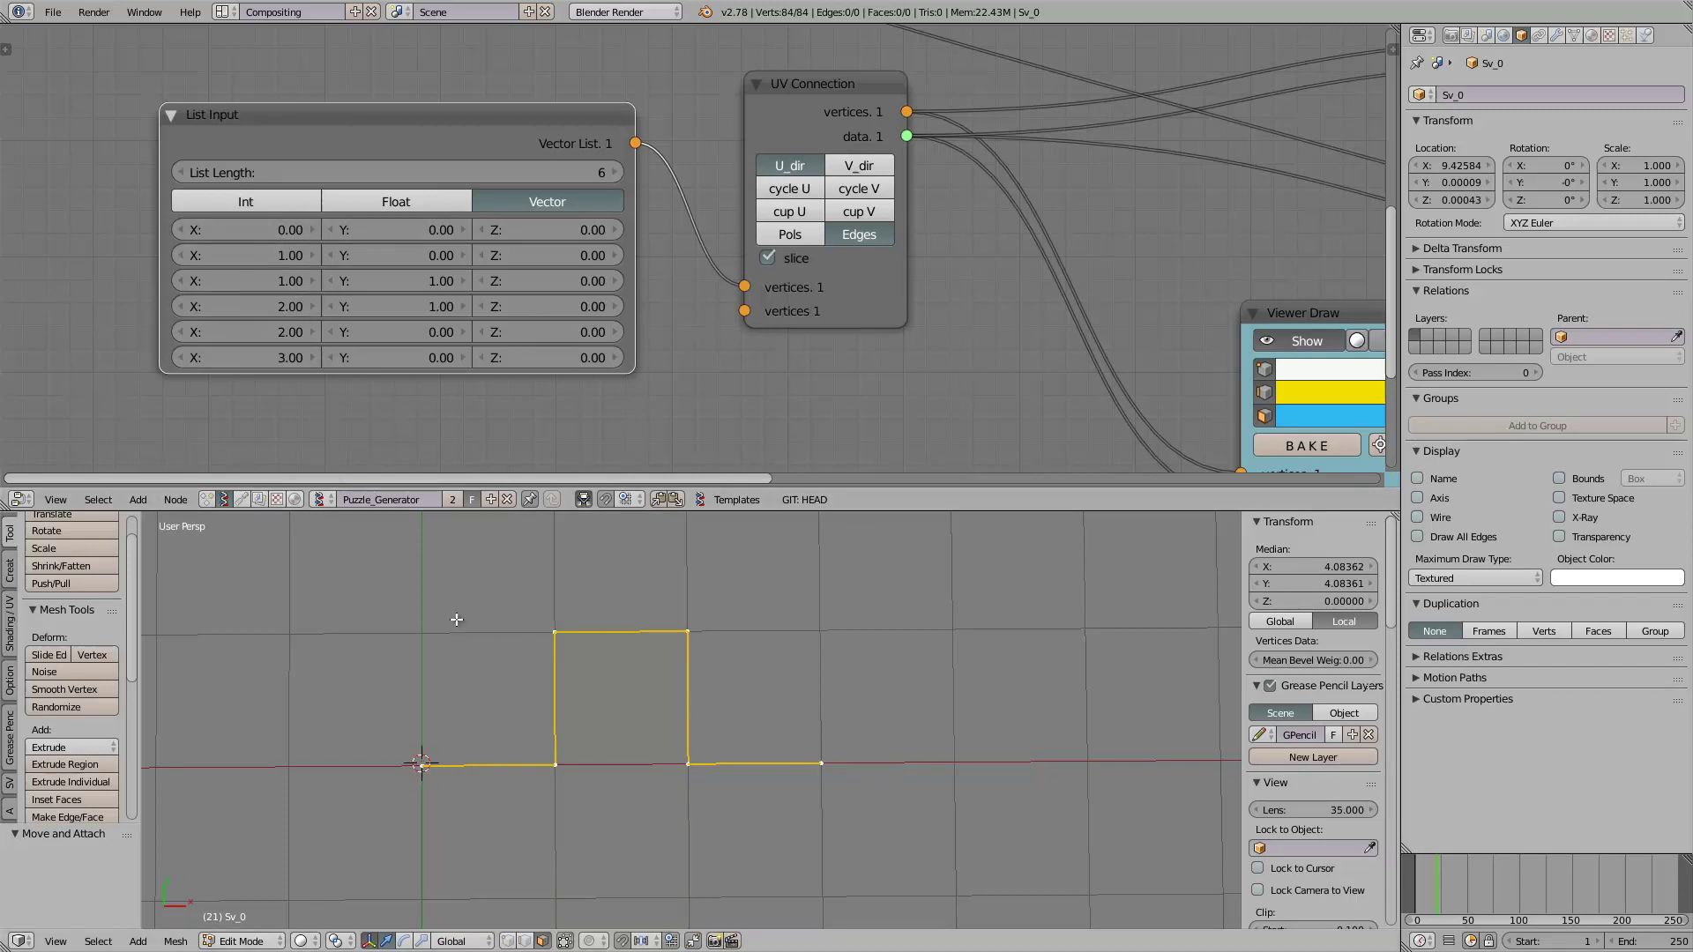
click(549, 774)
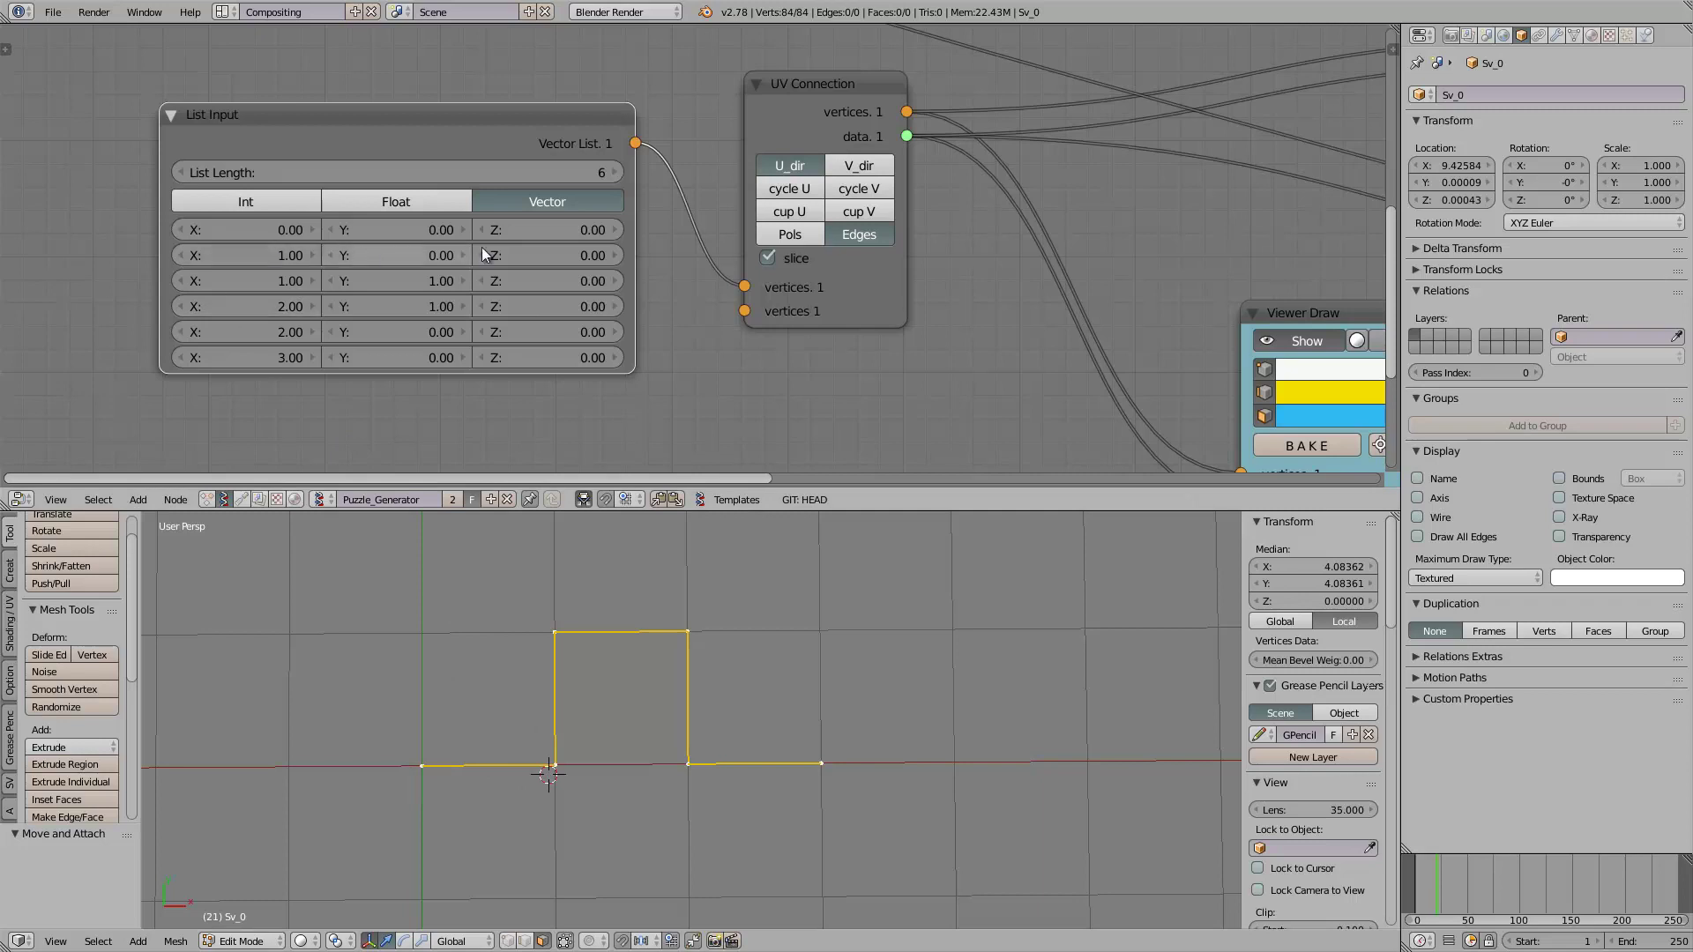
click(555, 631)
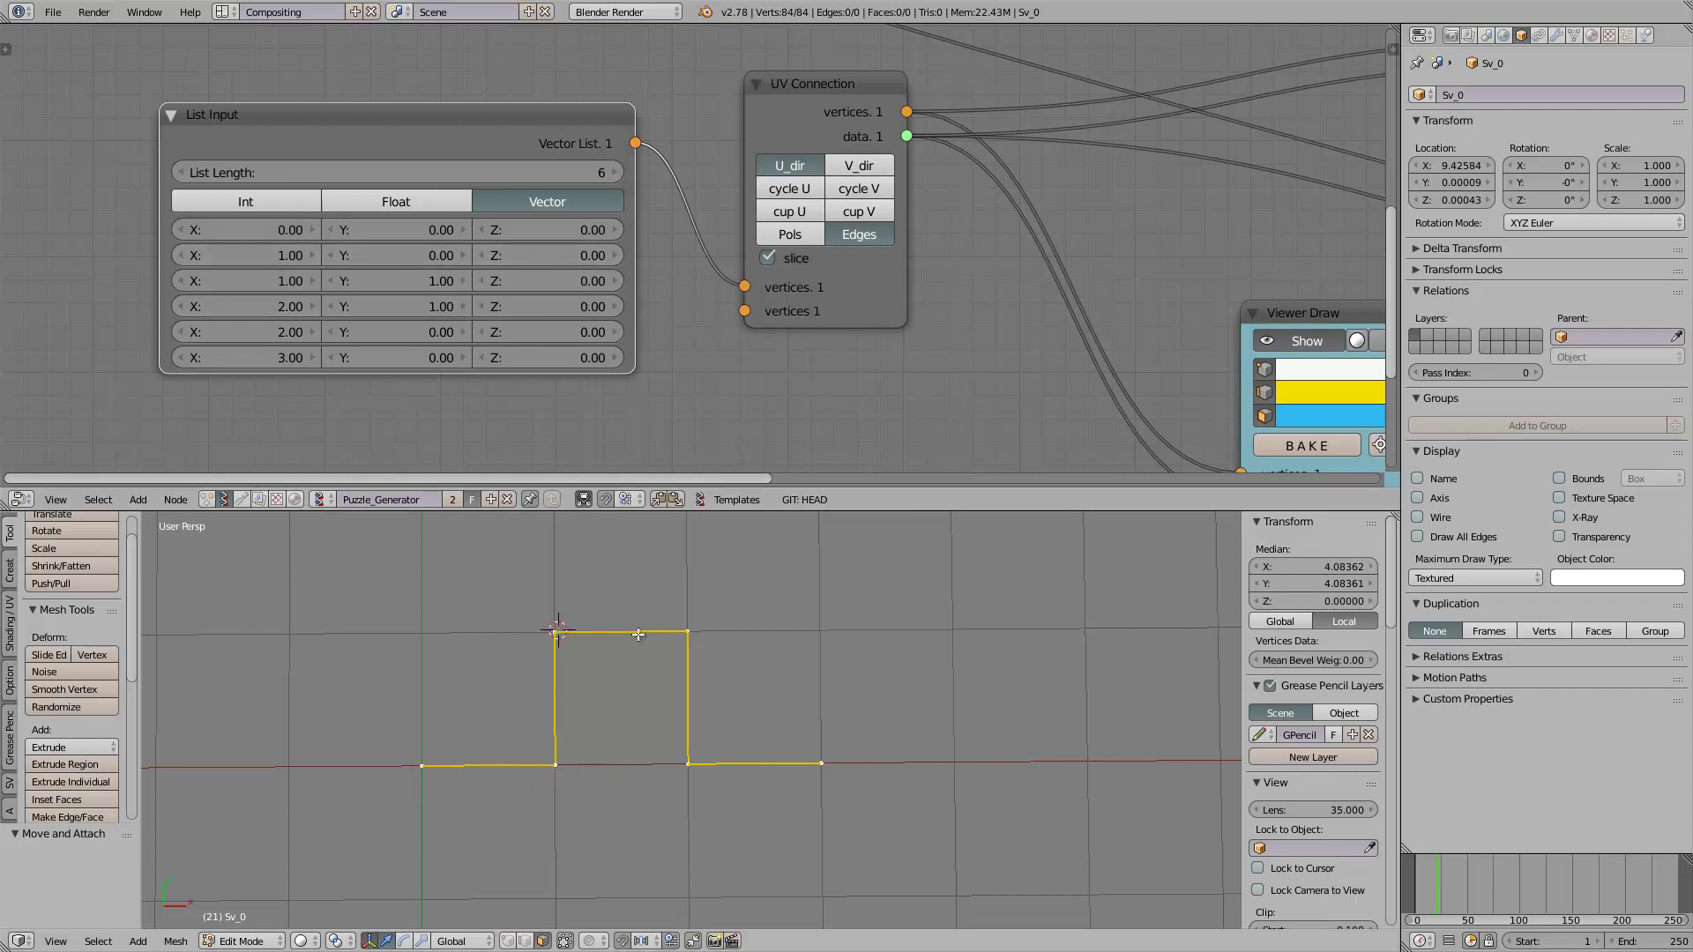
click(691, 631)
click(702, 738)
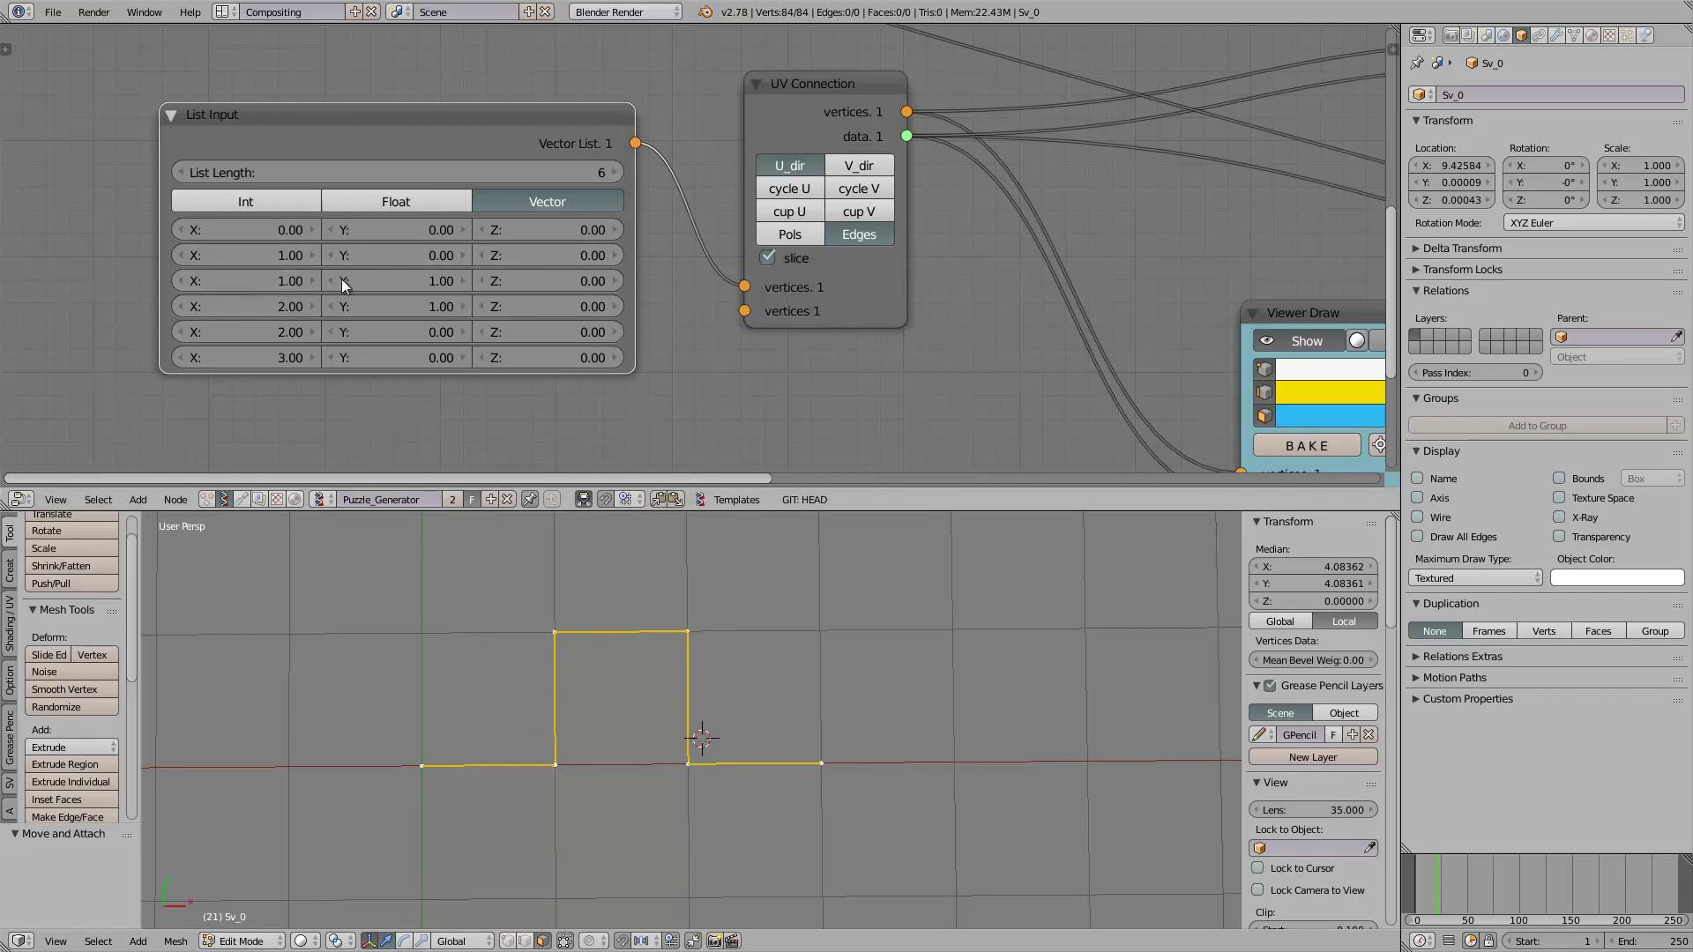
Step: Try raising the third point's Y coordinate to 1.27, and set it back to 1
drag(341, 281, 389, 278)
click(390, 278)
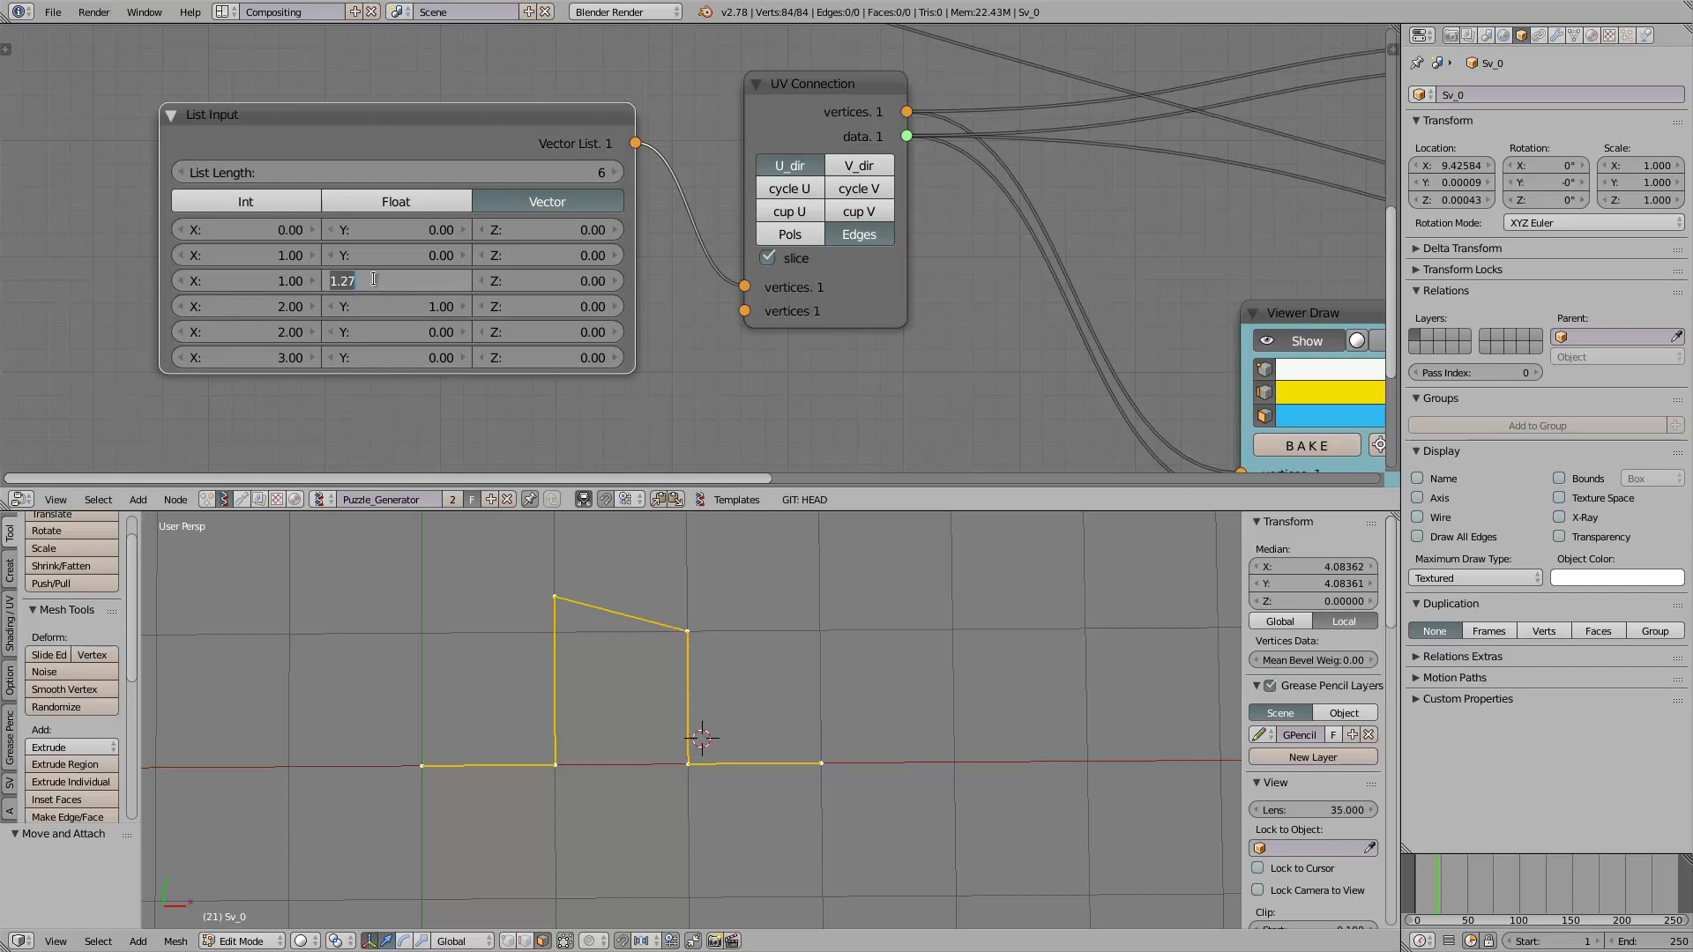
text(1)
key(Return)
Step: Move the List Input and UV Connection nodes closer together, farther from the tab profile's Viewer Draw node
drag(371, 124, 310, 130)
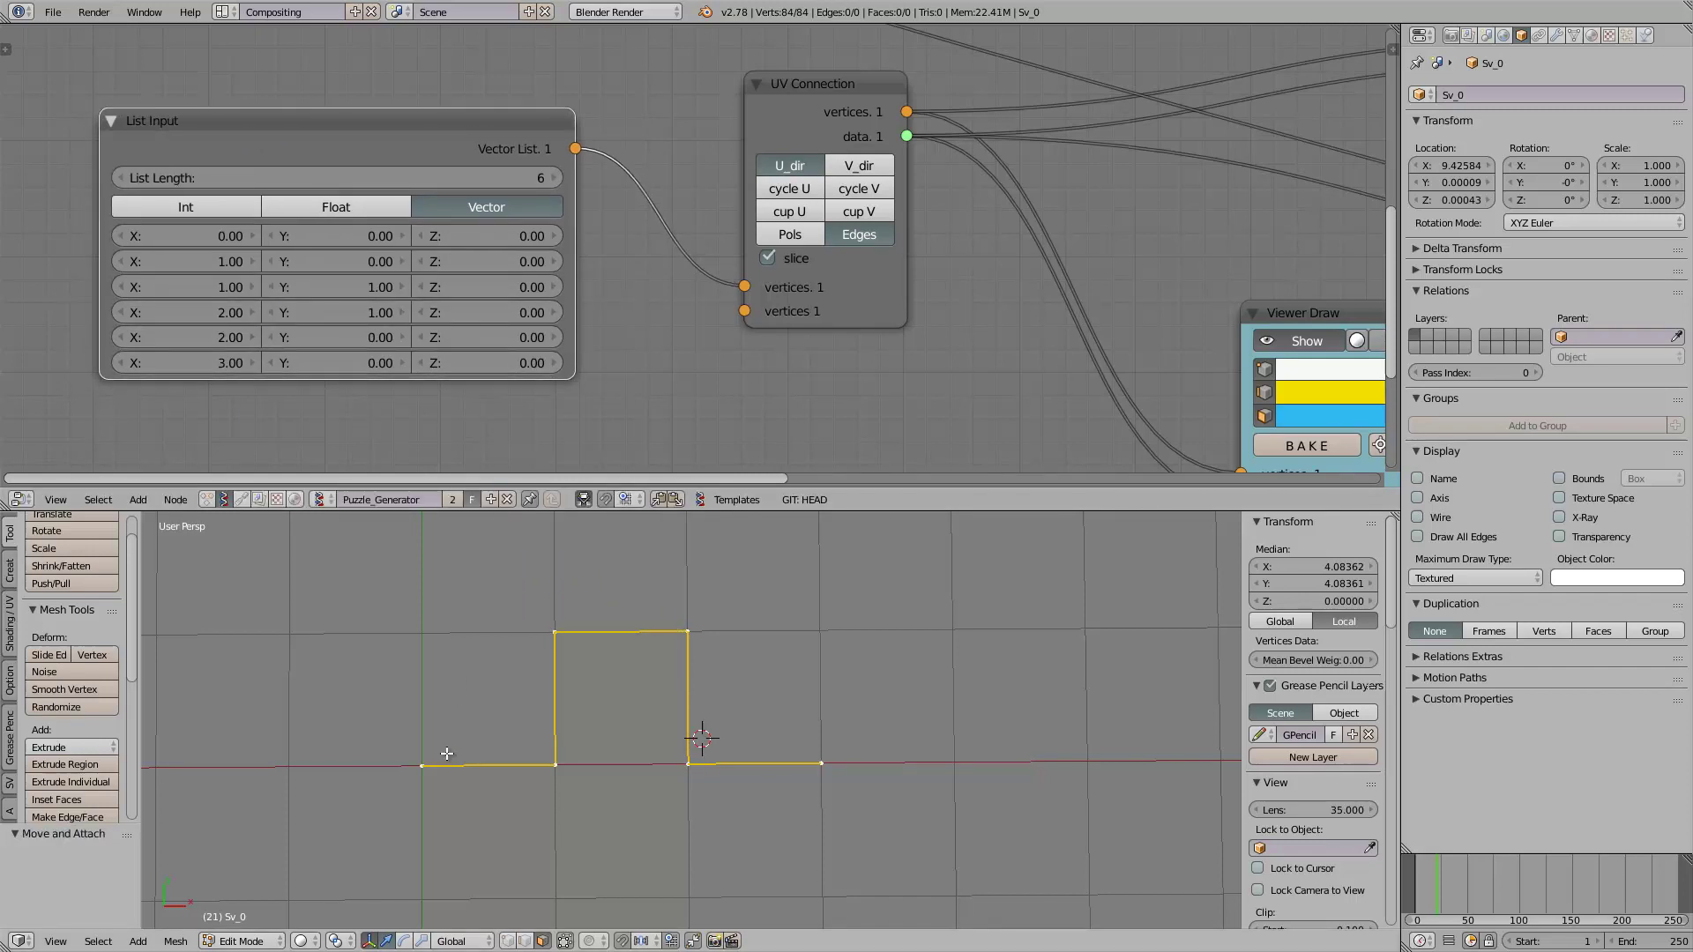
click(537, 629)
click(661, 777)
scroll(686, 256, down, 2)
middle_drag(686, 256, 637, 266)
drag(376, 167, 262, 175)
drag(698, 141, 511, 152)
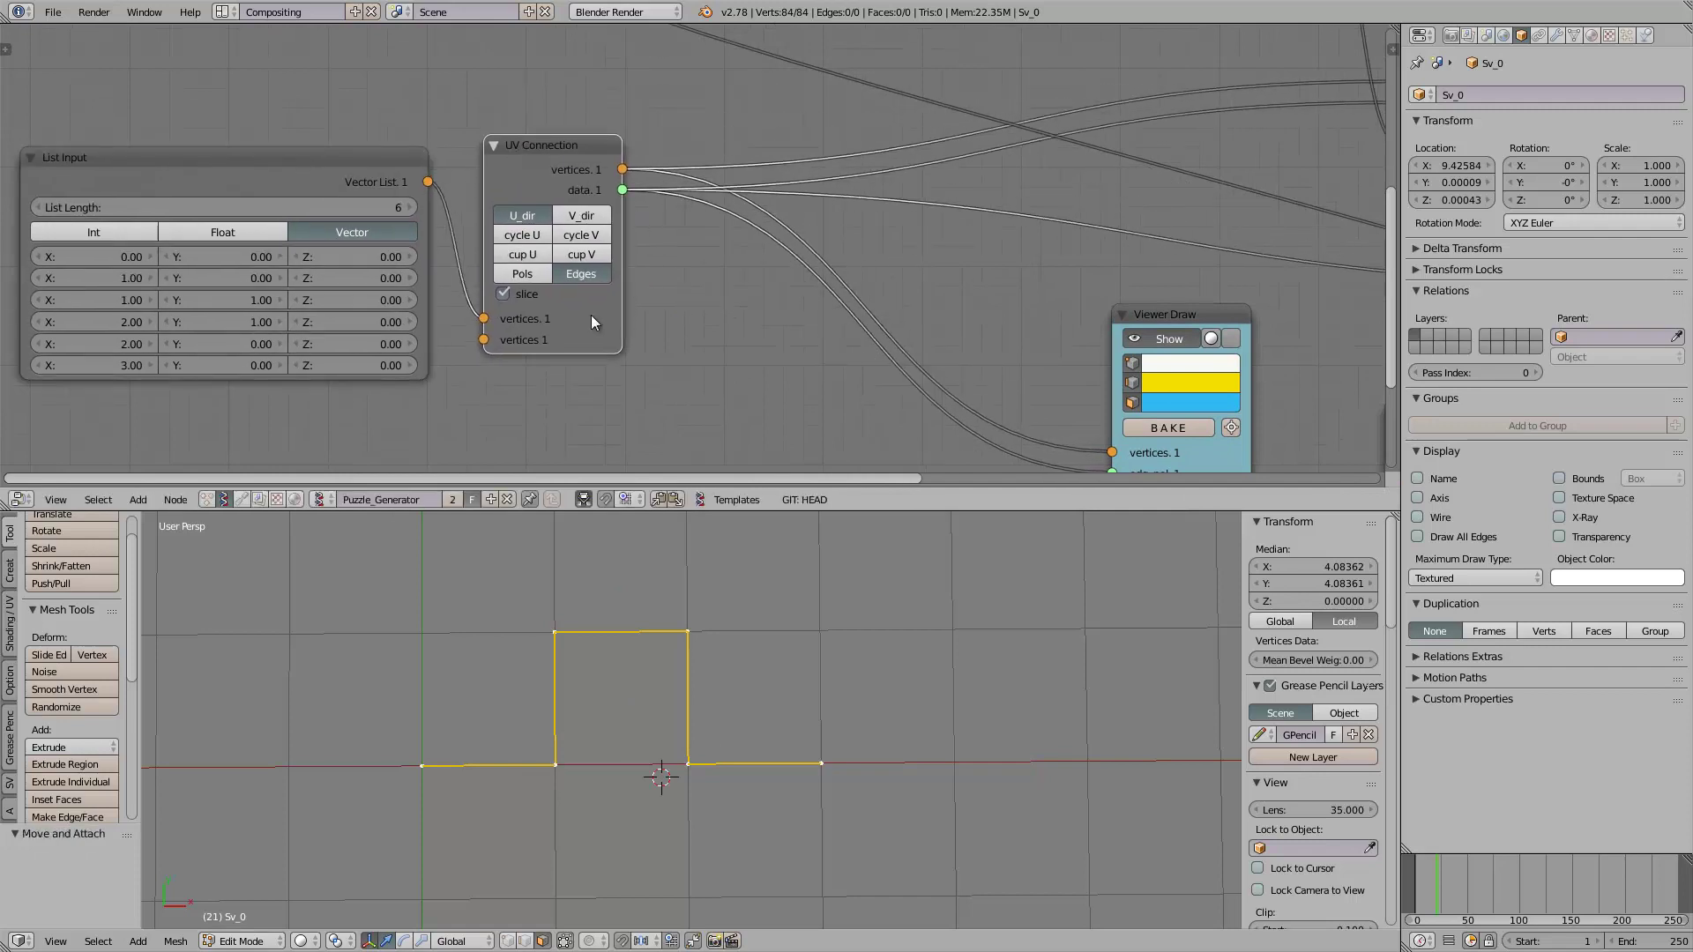
Step: Turn off the slice option of the UV Connection node and save the file
scroll(704, 349, down, 1)
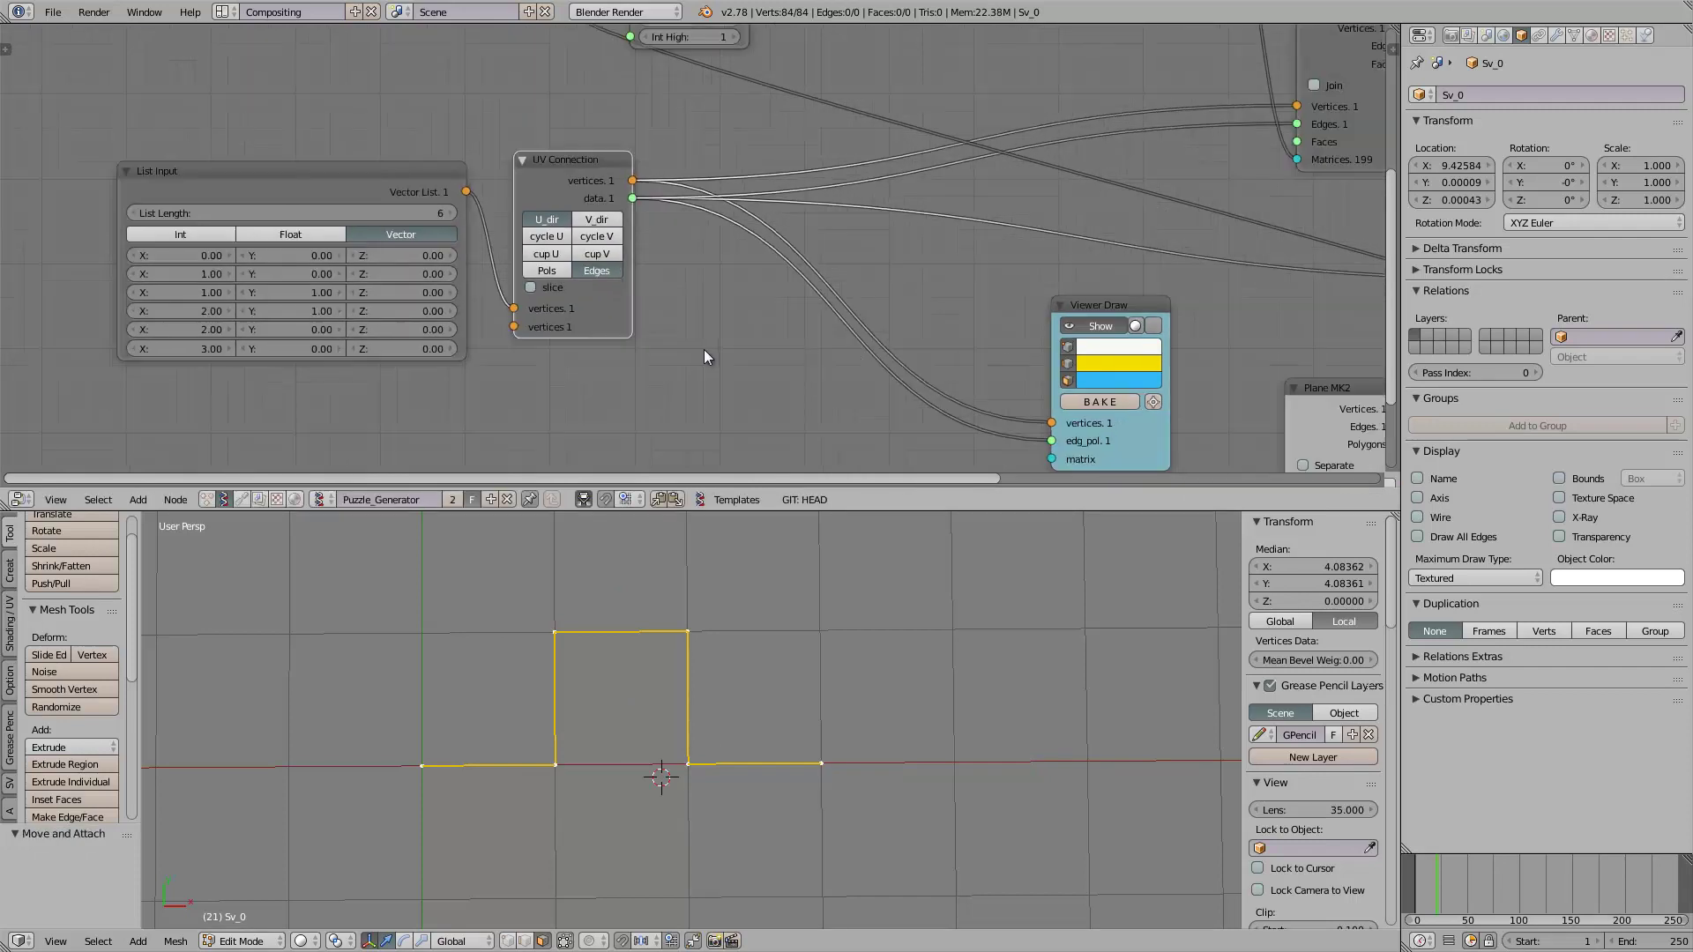
key(ctrl+s)
click(455, 780)
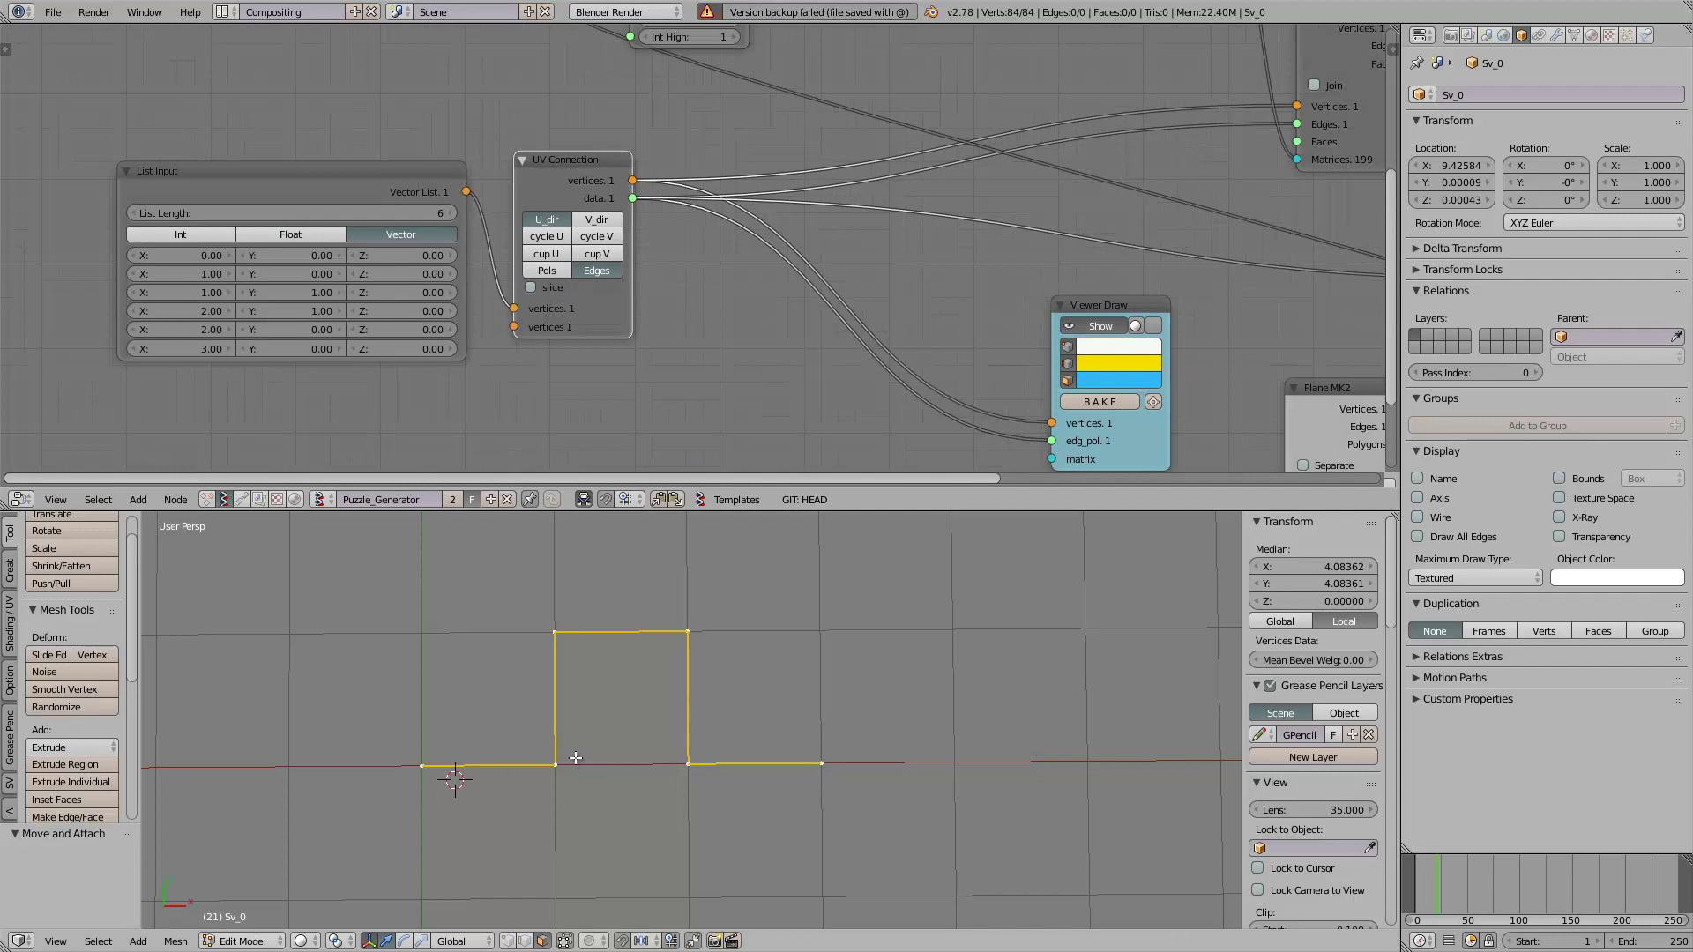
Step: Switch the 3D viewport to the top view of the tab profile and save the file
middle_drag(575, 759, 765, 649)
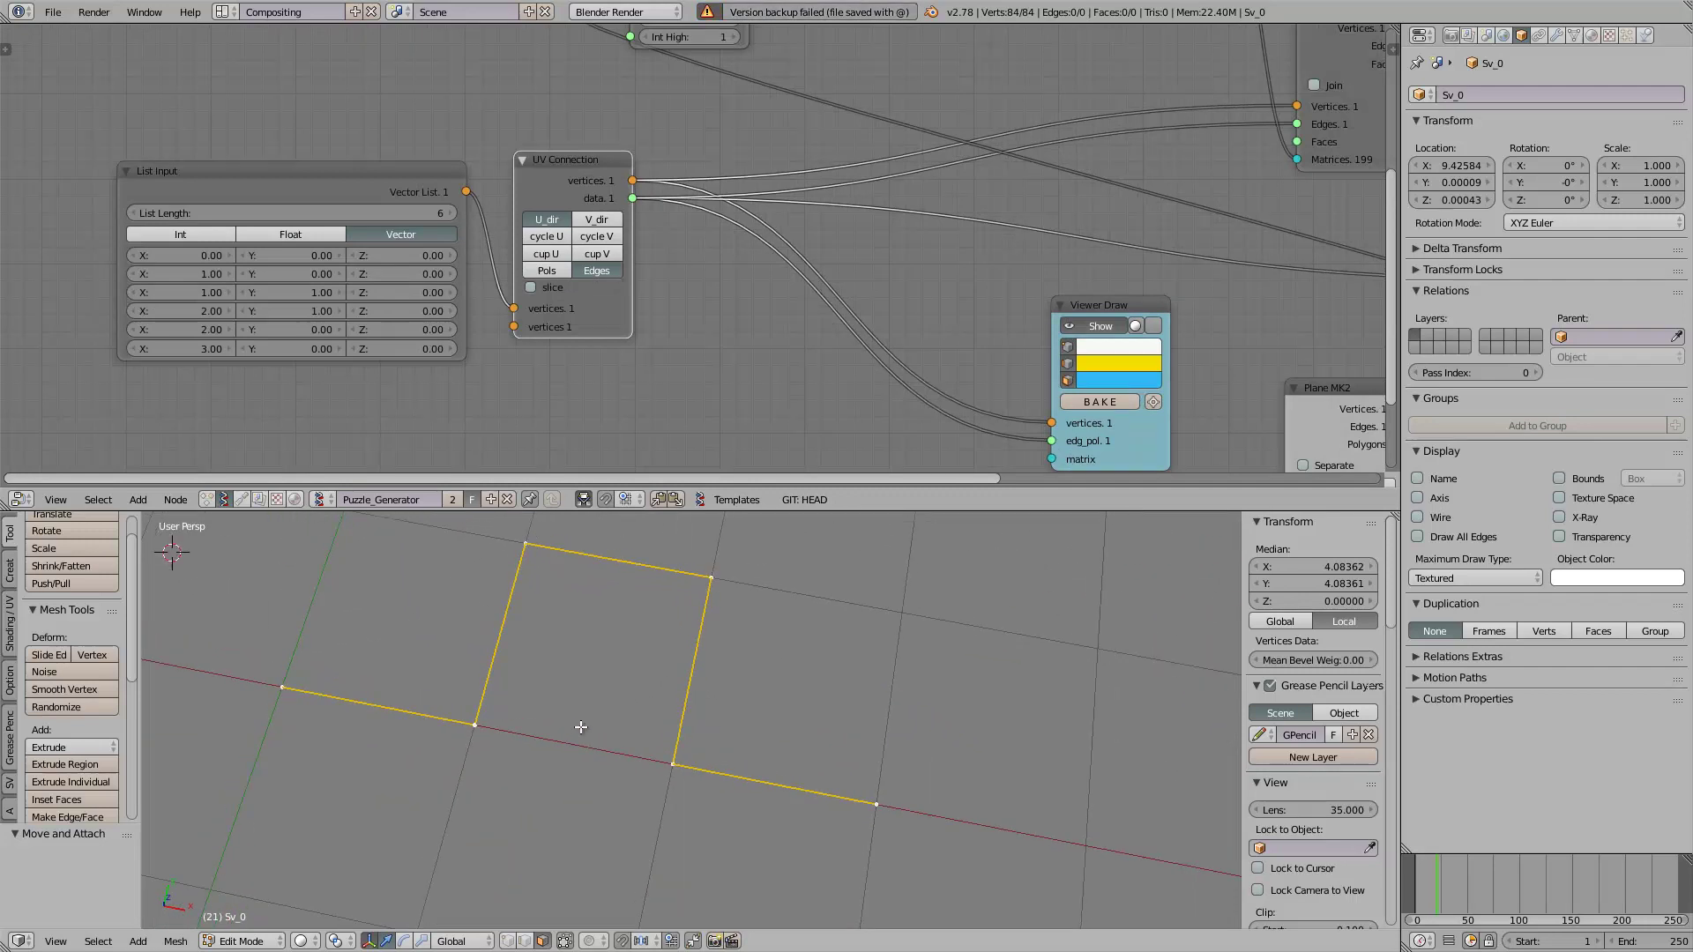
click(56, 941)
click(90, 857)
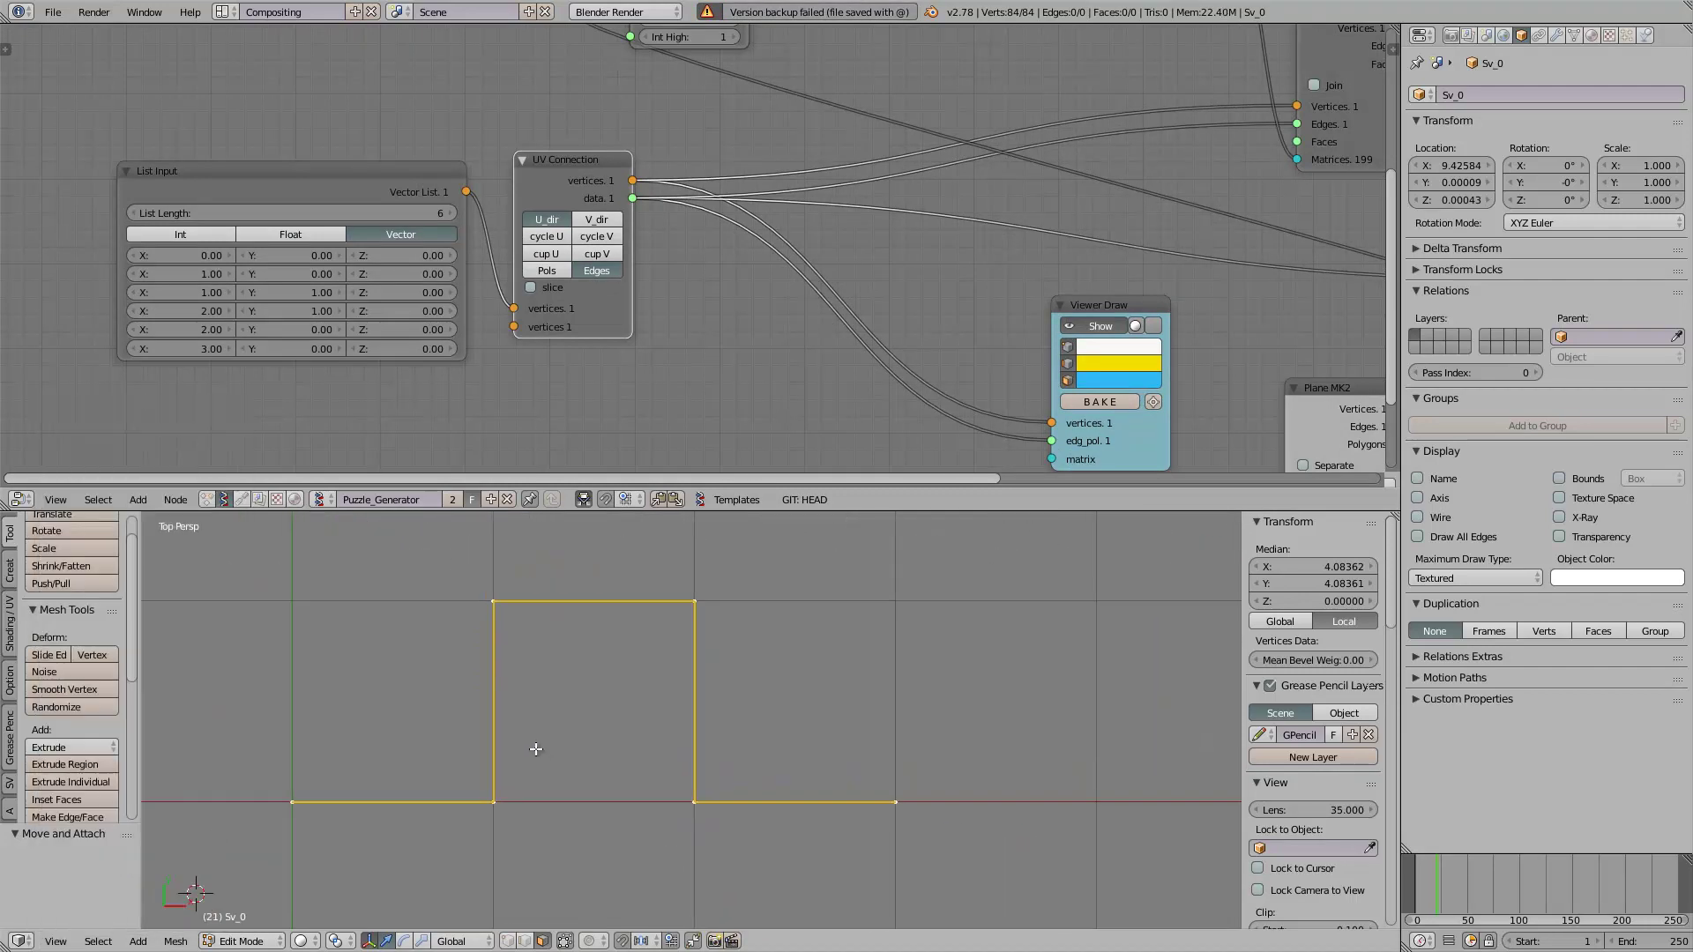
shift+middle_drag(536, 750, 547, 769)
key(ctrl+s)
click(546, 765)
Step: Rearrange the vector List Input and UV Connection nodes side by side, freeing space before the Viewer Draw node
scroll(251, 303, up, 4)
middle_drag(187, 305, 365, 277)
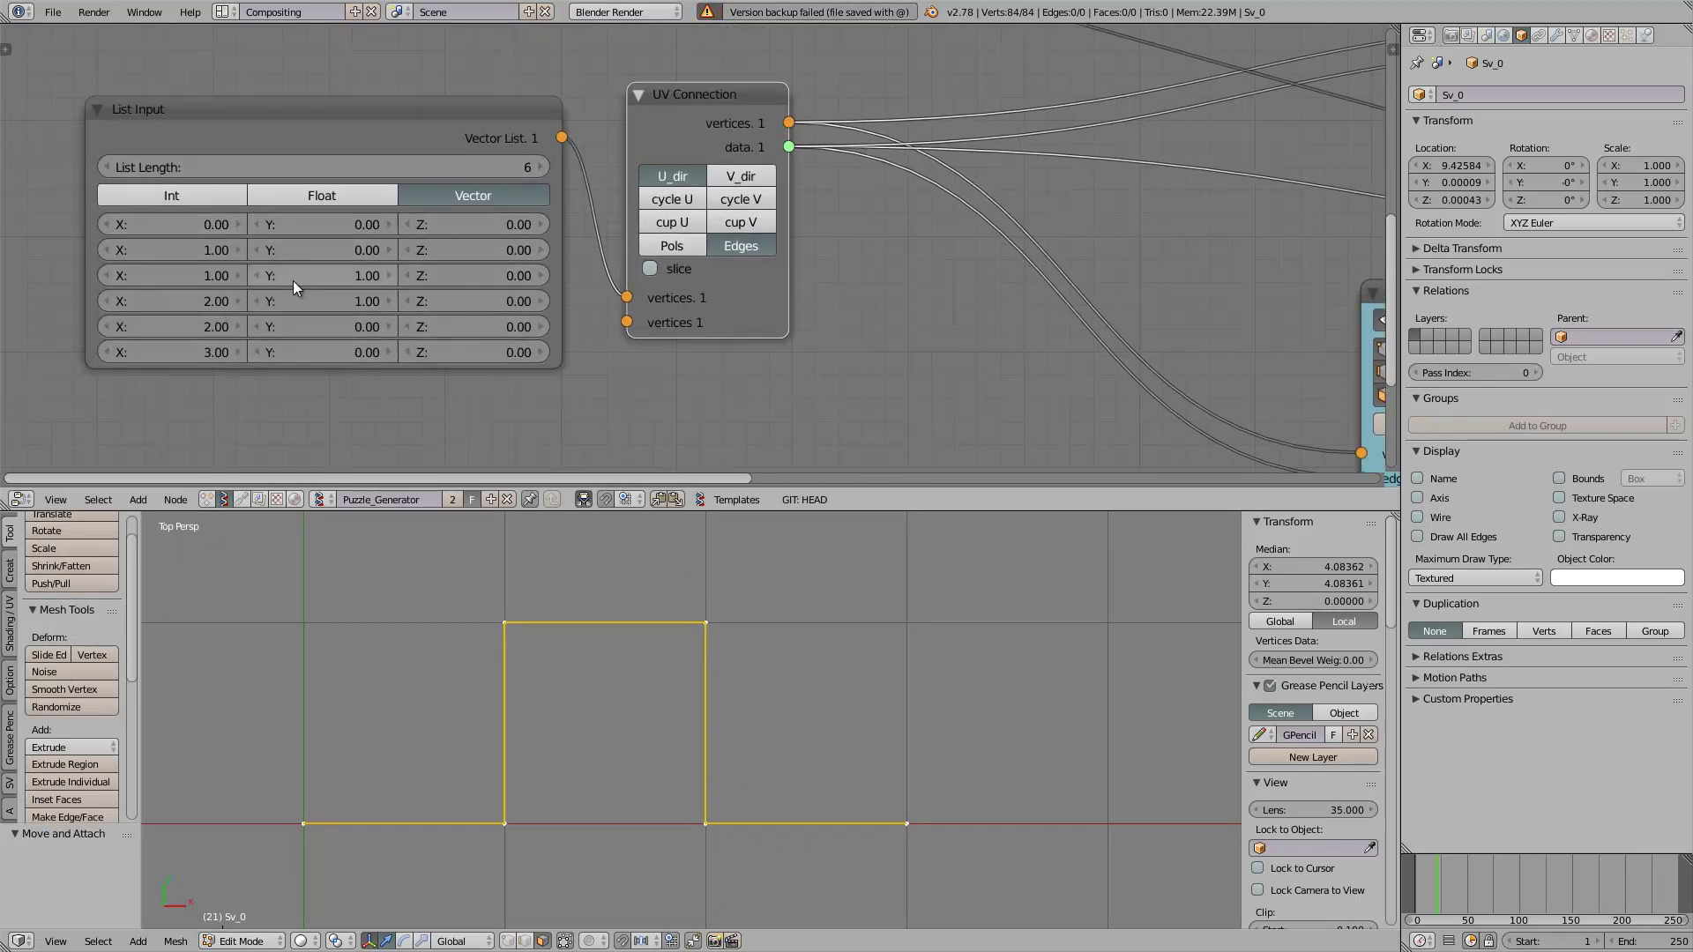
scroll(723, 362, down, 5)
middle_drag(743, 430, 598, 429)
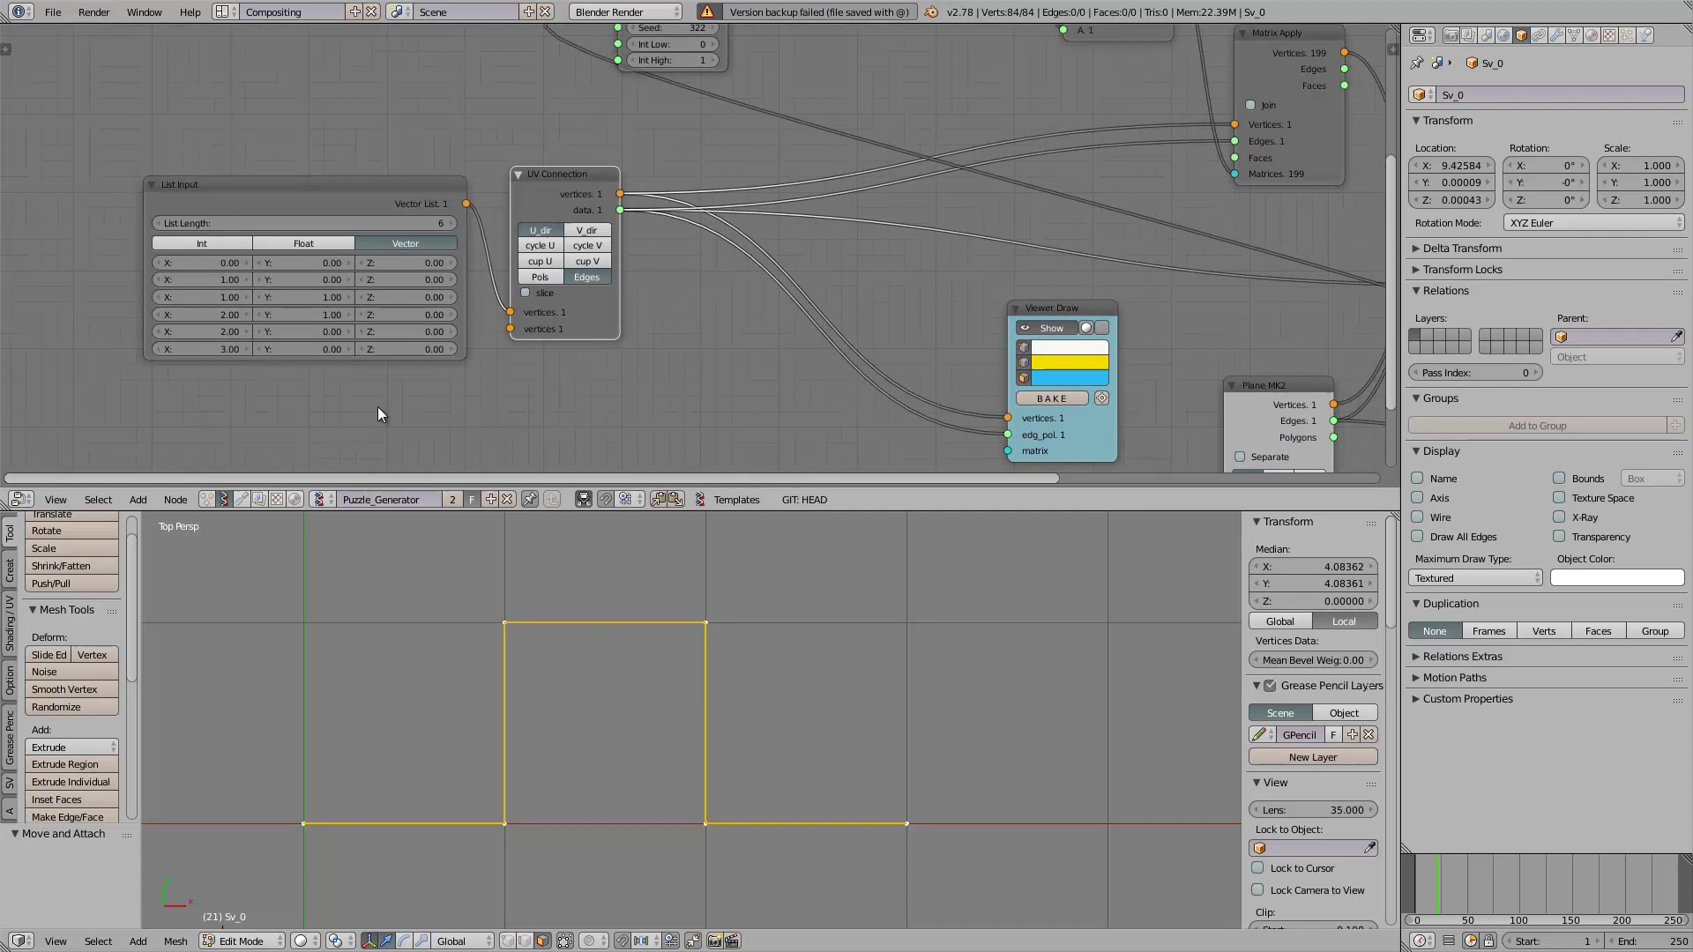
drag(291, 187, 330, 192)
scroll(200, 152, up, 1)
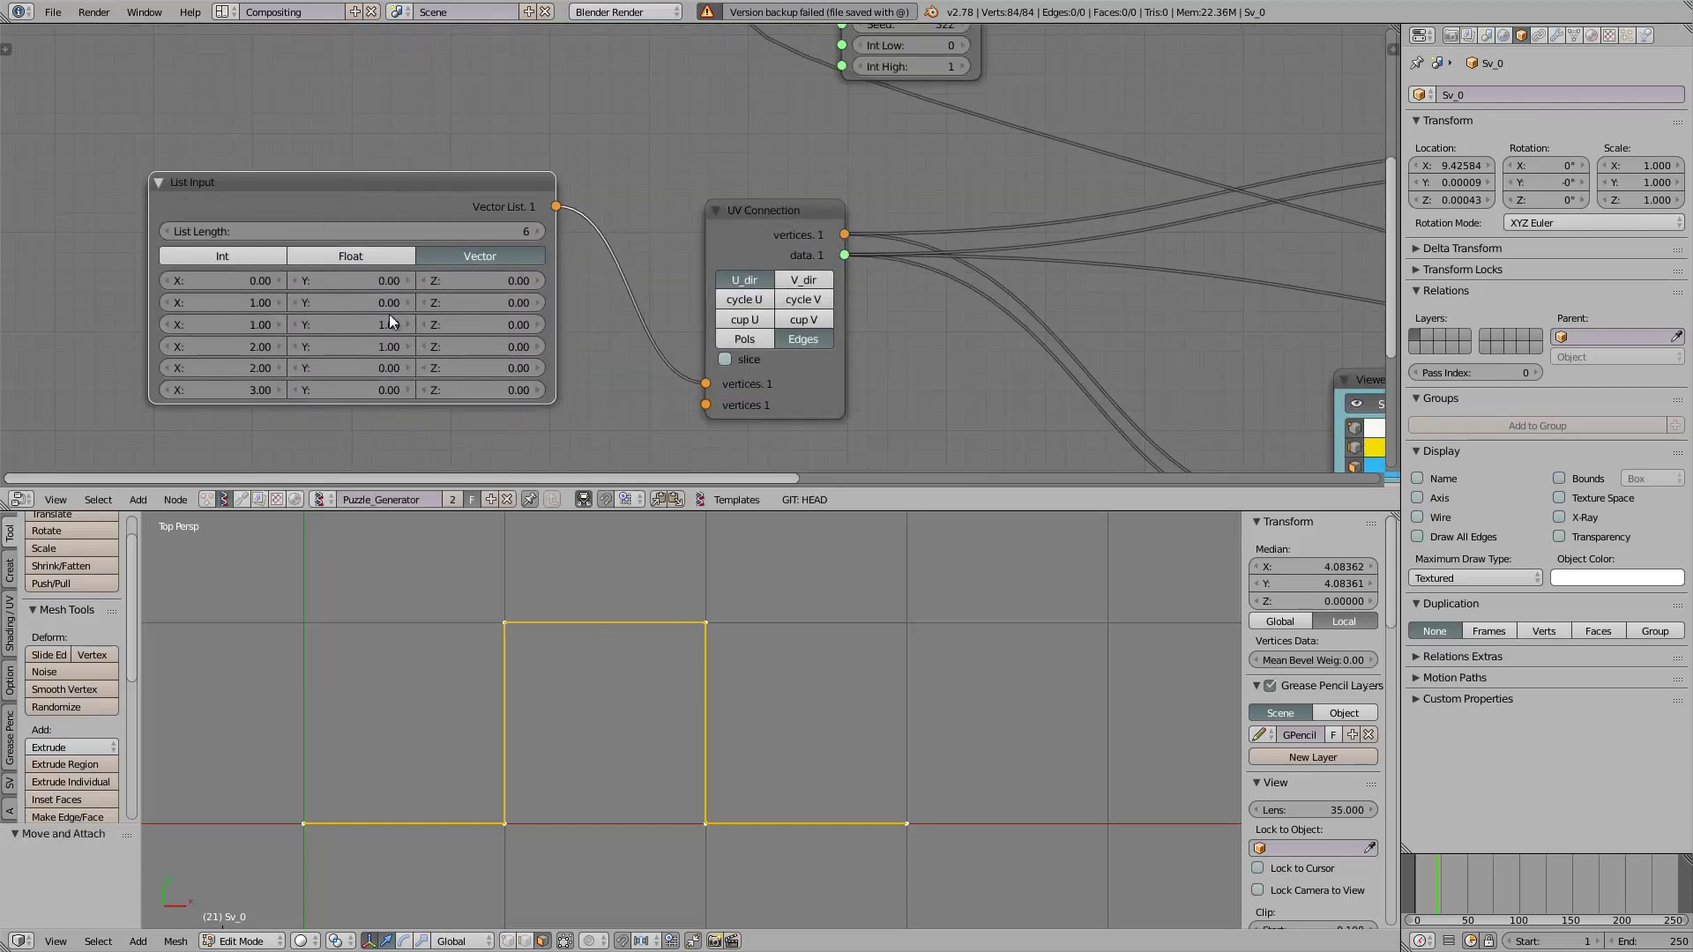
scroll(389, 322, down, 2)
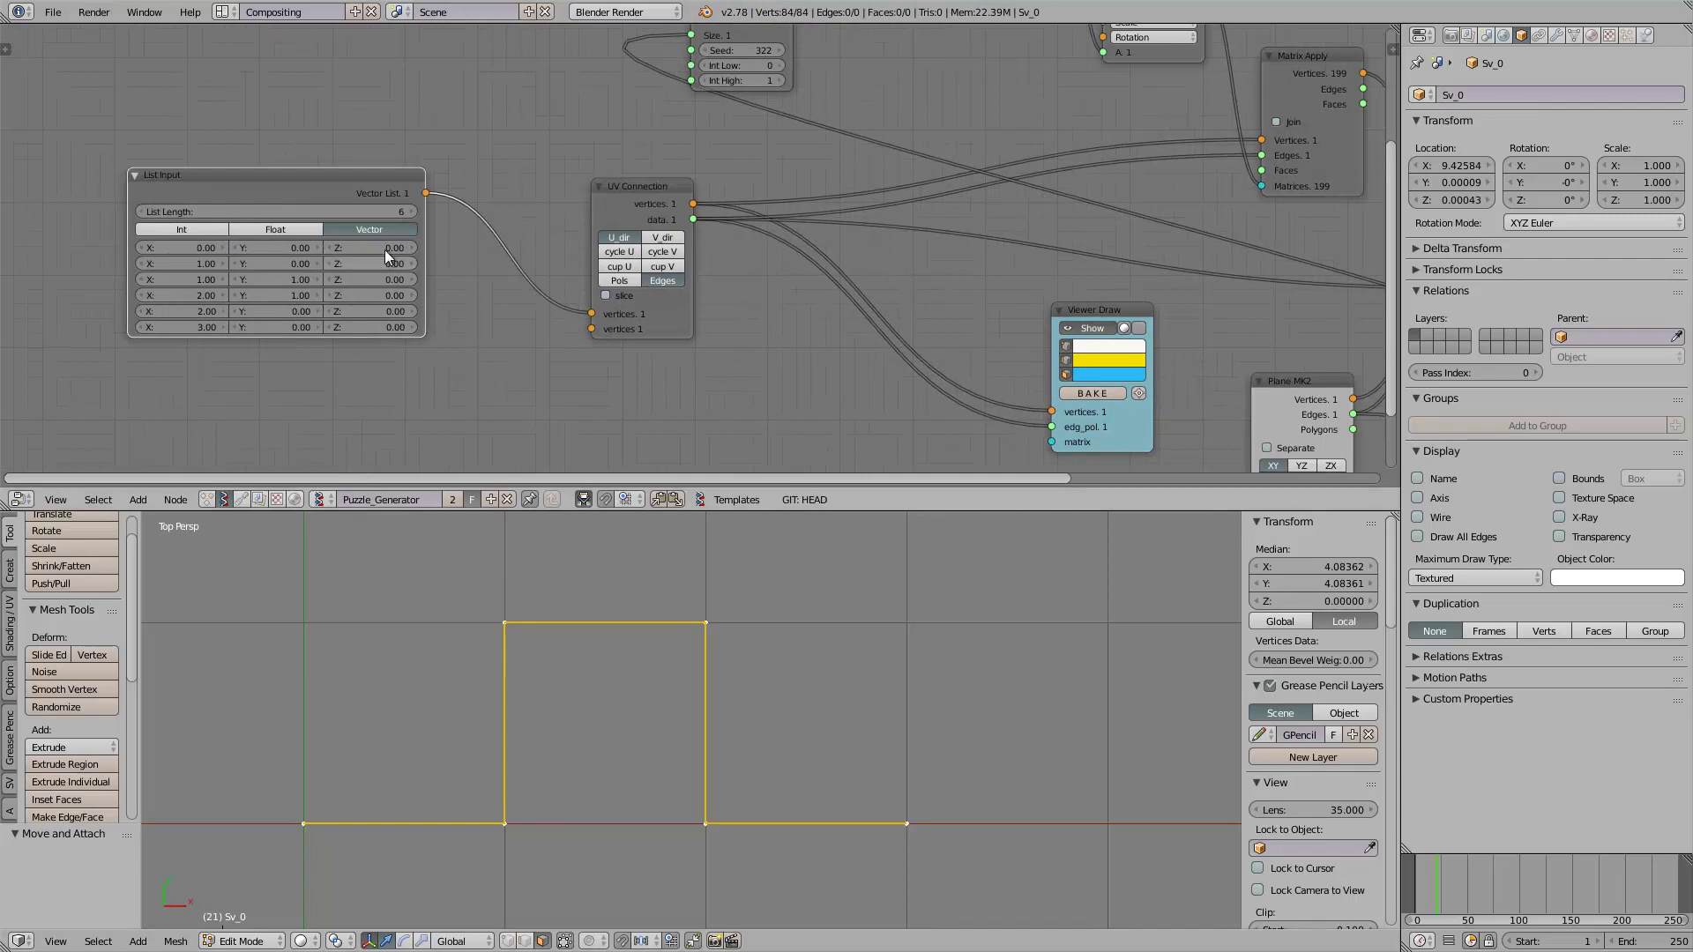
drag(274, 190, 203, 216)
drag(617, 194, 420, 225)
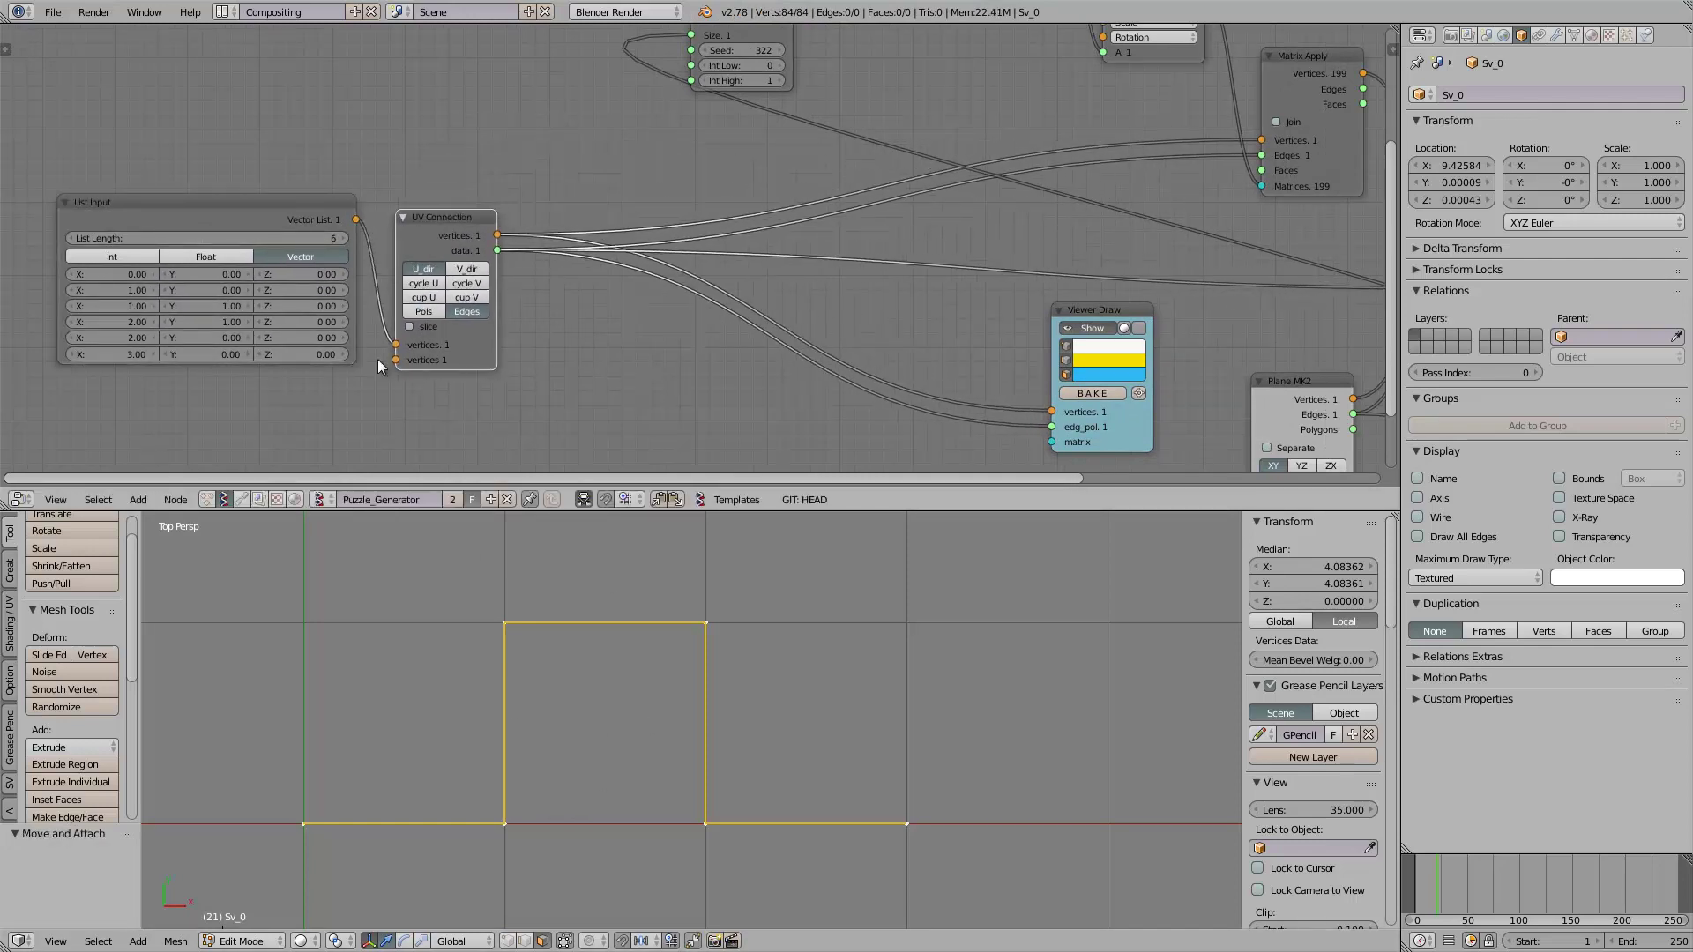
Step: Move the tab profile's Viewer Draw node beside UV Connection and hide its output
scroll(964, 315, down, 1)
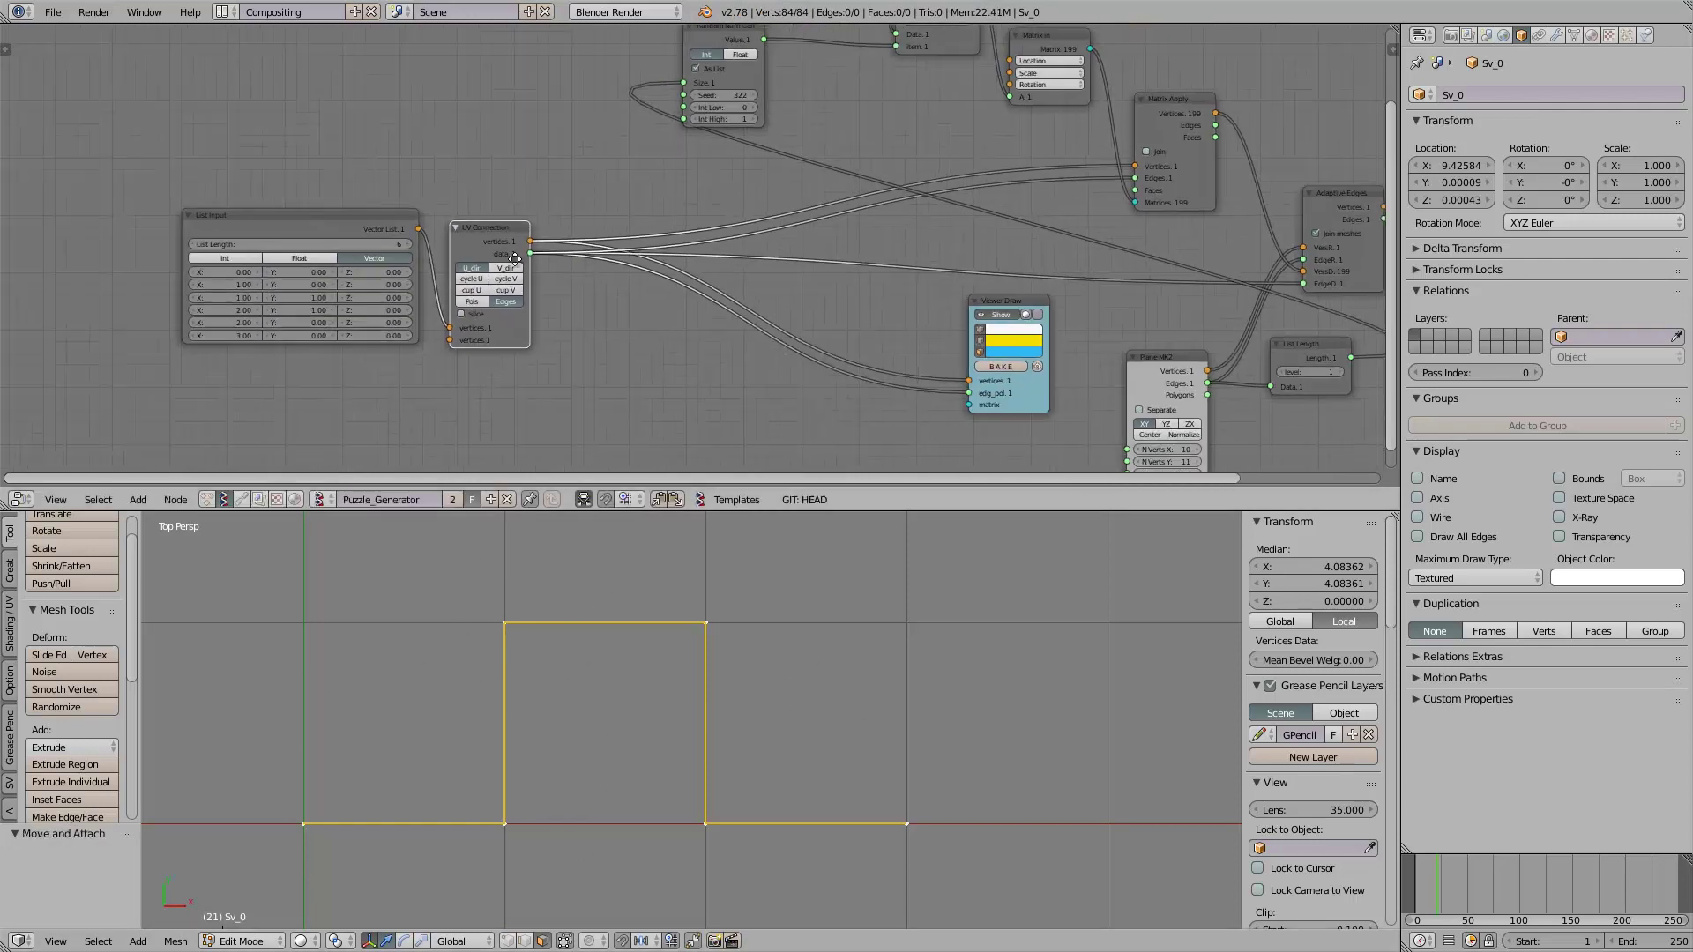
middle_drag(965, 314, 850, 315)
mouse_move(850, 315)
mouse_down()
mouse_move(457, 318)
mouse_move(474, 302)
mouse_up()
click(474, 313)
middle_drag(578, 283, 579, 309)
drag(388, 263, 399, 241)
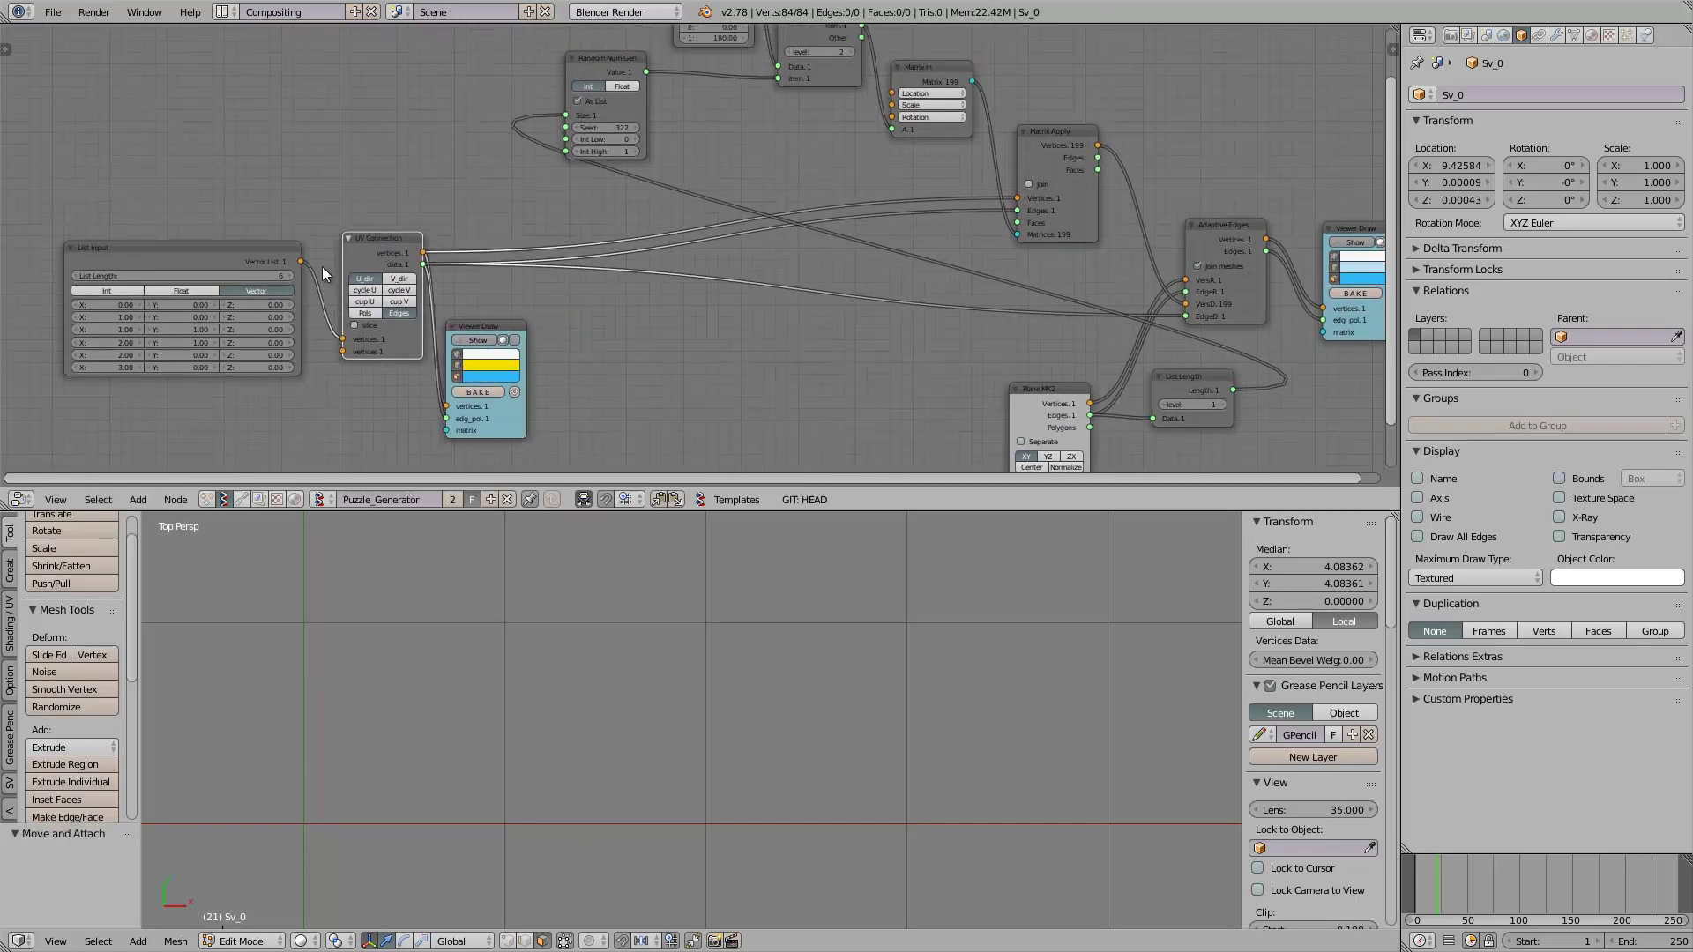
Step: Examine the Matrix Apply node's incoming vertices, edges and matrices and its link to the Adaptive Edges node
scroll(865, 212, up, 4)
middle_drag(865, 212, 476, 211)
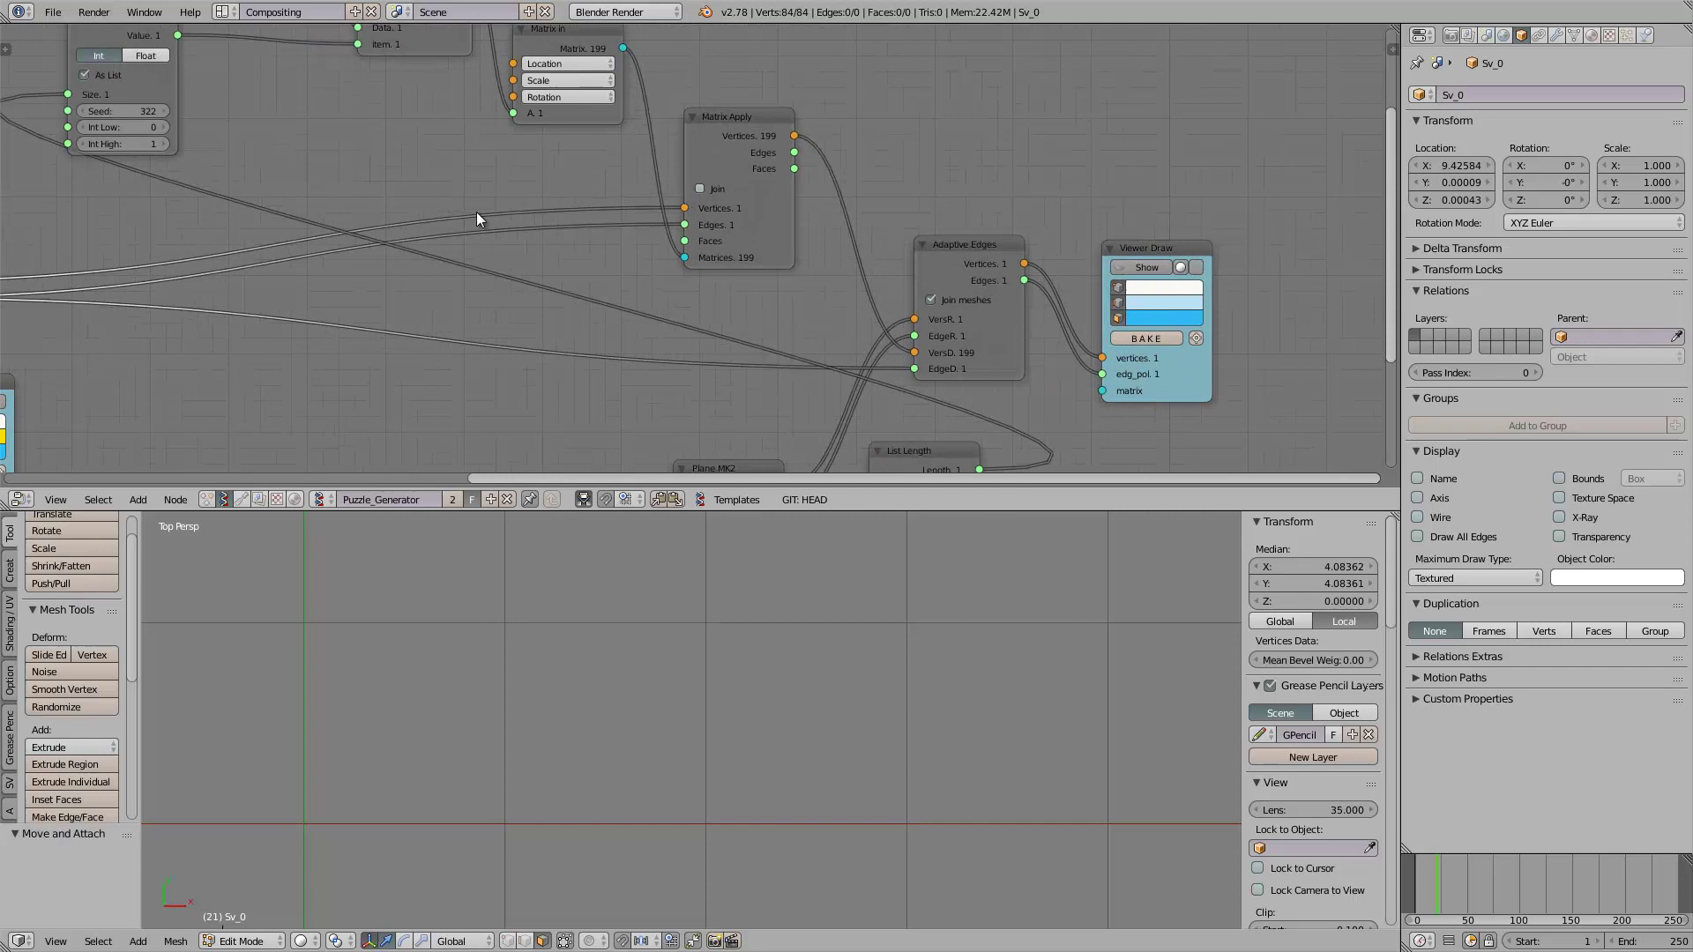
scroll(688, 256, up, 4)
middle_drag(593, 246, 570, 302)
drag(724, 140, 717, 116)
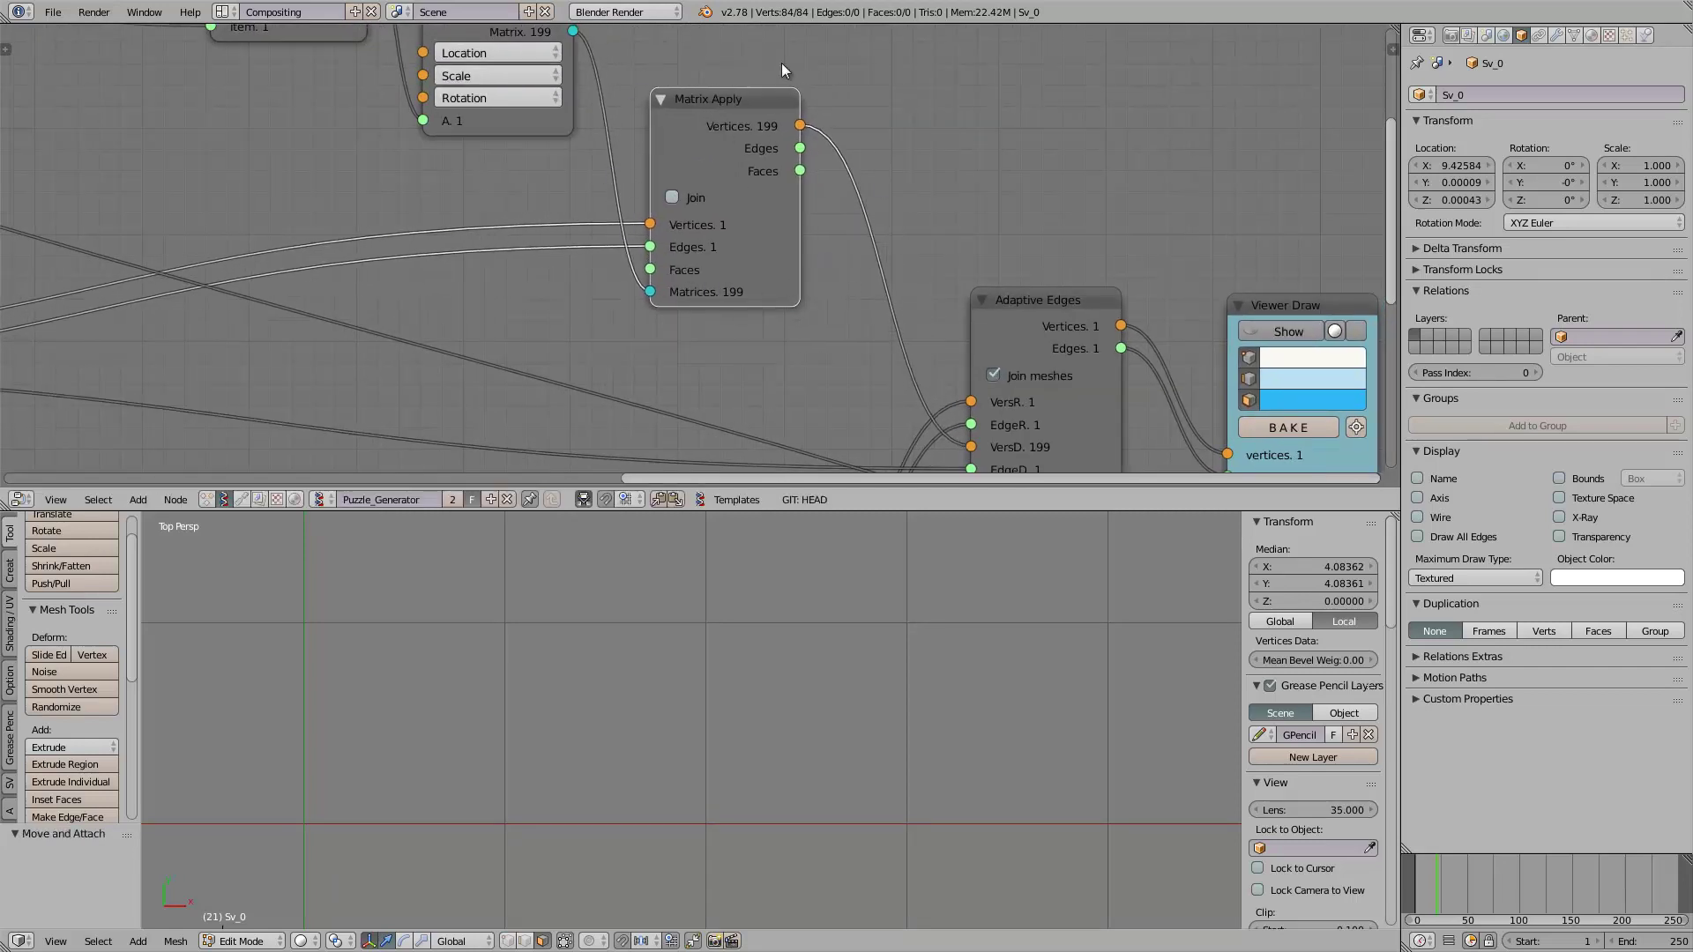
scroll(696, 140, down, 3)
middle_drag(696, 140, 755, 136)
drag(769, 132, 776, 124)
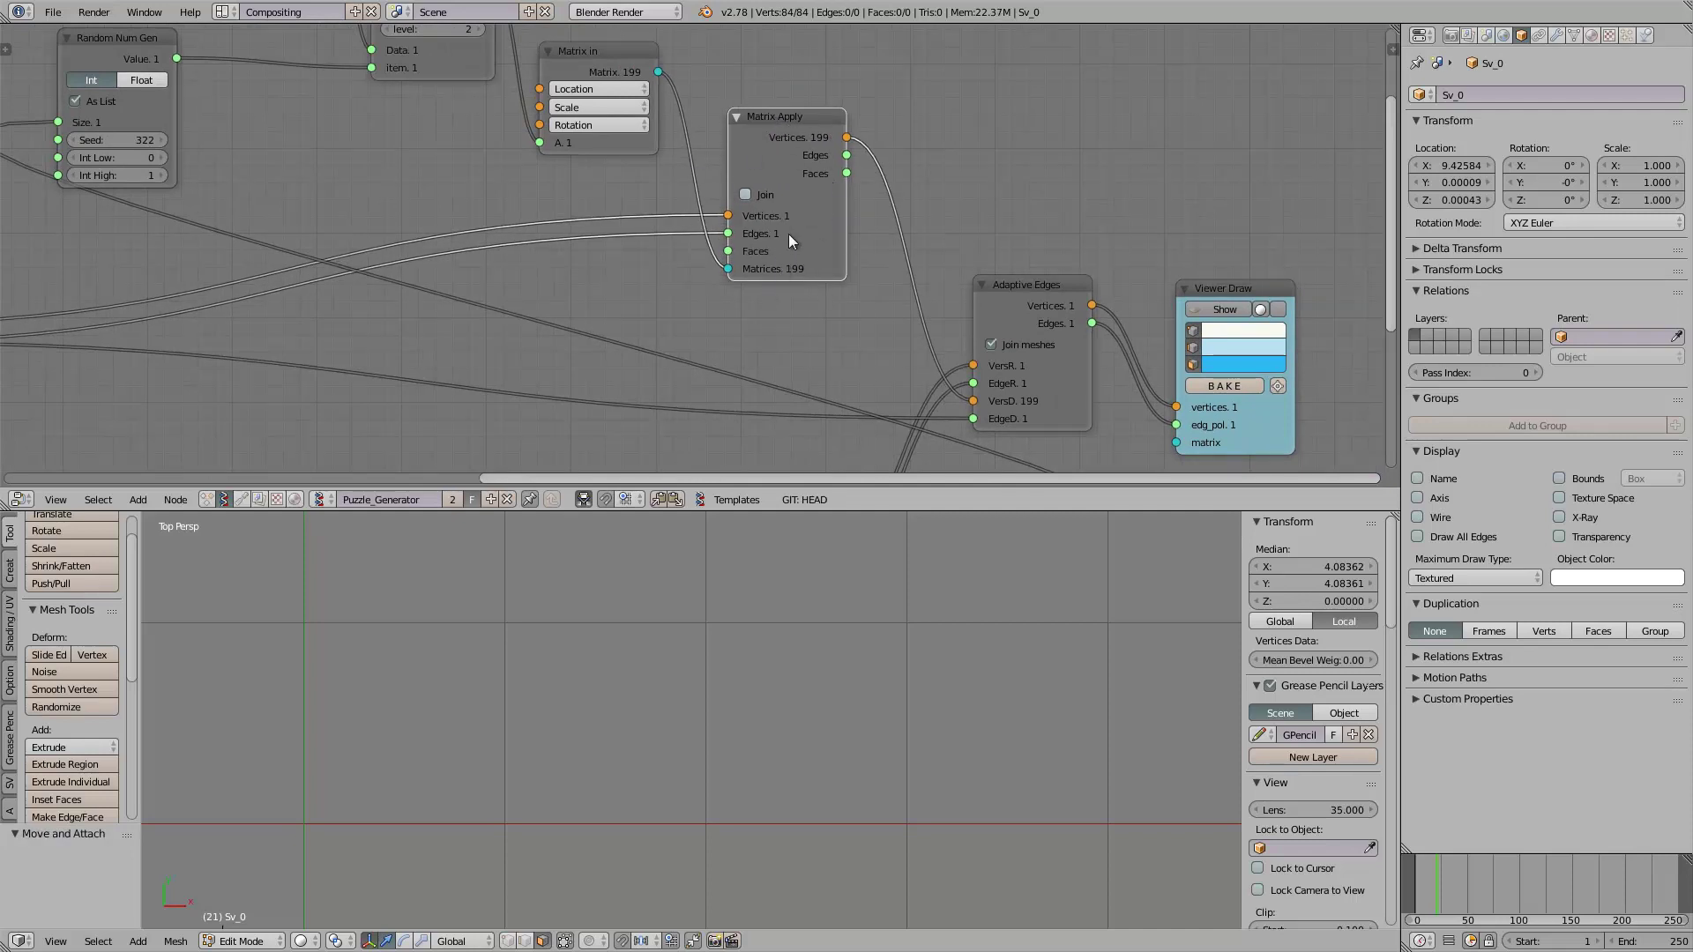
middle_drag(790, 240, 816, 298)
scroll(723, 644, down, 1)
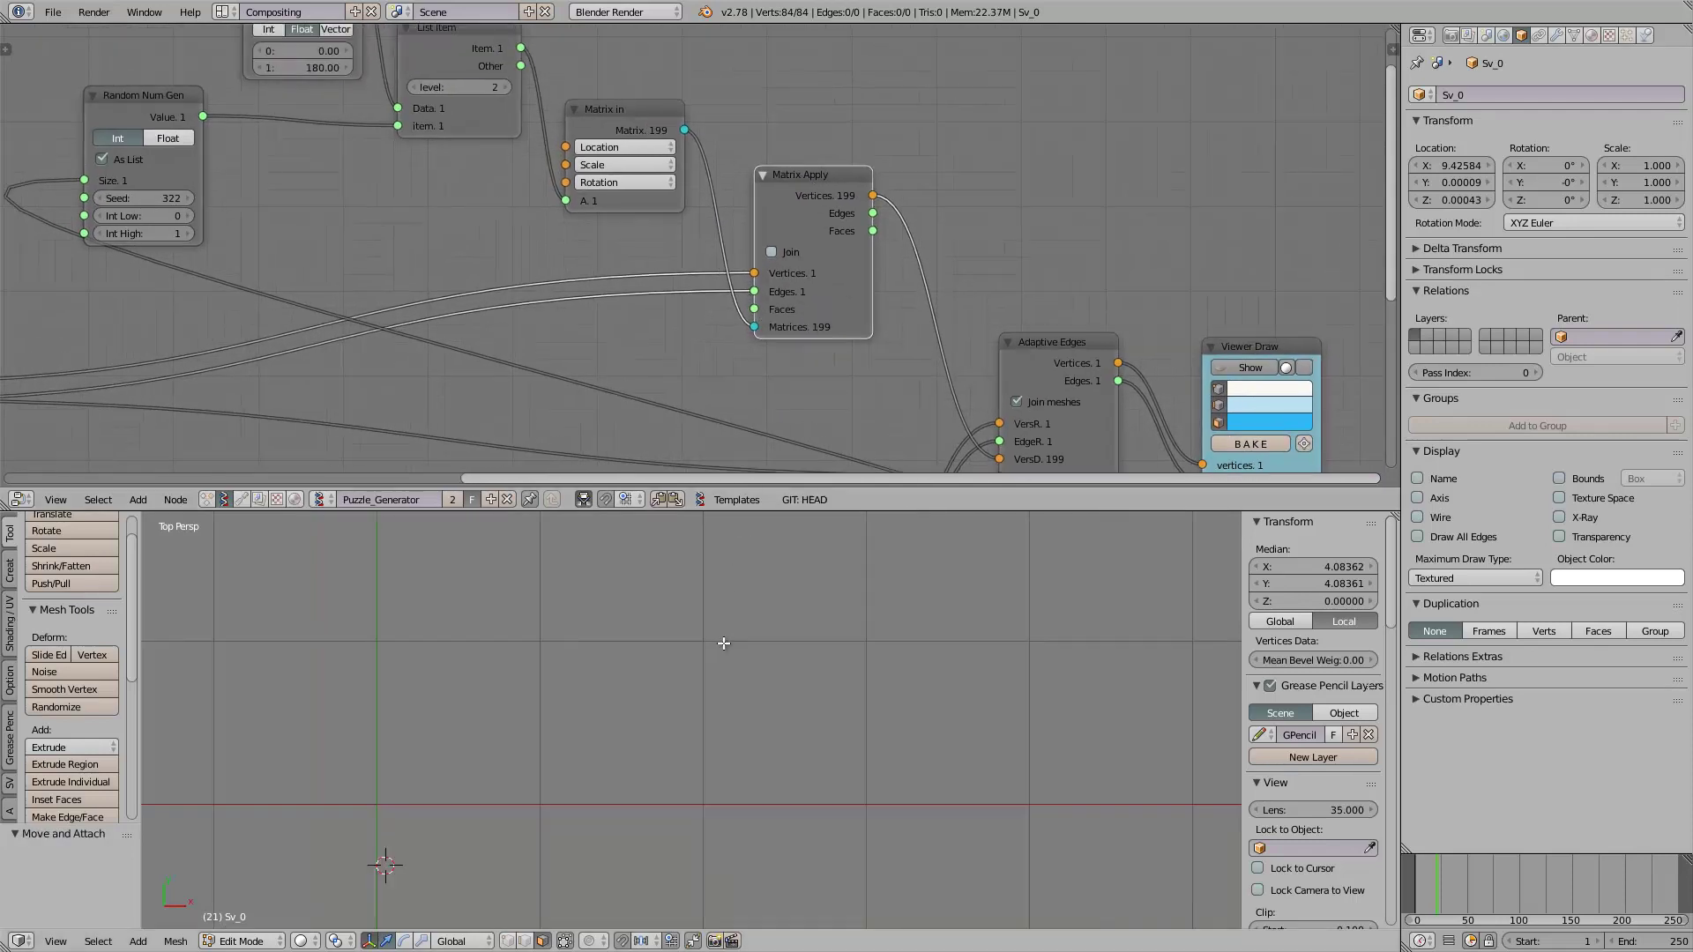
Step: Show the output of the tab profile's Viewer Draw node again
scroll(723, 644, down, 1)
middle_drag(518, 223, 692, 75)
middle_drag(347, 321, 574, 171)
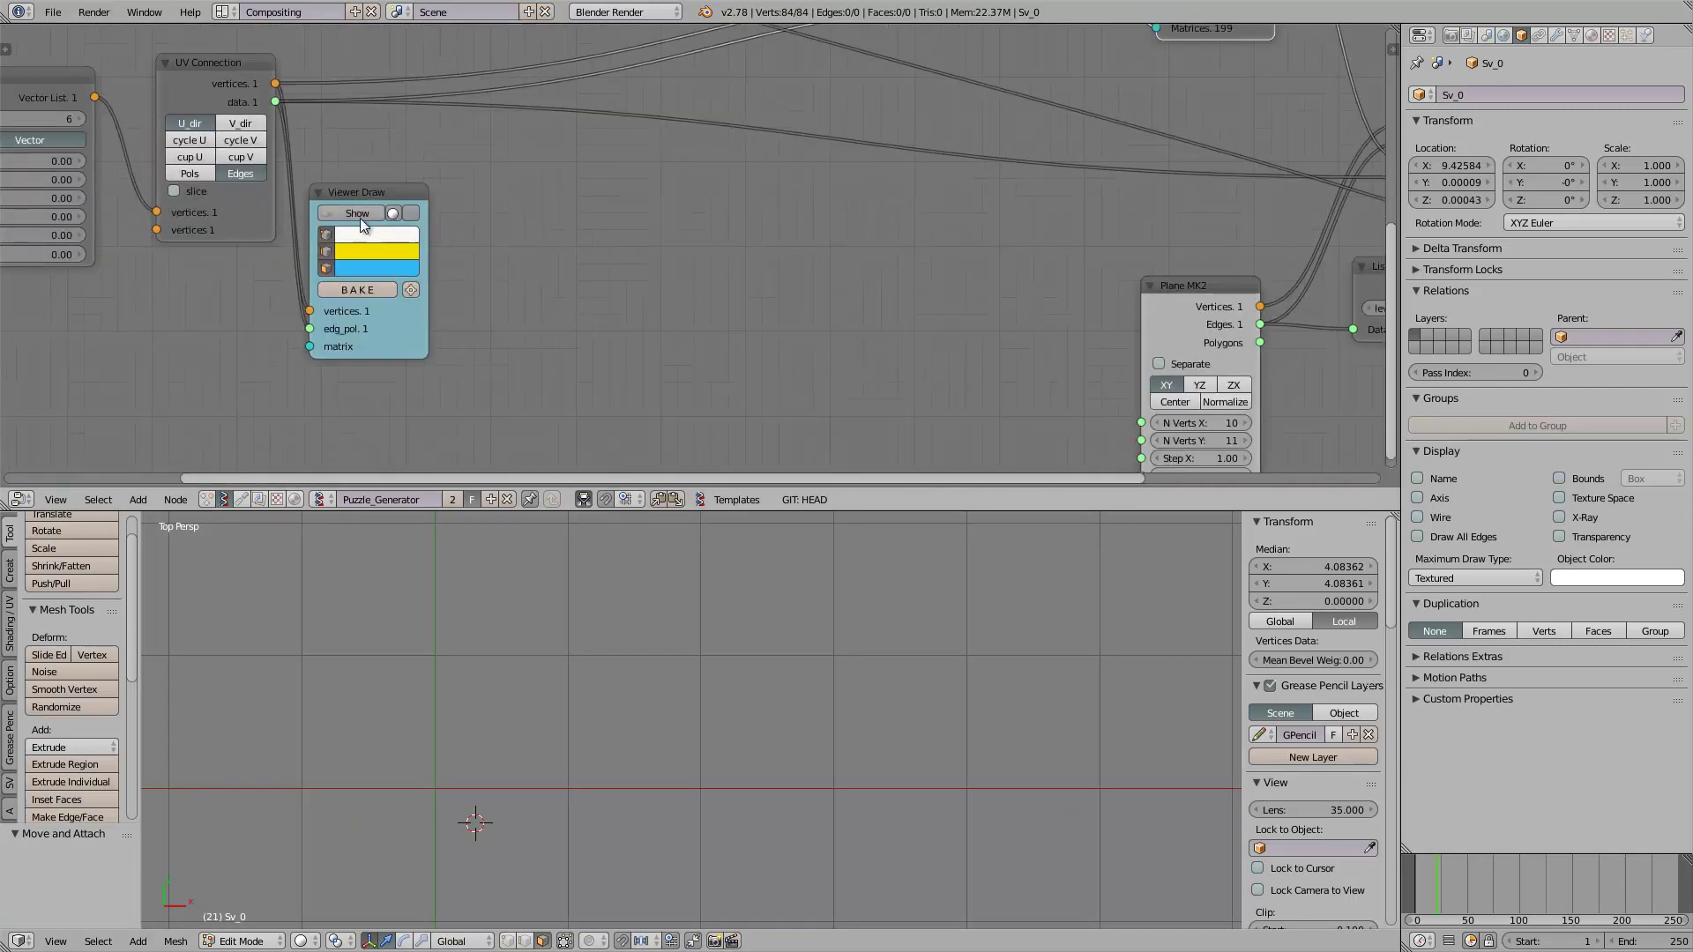
click(359, 216)
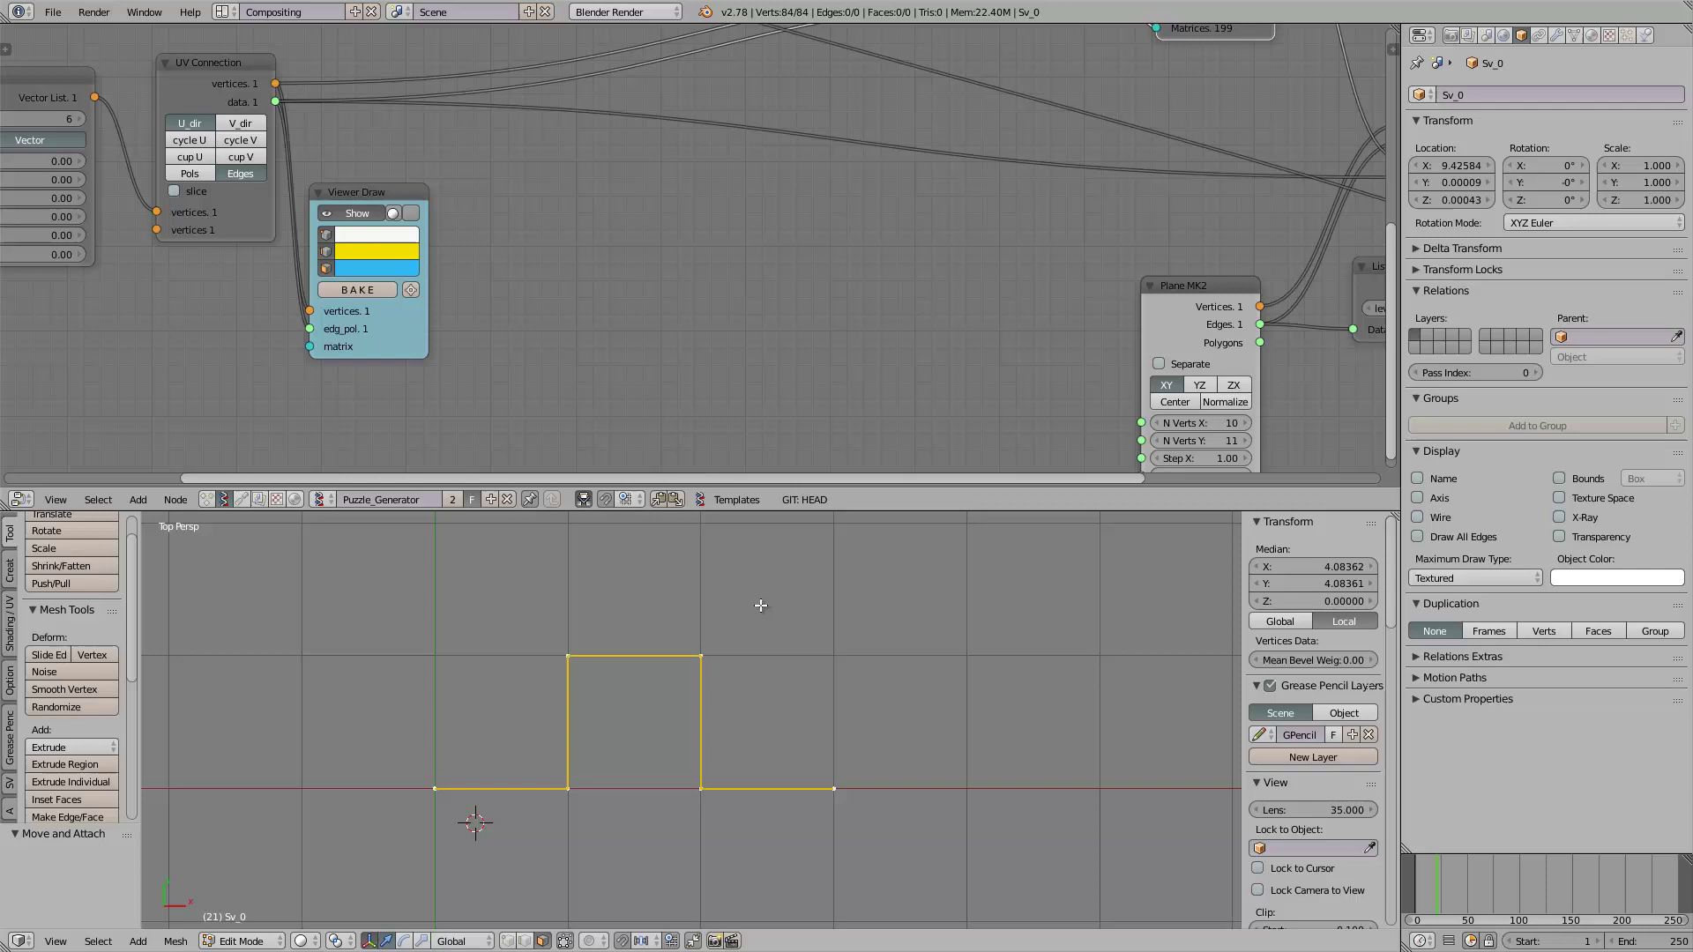
Step: Examine the two-value float List Input and the rotation vector of the Matrix in node that feeds Matrix Apply
scroll(681, 380, down, 3)
middle_drag(680, 44, 621, 289)
scroll(616, 251, up, 4)
middle_drag(581, 183, 589, 227)
scroll(600, 220, up, 3)
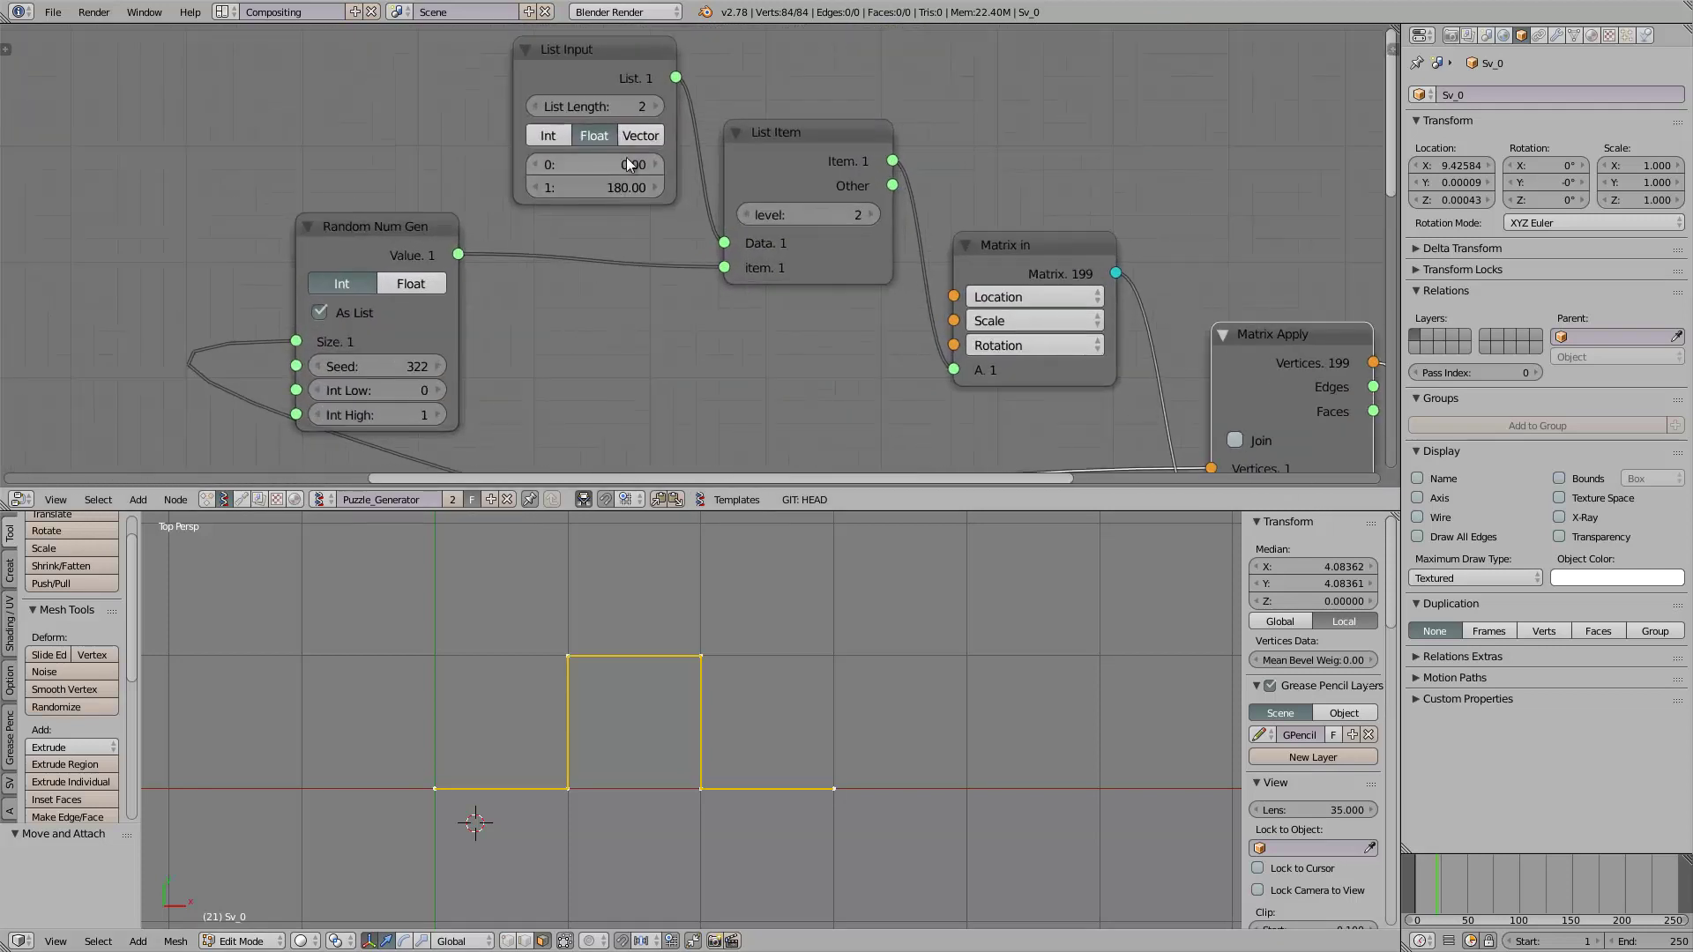
middle_drag(607, 142, 612, 171)
drag(593, 85, 542, 62)
middle_drag(891, 309, 726, 177)
click(873, 243)
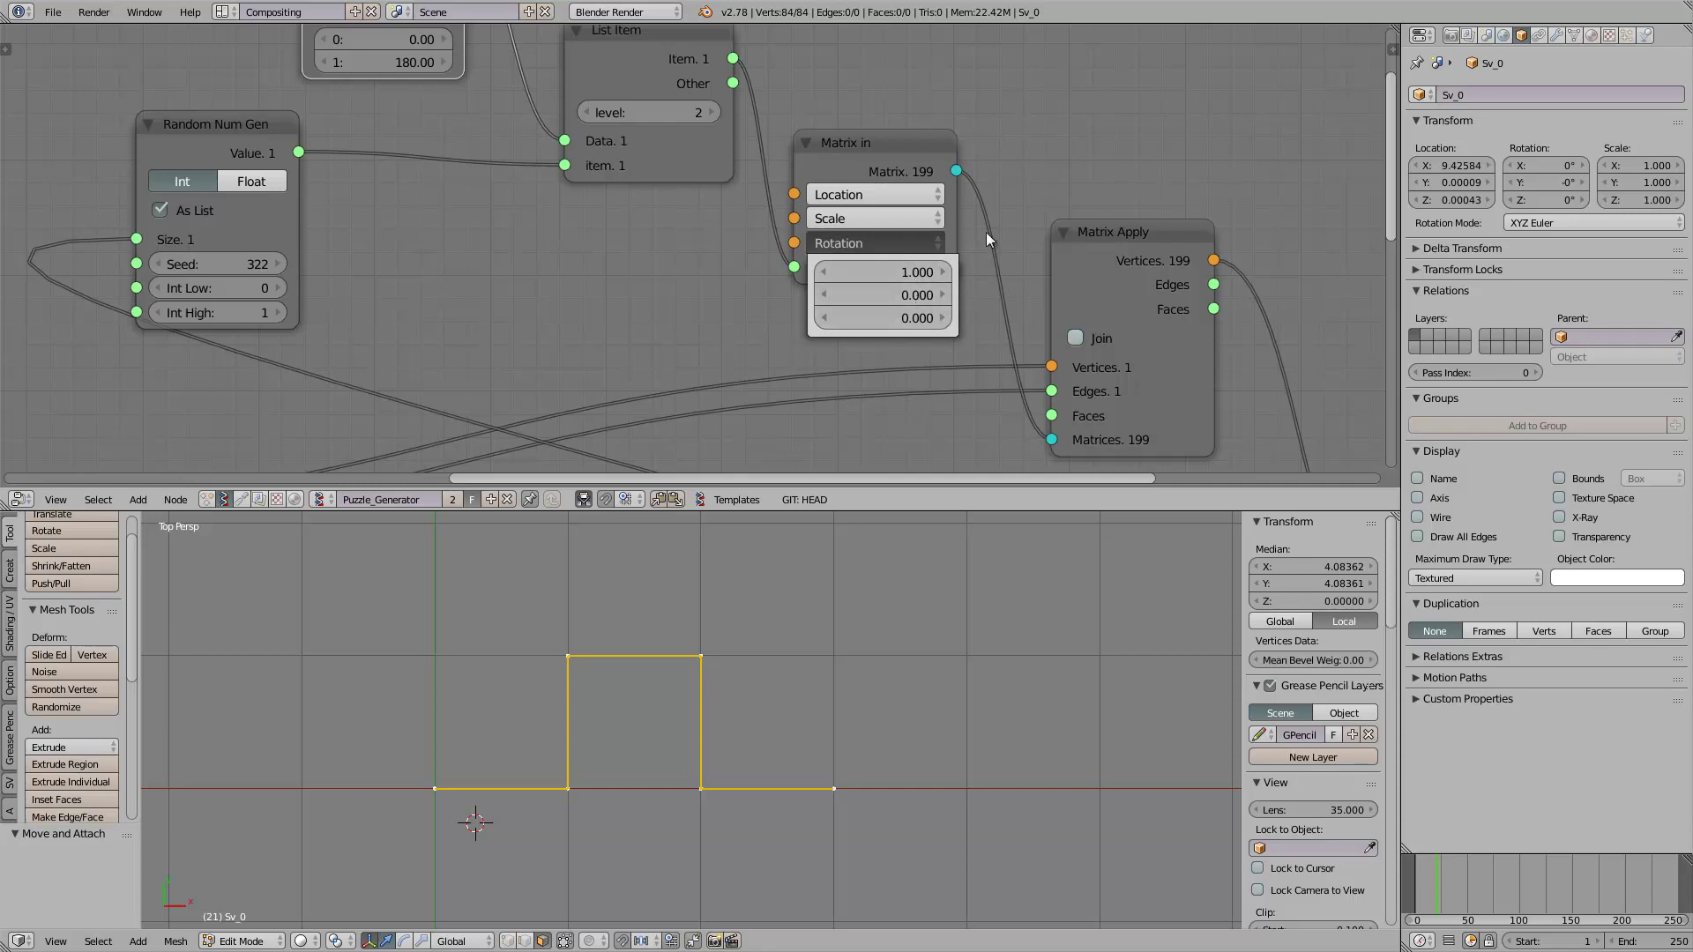
drag(862, 160, 874, 145)
Step: Examine how the Random Num Gen node drives the List Item node that selects the rotation angle
scroll(833, 139, down, 2)
middle_drag(818, 134, 834, 168)
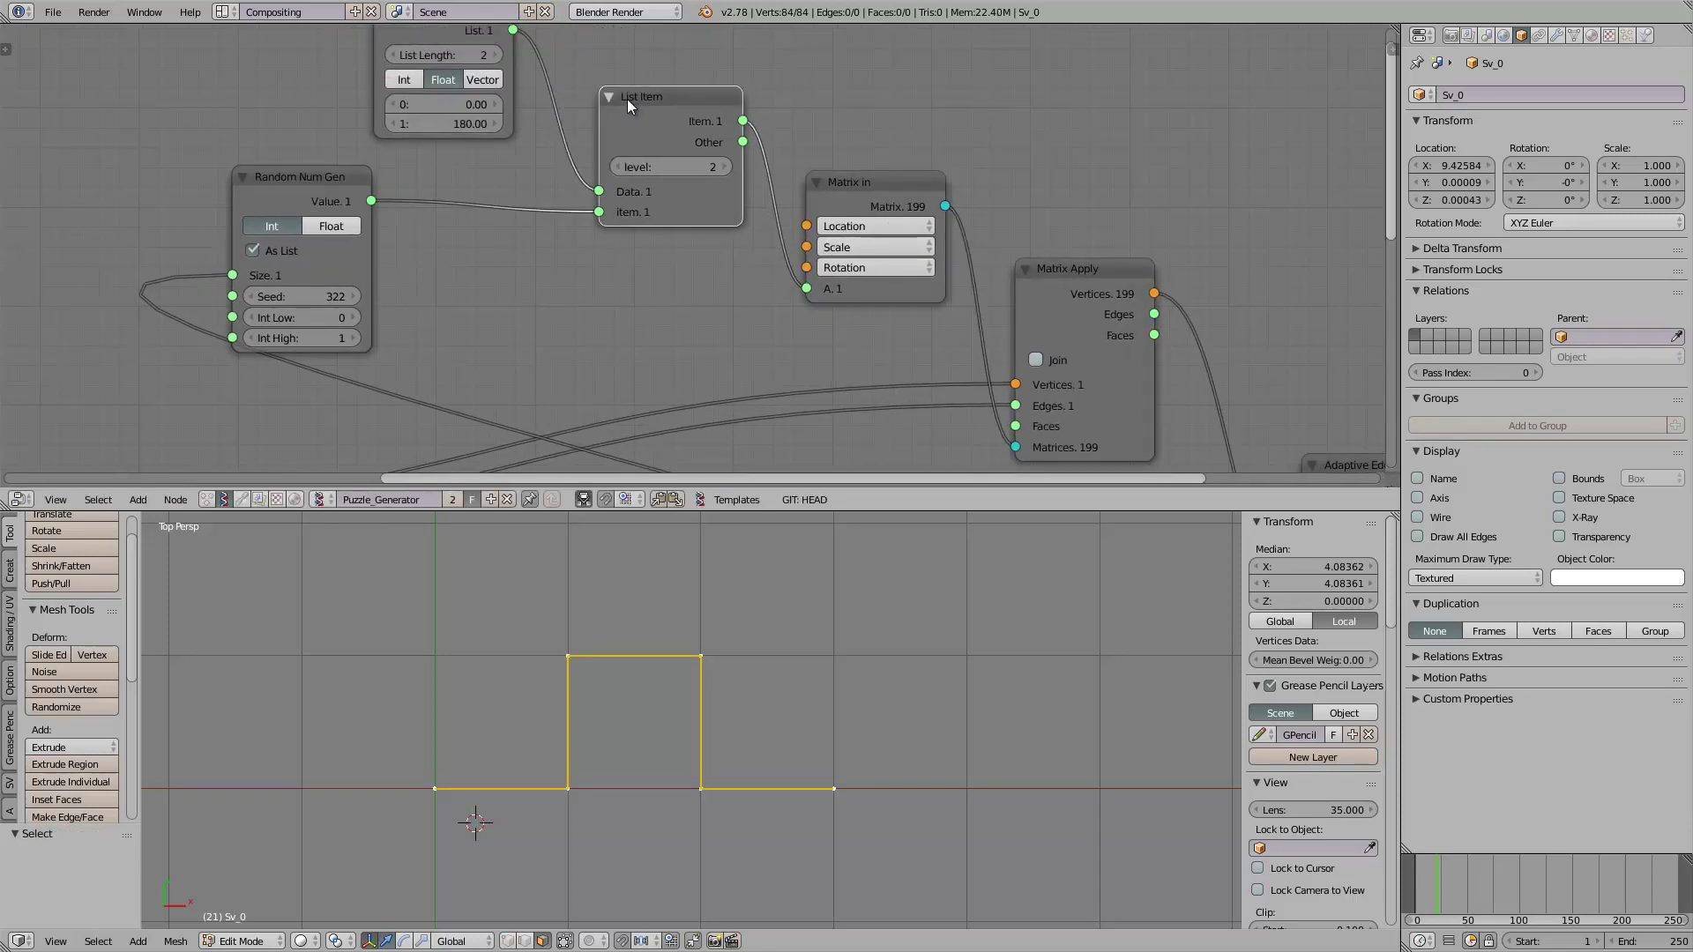
drag(627, 99, 596, 107)
middle_drag(702, 118, 734, 143)
mouse_move(343, 216)
mouse_down()
mouse_move(289, 208)
mouse_move(314, 212)
mouse_up()
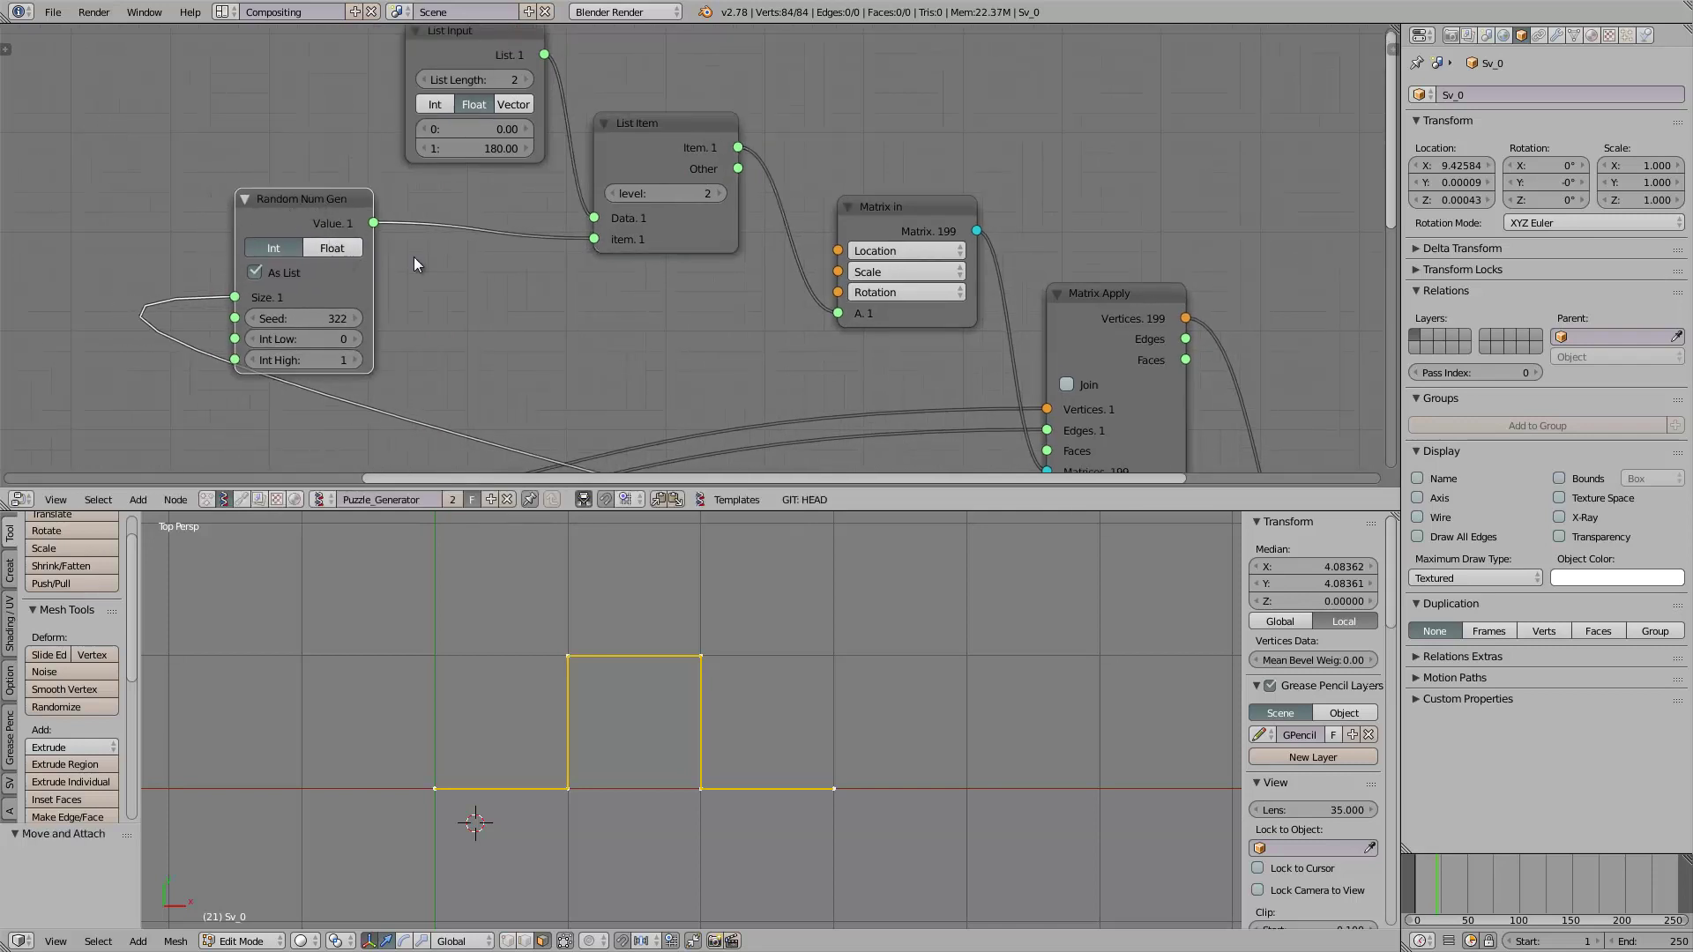
Step: Examine how the Random Num Gen, List Item and Matrix in nodes feed Matrix Apply, and how that connects to Adaptive Edges
middle_drag(372, 282, 469, 248)
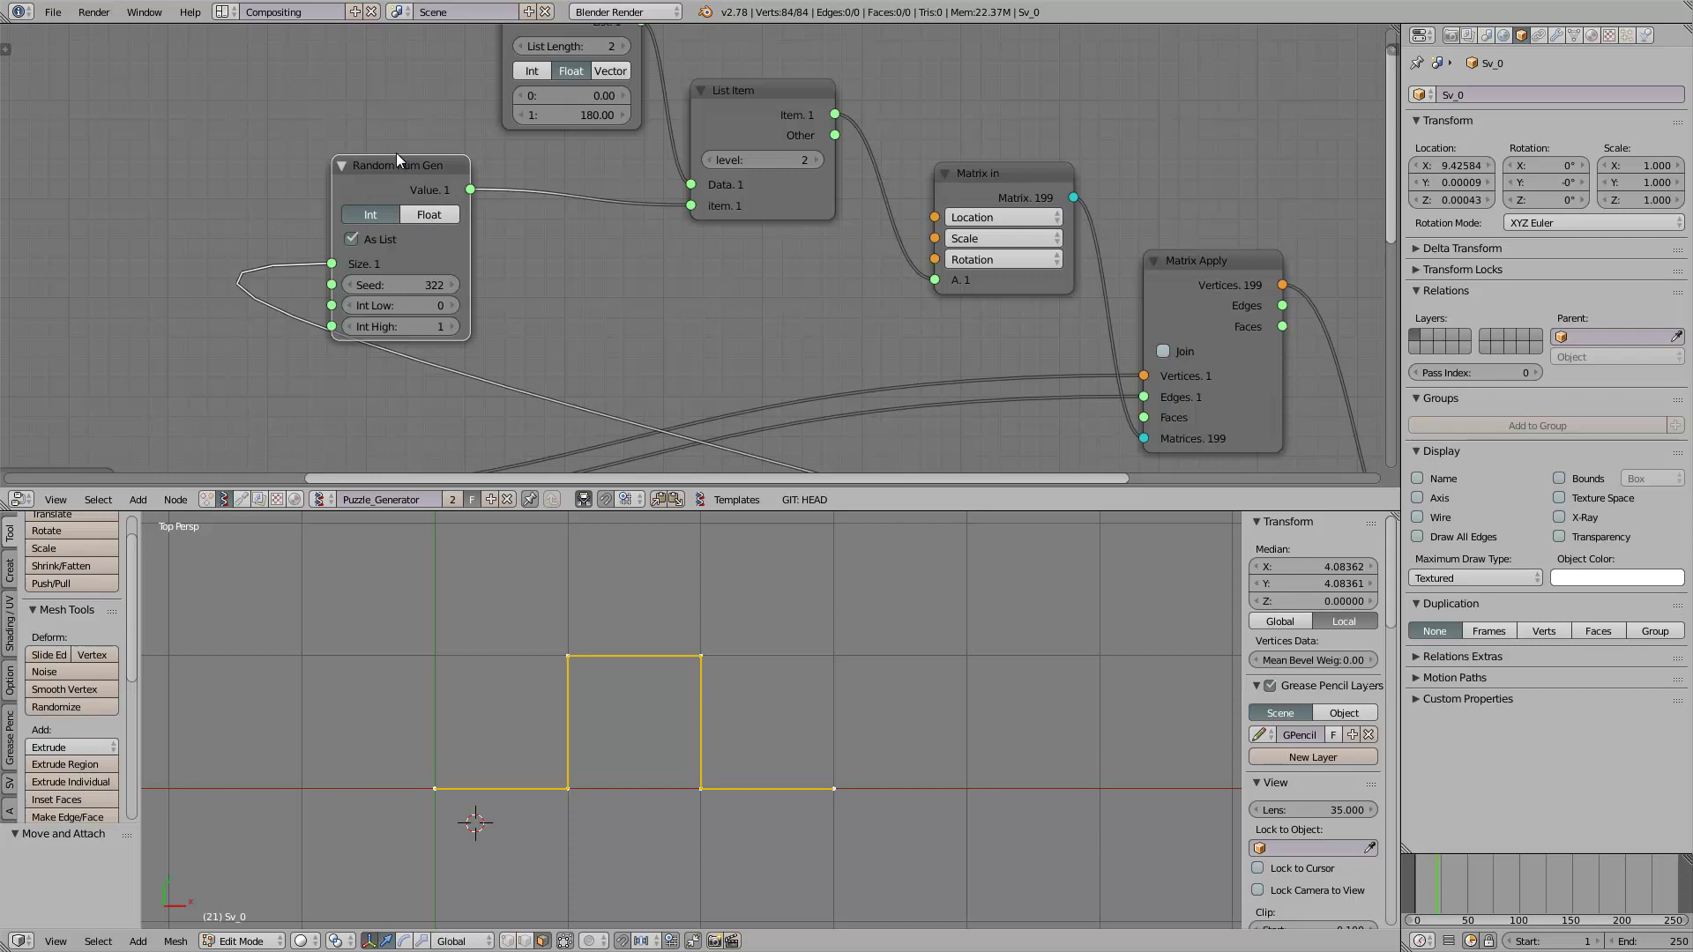
middle_drag(397, 159, 423, 157)
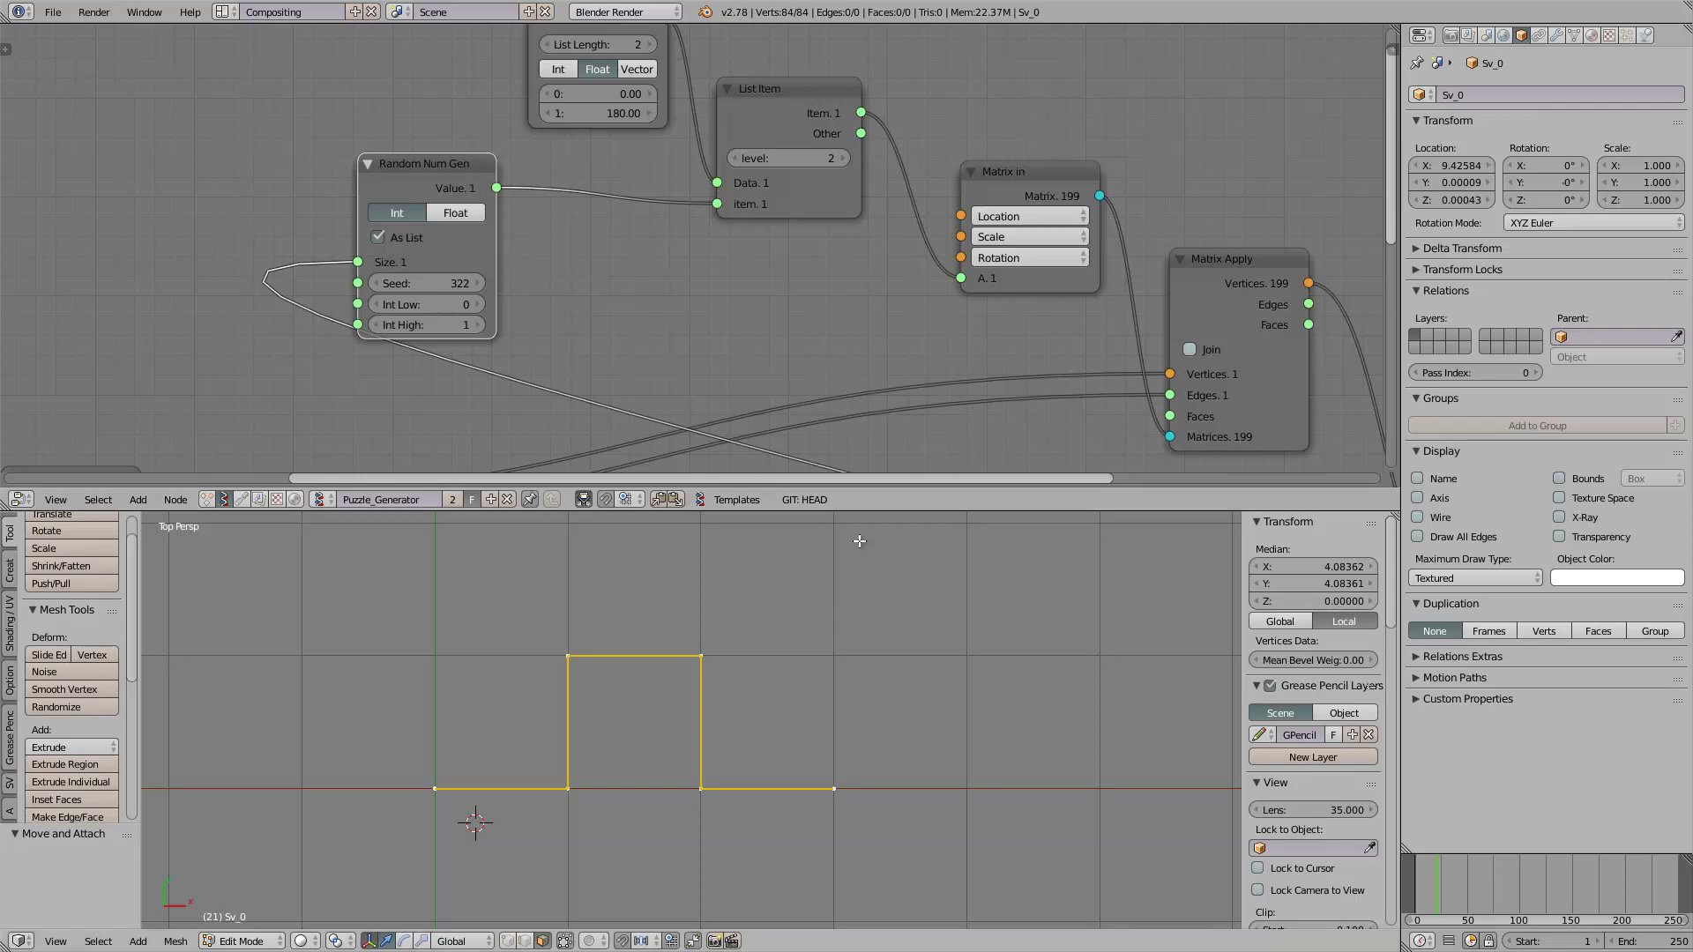
scroll(882, 615, down, 3)
shift+middle_drag(873, 622, 827, 604)
scroll(908, 351, down, 1)
middle_drag(915, 353, 456, 245)
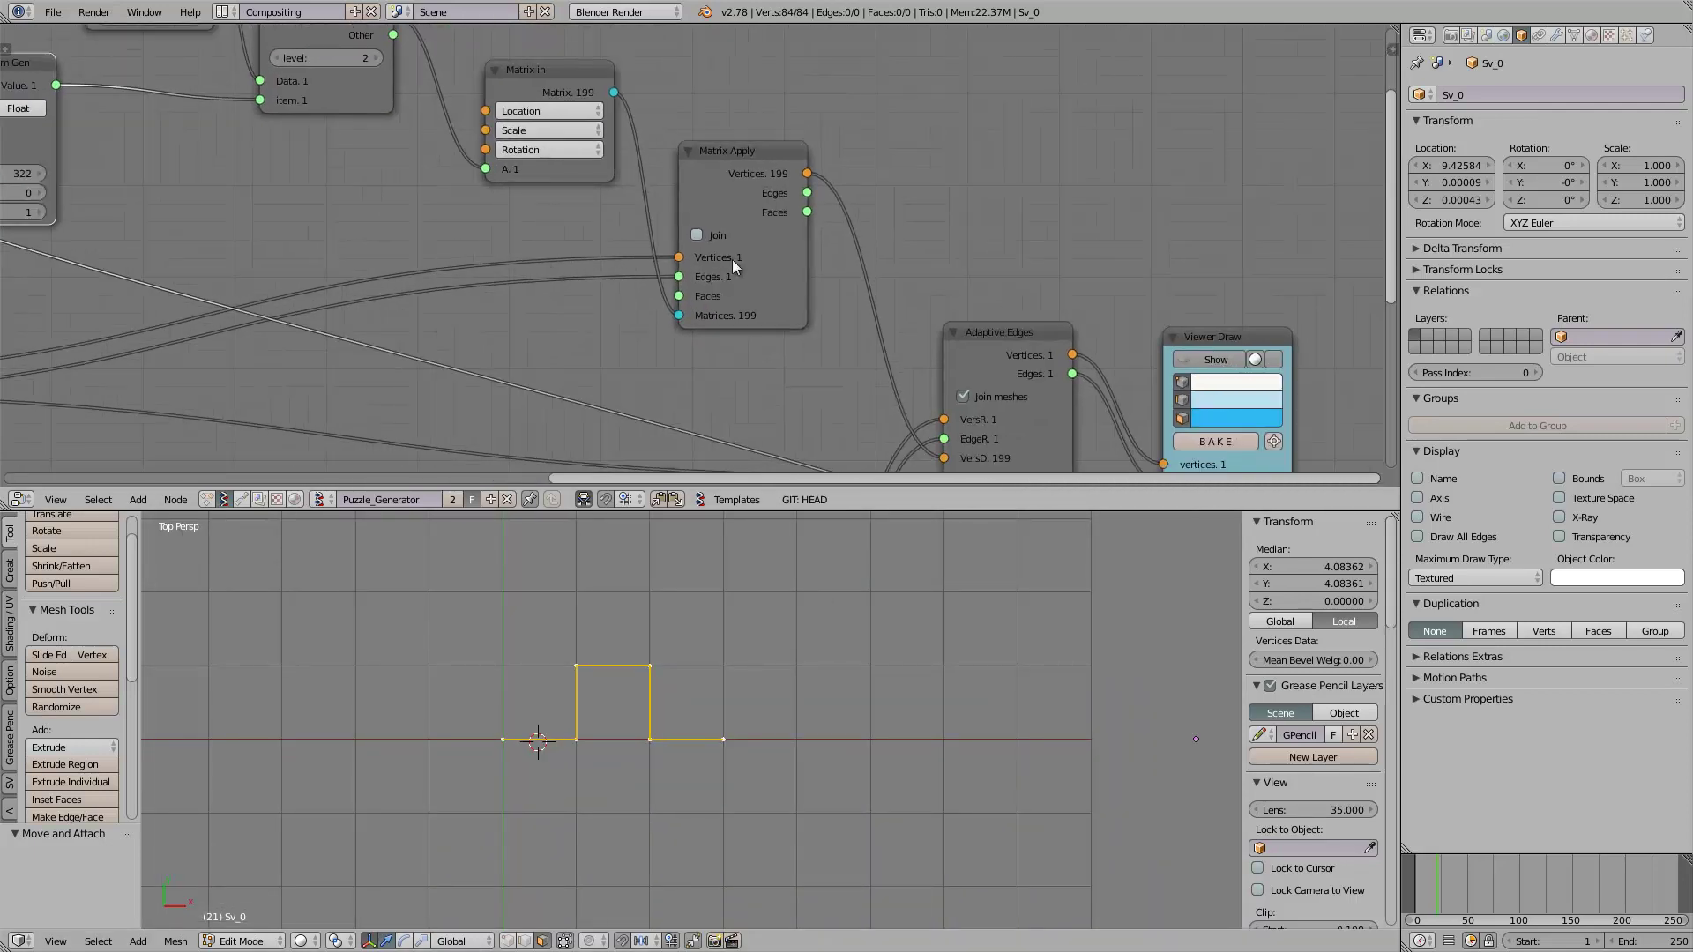
drag(735, 231, 737, 213)
middle_drag(983, 344, 815, 233)
drag(819, 236, 766, 190)
scroll(763, 315, down, 1)
middle_drag(762, 316, 772, 215)
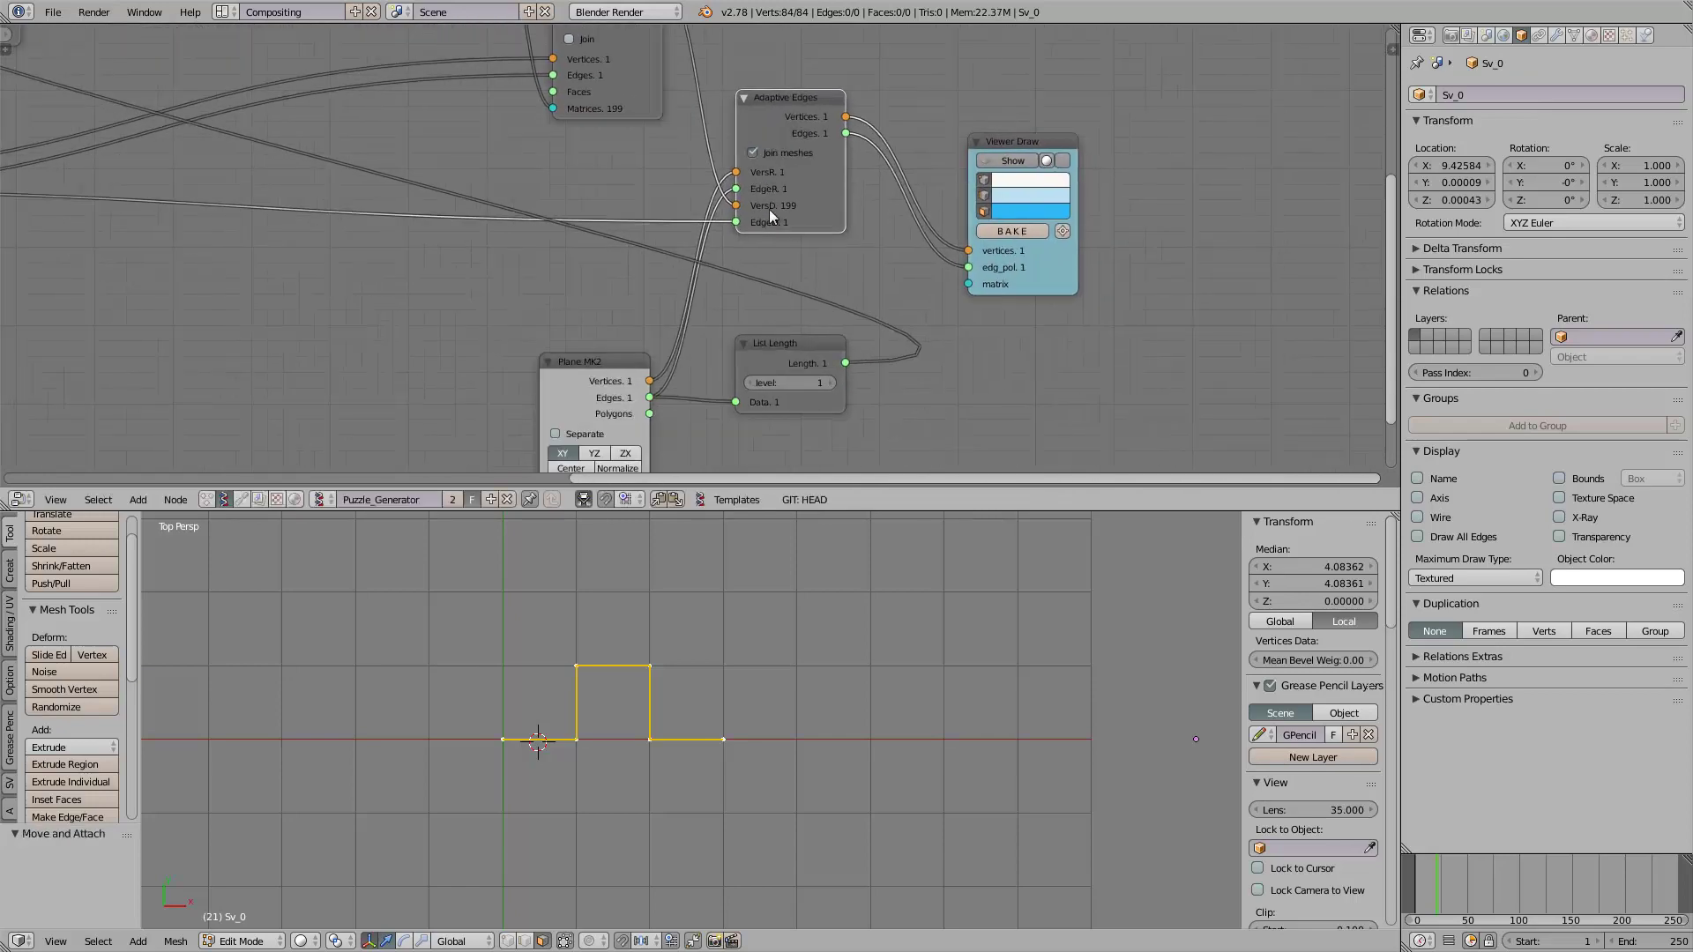
Step: Examine the recipient and donor vertex and edge inputs of the Adaptive Edges node
scroll(420, 159, down, 1)
middle_drag(420, 159, 586, 343)
middle_drag(525, 268, 345, 86)
scroll(702, 214, up, 3)
scroll(425, 176, down, 3)
middle_drag(423, 175, 522, 371)
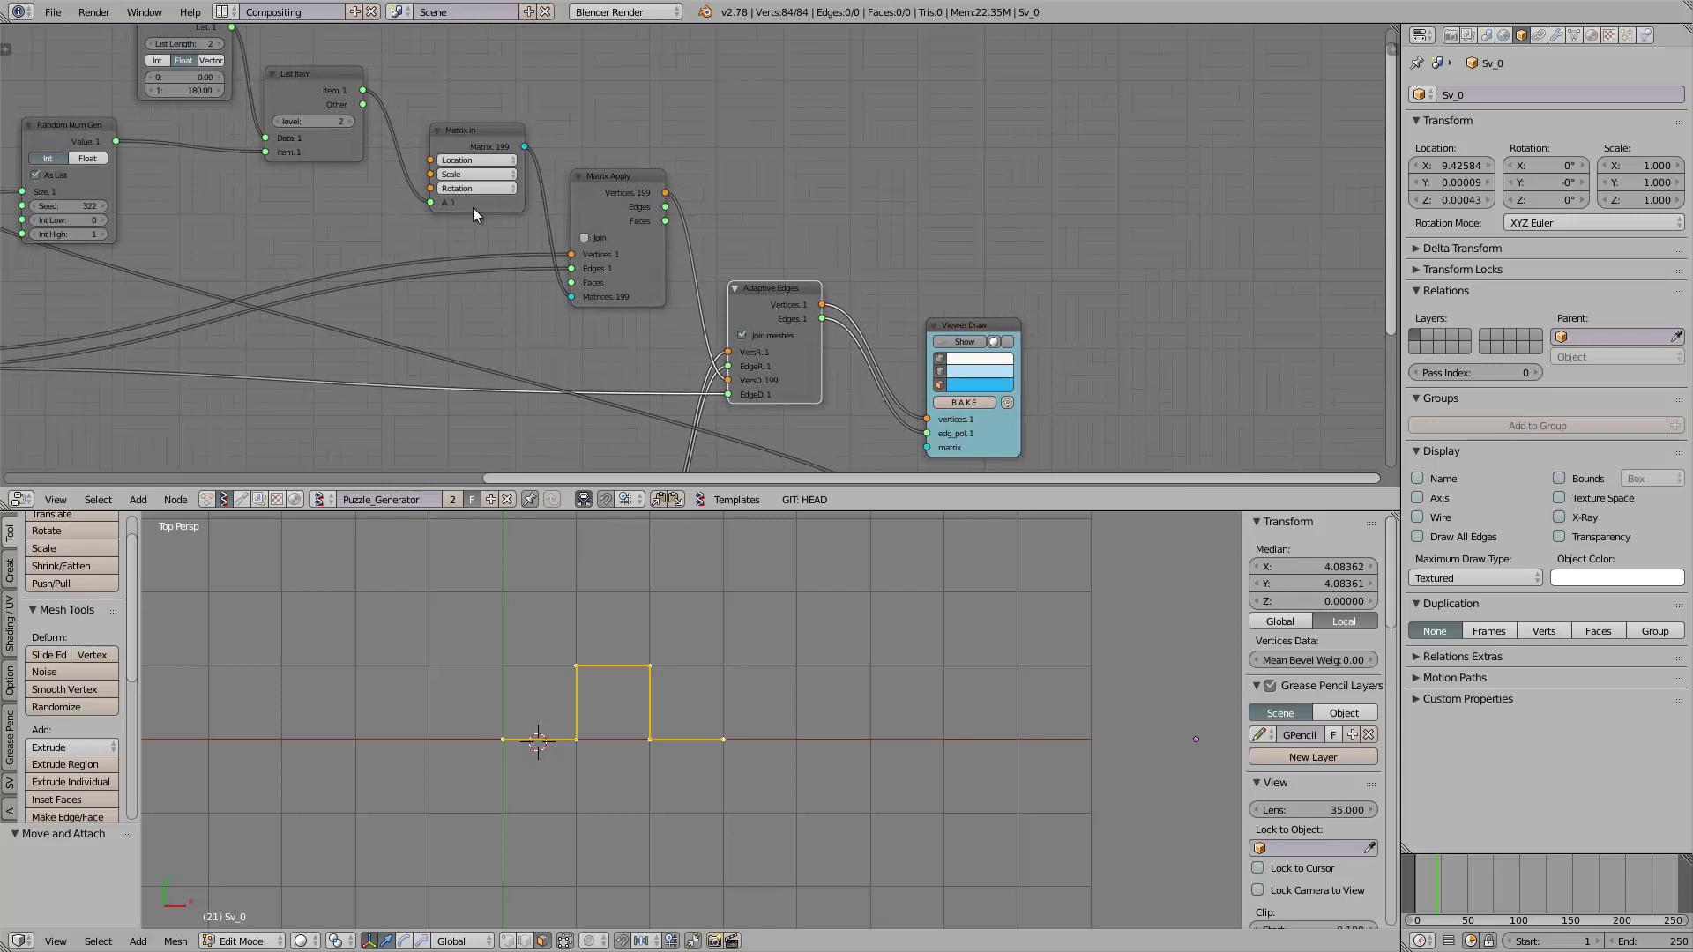
scroll(476, 209, up, 3)
scroll(656, 230, up, 2)
middle_drag(847, 367, 786, 243)
scroll(786, 241, up, 2)
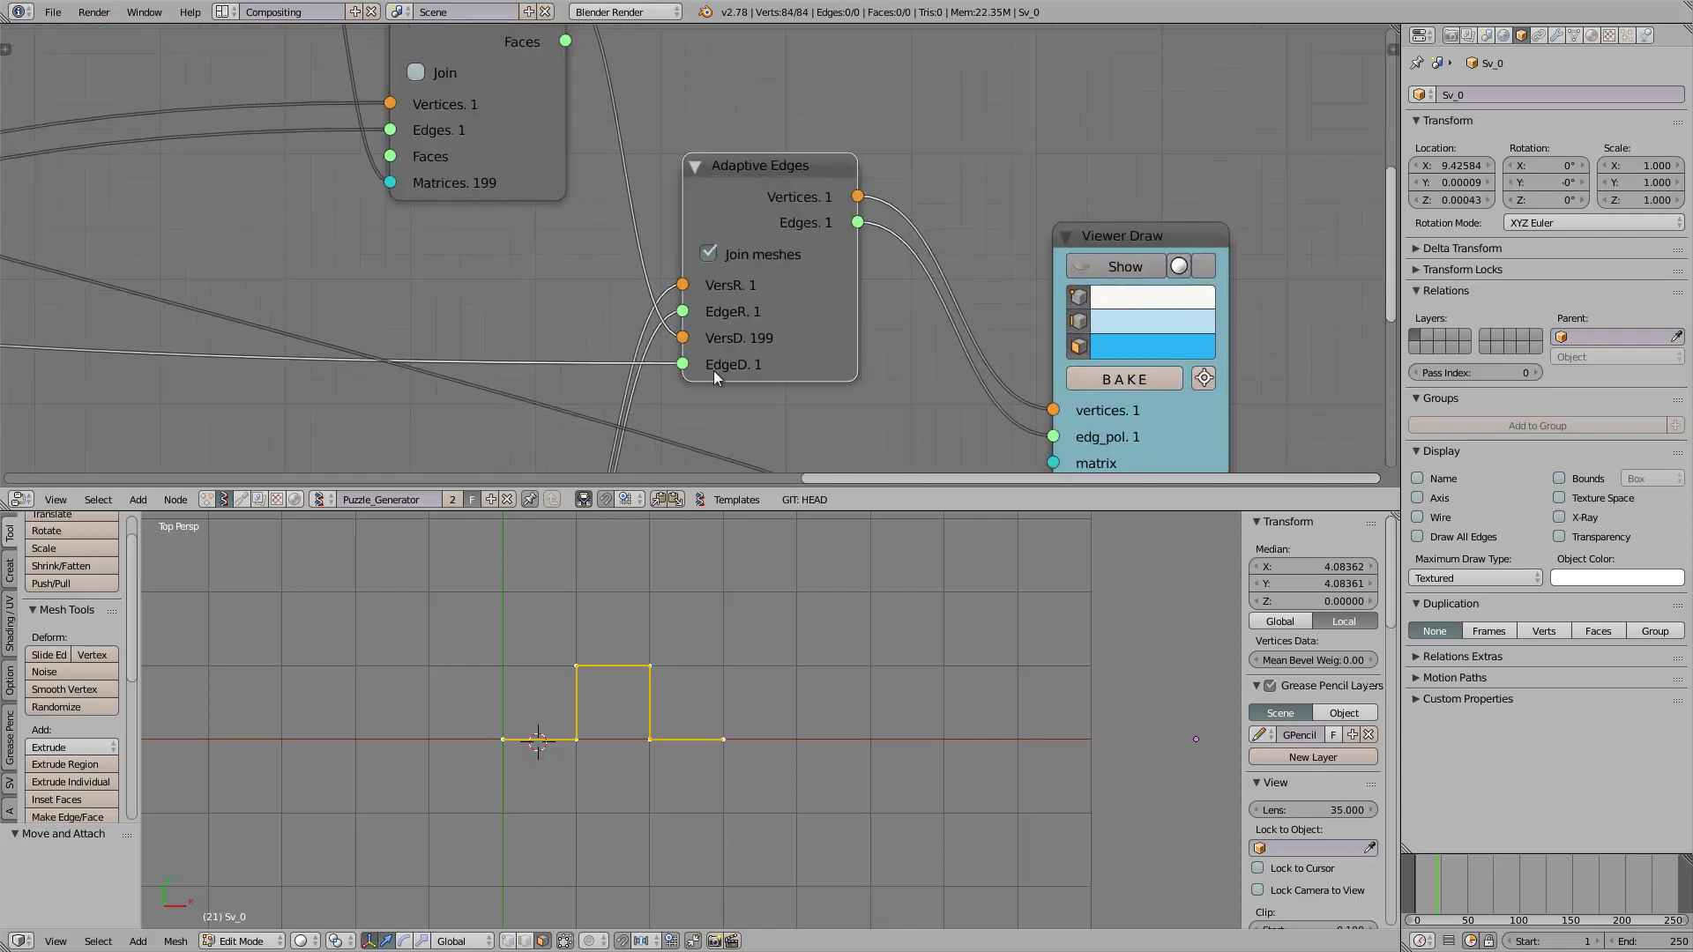
drag(893, 143, 905, 143)
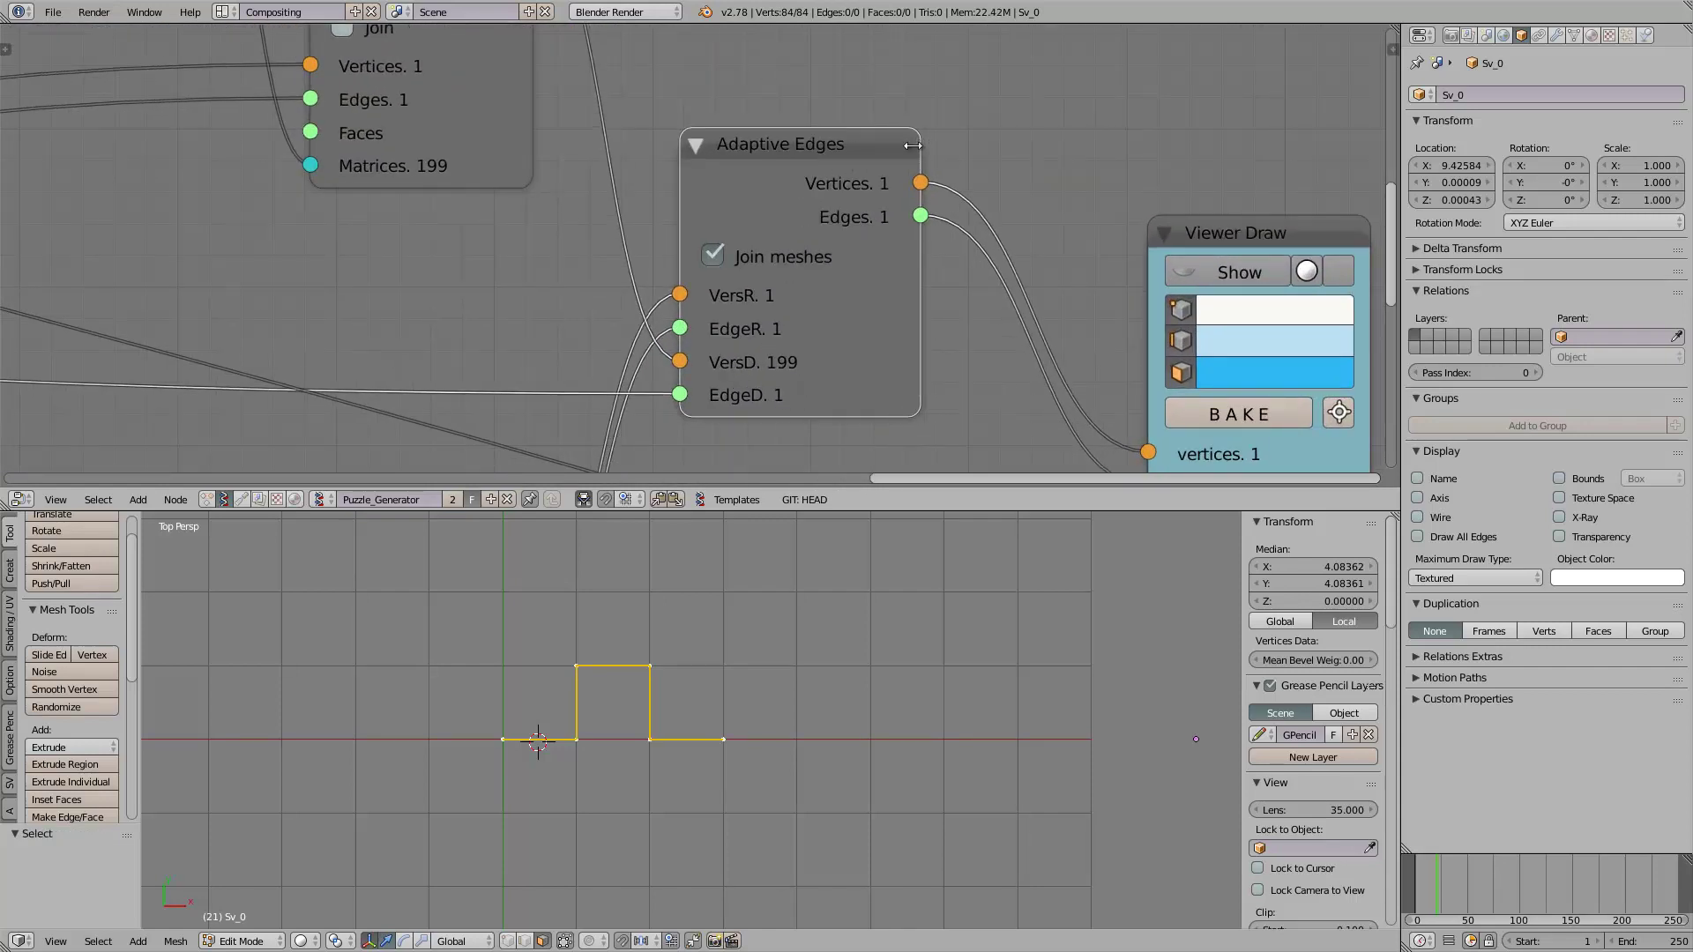
Step: Set both N Verts X and N Verts Y of the Plane MK2 node to 5
scroll(800, 299, down, 3)
scroll(799, 320, down, 2)
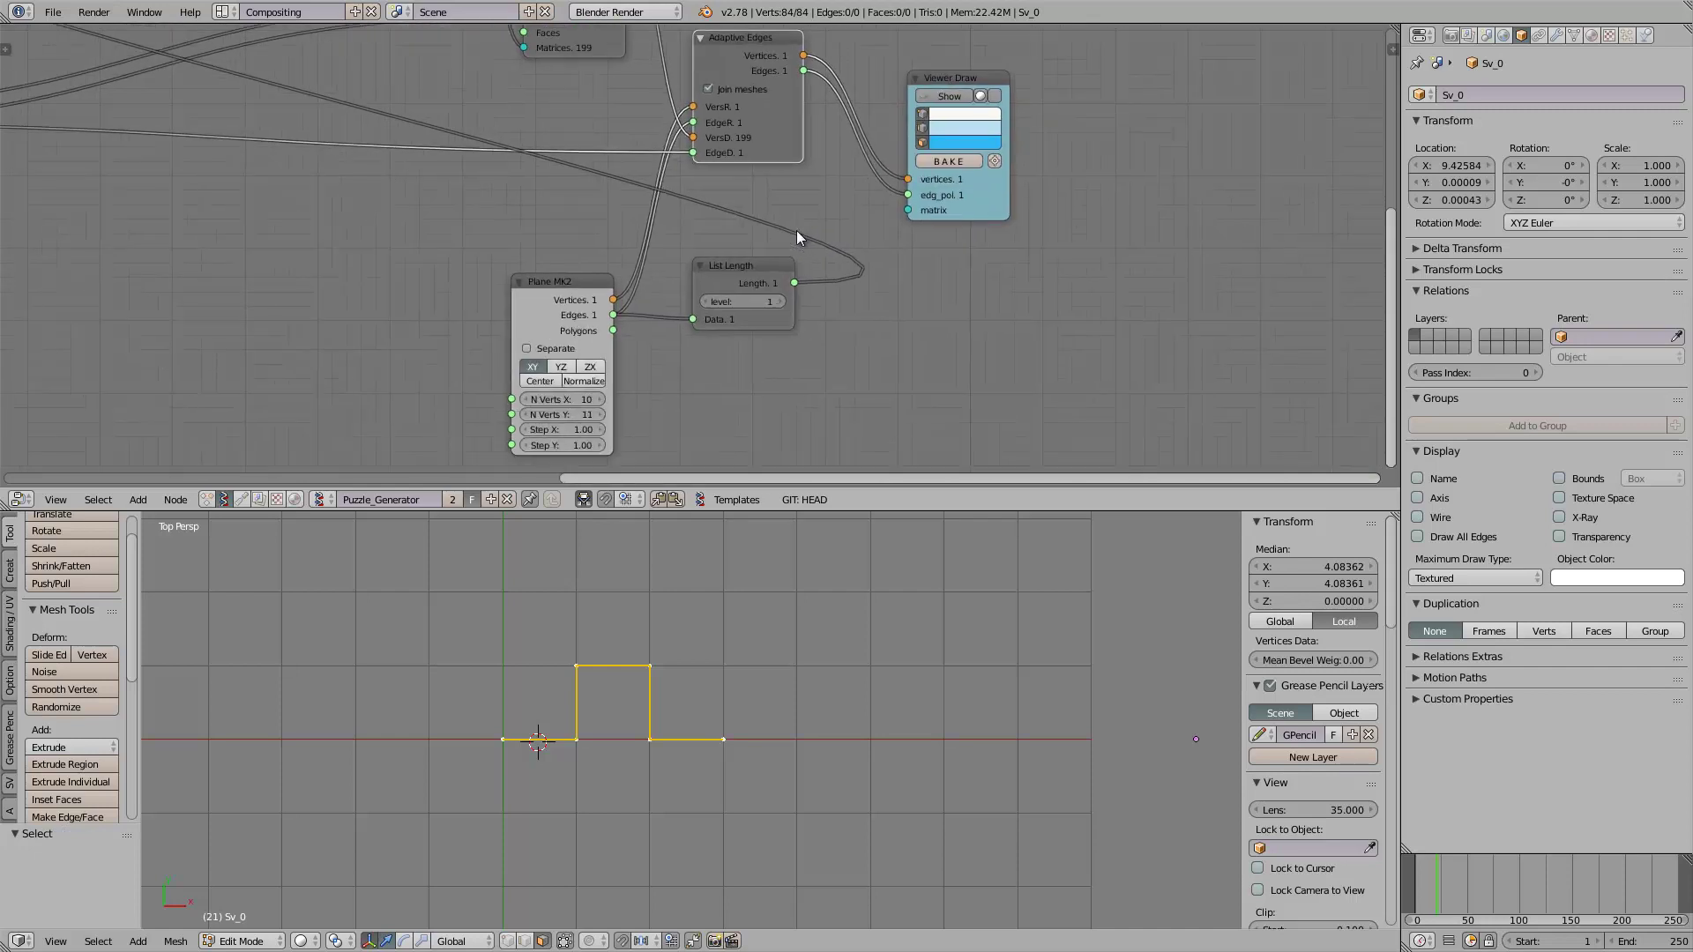
drag(569, 287, 414, 261)
scroll(388, 245, up, 2)
click(452, 256)
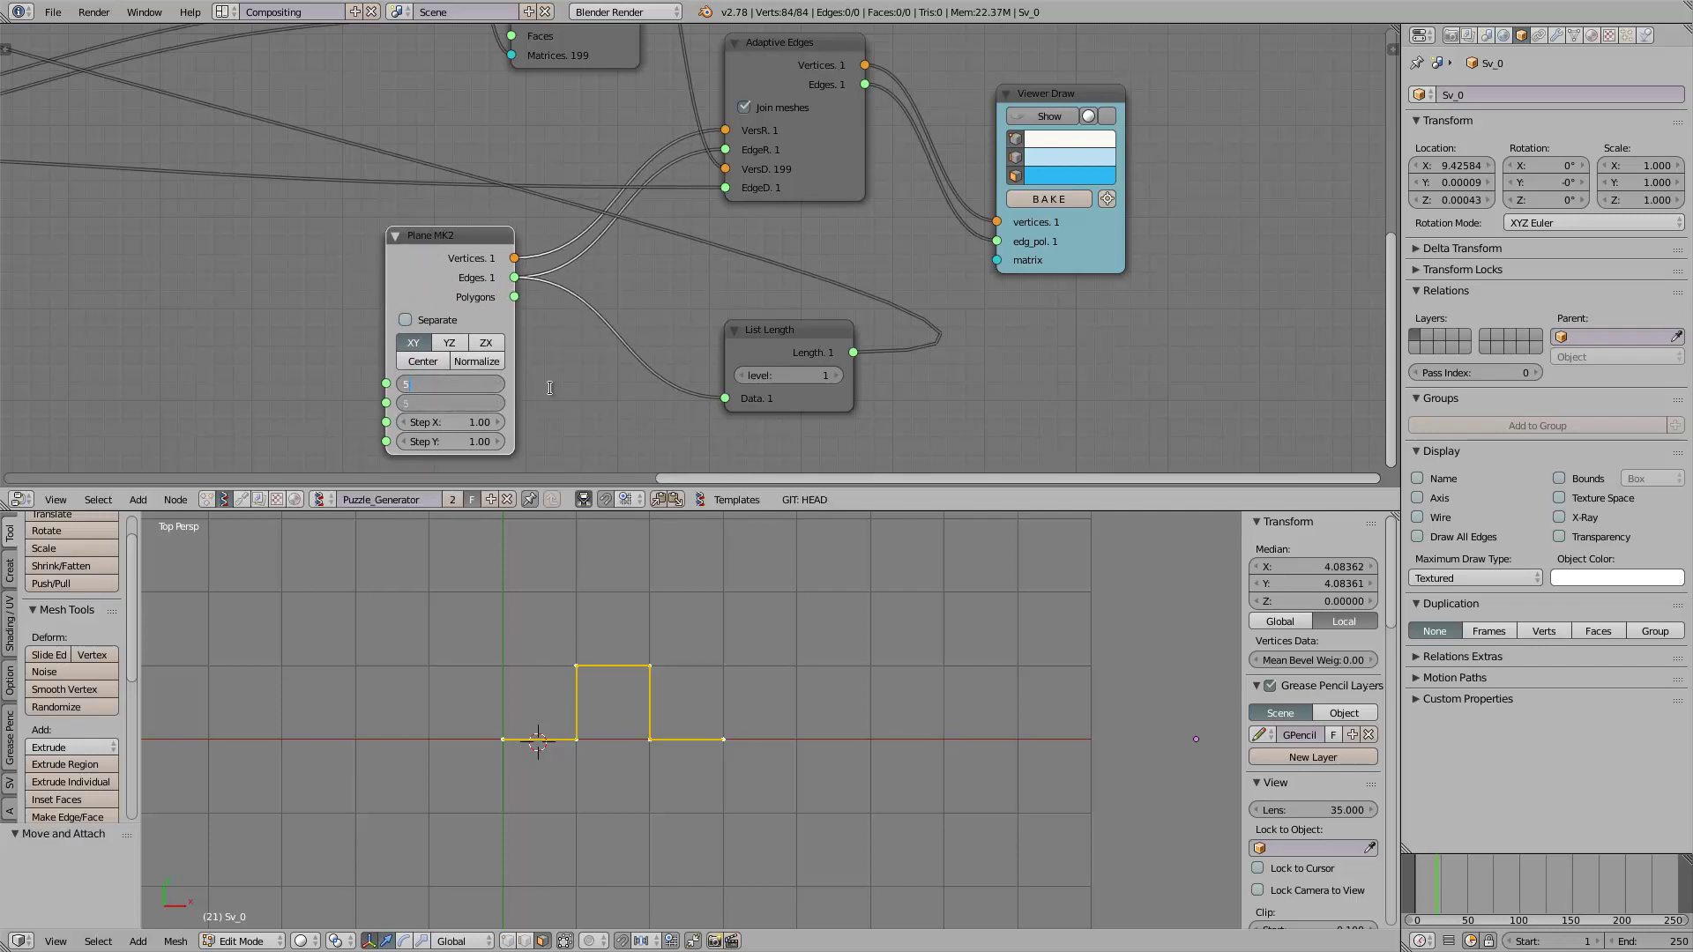
key(Return)
Step: Show the Viewer Draw output fed by Adaptive Edges and hide the tab profile's Viewer Draw output
scroll(650, 672, down, 3)
scroll(684, 175, up, 2)
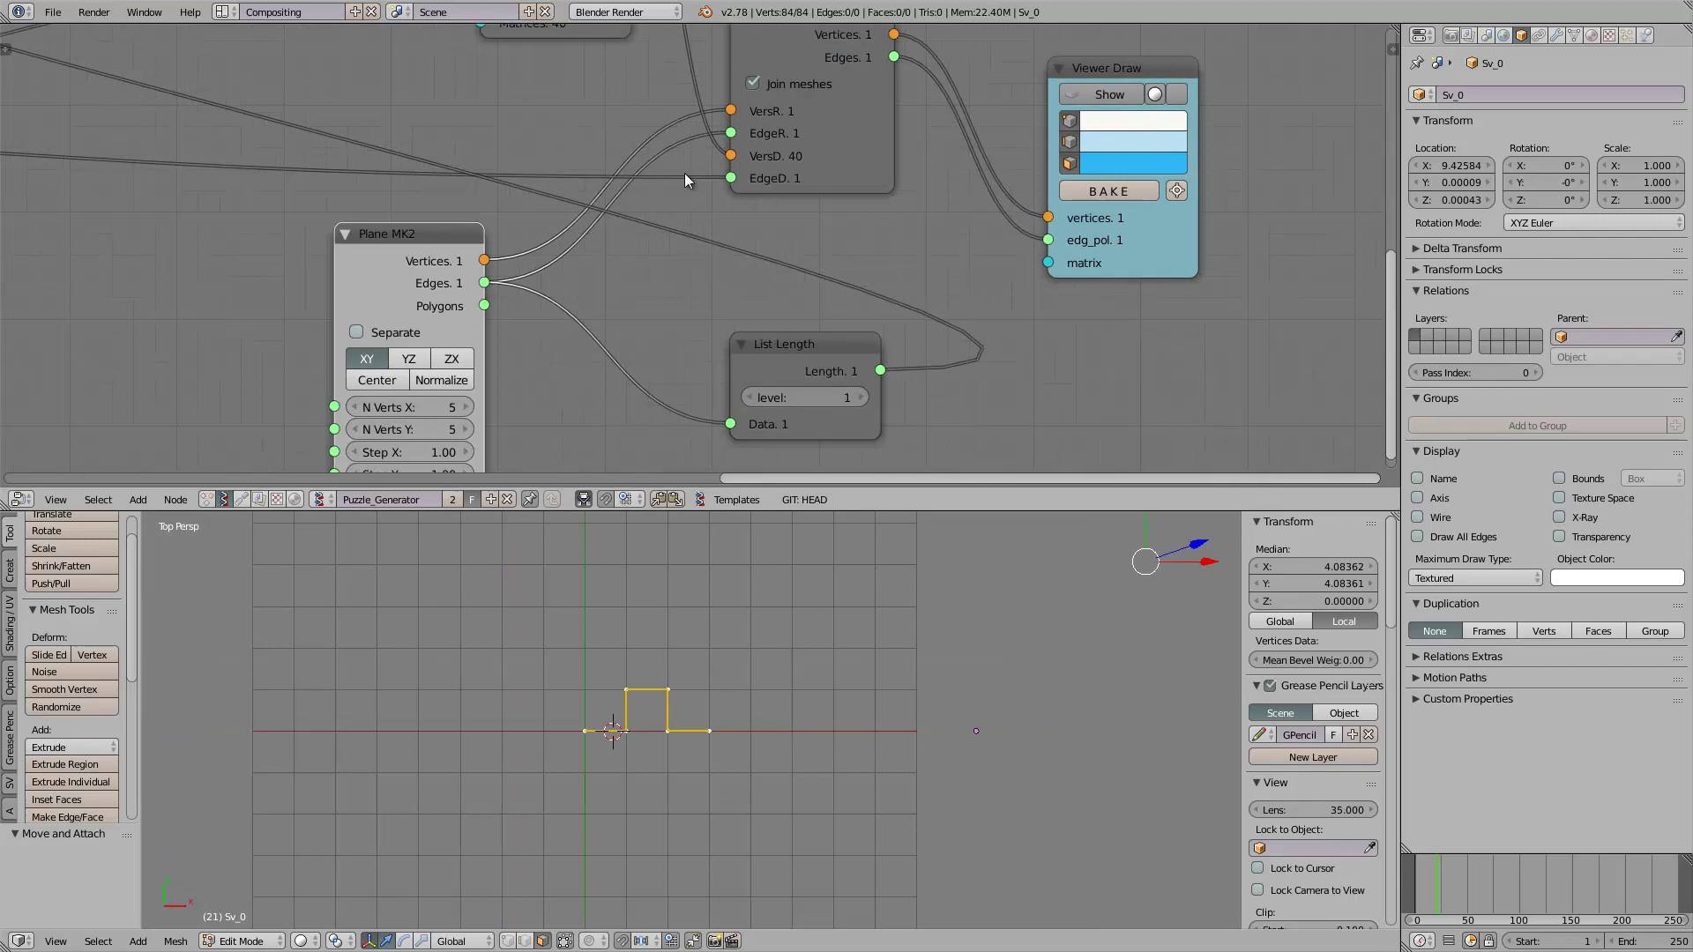
scroll(684, 173, down, 2)
middle_drag(684, 173, 628, 271)
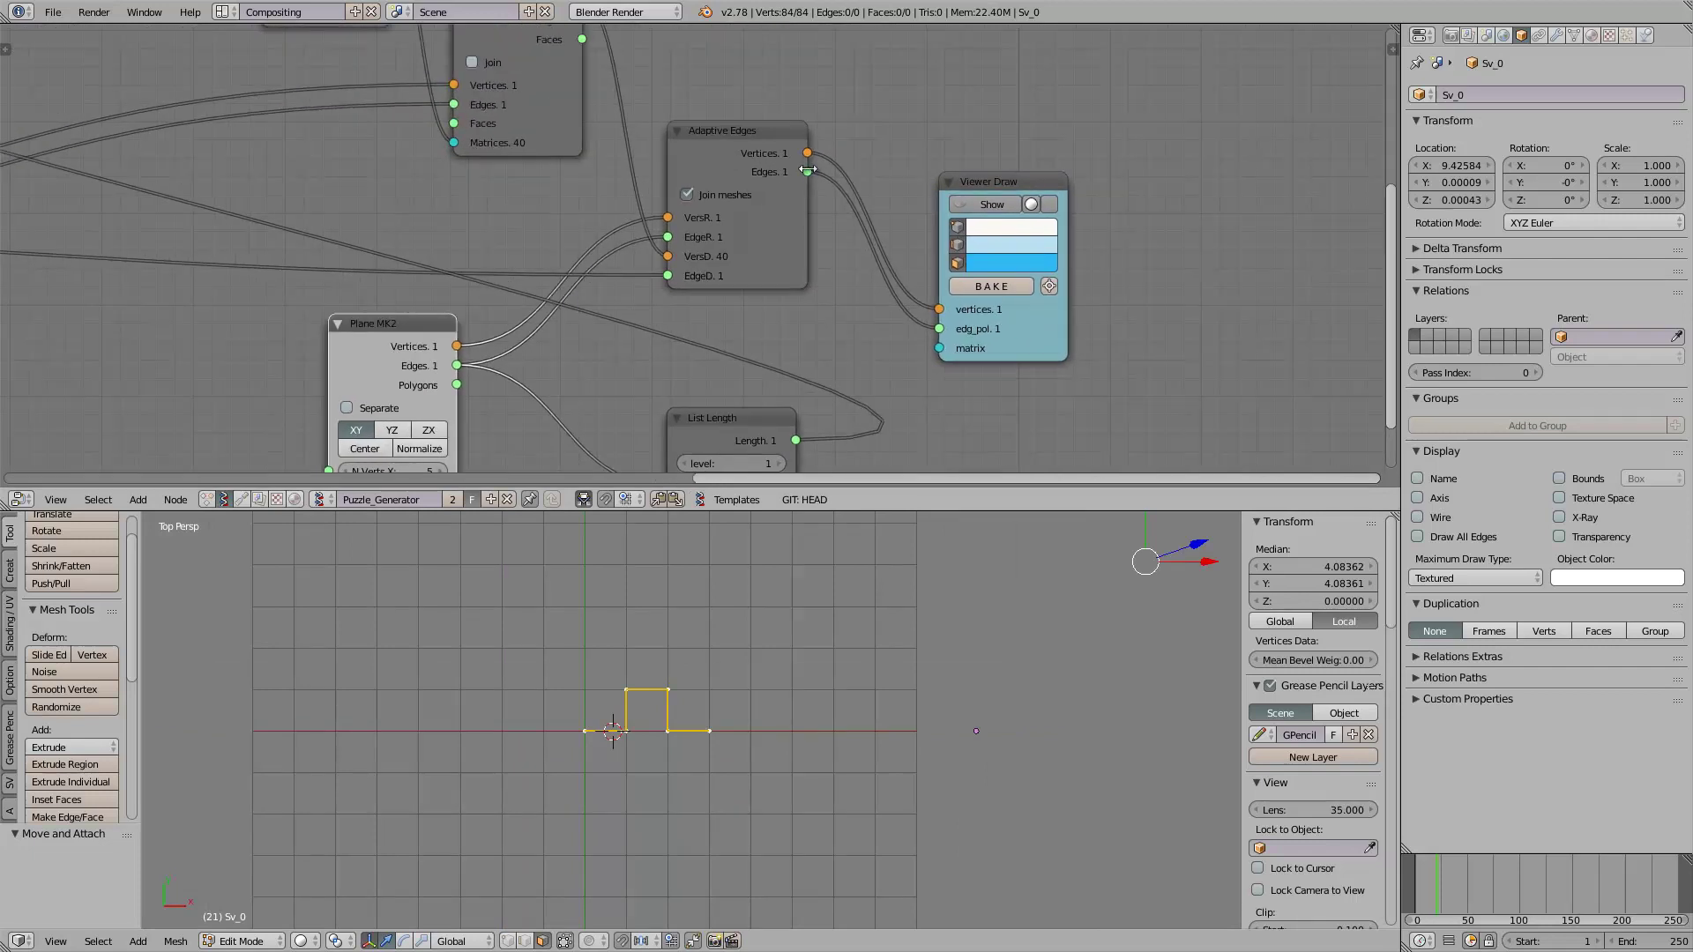
click(988, 200)
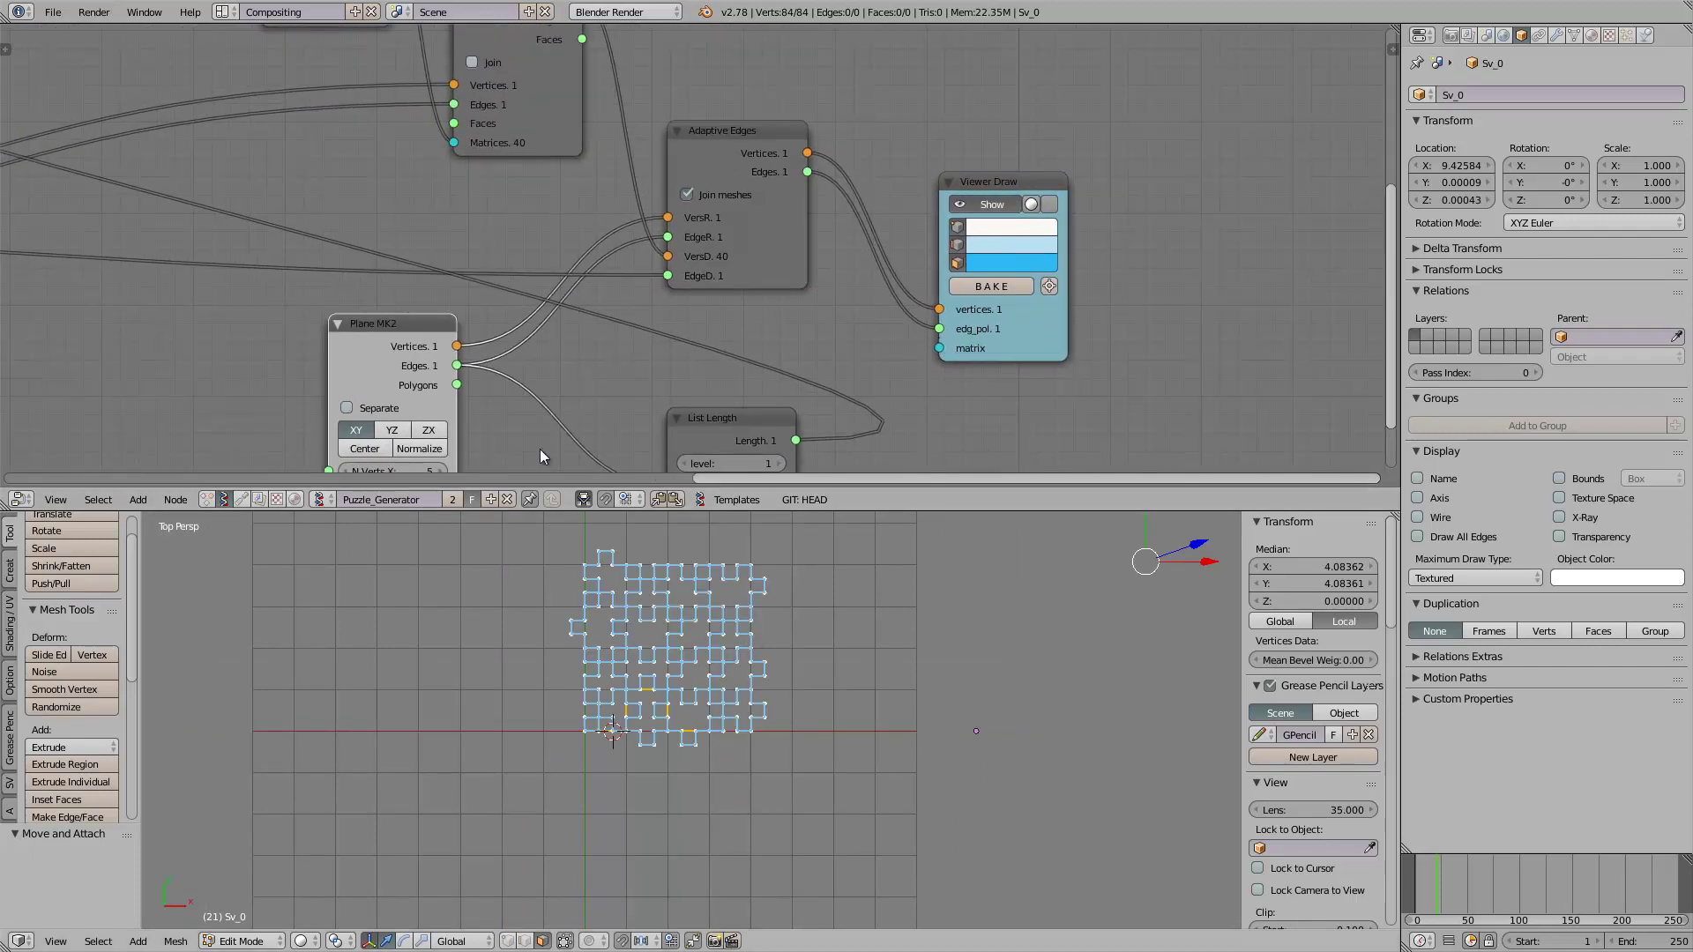
scroll(530, 450, down, 3)
mouse_move(348, 465)
middle_down()
mouse_move(690, 291)
mouse_move(884, 278)
middle_up()
click(317, 183)
scroll(803, 529, up, 3)
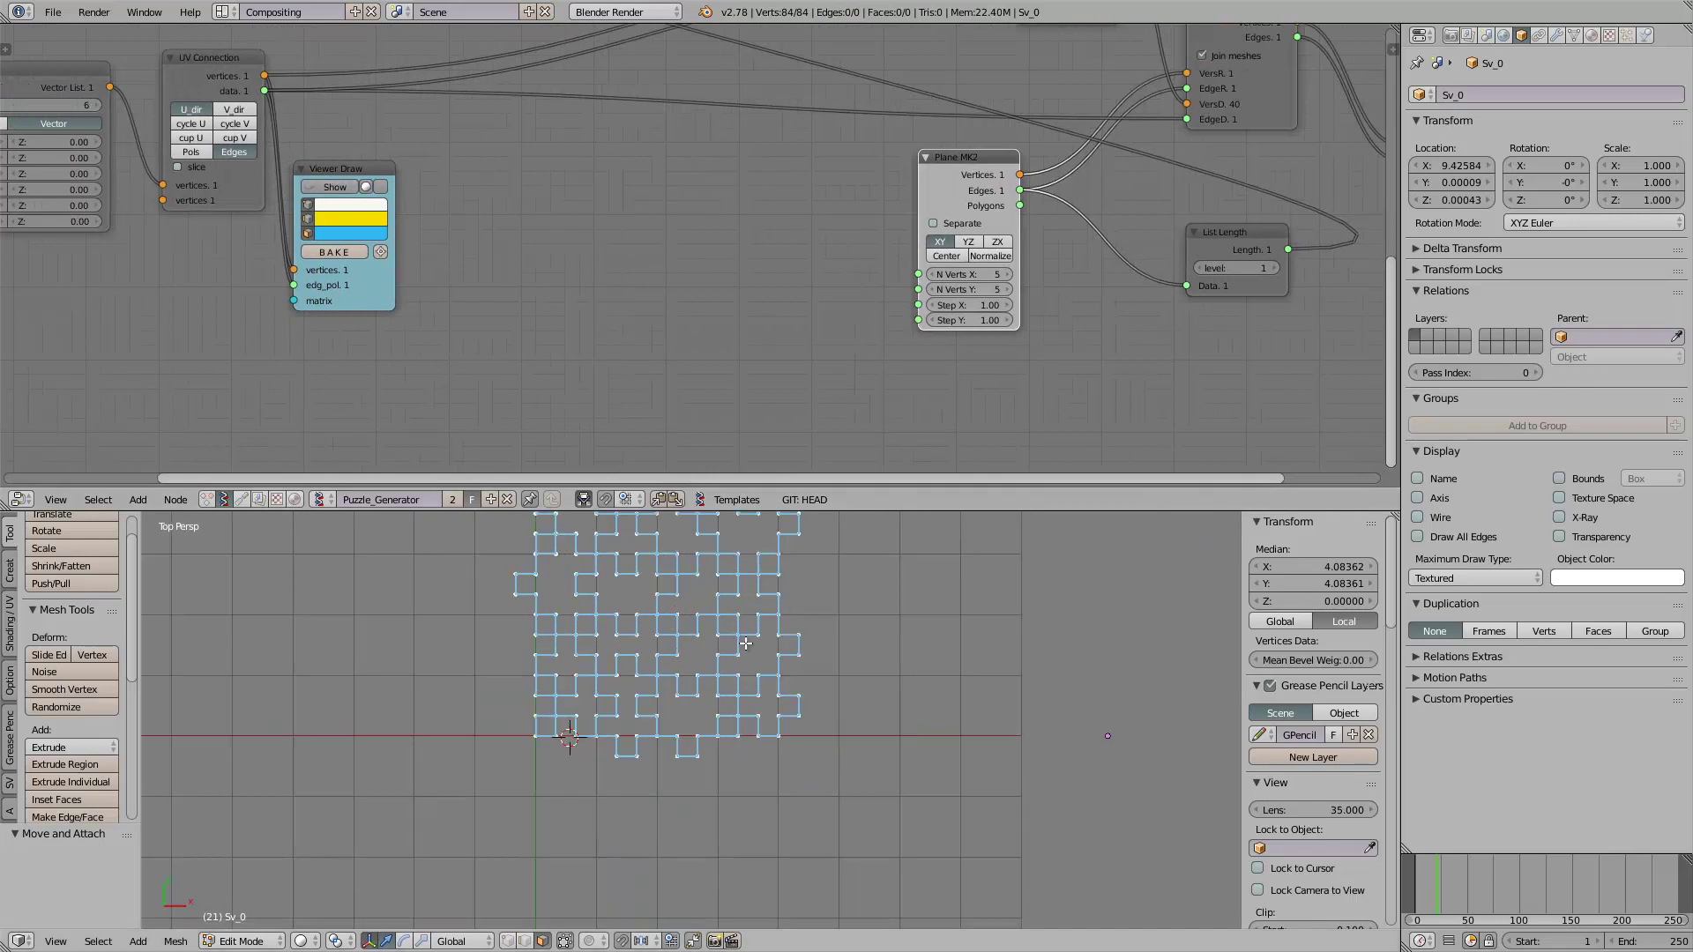
Step: Save the project as a new incremented file named puzzle_007.blend
key(ctrl+s)
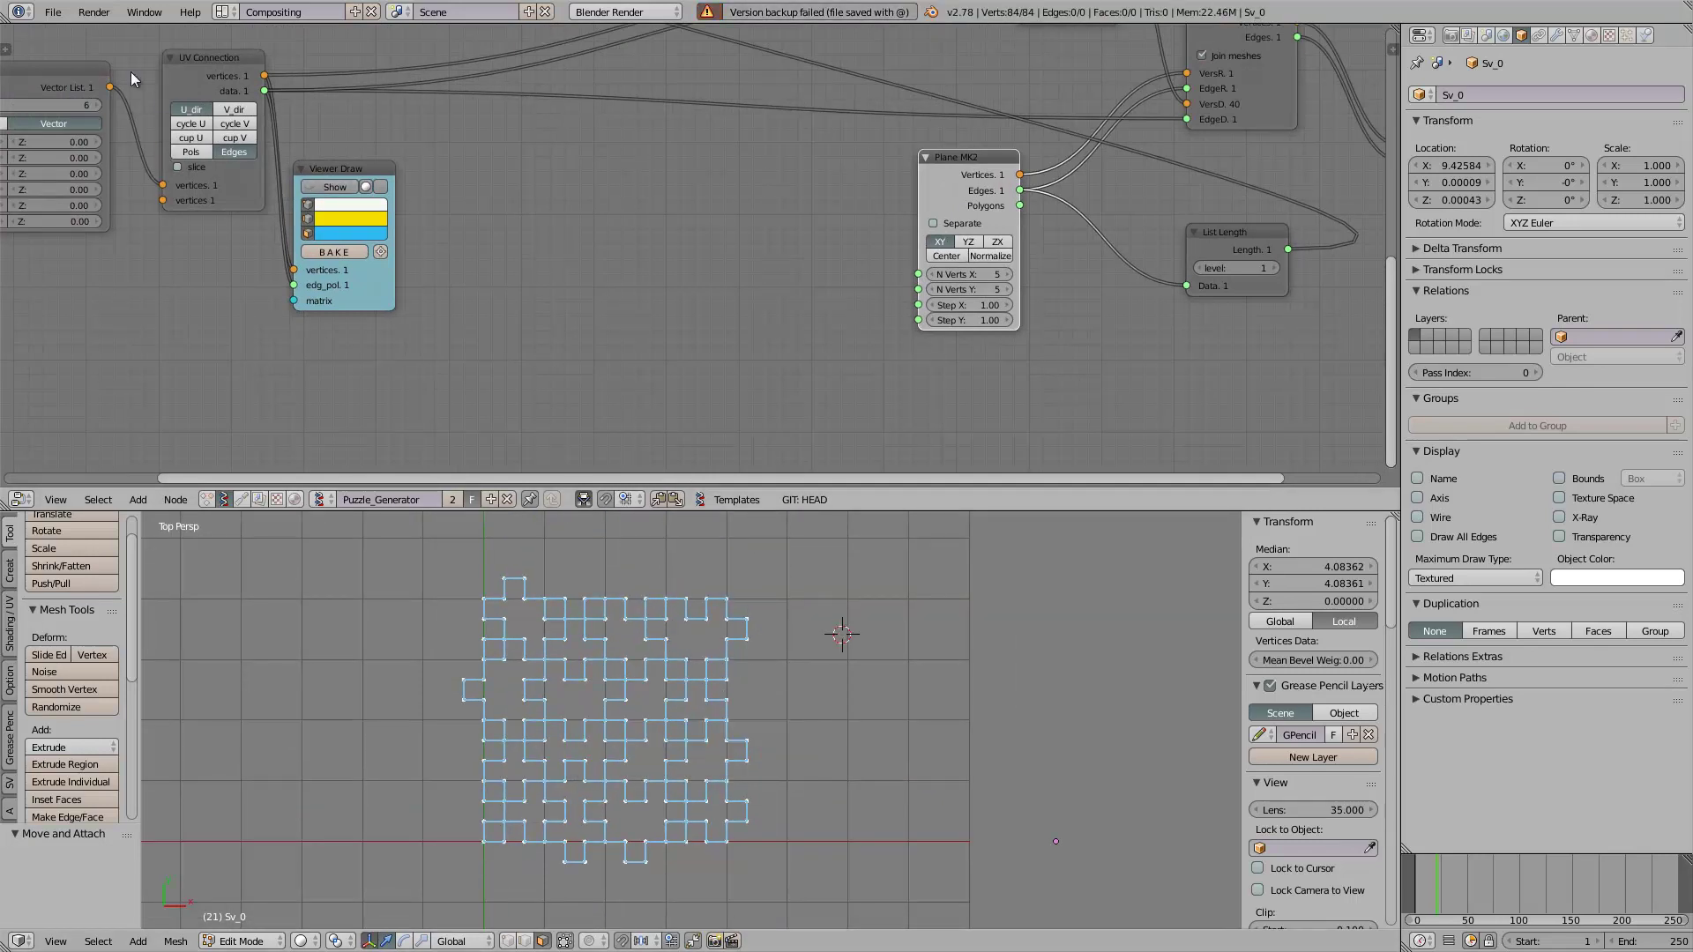
click(53, 12)
click(106, 163)
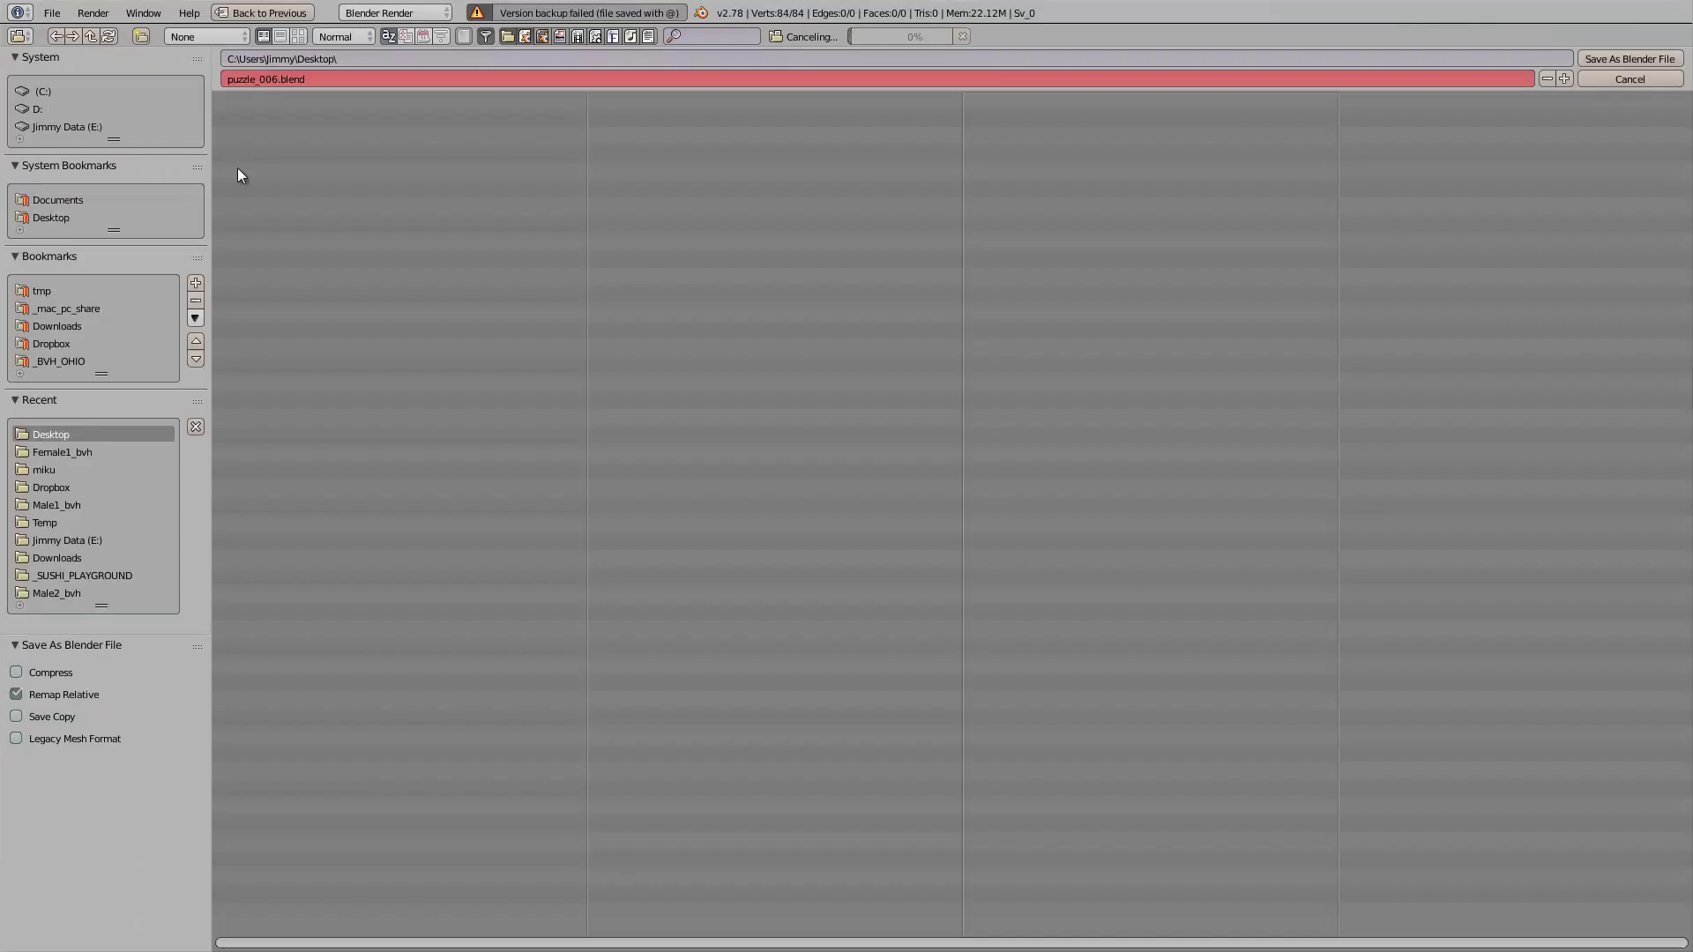
click(1565, 79)
click(1616, 57)
key(ctrl+s)
Step: Save over the existing puzzle_007.blend file
middle_drag(469, 288, 966, 412)
click(753, 302)
scroll(753, 304, up, 5)
middle_drag(635, 416, 834, 453)
scroll(650, 703, up, 3)
scroll(685, 700, down, 2)
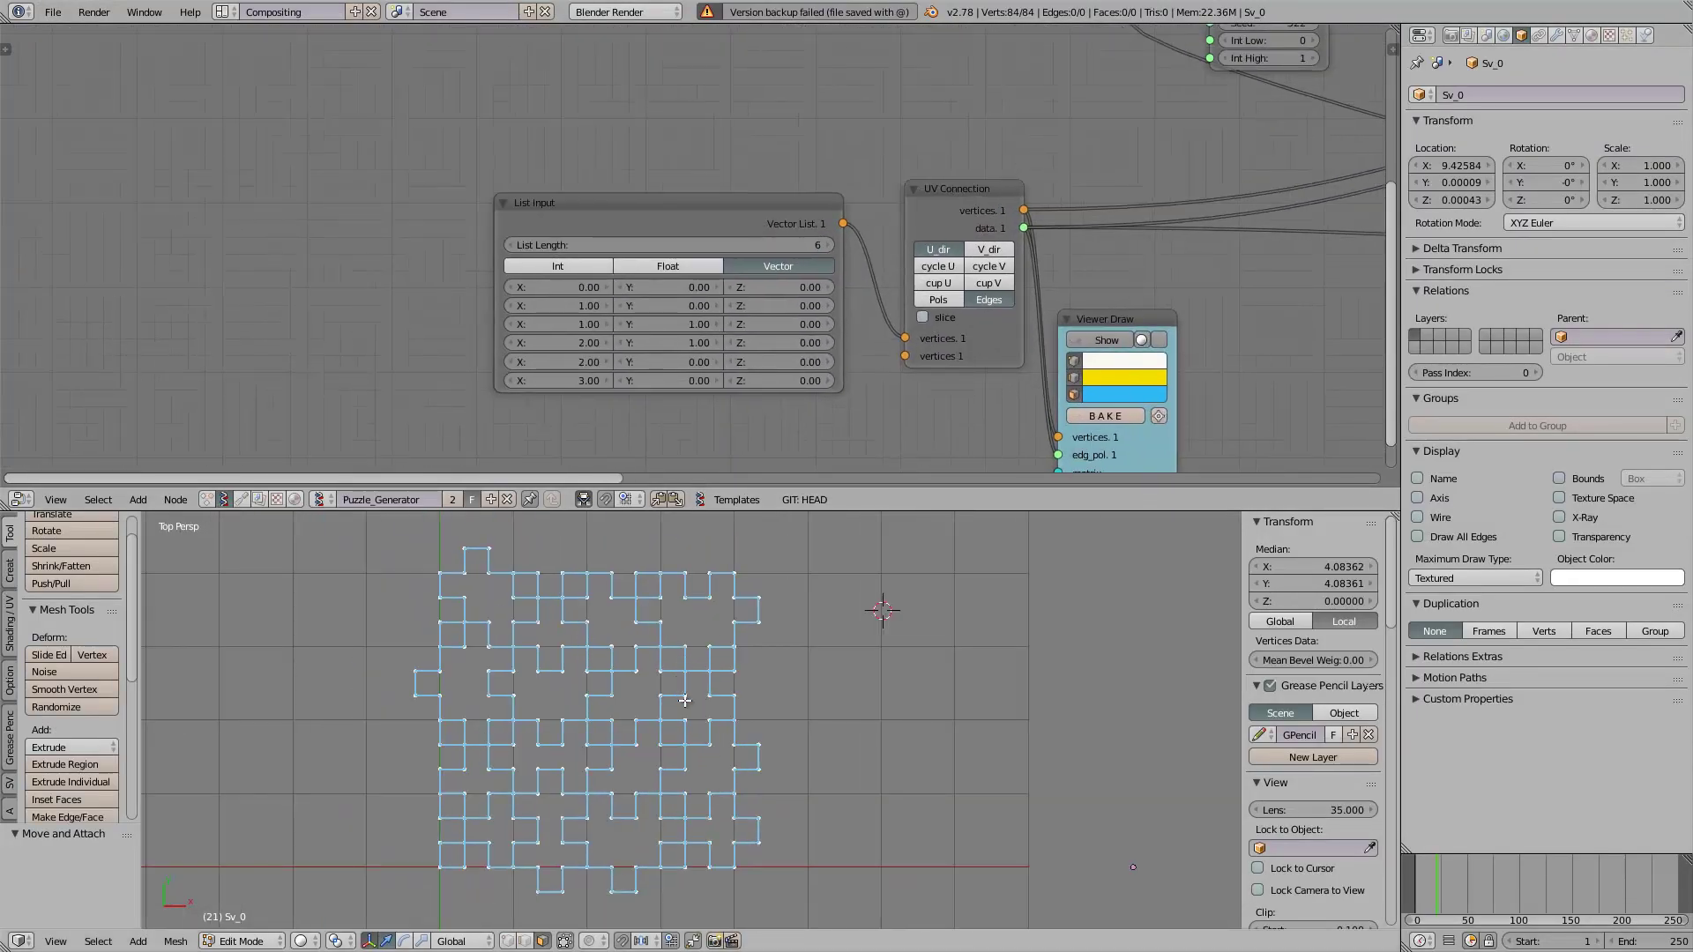
scroll(689, 729, up, 1)
scroll(675, 733, down, 1)
key(ctrl+s)
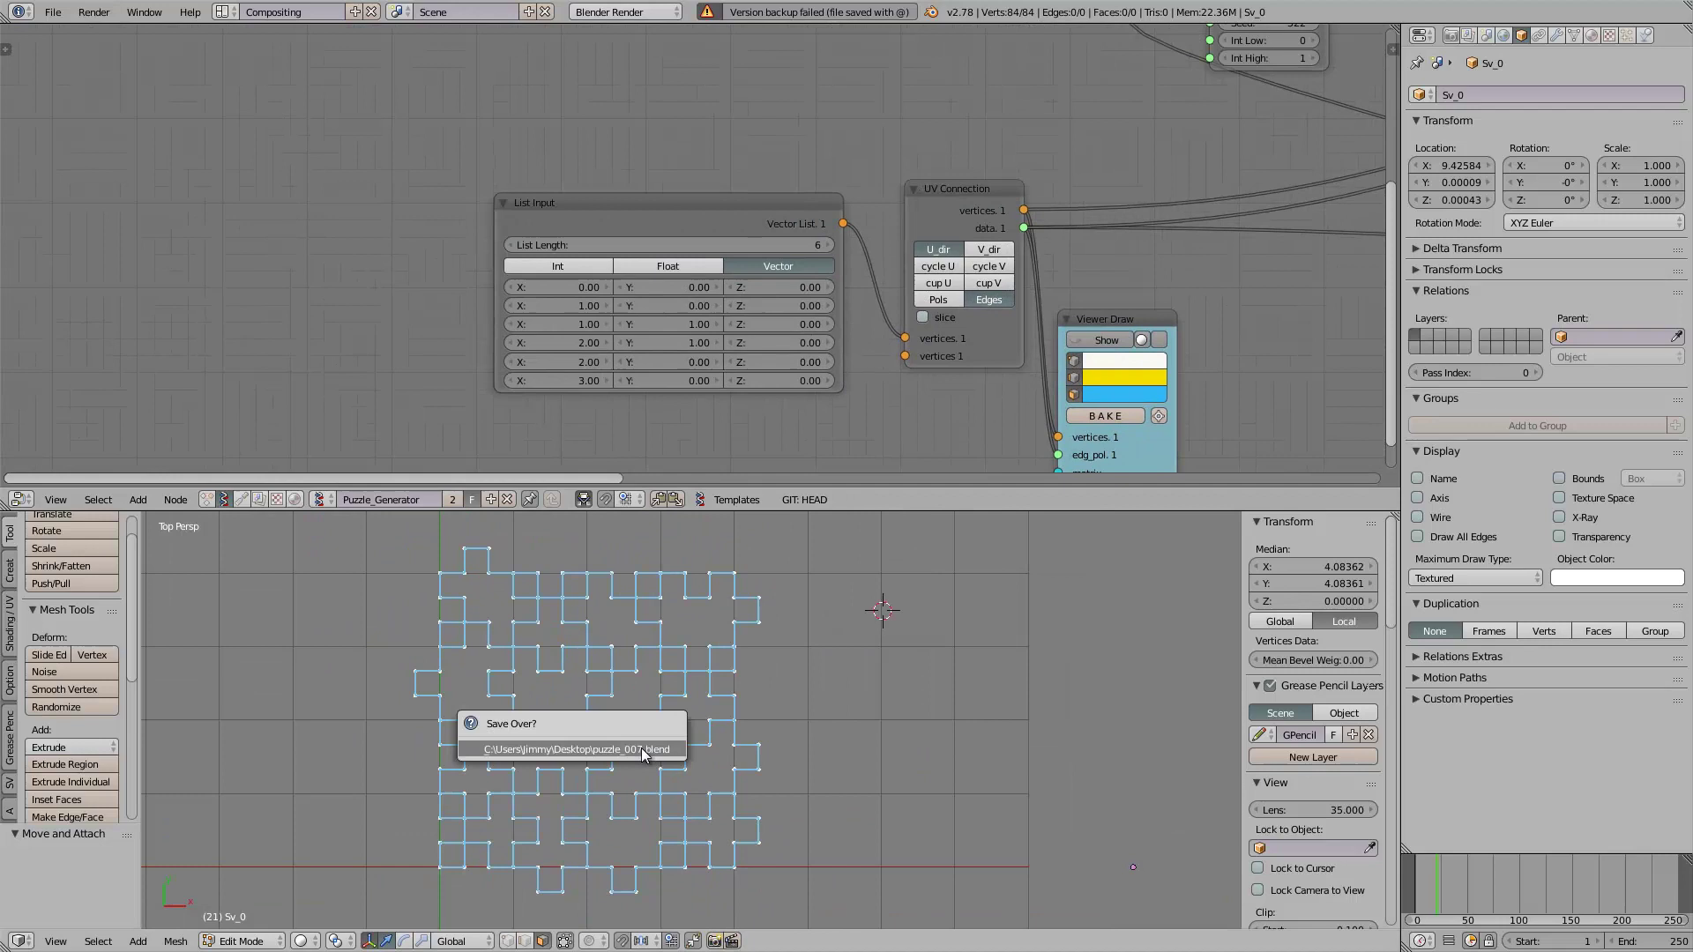
click(649, 751)
Step: Widen the vector List Input node and reshape its square tab to X 0.85 and 1.91 with a height of Y 0.46
scroll(557, 430, up, 4)
middle_drag(541, 383, 495, 323)
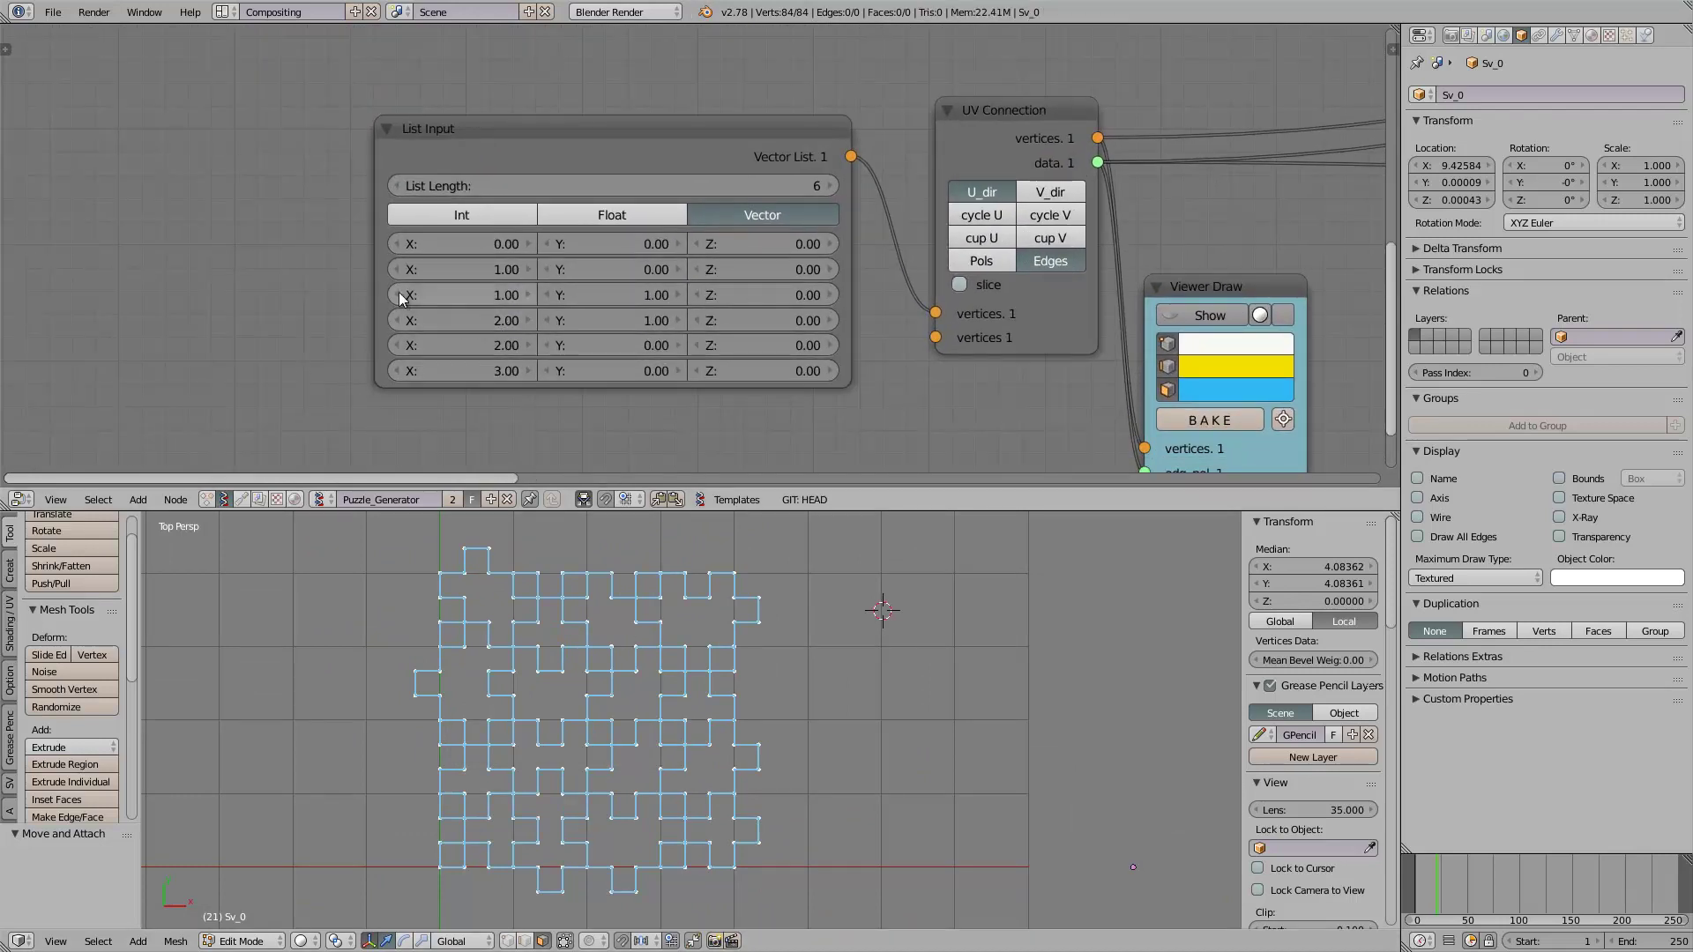
drag(378, 275, 333, 275)
mouse_move(441, 331)
mouse_down()
mouse_move(423, 339)
mouse_move(448, 328)
mouse_up()
mouse_move(587, 295)
mouse_down()
mouse_move(594, 317)
mouse_move(595, 300)
mouse_up()
mouse_move(476, 320)
mouse_down()
mouse_move(462, 345)
mouse_move(492, 346)
mouse_up()
drag(478, 272, 409, 282)
key(Escape)
mouse_move(627, 289)
mouse_down()
mouse_move(621, 314)
mouse_move(605, 303)
mouse_up()
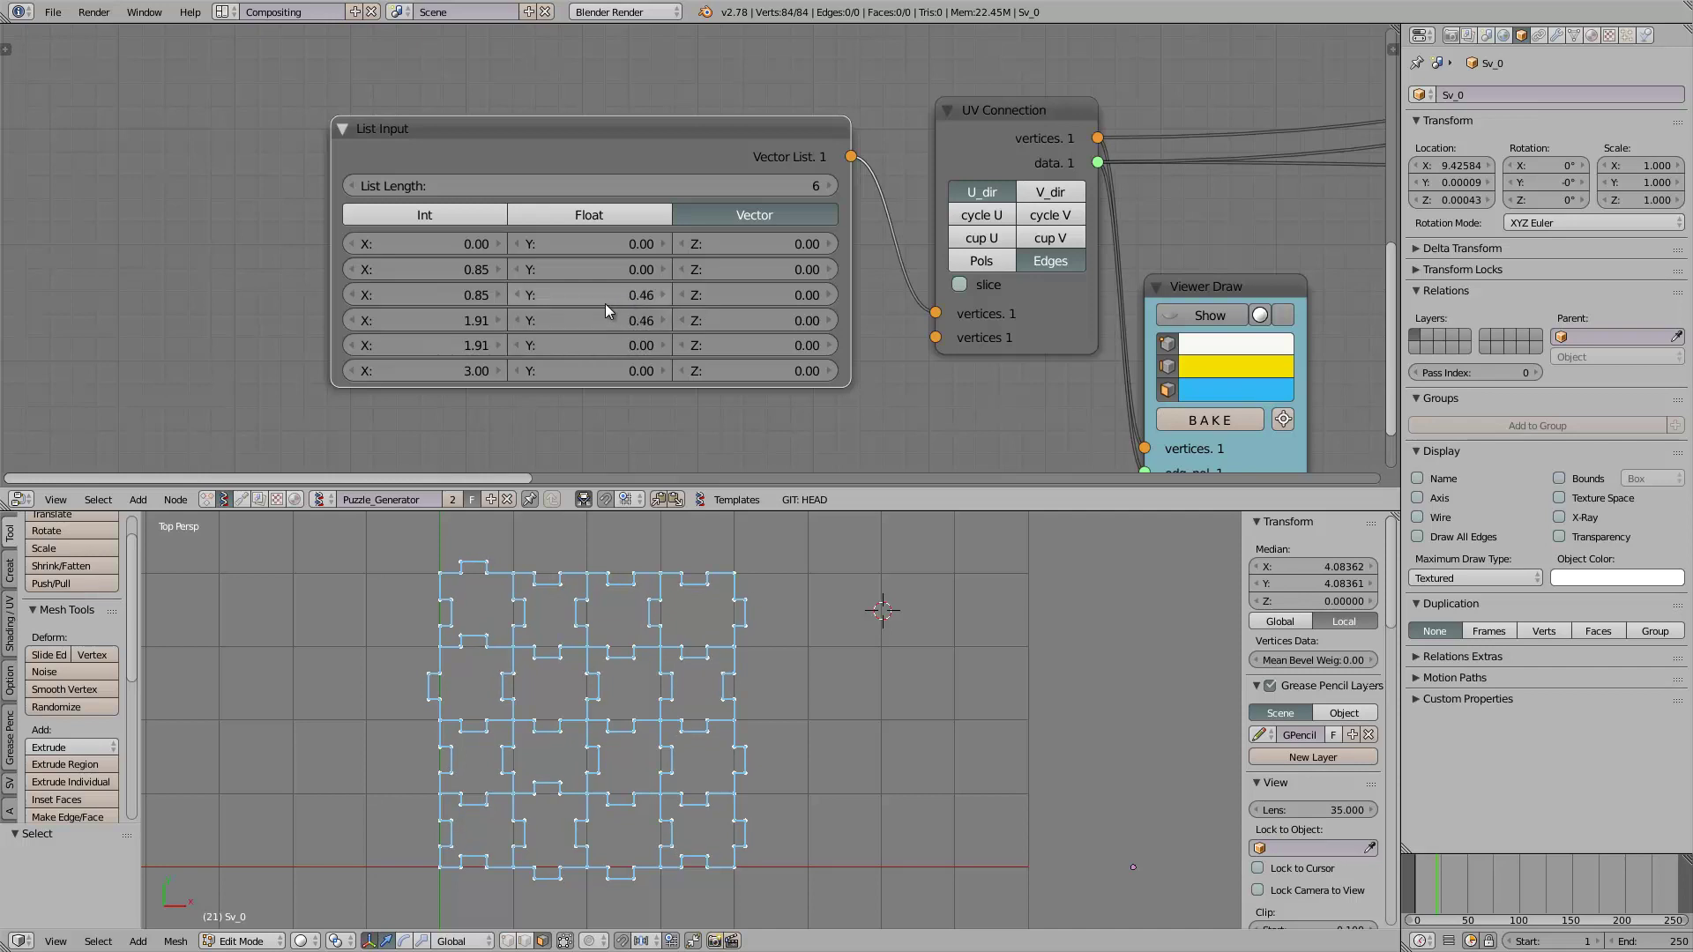
Step: Flare the tab profile by setting the second point's X to 1.15, the third's to 0.82 and the fifth's to 1.79
scroll(605, 303, up, 1)
scroll(443, 333, up, 1)
middle_drag(515, 316, 621, 308)
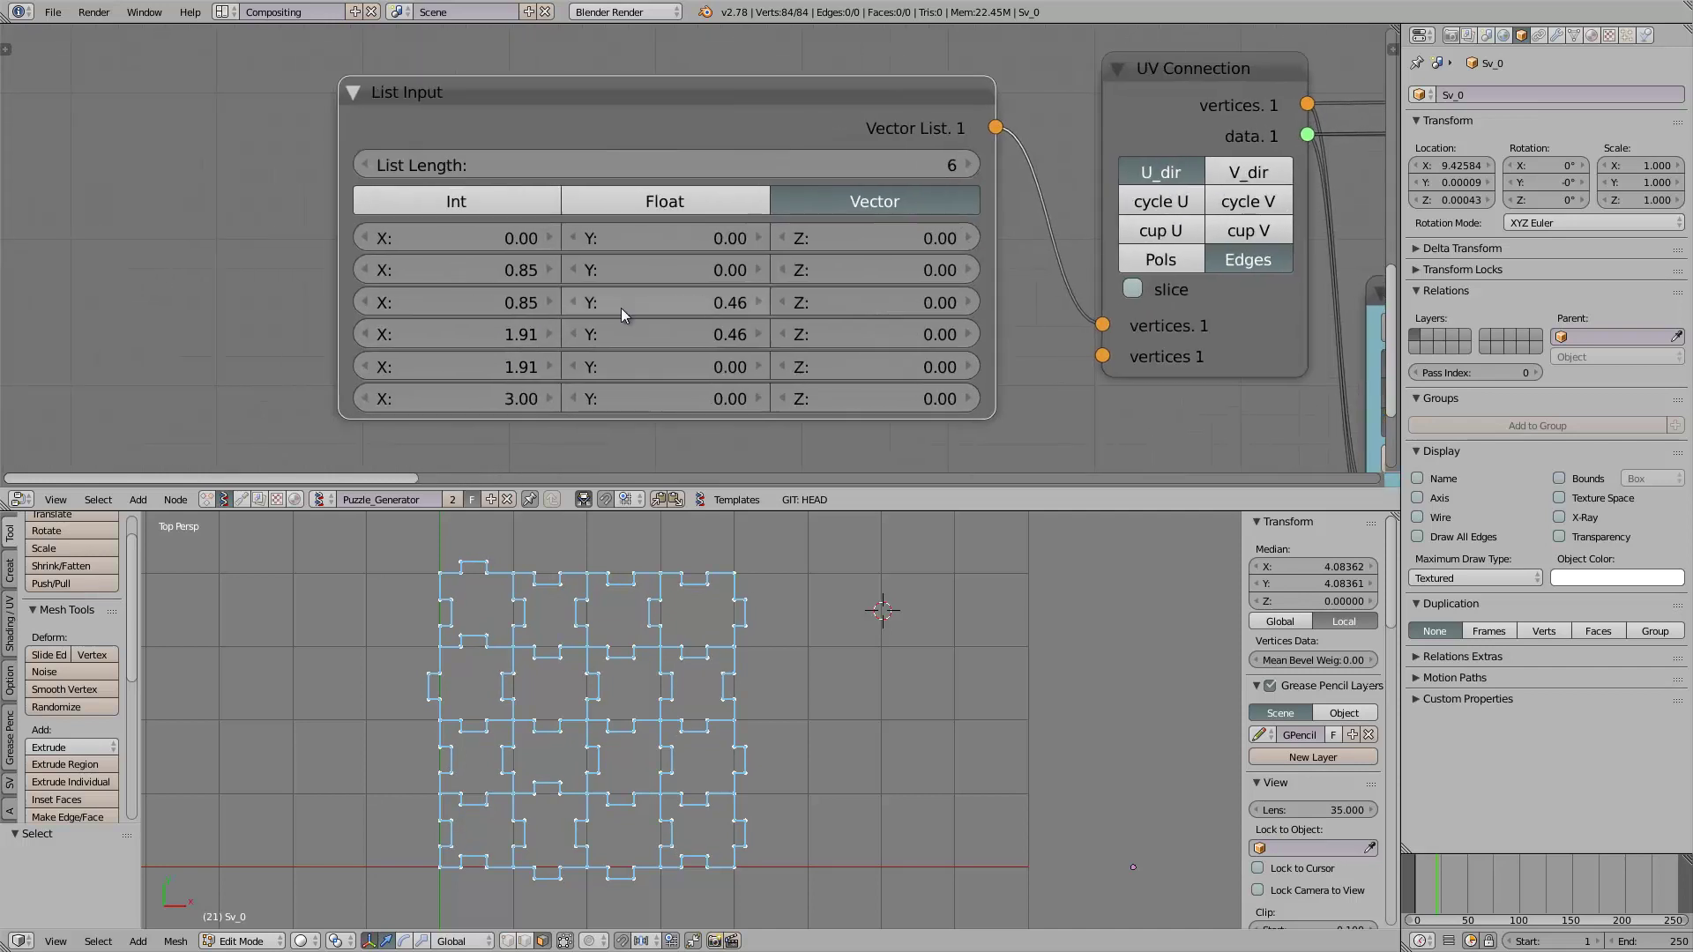
scroll(621, 308, up, 2)
scroll(474, 279, up, 1)
middle_drag(475, 273, 427, 243)
scroll(427, 245, down, 1)
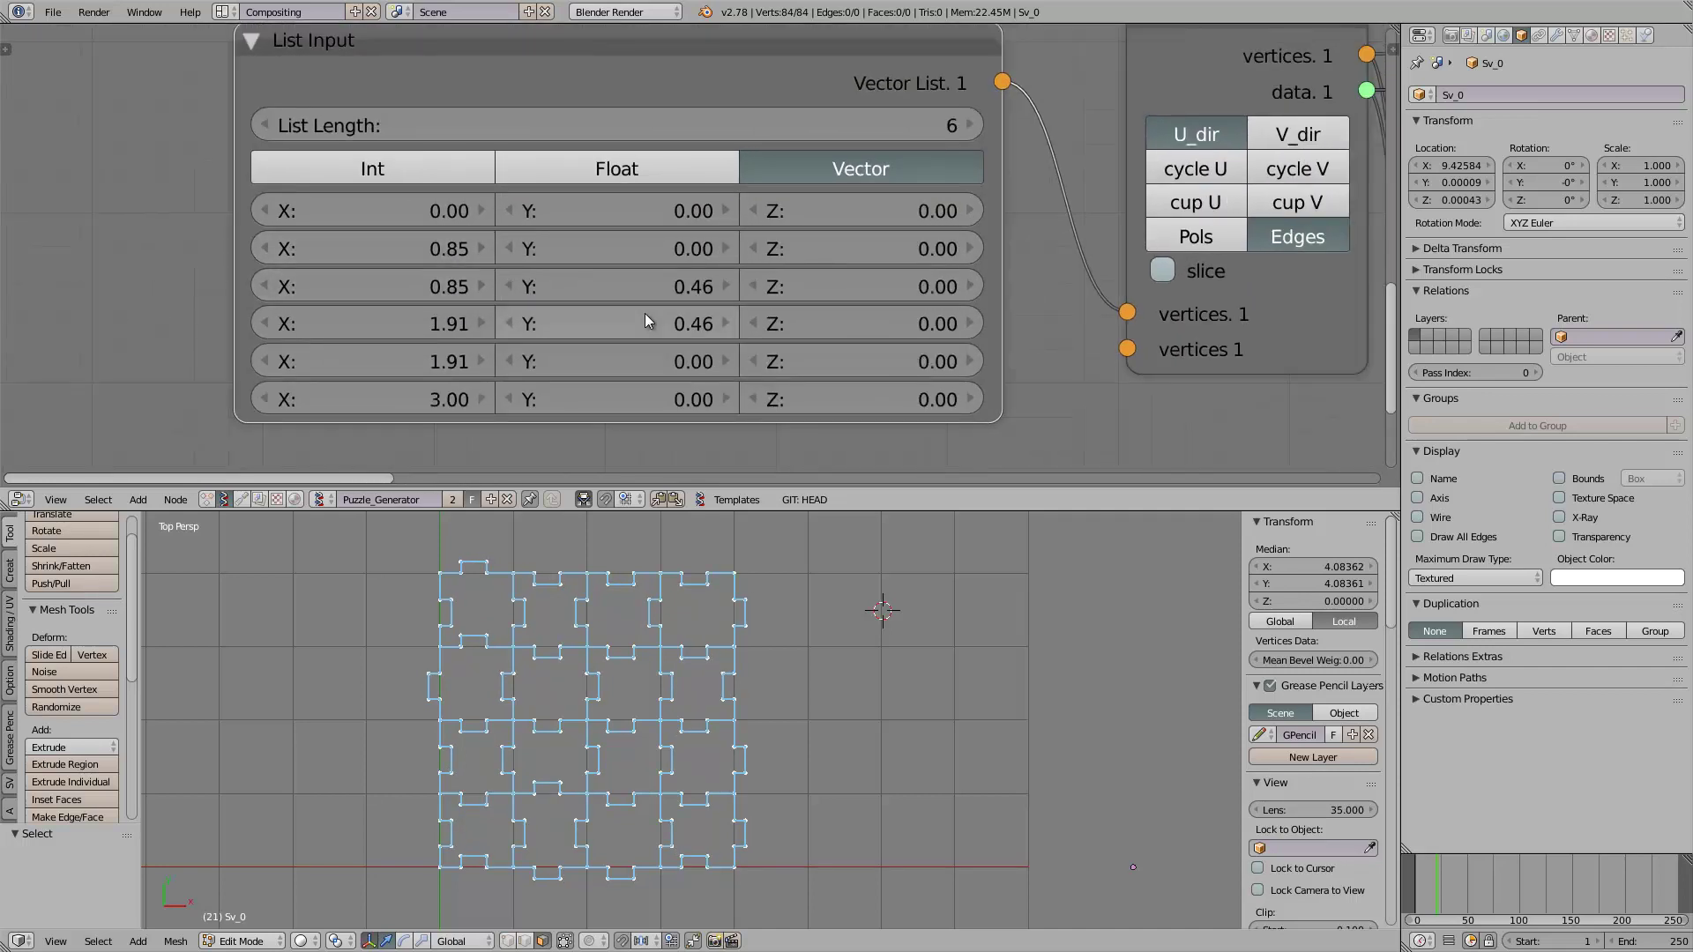
click(432, 251)
text(0.58)
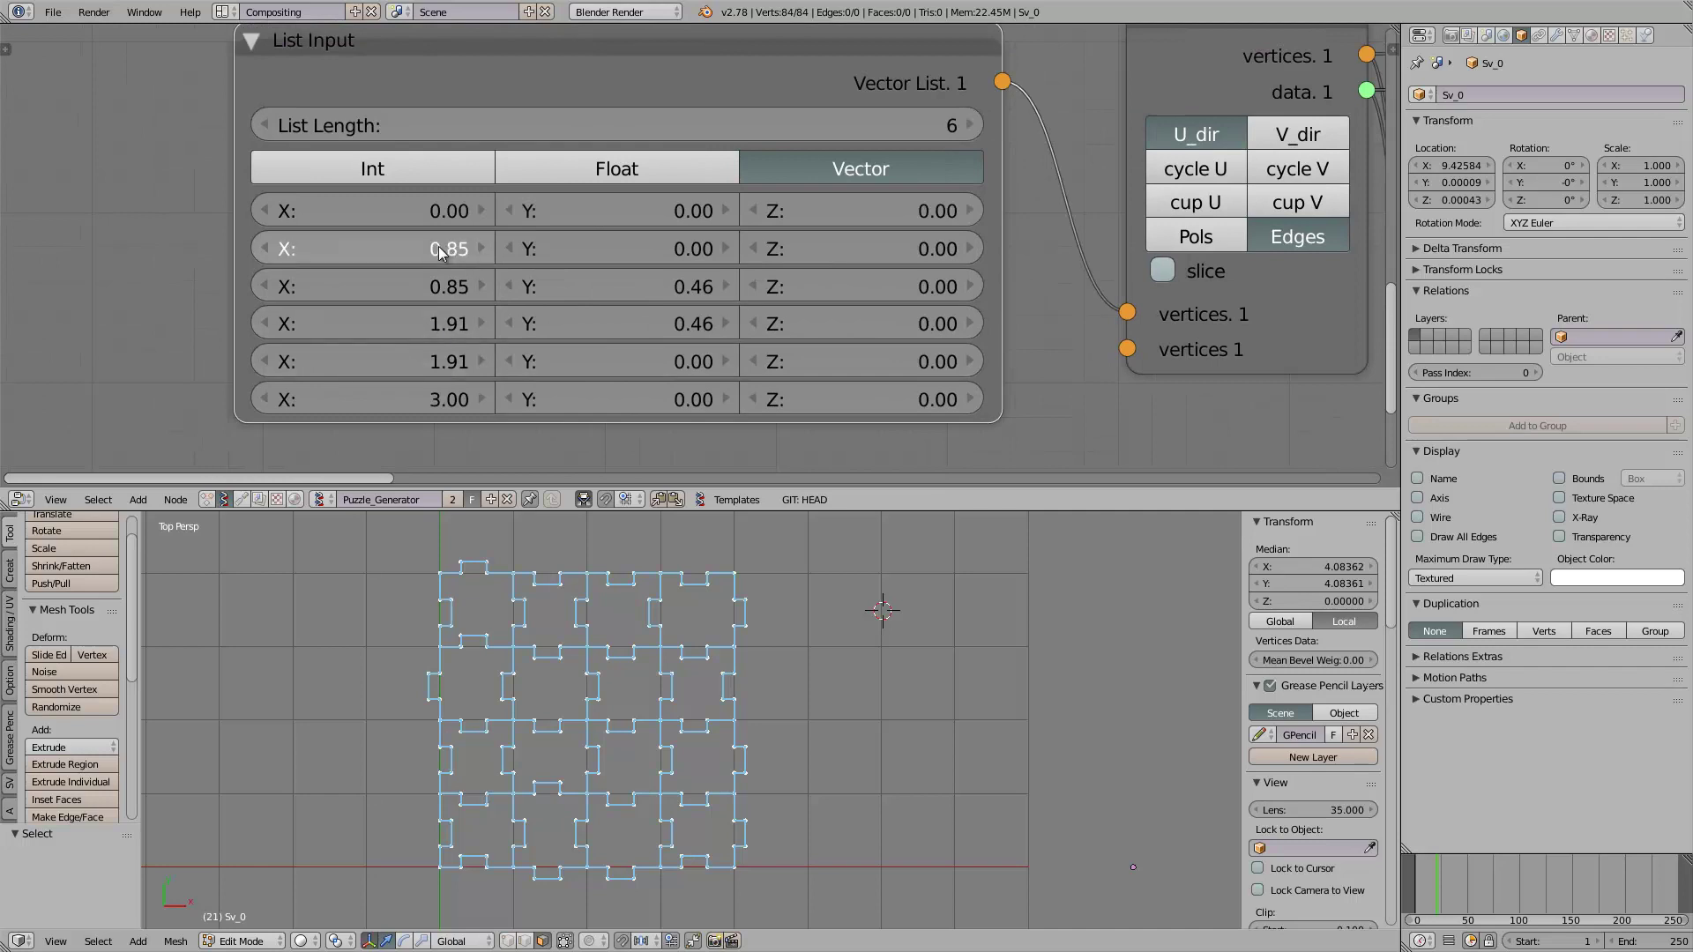
key(Return)
drag(434, 253, 450, 325)
drag(438, 364, 449, 320)
scroll(613, 626, up, 3)
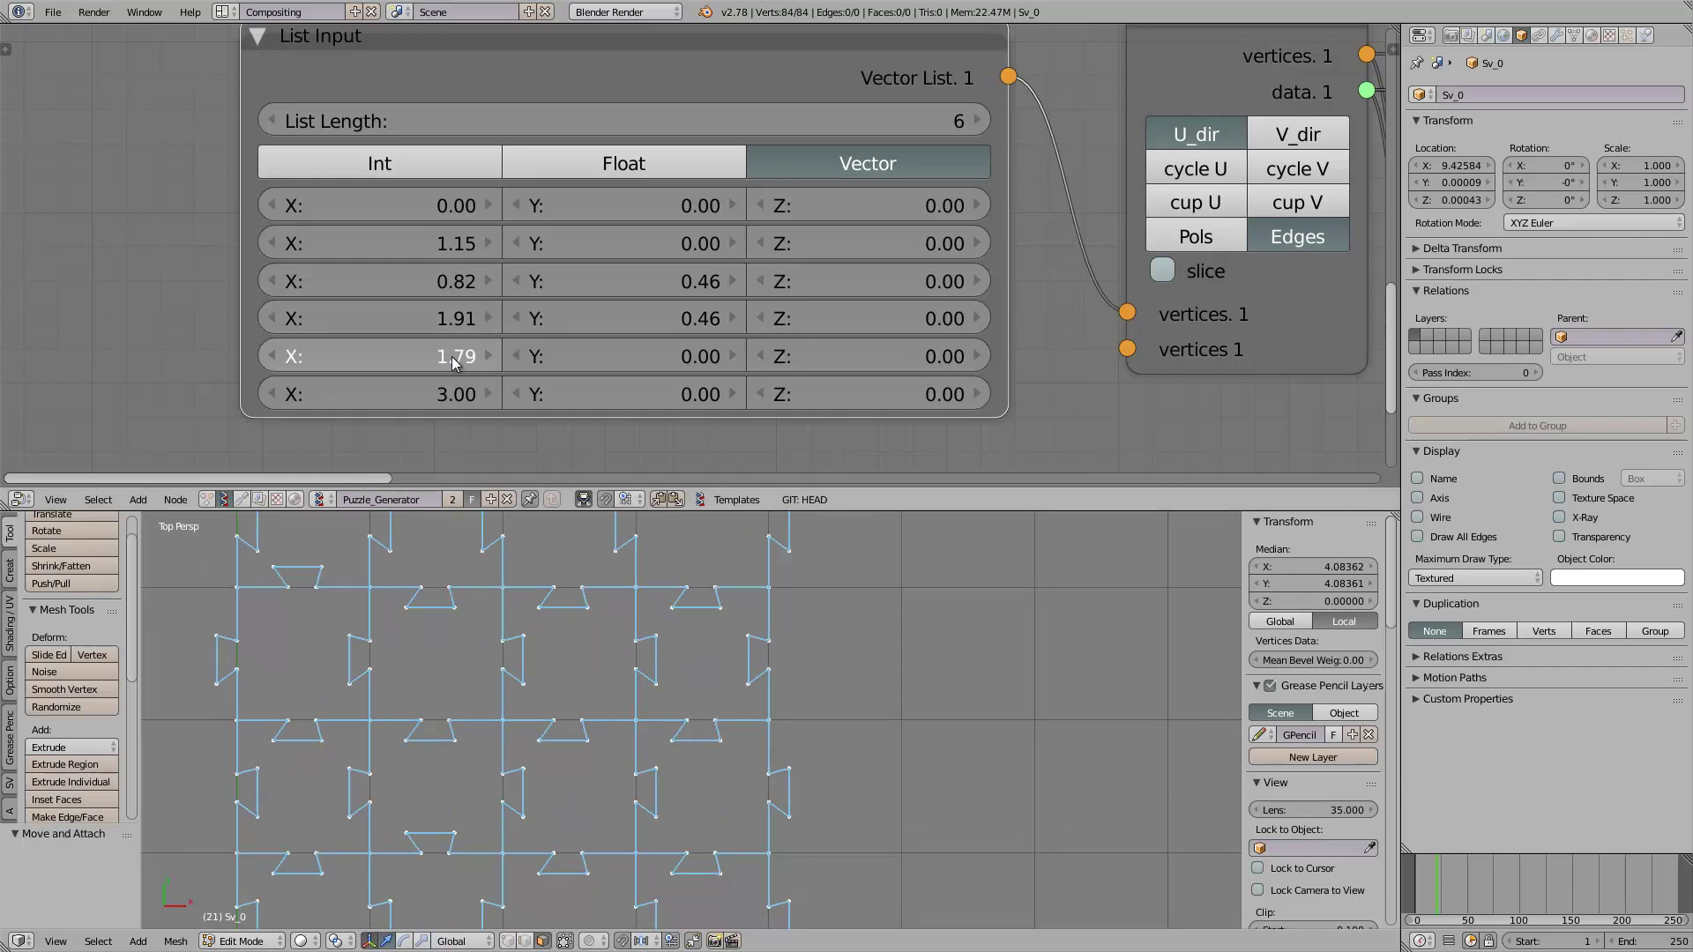
Step: Set the fifth profile point's X to 1.73, the second's to 1.03 and both outer tab points' Y to 0.76
drag(456, 362, 446, 356)
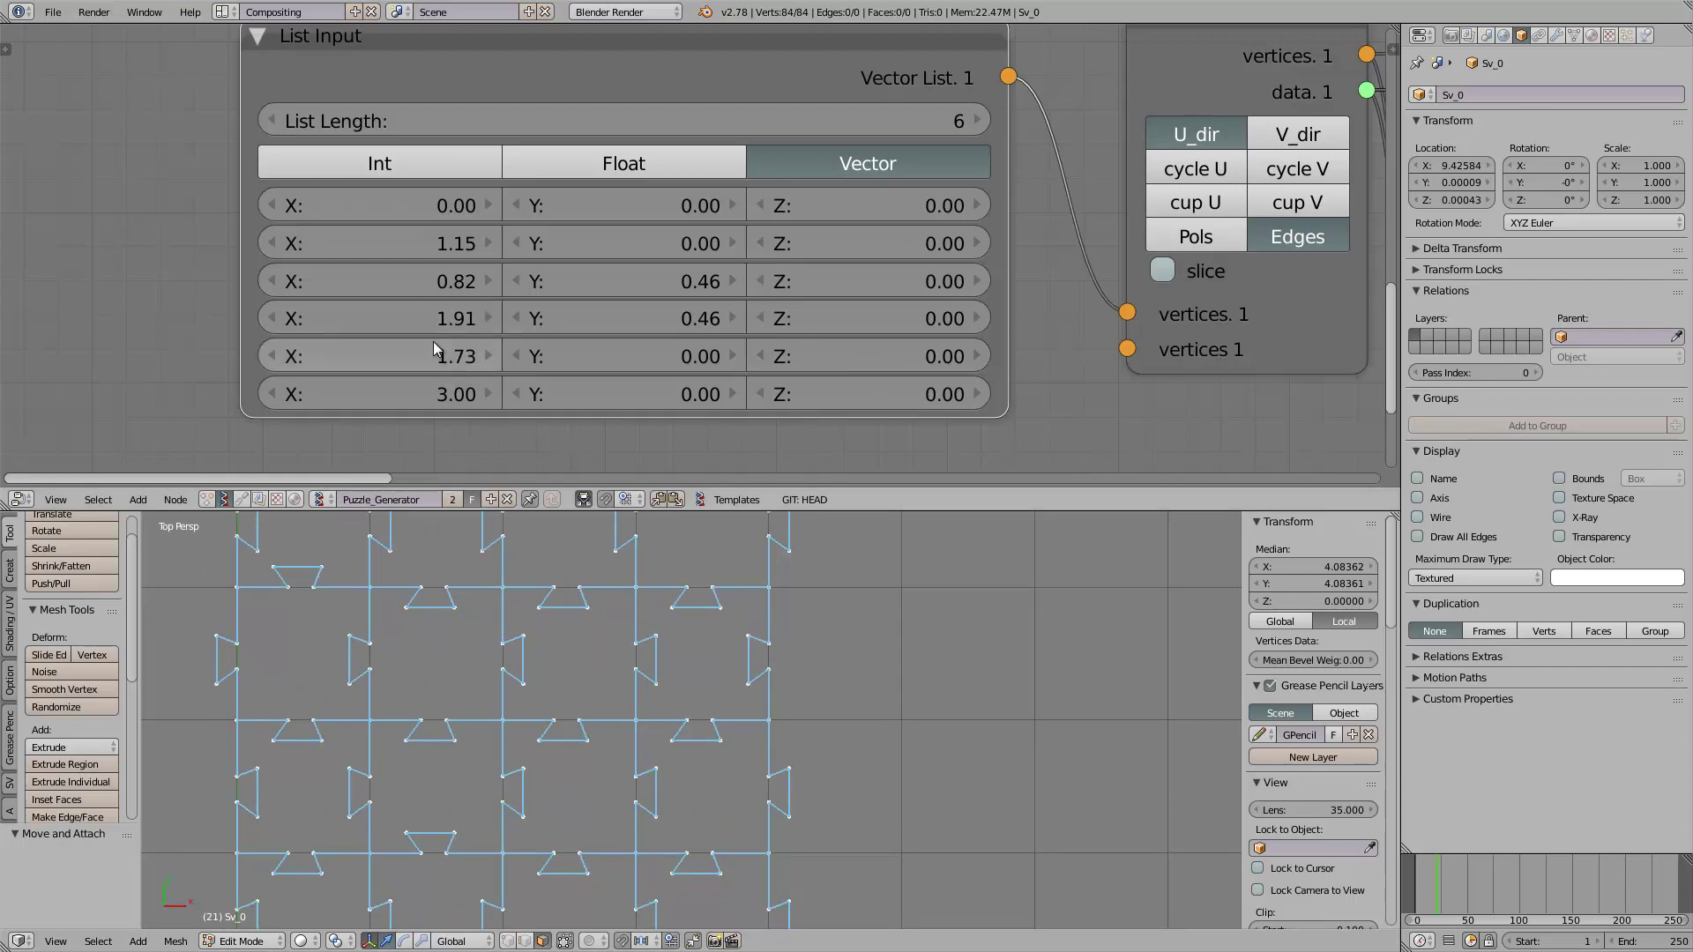
drag(431, 246, 426, 246)
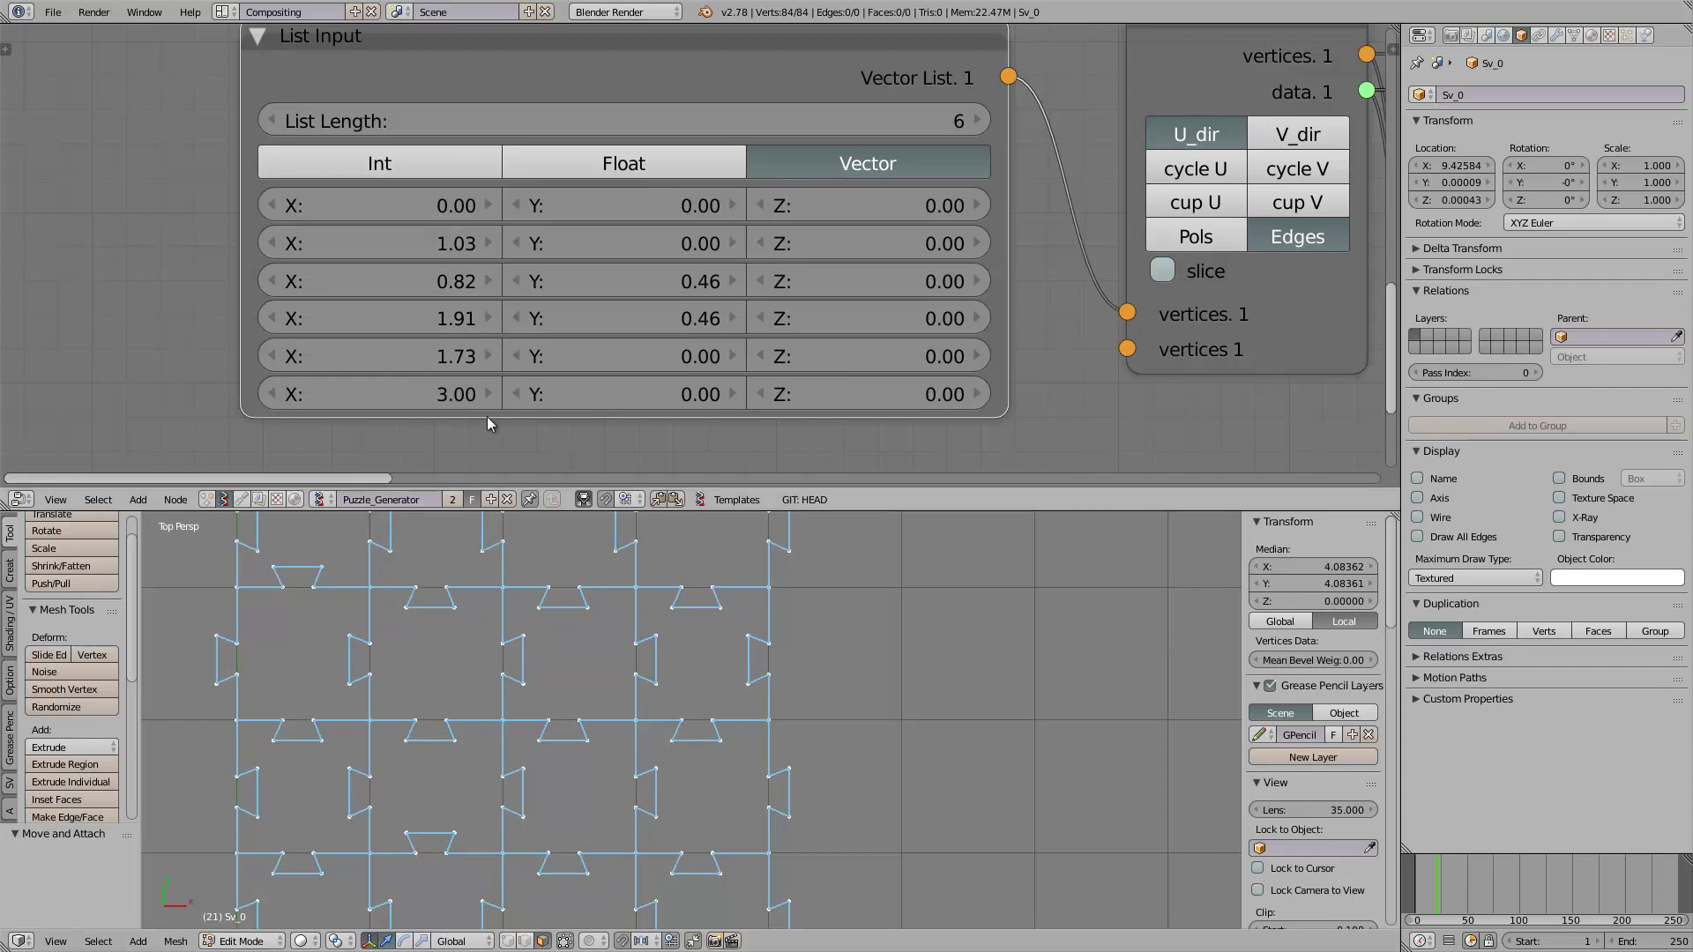
drag(577, 297, 626, 314)
Step: Inspect the interlocking tabs of the puzzle grid in the 3D view from several angles and distances
scroll(694, 654, down, 3)
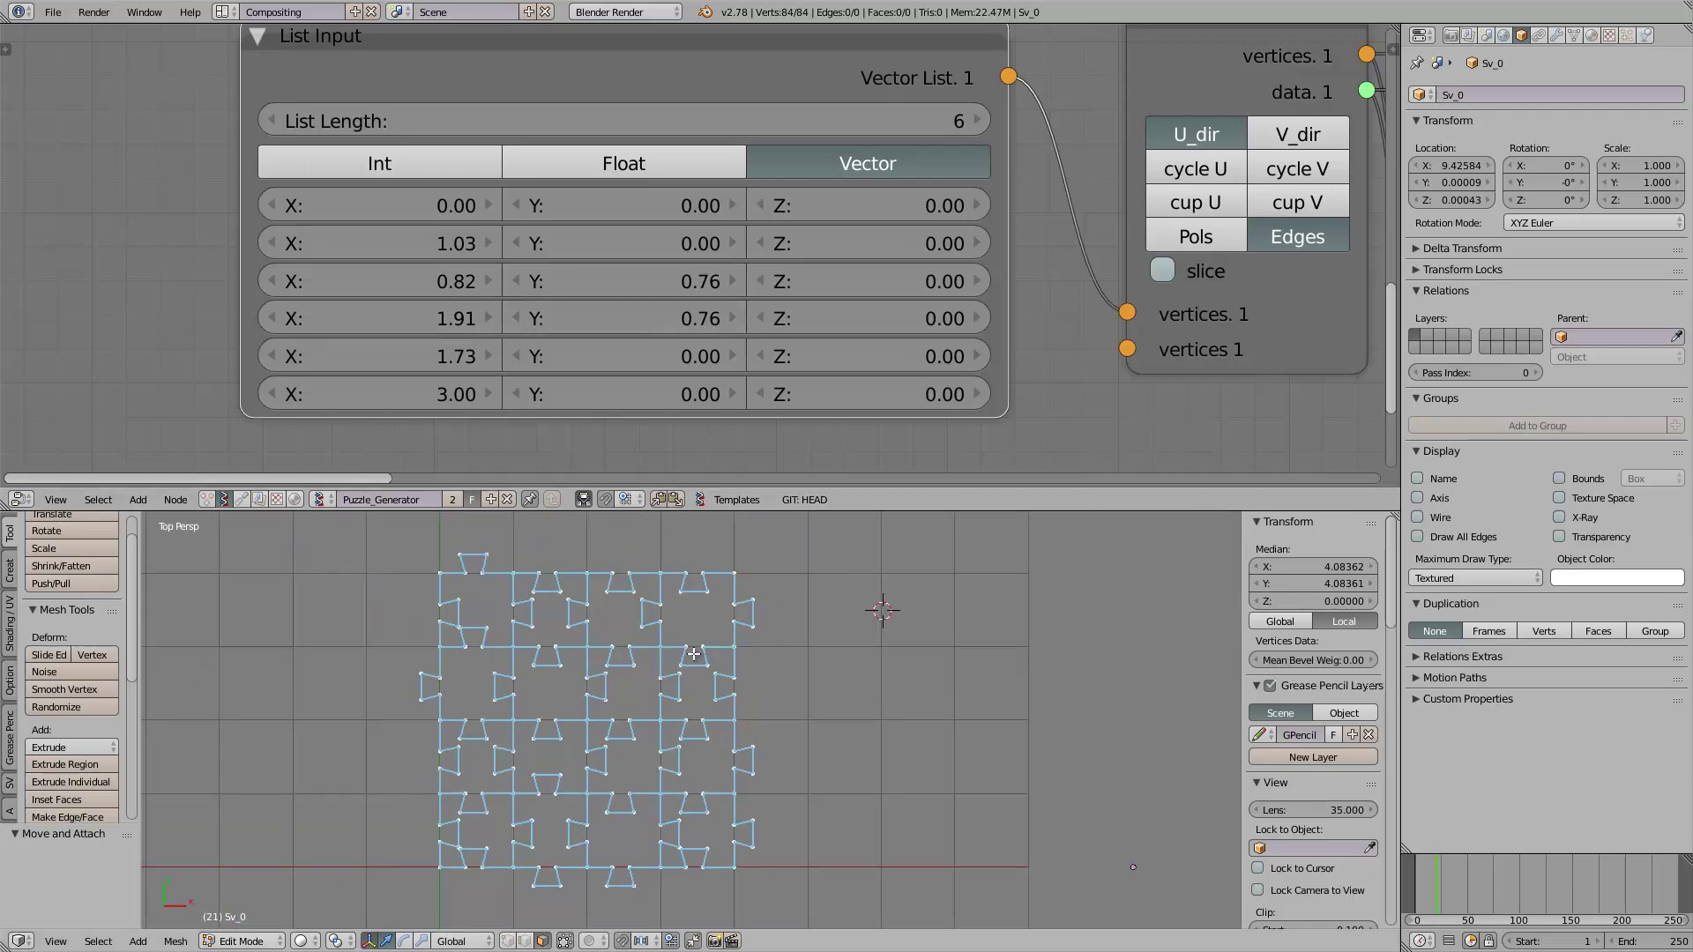
middle_drag(587, 733, 688, 685)
middle_drag(773, 735, 693, 720)
scroll(672, 781, up, 3)
scroll(720, 773, down, 4)
scroll(693, 719, down, 1)
scroll(656, 701, up, 3)
middle_drag(614, 662, 638, 732)
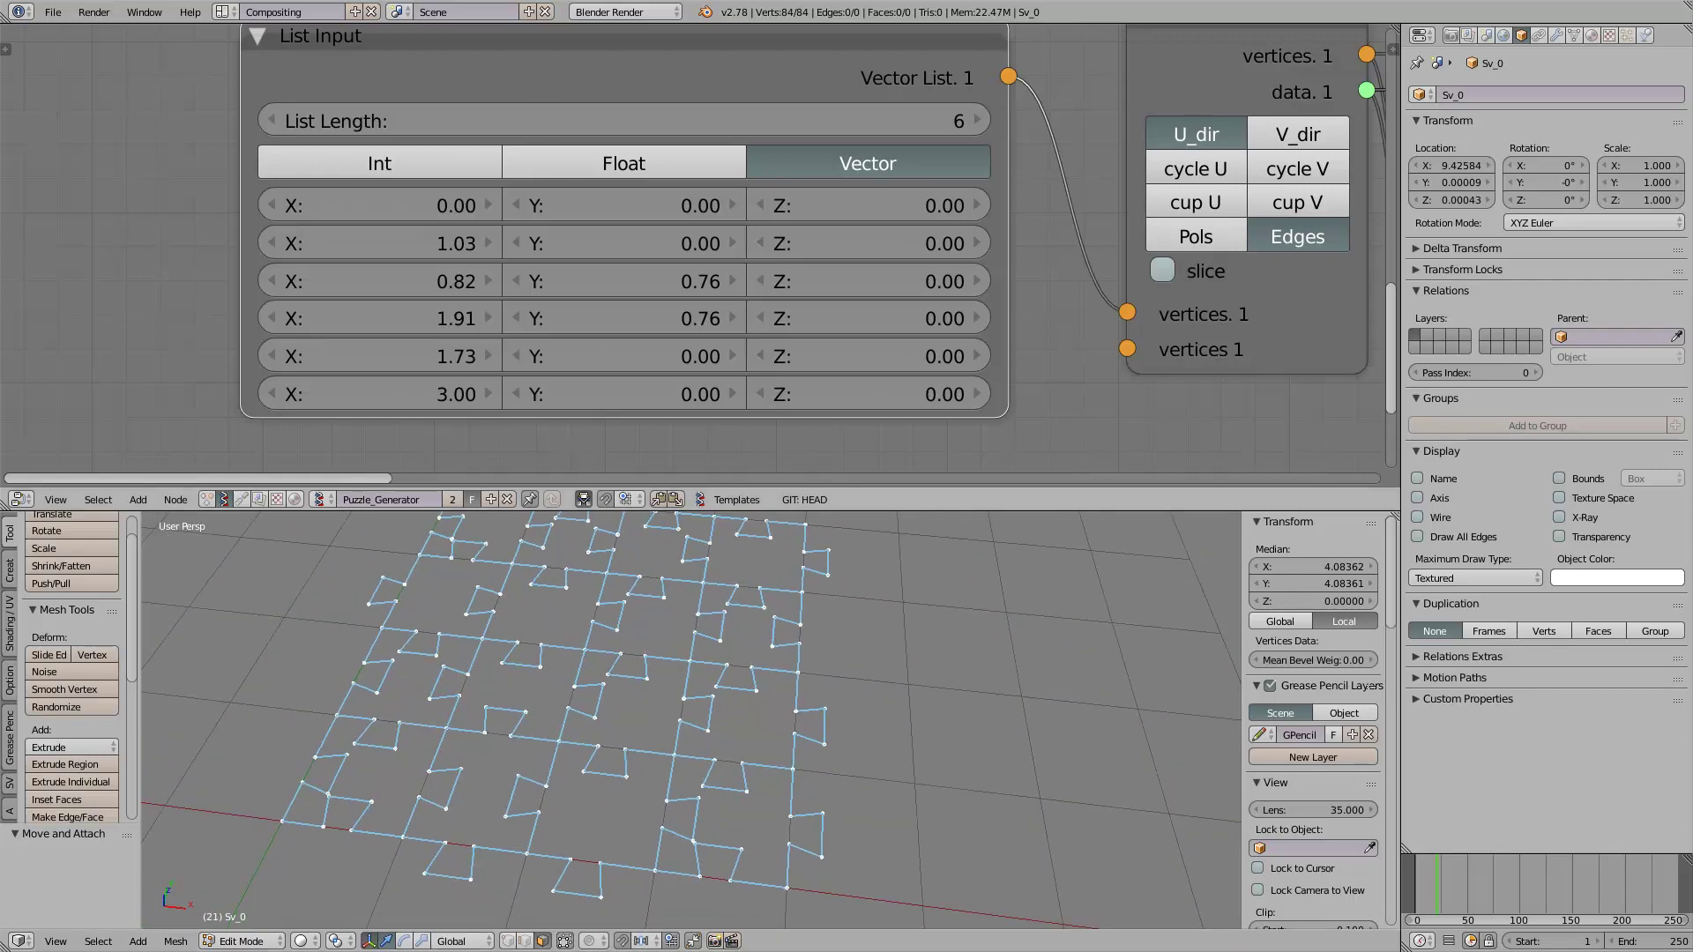
scroll(606, 711, down, 5)
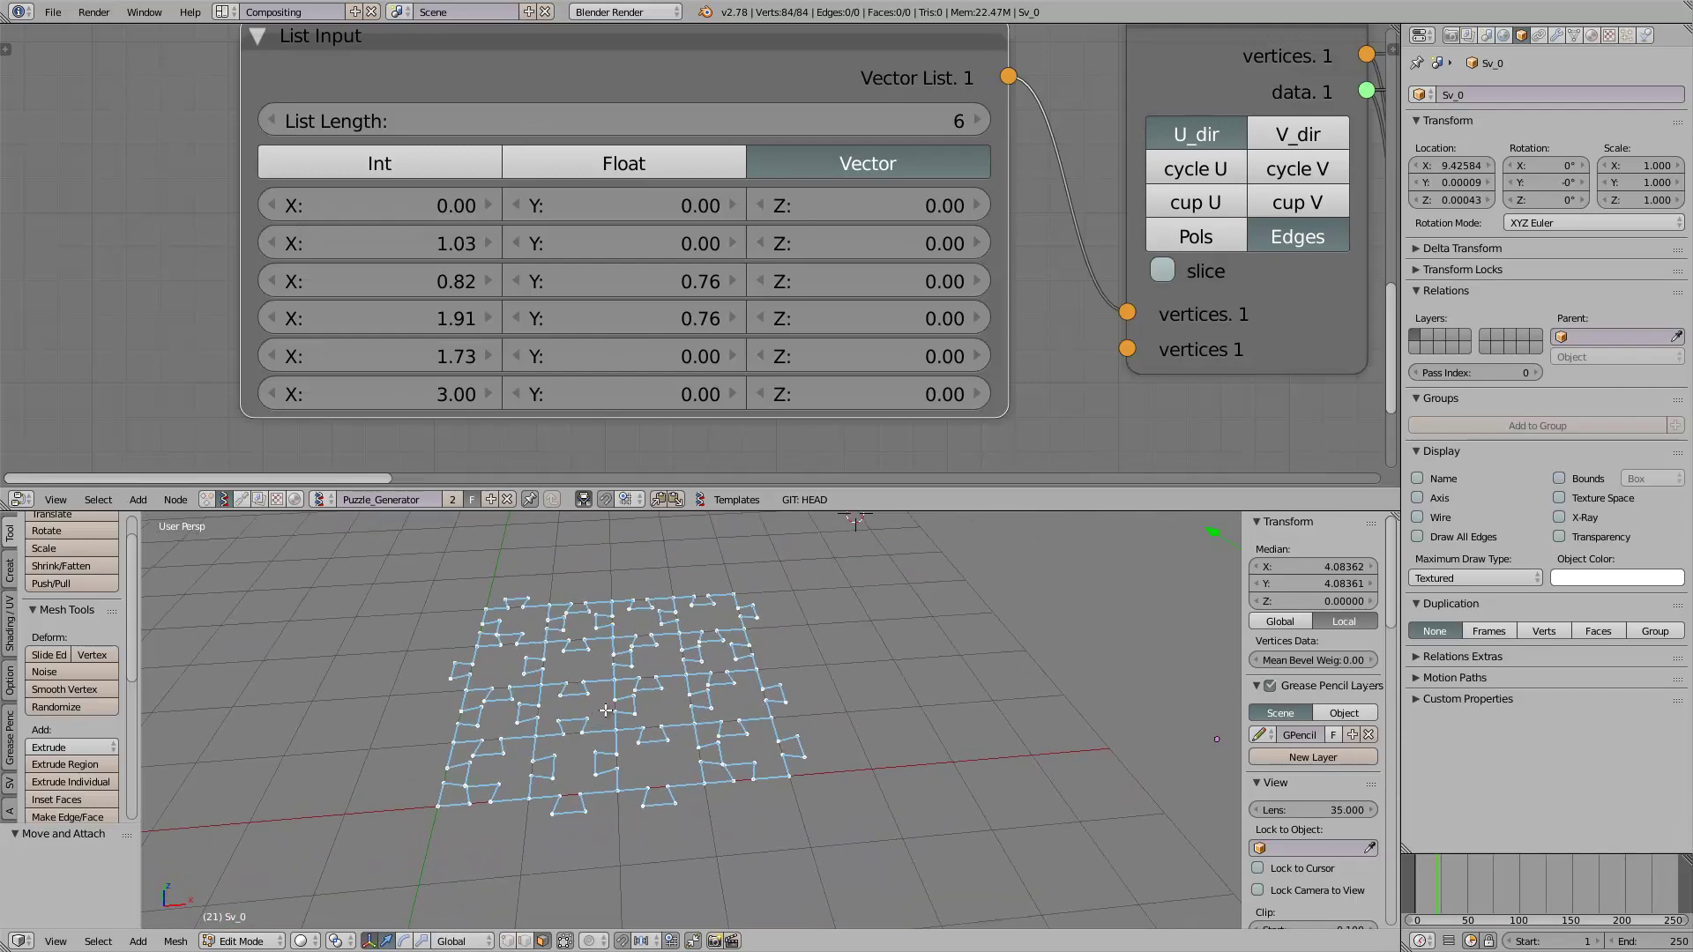
middle_drag(612, 710, 591, 708)
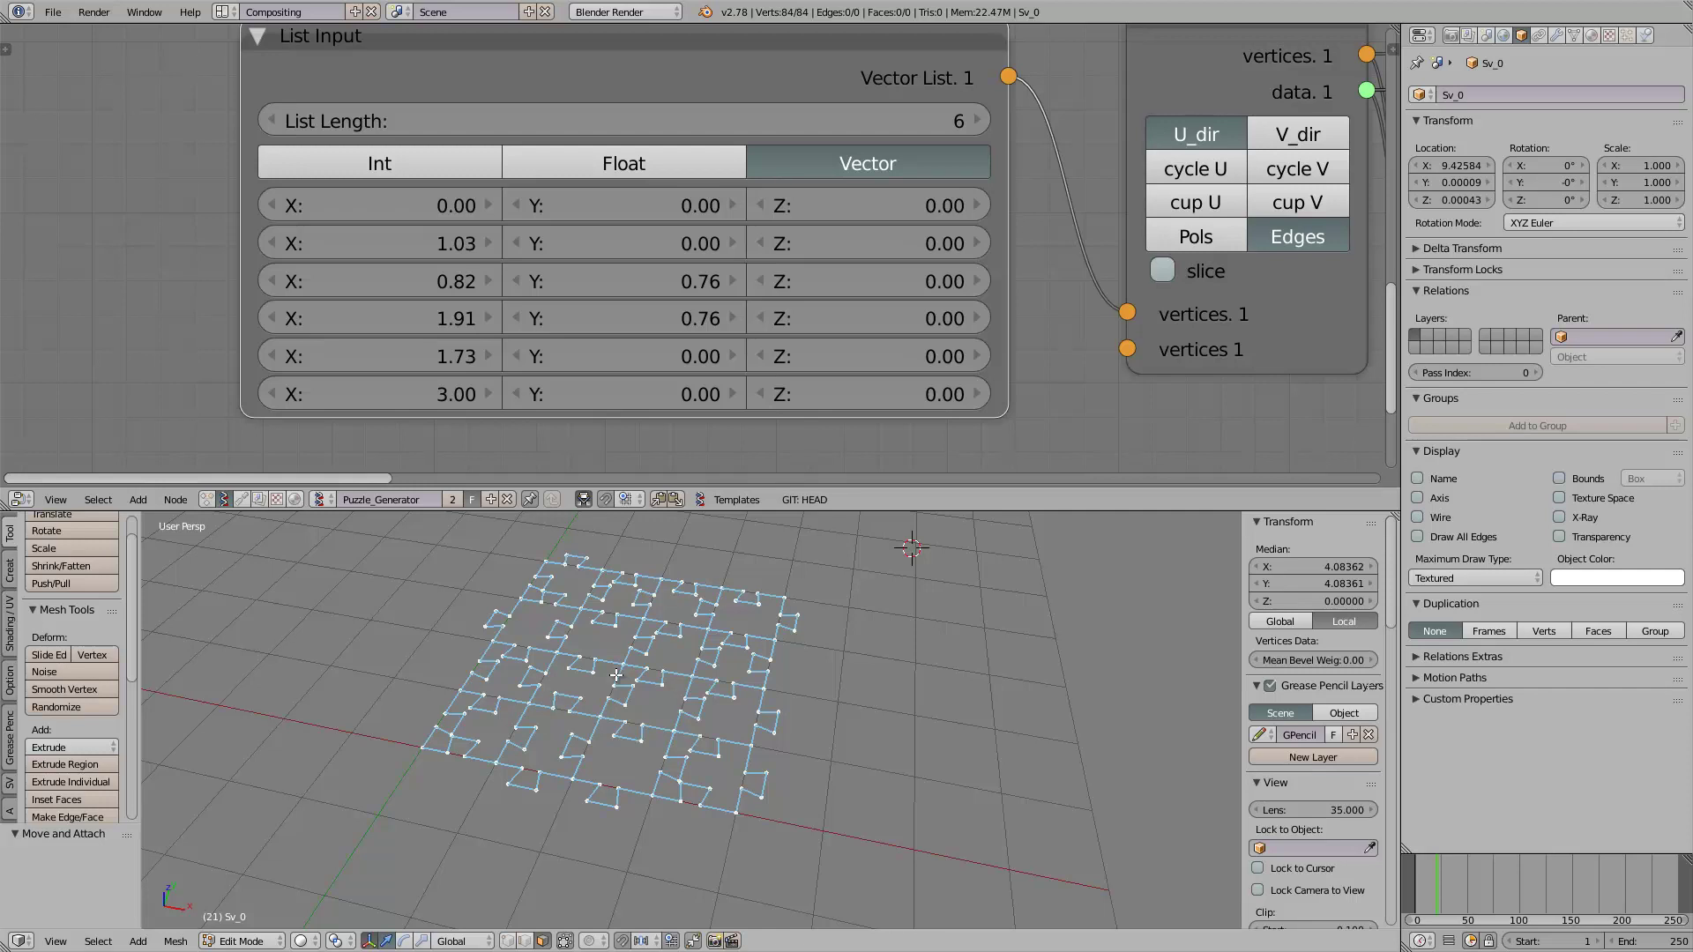
scroll(497, 650, up, 6)
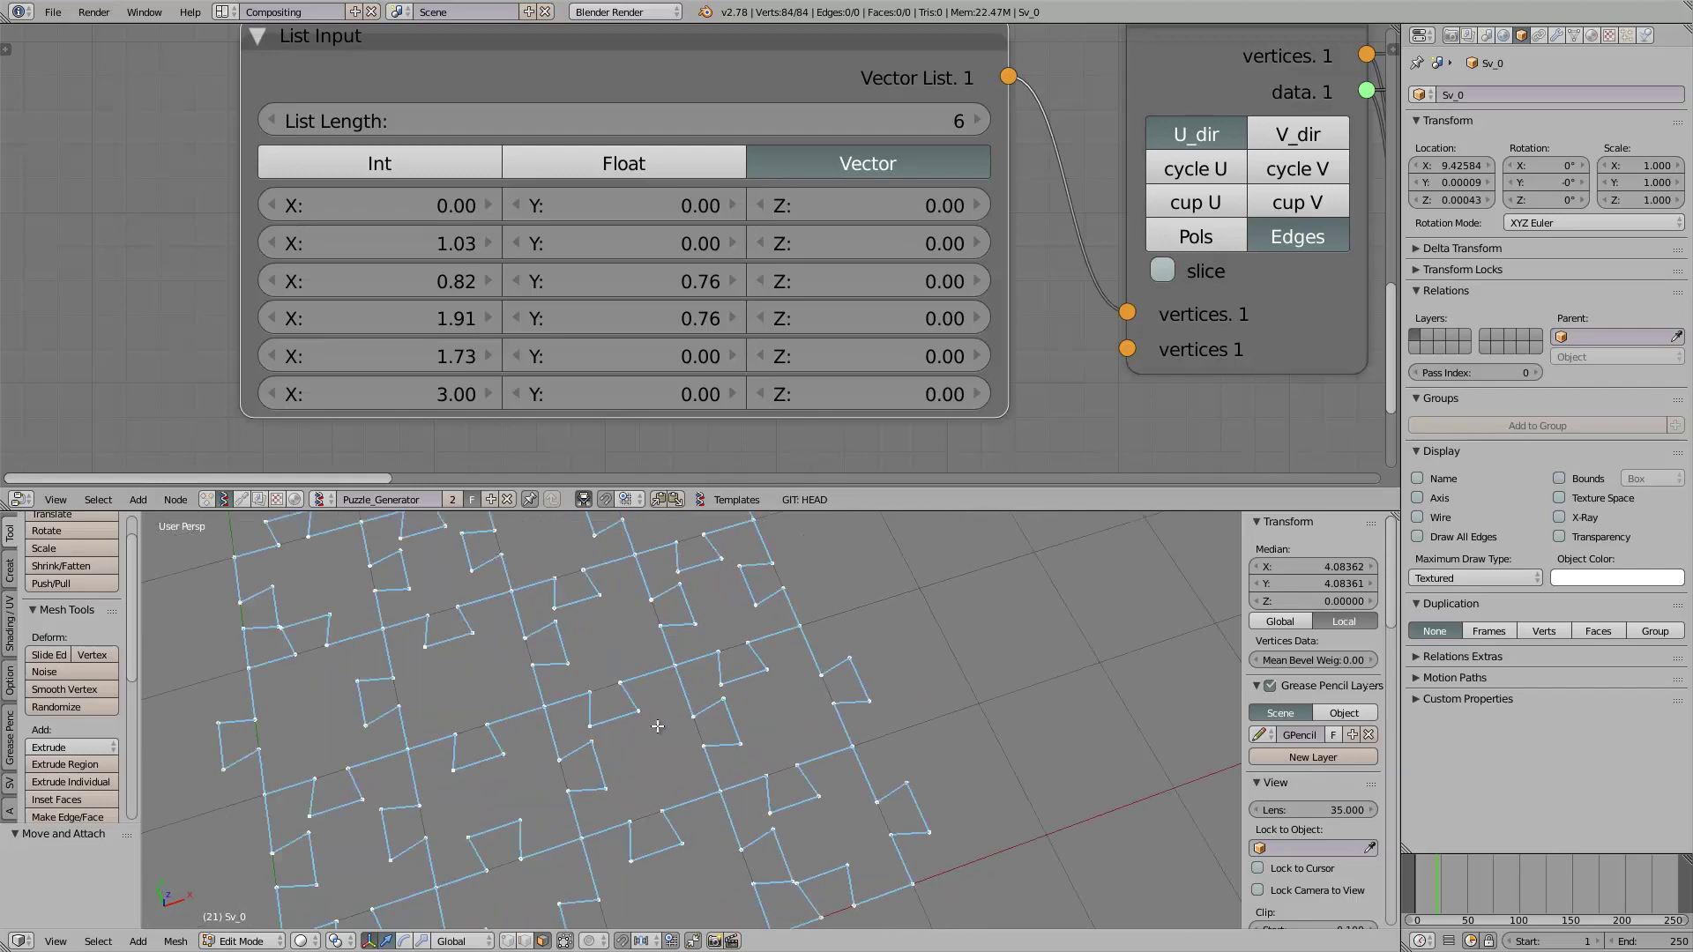
scroll(656, 703, down, 3)
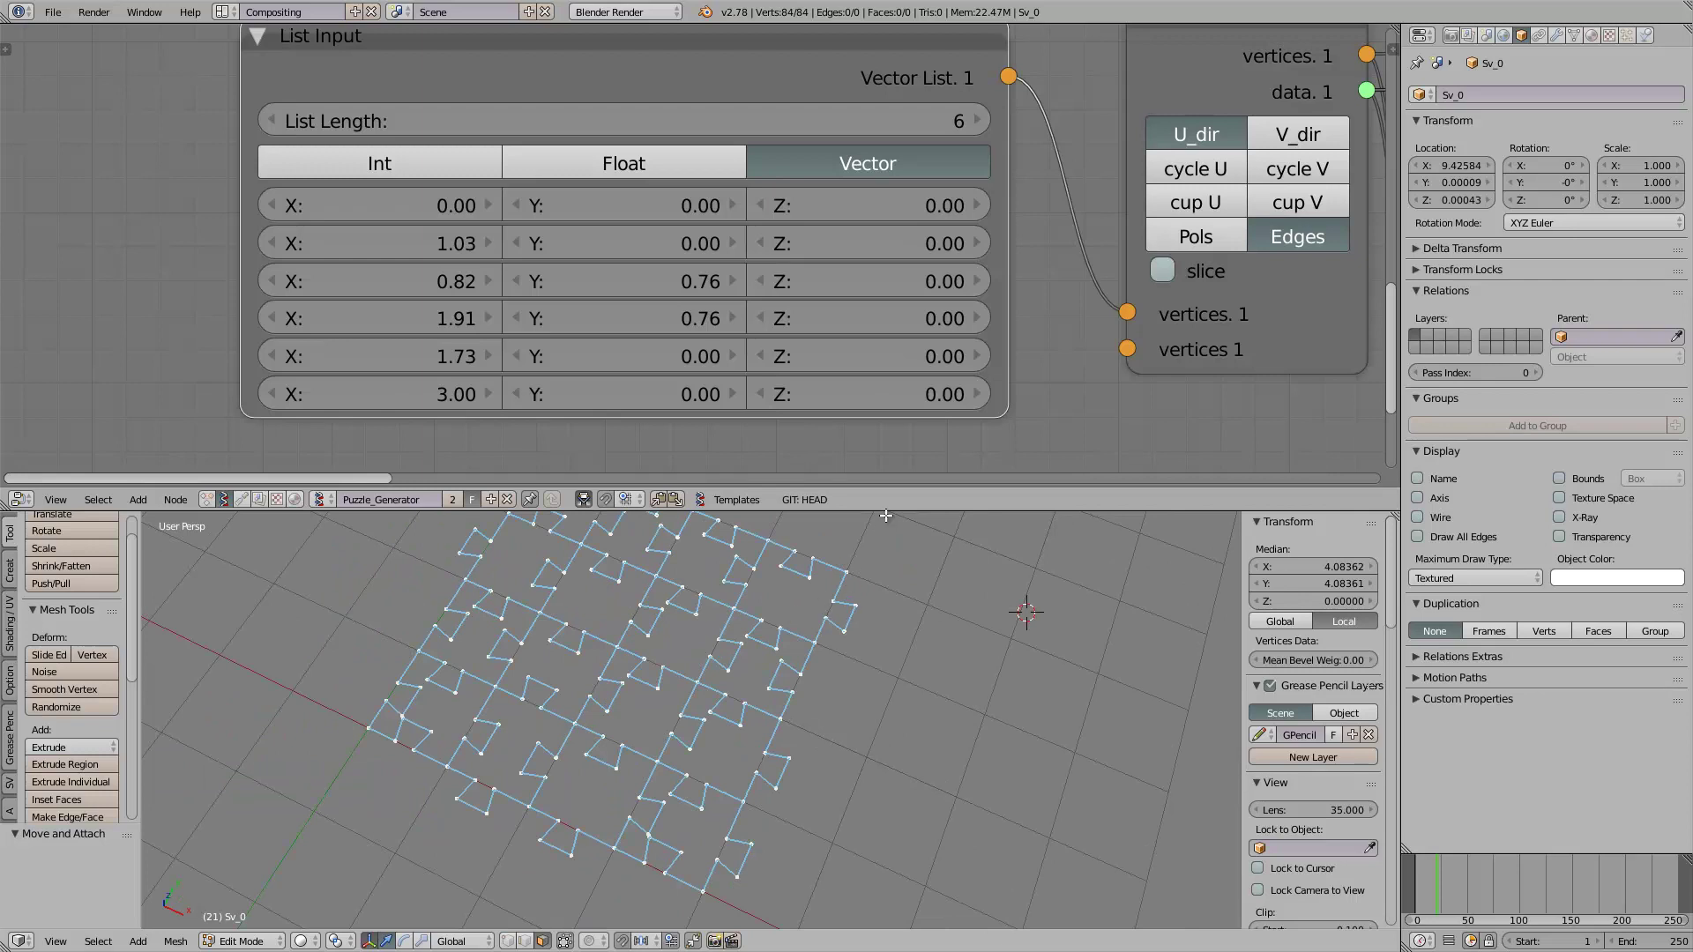
Step: Enlarge the 3D viewport and switch it back to the top view
drag(889, 512, 807, 431)
middle_drag(890, 609, 767, 634)
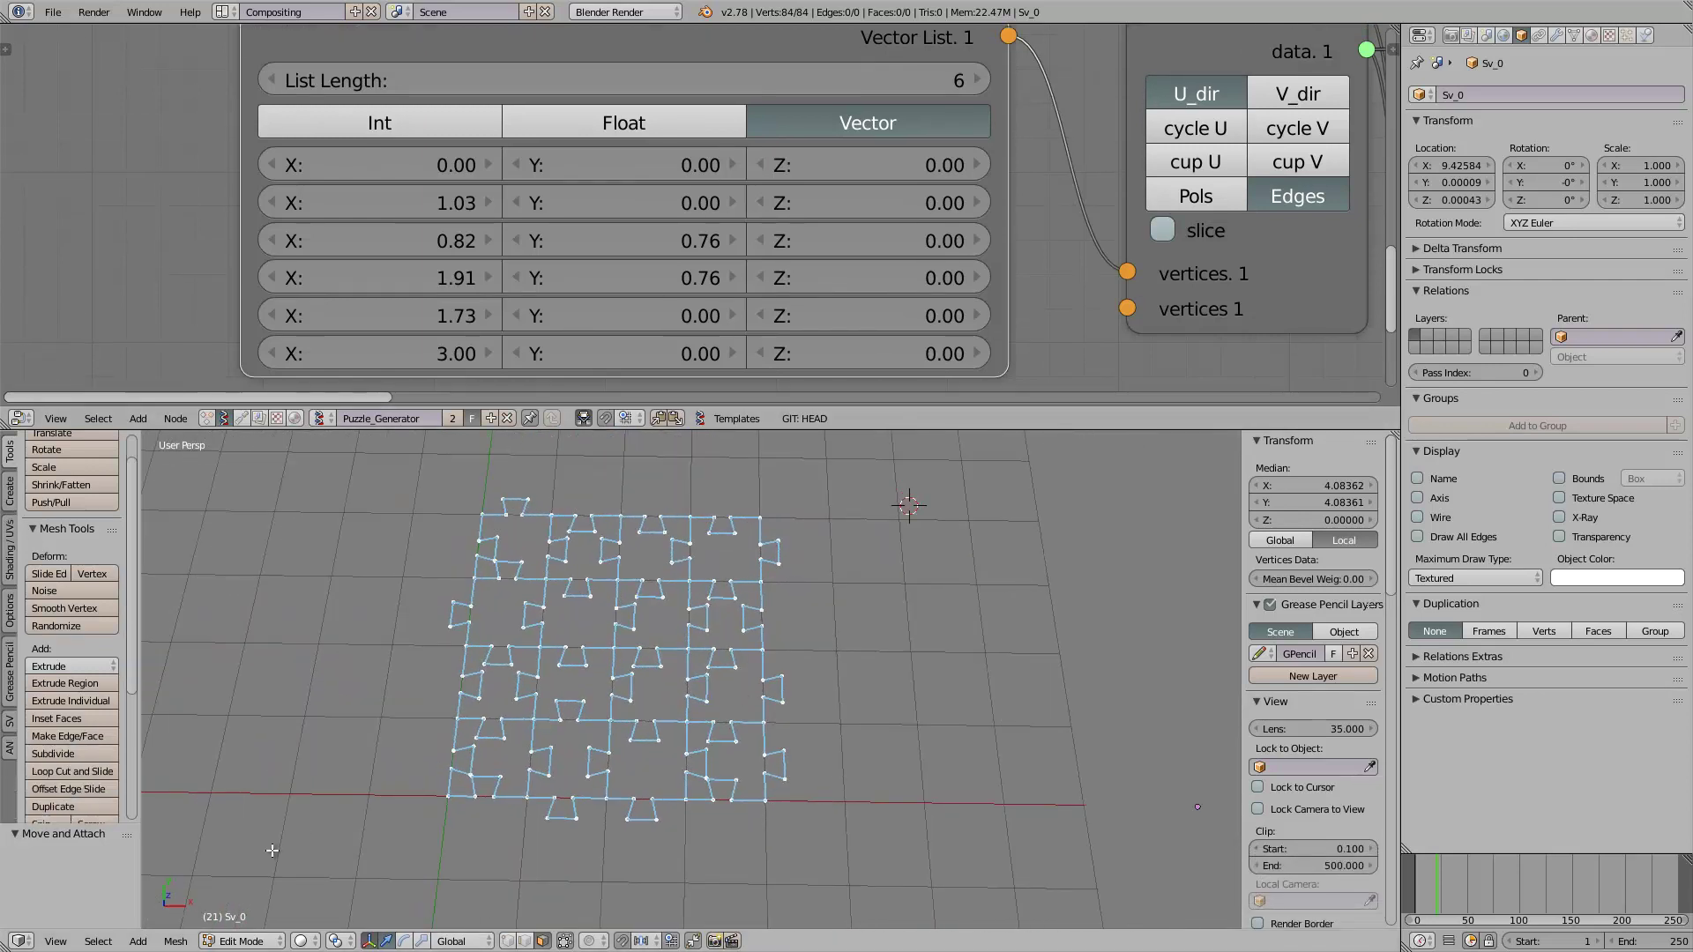
click(40, 941)
click(71, 858)
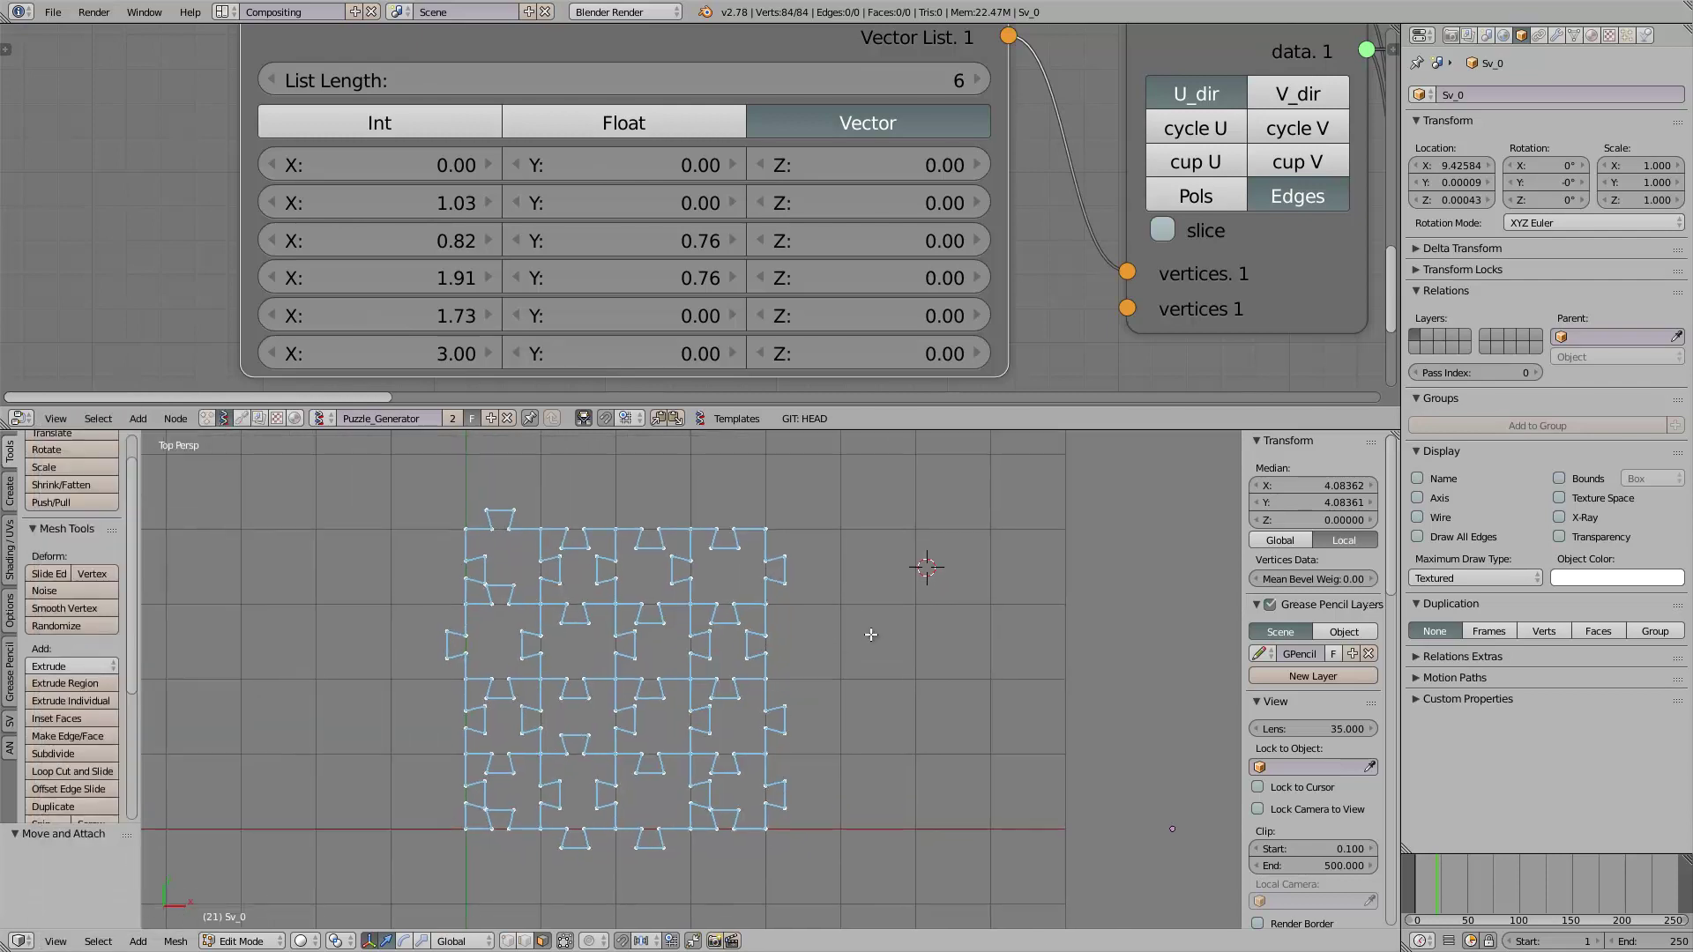
Step: Change the Seed of the Random Num Gen node to vary which tabs are flipped
scroll(824, 284, down, 4)
mouse_move(640, 176)
mouse_down()
mouse_move(615, 160)
mouse_move(684, 194)
mouse_up()
scroll(684, 194, down, 1)
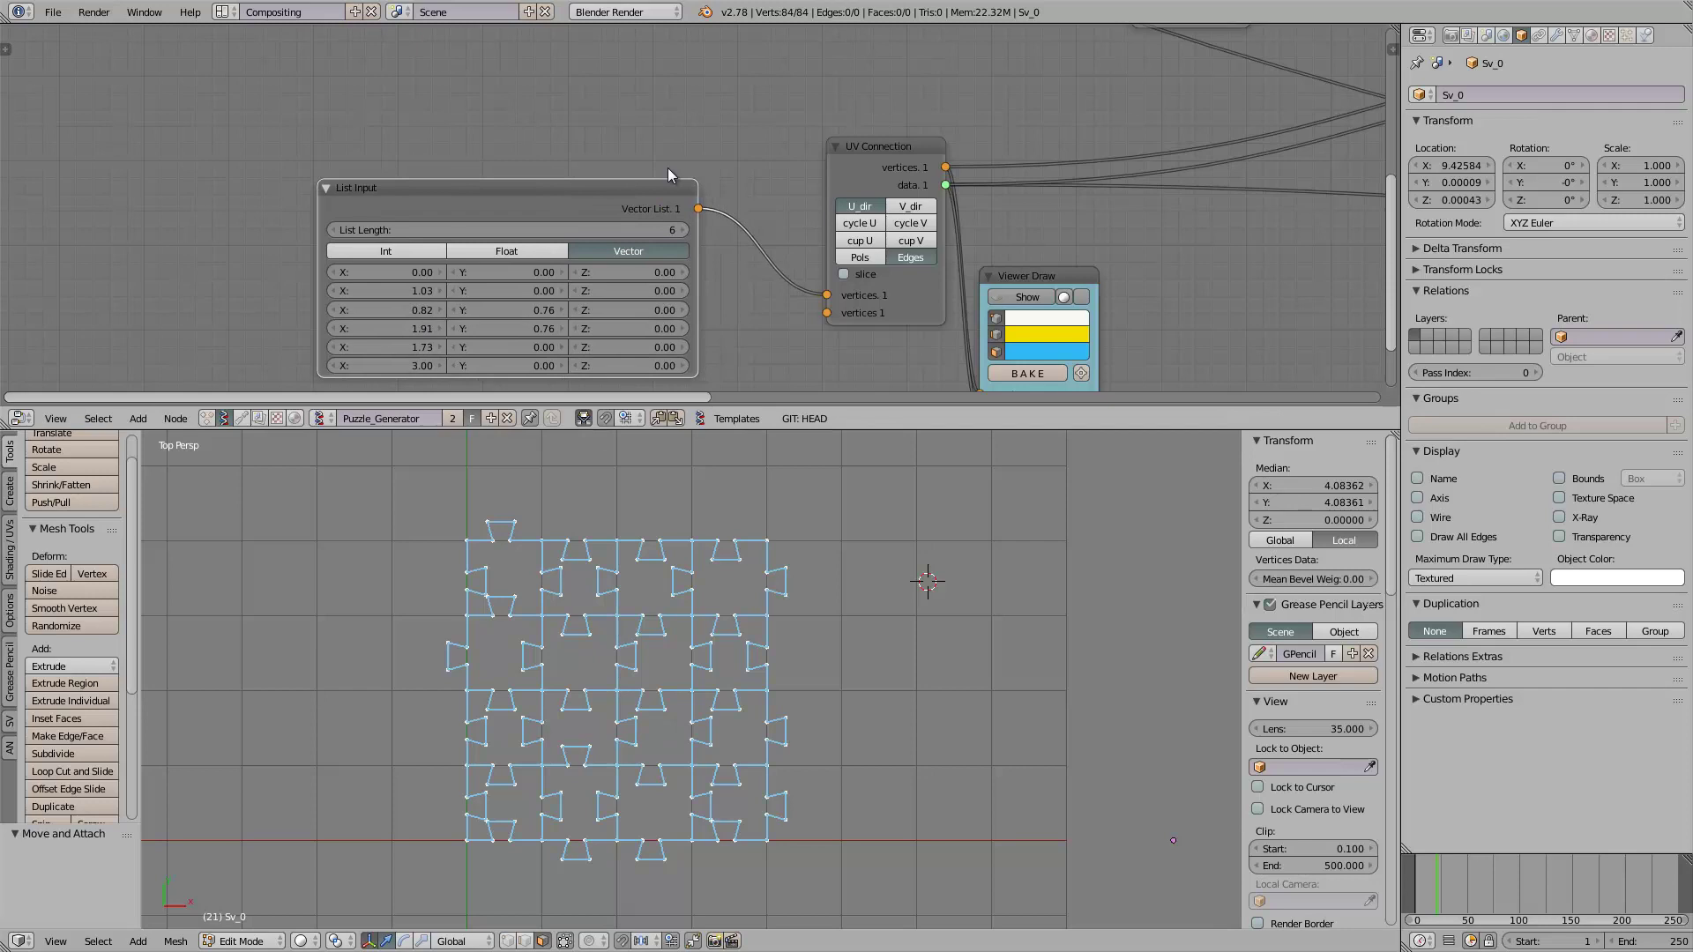
middle_drag(669, 167, 547, 293)
drag(549, 289, 570, 277)
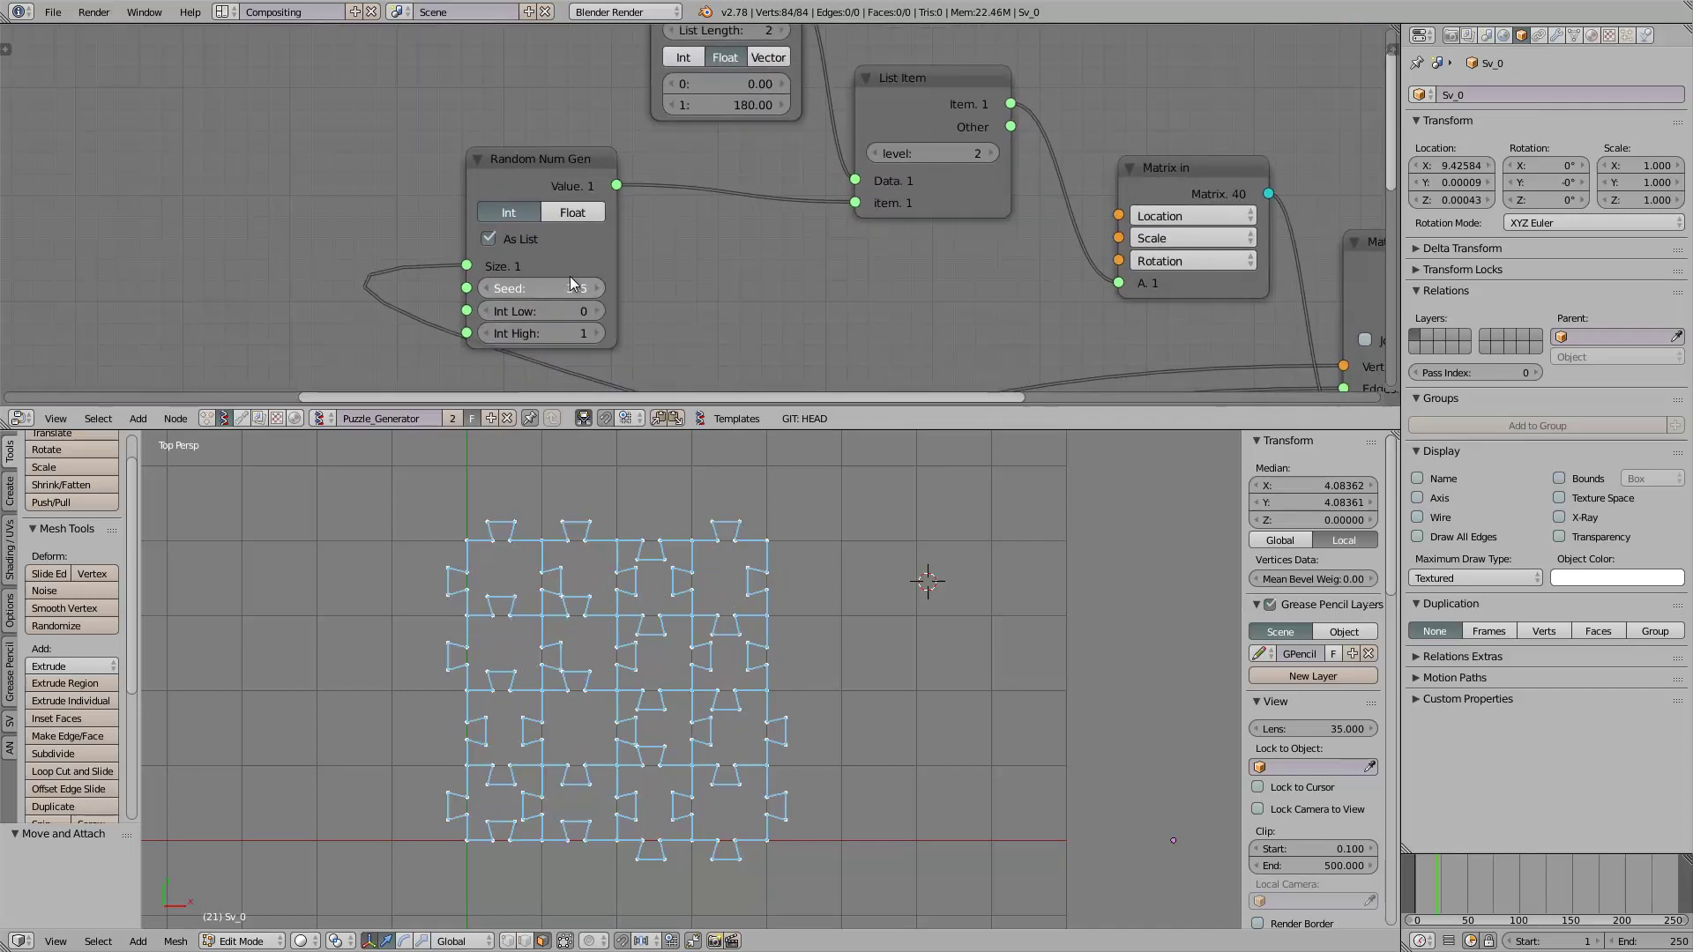
Step: Set the Random Num Gen node's Seed to 360 for a different arrangement of flipped tabs
ctrl+scroll(573, 276, up, 8)
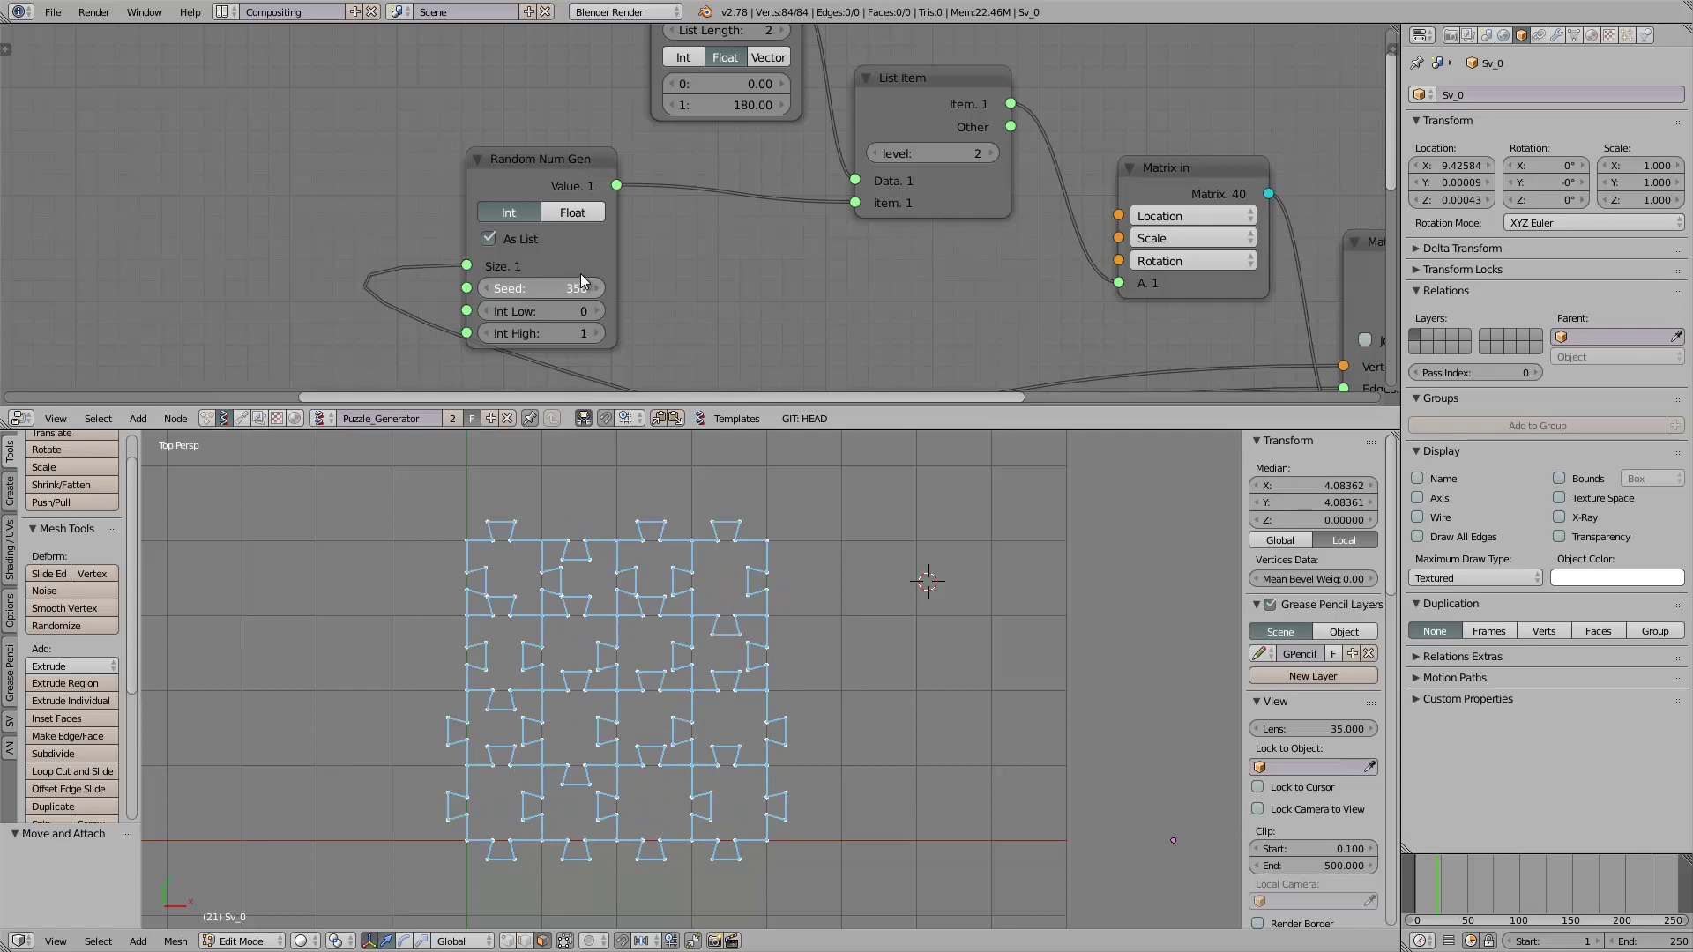
ctrl+scroll(580, 275, up, 2)
scroll(695, 663, up, 1)
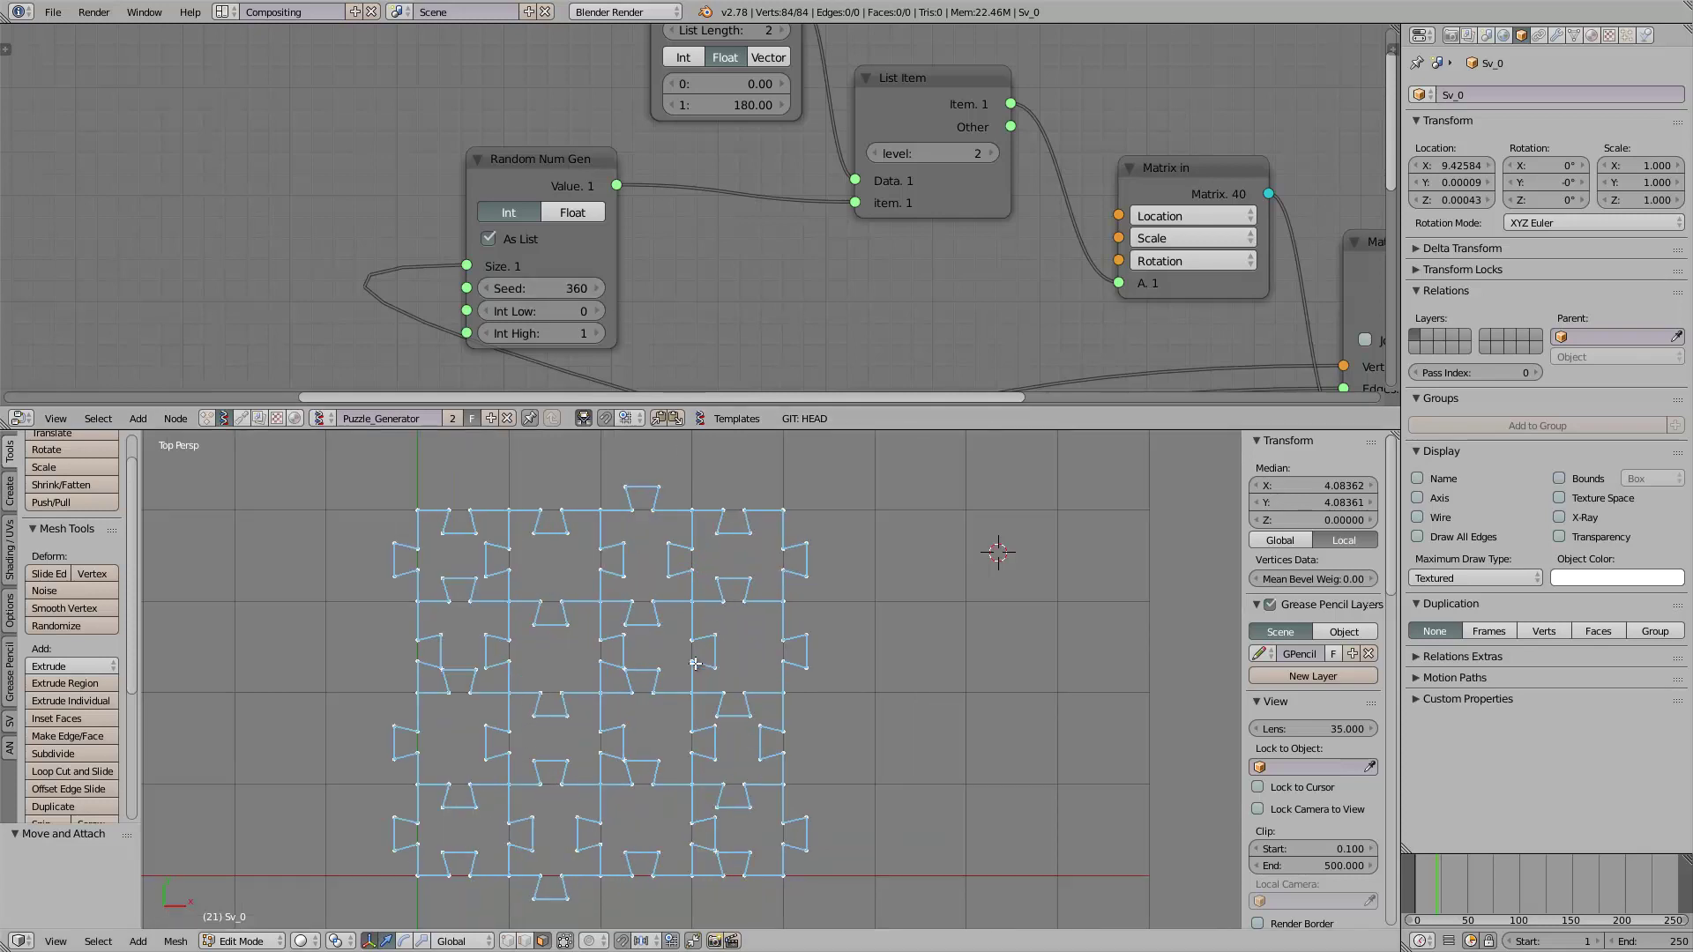
scroll(695, 663, up, 4)
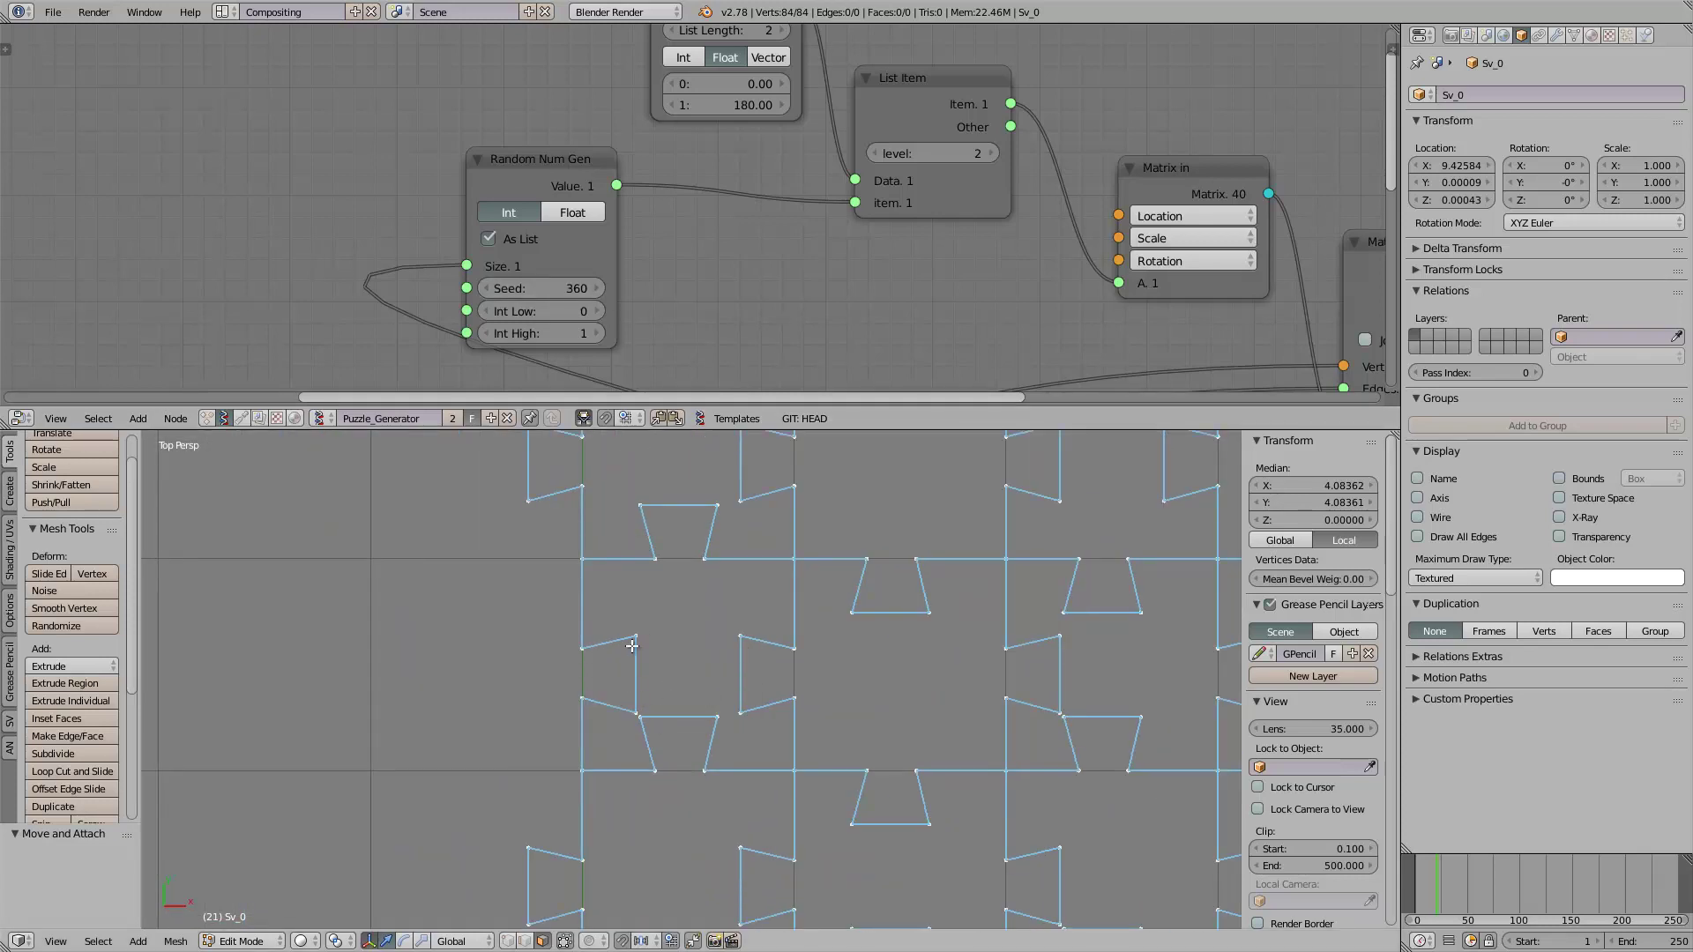
Step: Set the X values of the second to fifth profile points in the List Input node to 1.18, 1.00, 2.09 and 1.91
middle_drag(256, 387, 502, 97)
scroll(503, 97, down, 2)
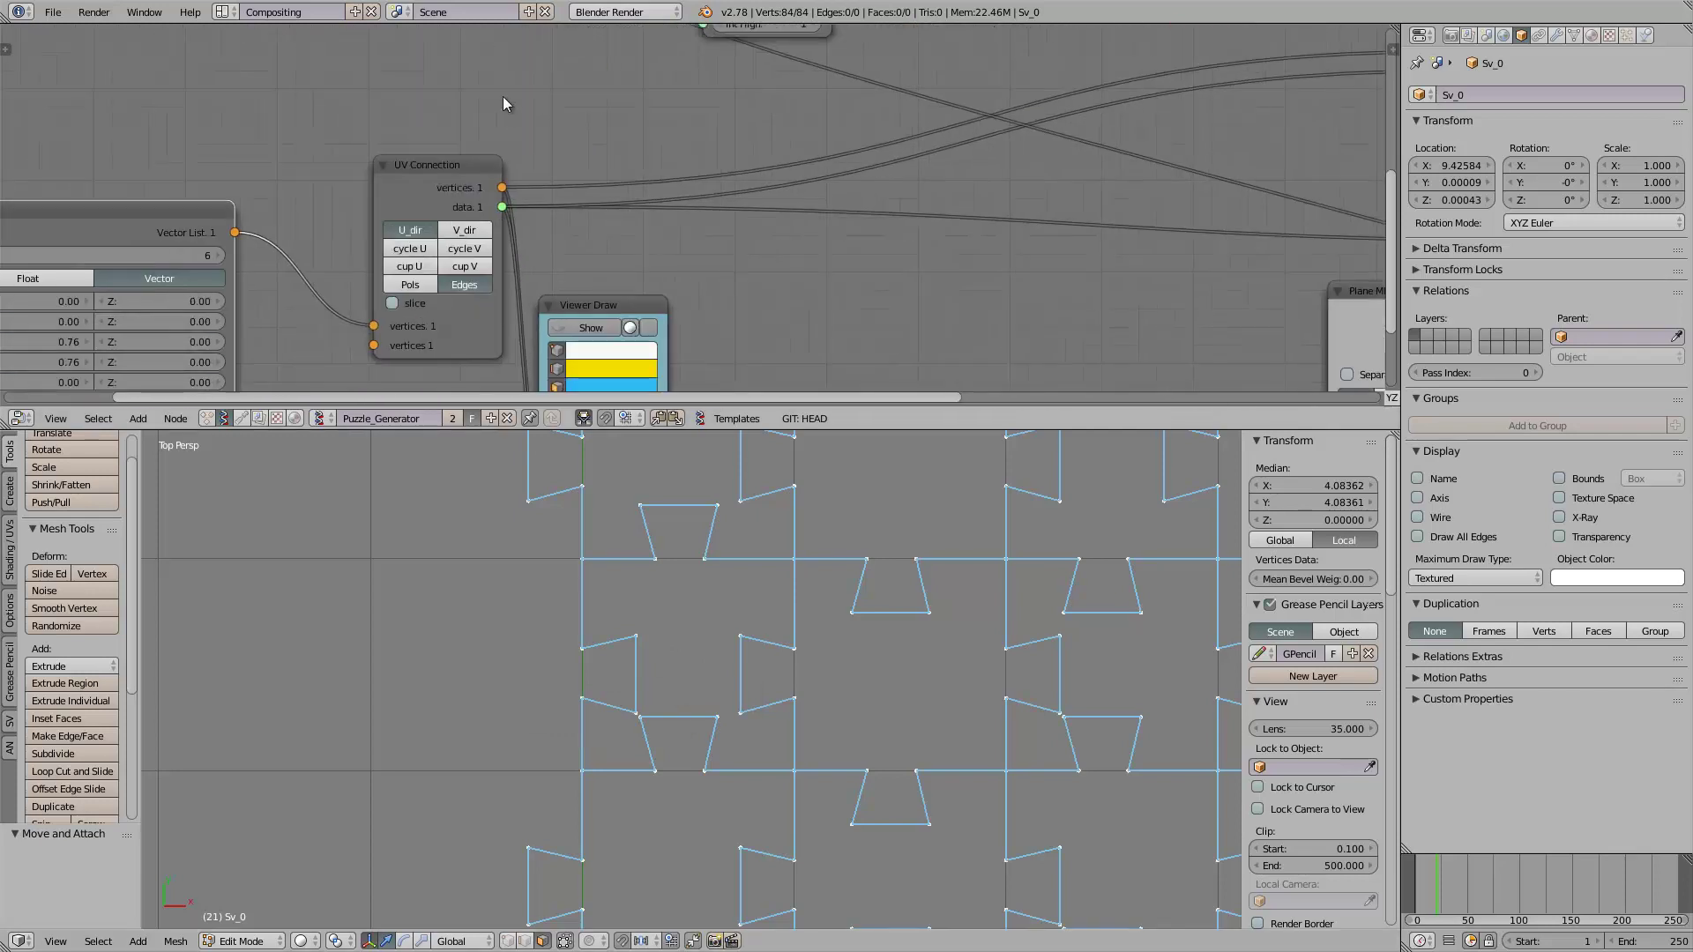
middle_drag(99, 355, 636, 229)
scroll(501, 235, up, 4)
scroll(617, 227, up, 2)
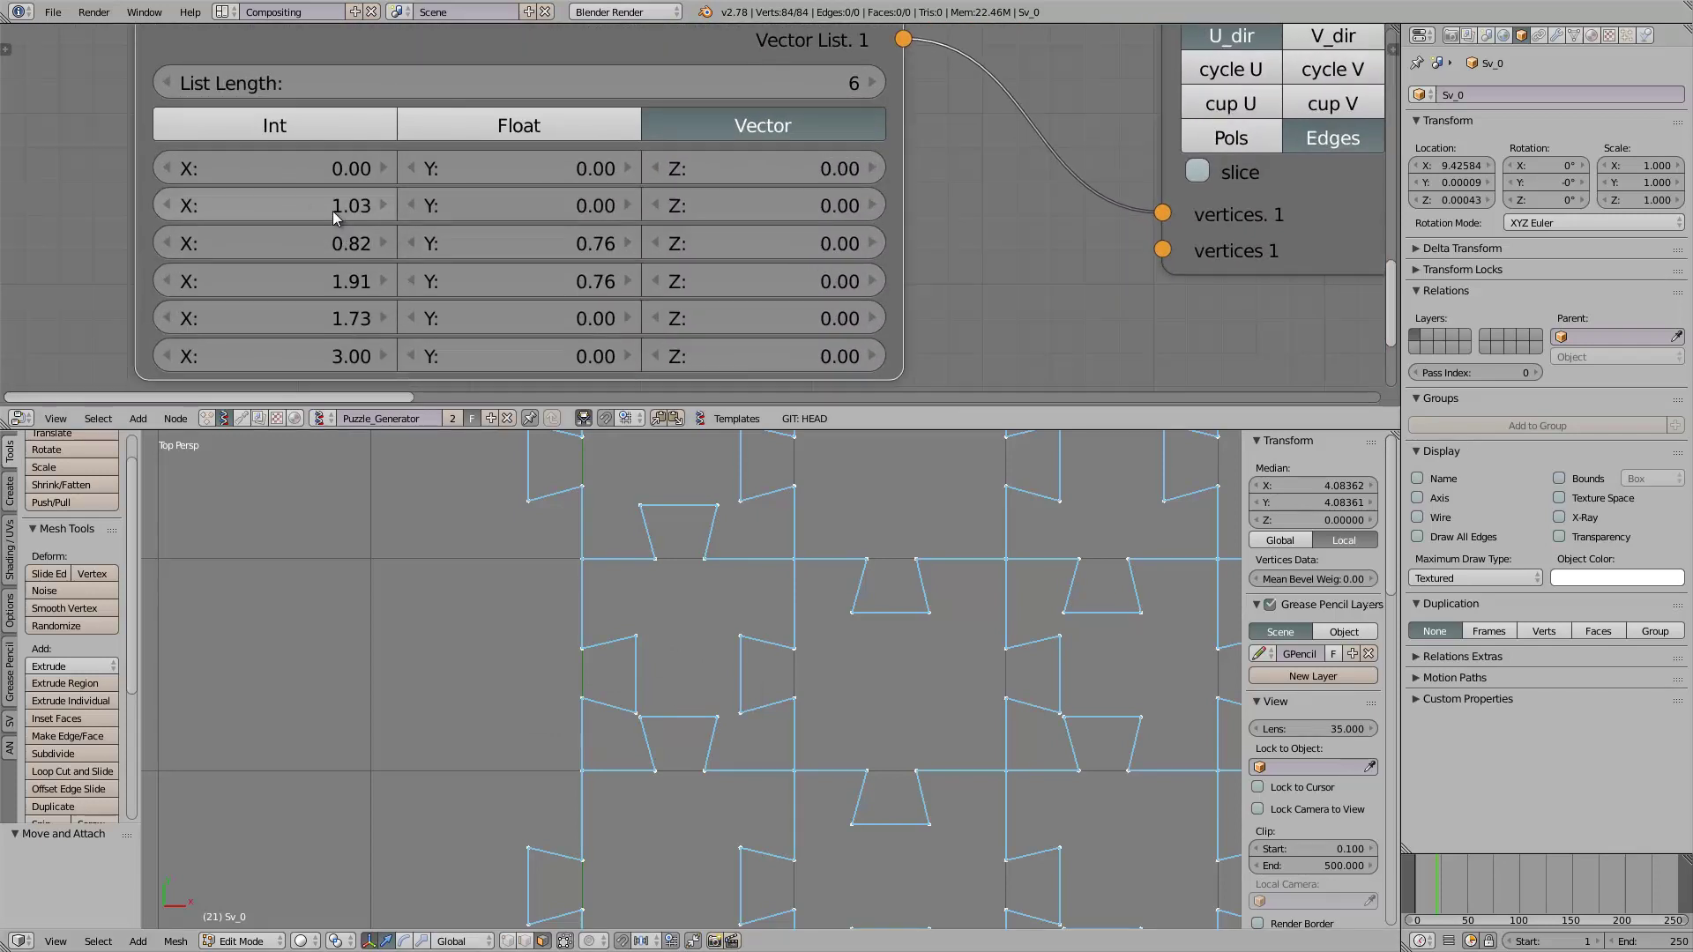
drag(340, 280, 351, 283)
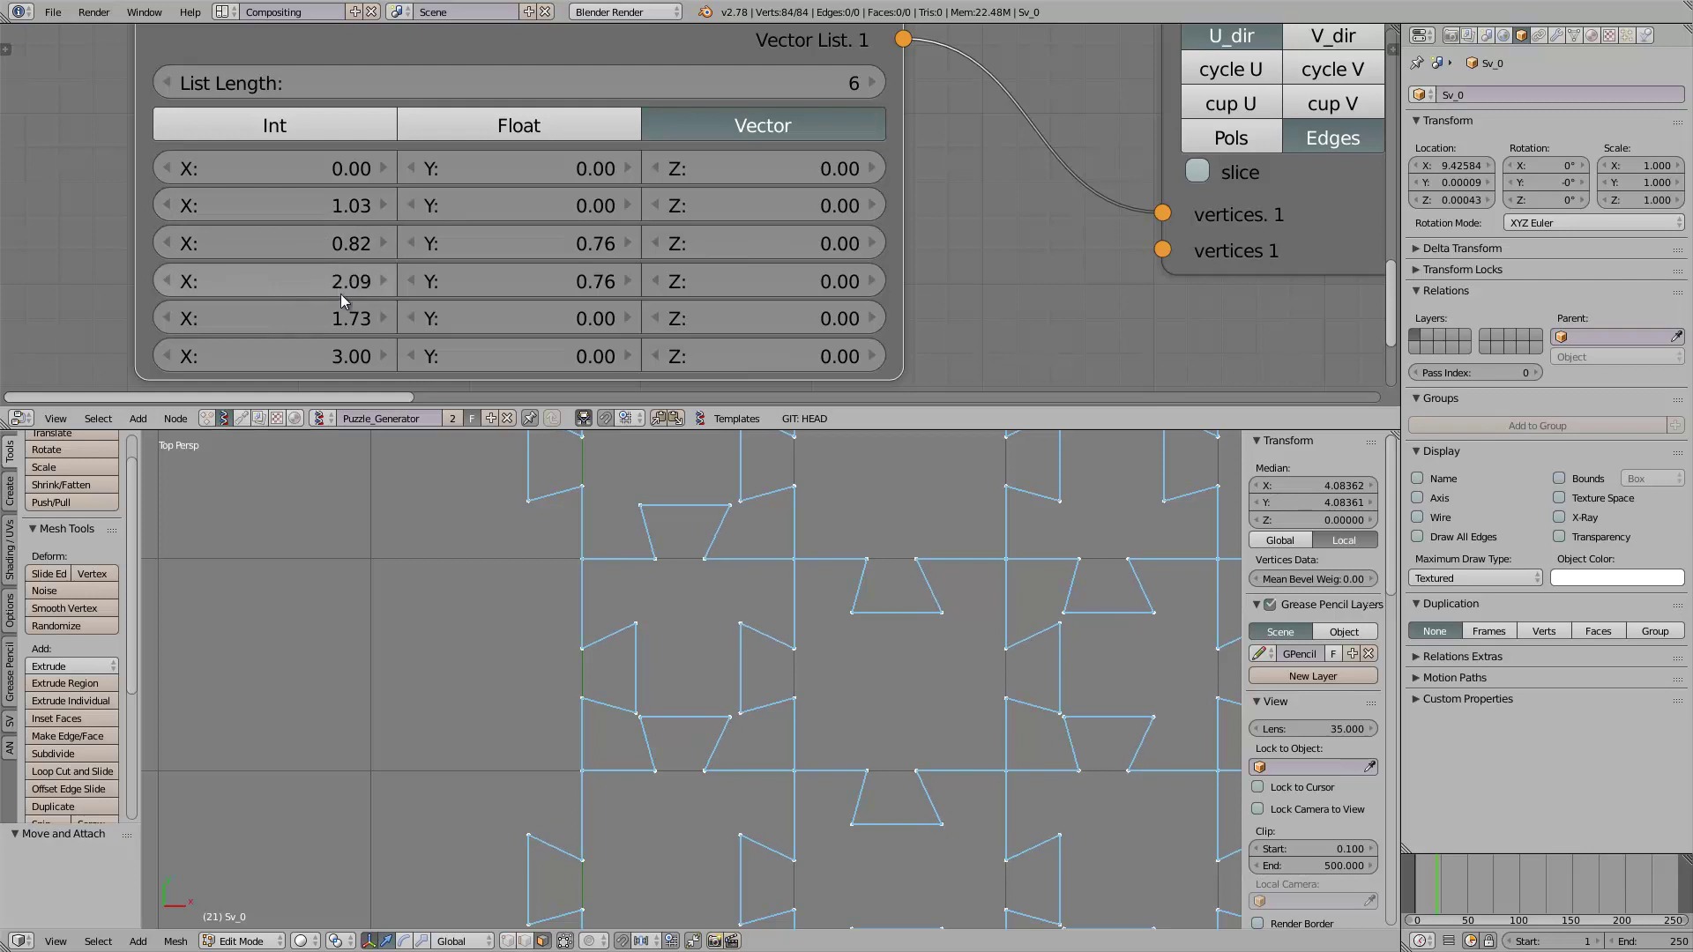
drag(333, 325, 351, 319)
drag(339, 246, 335, 208)
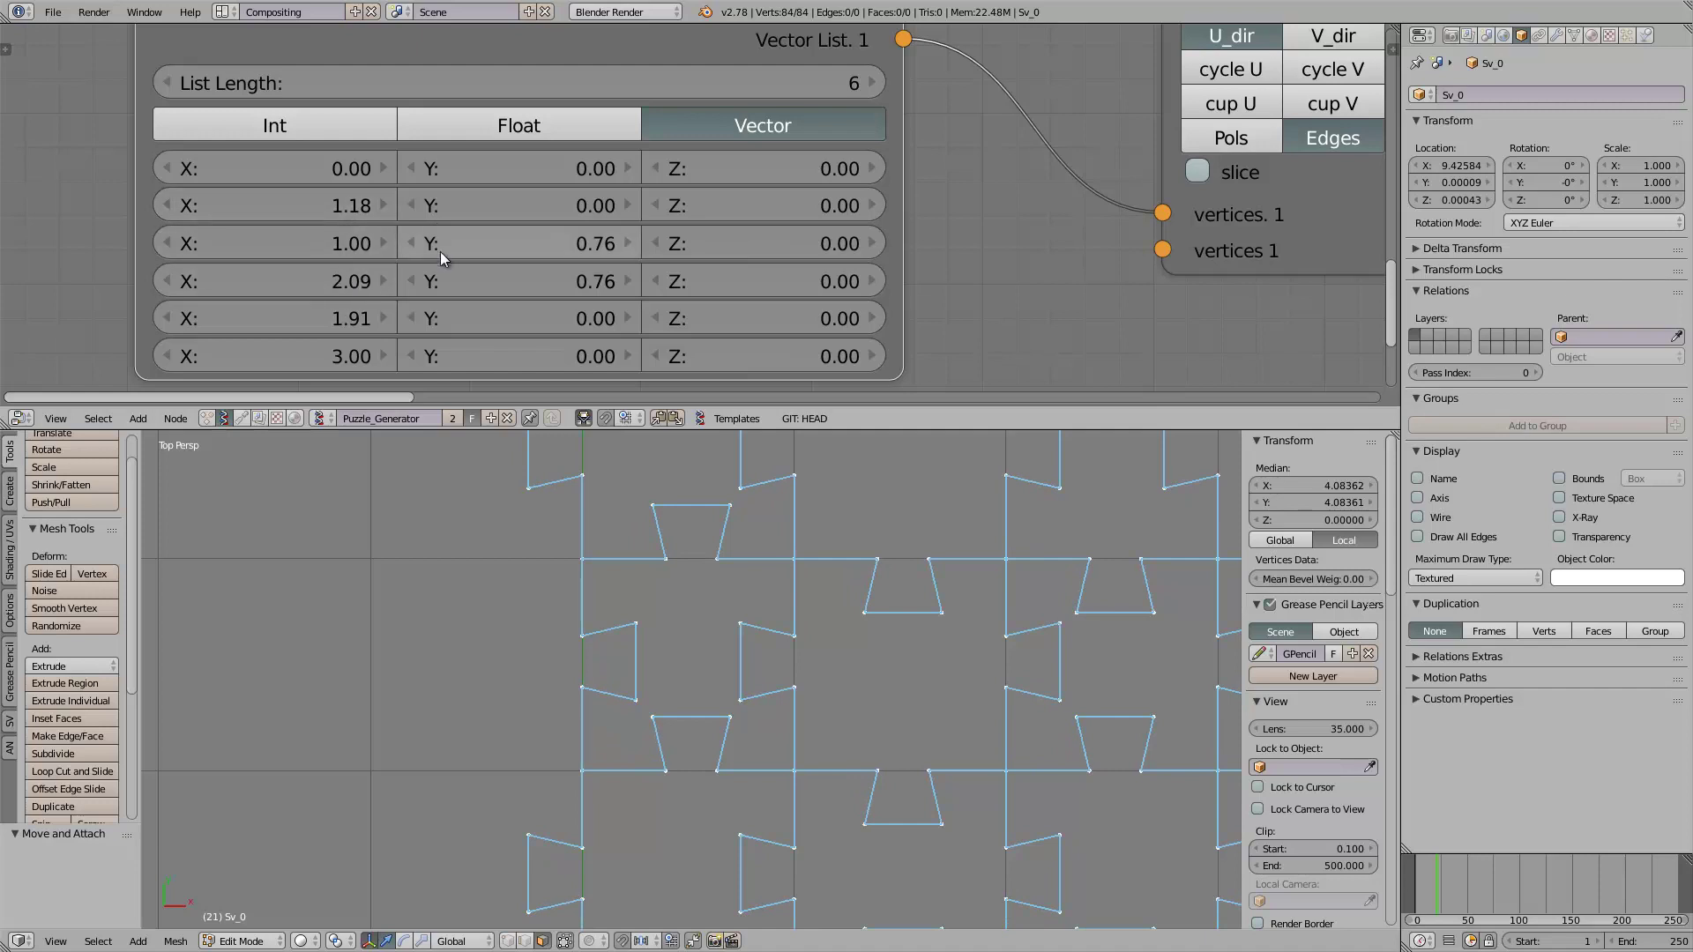
Step: Set both outer tab points' Y to 0.67 and the X values of points two to five to 1.24, 0.88, 2.12 and 1.76
drag(453, 280, 559, 271)
scroll(667, 709, up, 1)
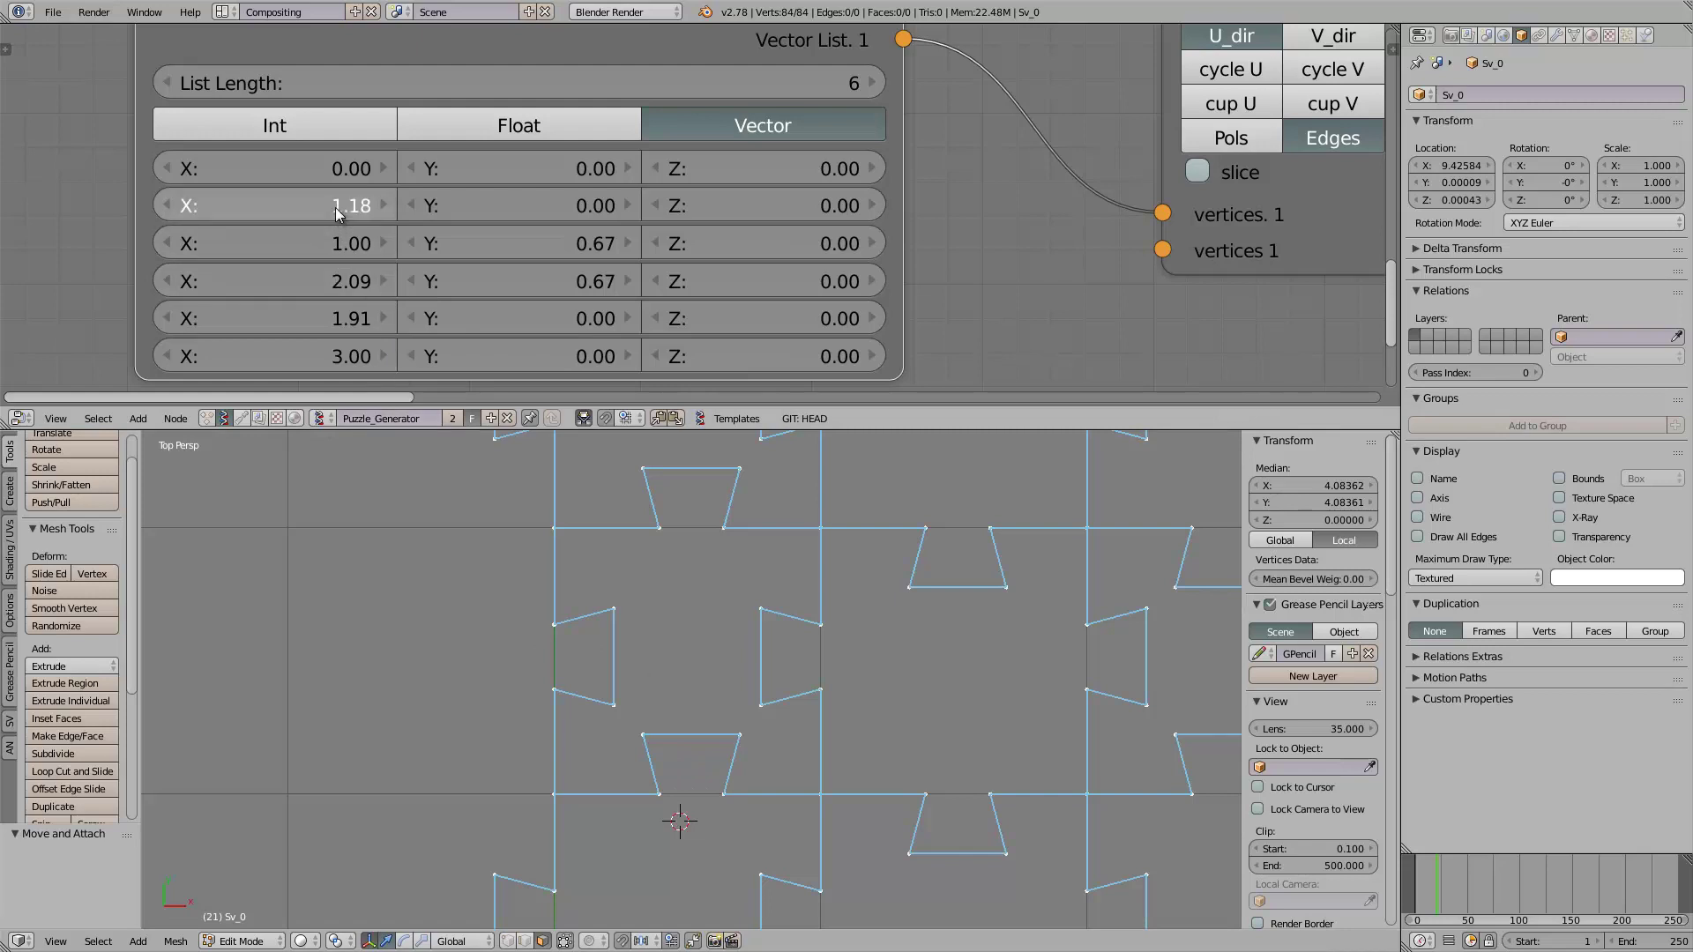
drag(320, 208, 323, 320)
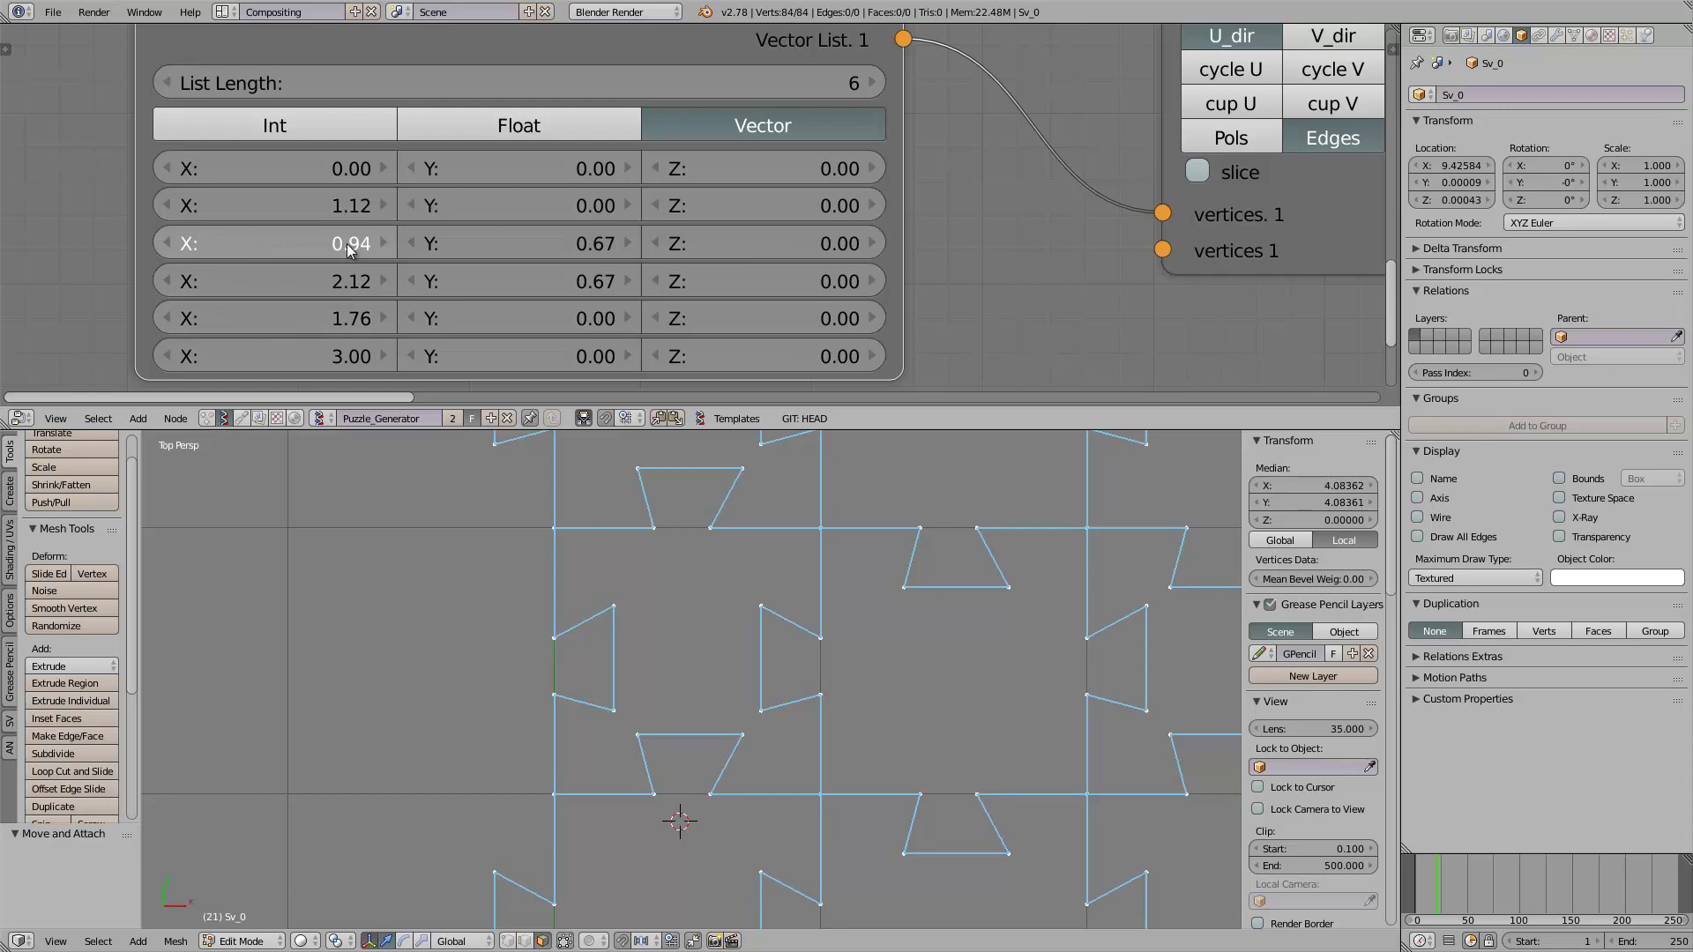
drag(346, 243, 354, 216)
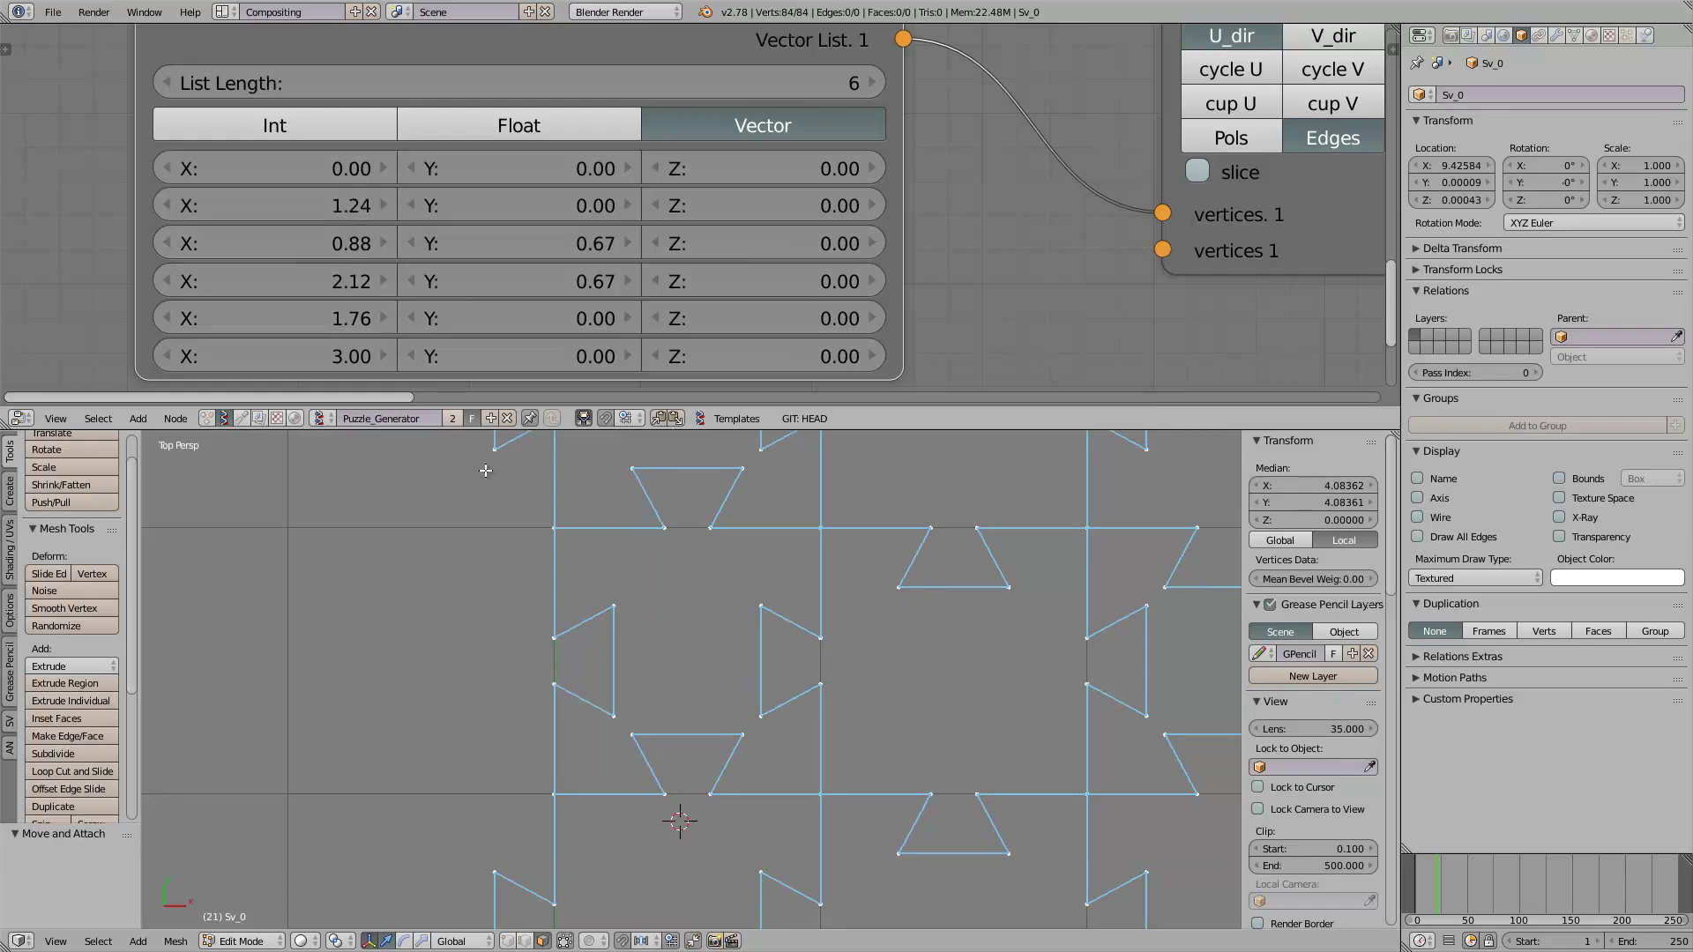
Step: Save the file with the reshaped tab profile, overwriting the existing version
scroll(715, 650, down, 3)
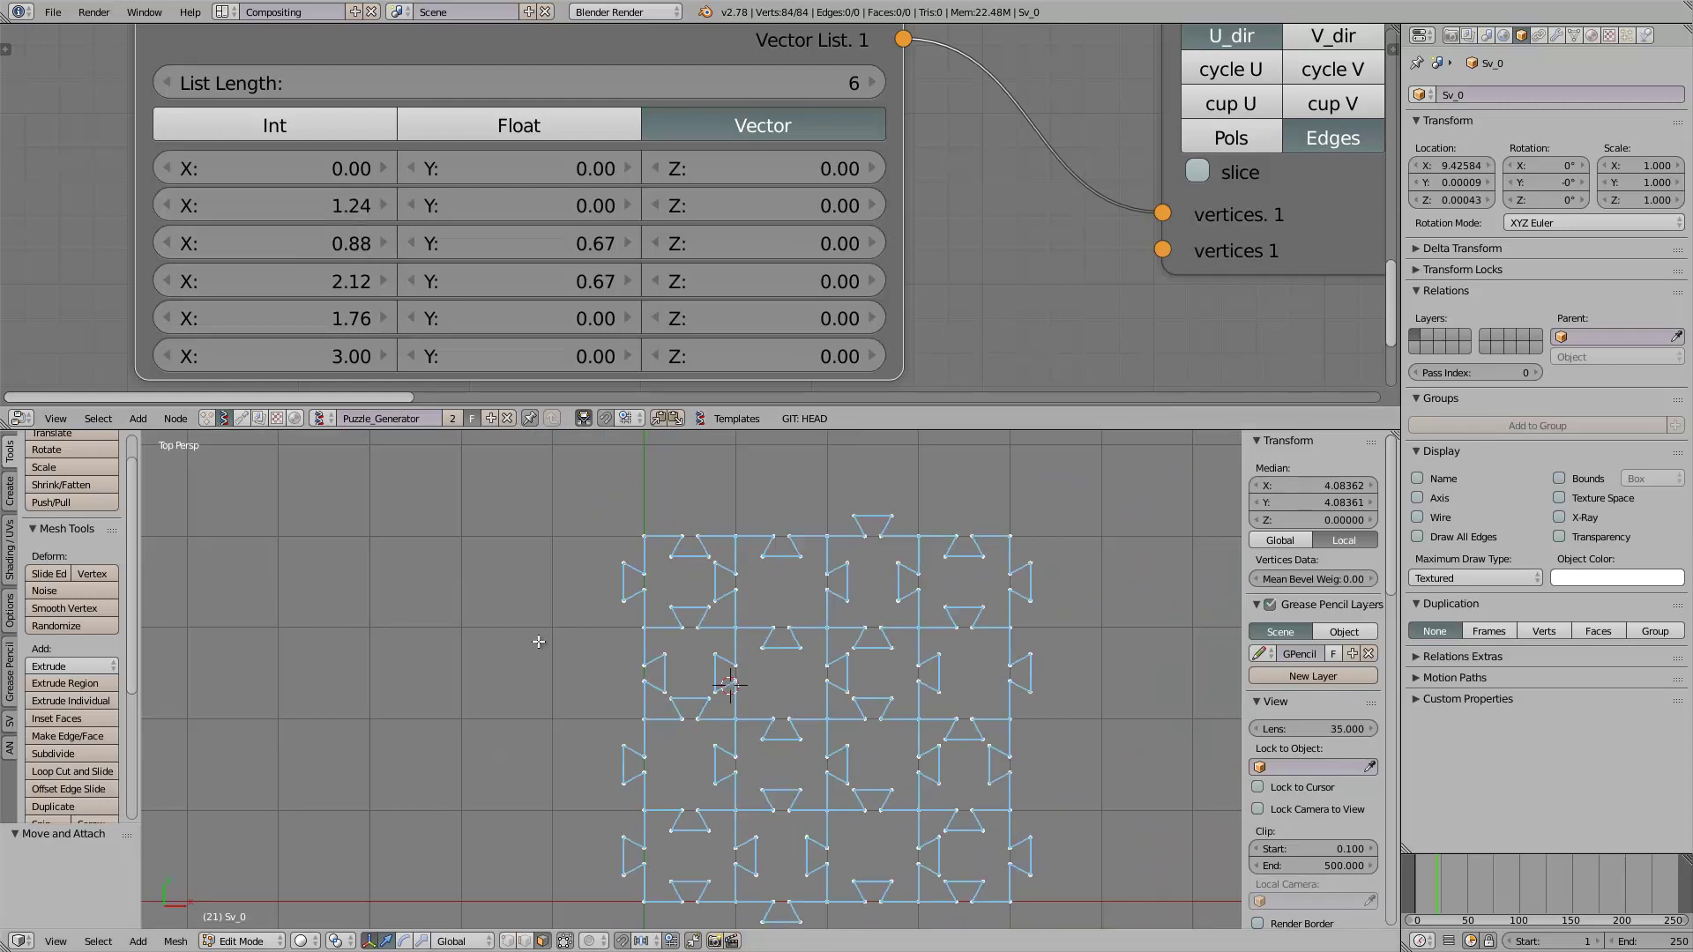
mouse_move(782, 744)
middle_down()
mouse_move(803, 714)
mouse_move(809, 735)
middle_up()
key(ctrl+s)
click(809, 735)
Step: Bake the puzzle grid to a mesh from the Viewer Draw node fed by Adaptive Edges
scroll(977, 282, down, 5)
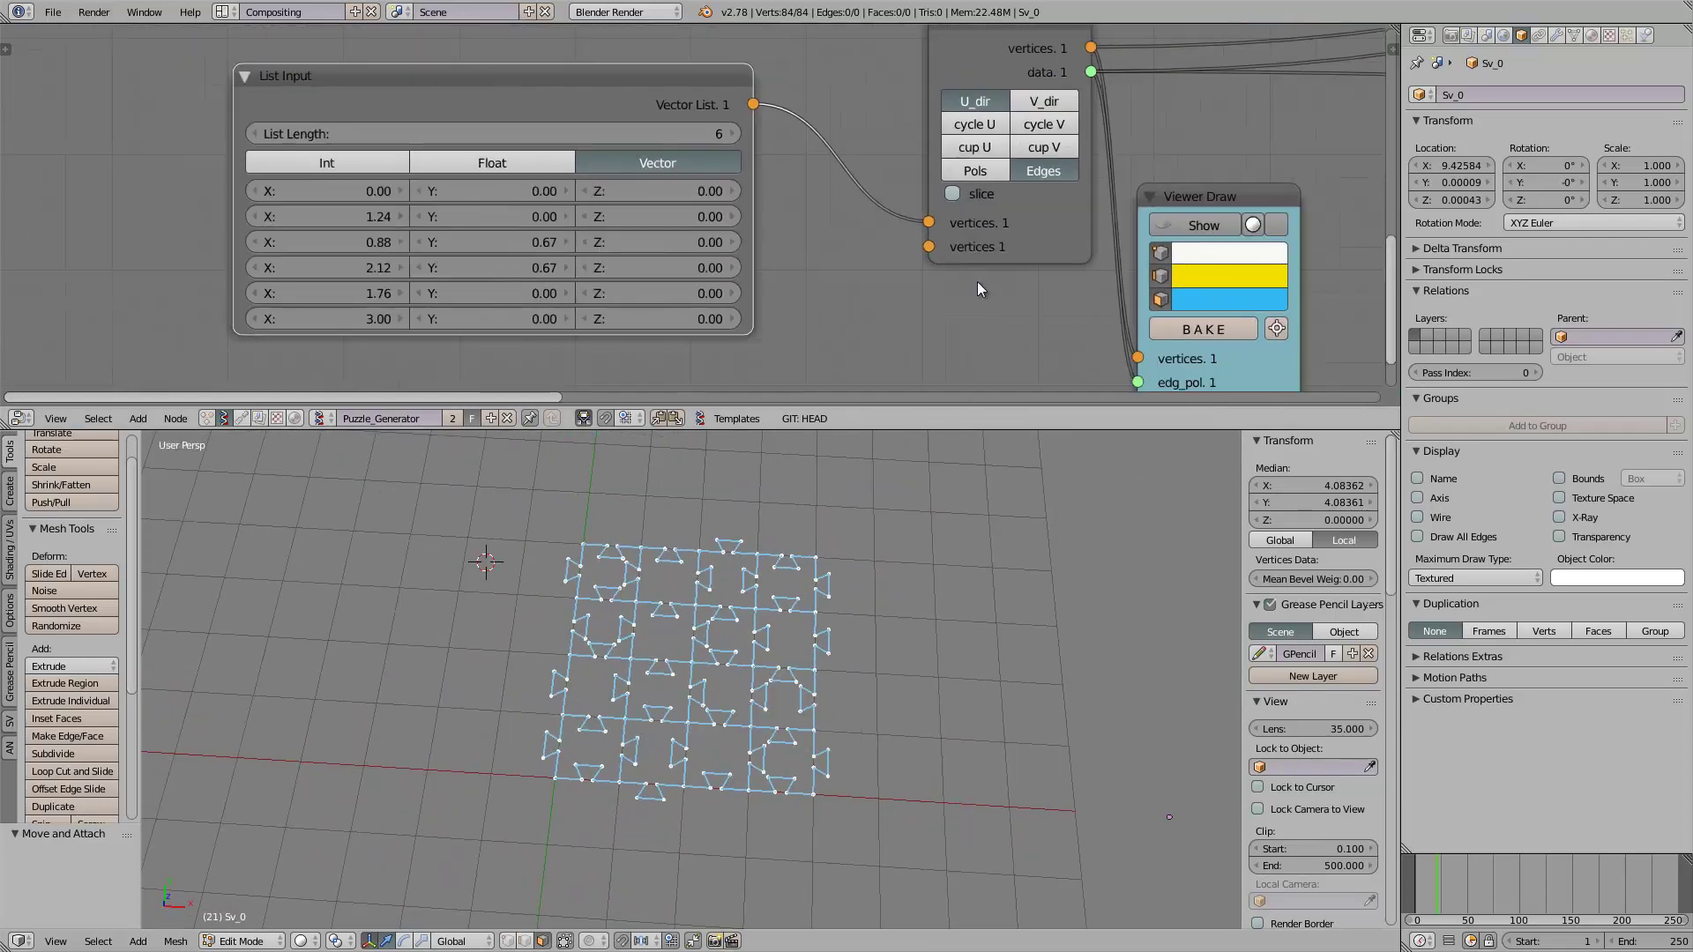
middle_drag(930, 251, 612, 253)
middle_drag(952, 216, 624, 214)
scroll(625, 213, up, 3)
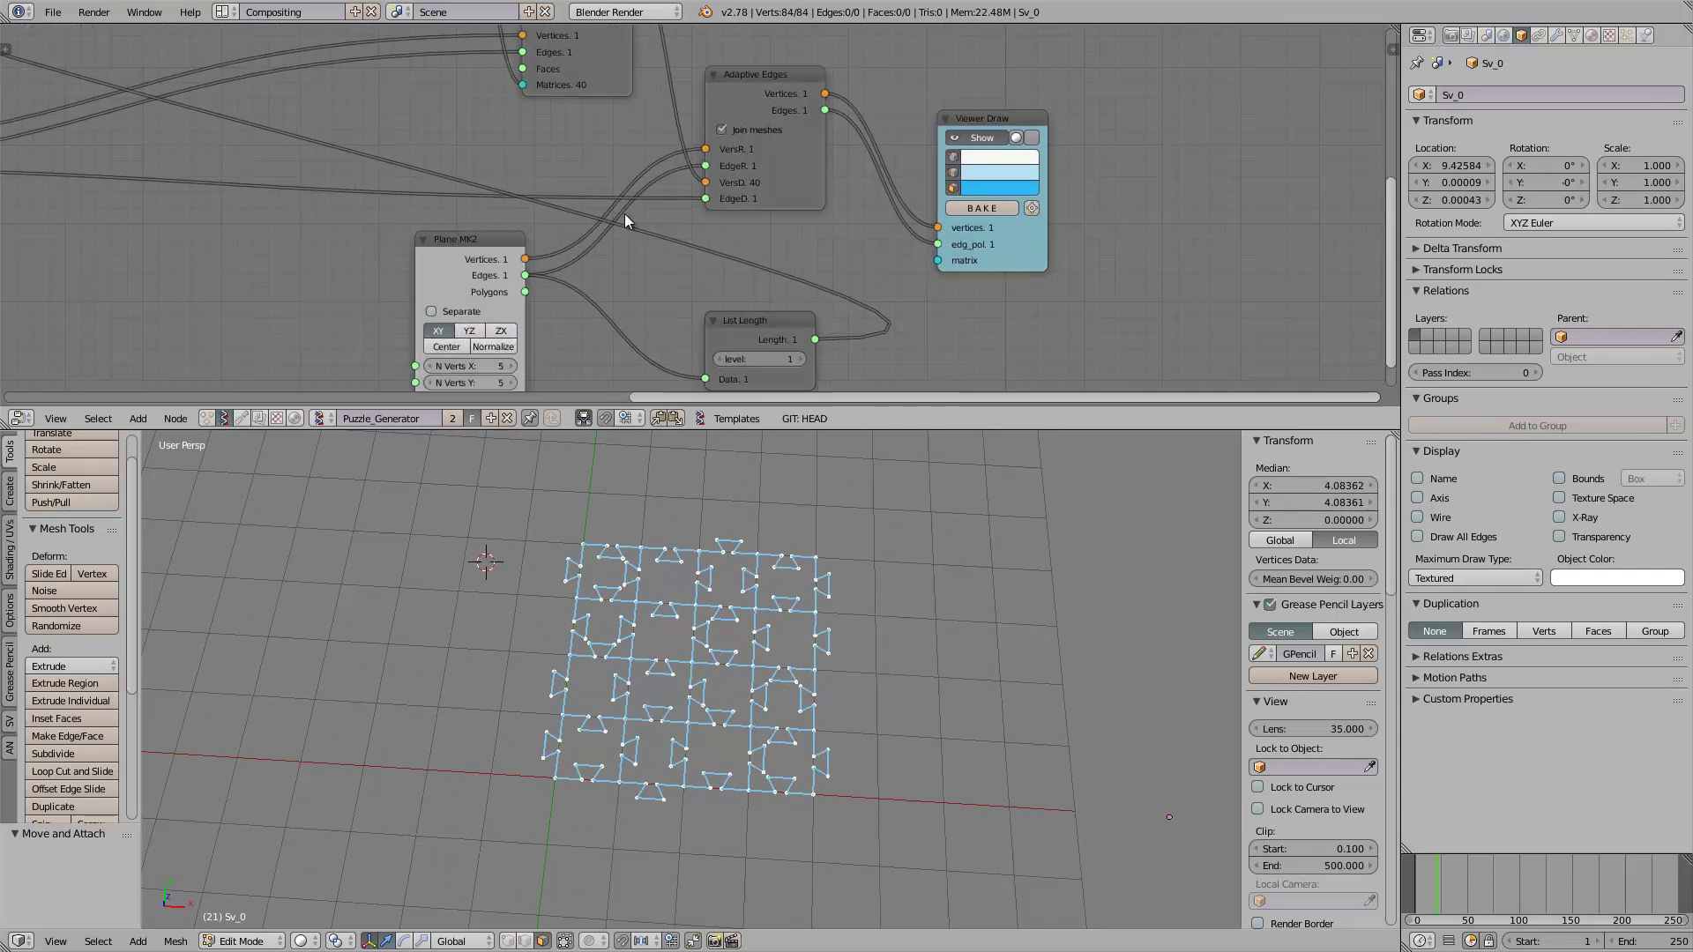
click(1005, 208)
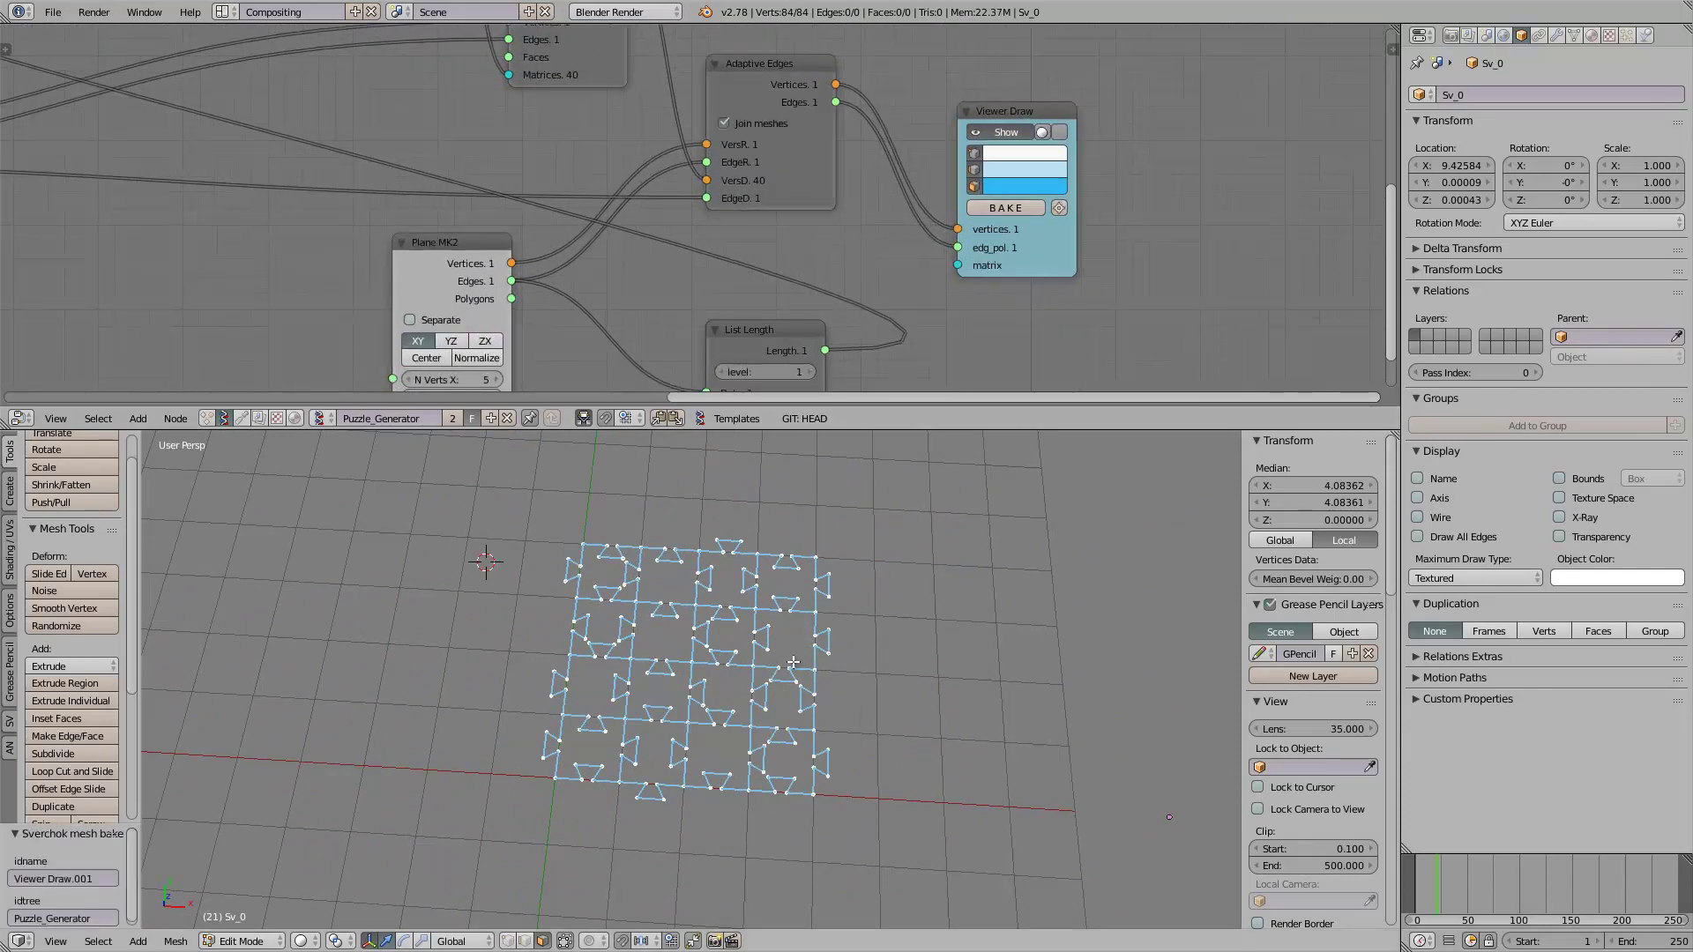
Step: Leave Edit Mode and move the baked puzzle mesh about 4.8 units along X, beside the node preview
middle_drag(795, 600, 802, 615)
key(Tab)
right_click(806, 620)
key(g)
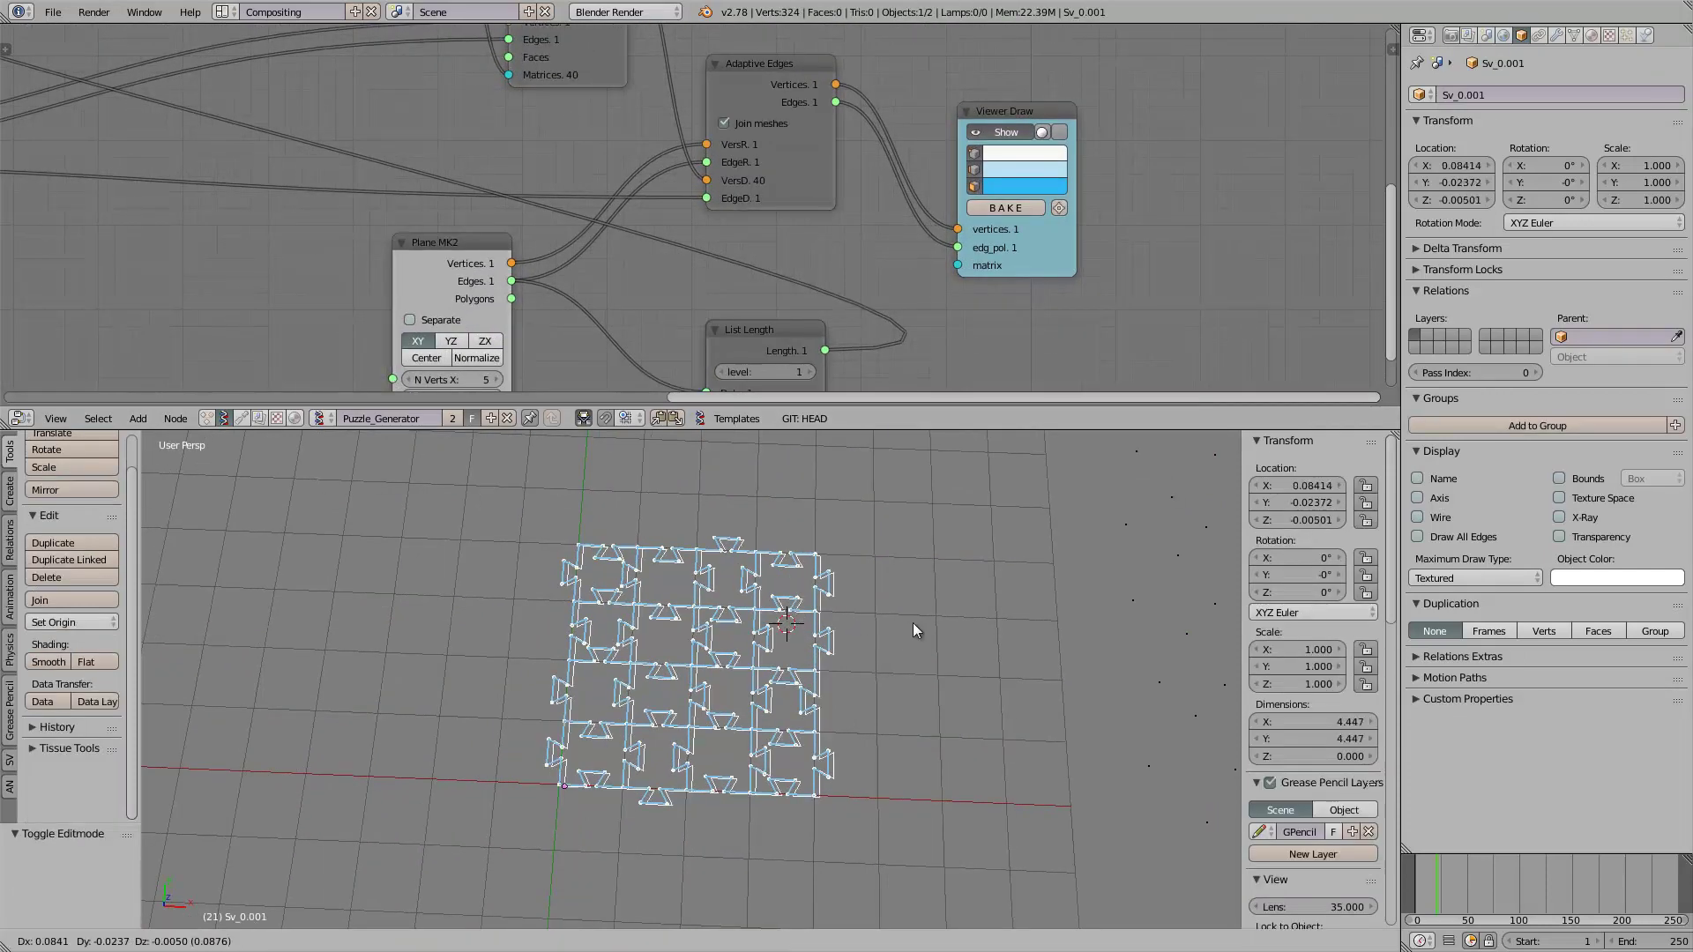
click(1192, 628)
shift+middle_drag(1014, 627, 664, 647)
scroll(670, 630, up, 2)
scroll(794, 648, down, 5)
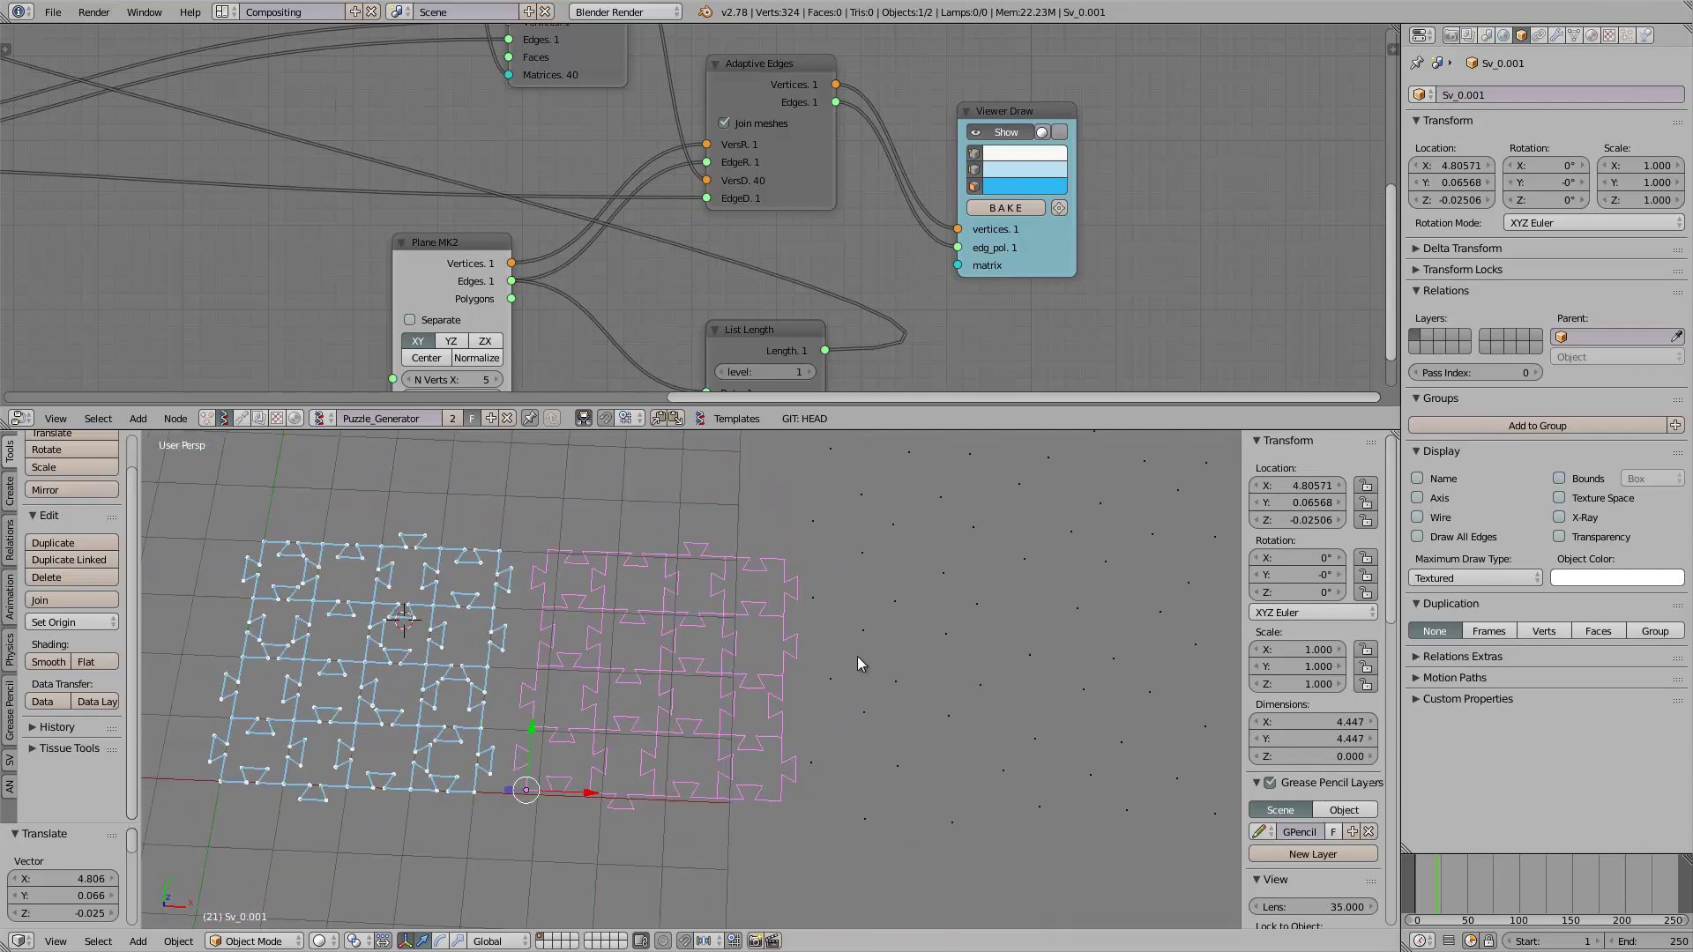
Step: Delete the object made of loose vertices beyond the baked grid and select the baked puzzle mesh
key(a)
right_click(892, 660)
key(Delete)
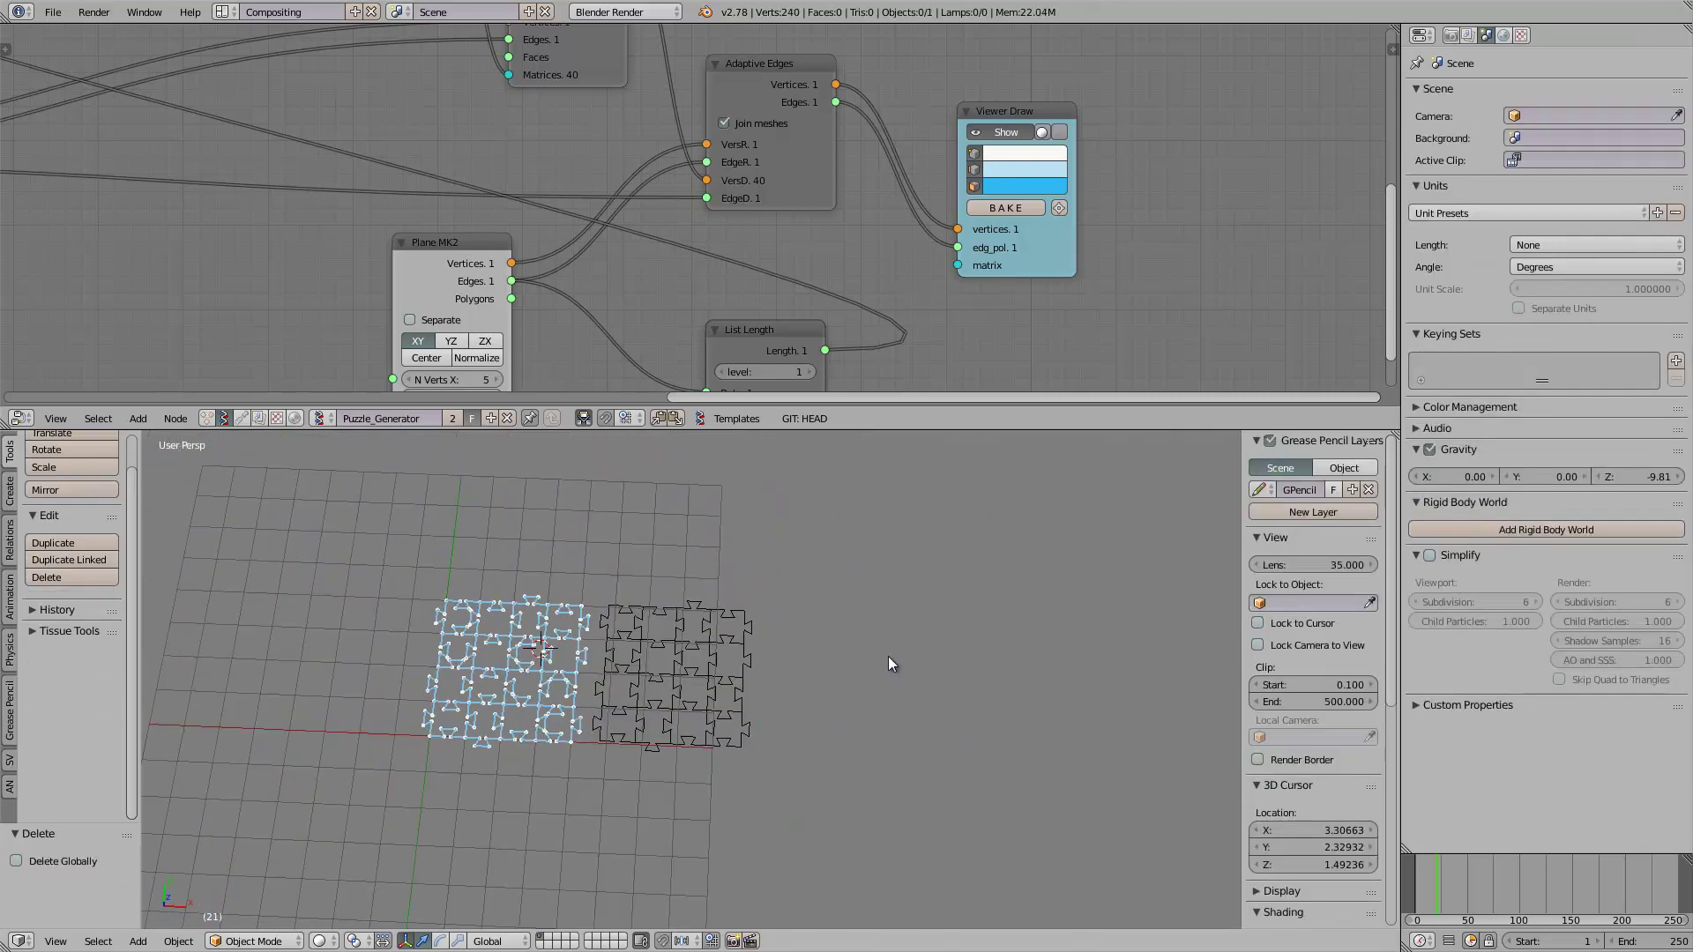
scroll(887, 656, down, 4)
scroll(697, 649, up, 2)
right_click(696, 649)
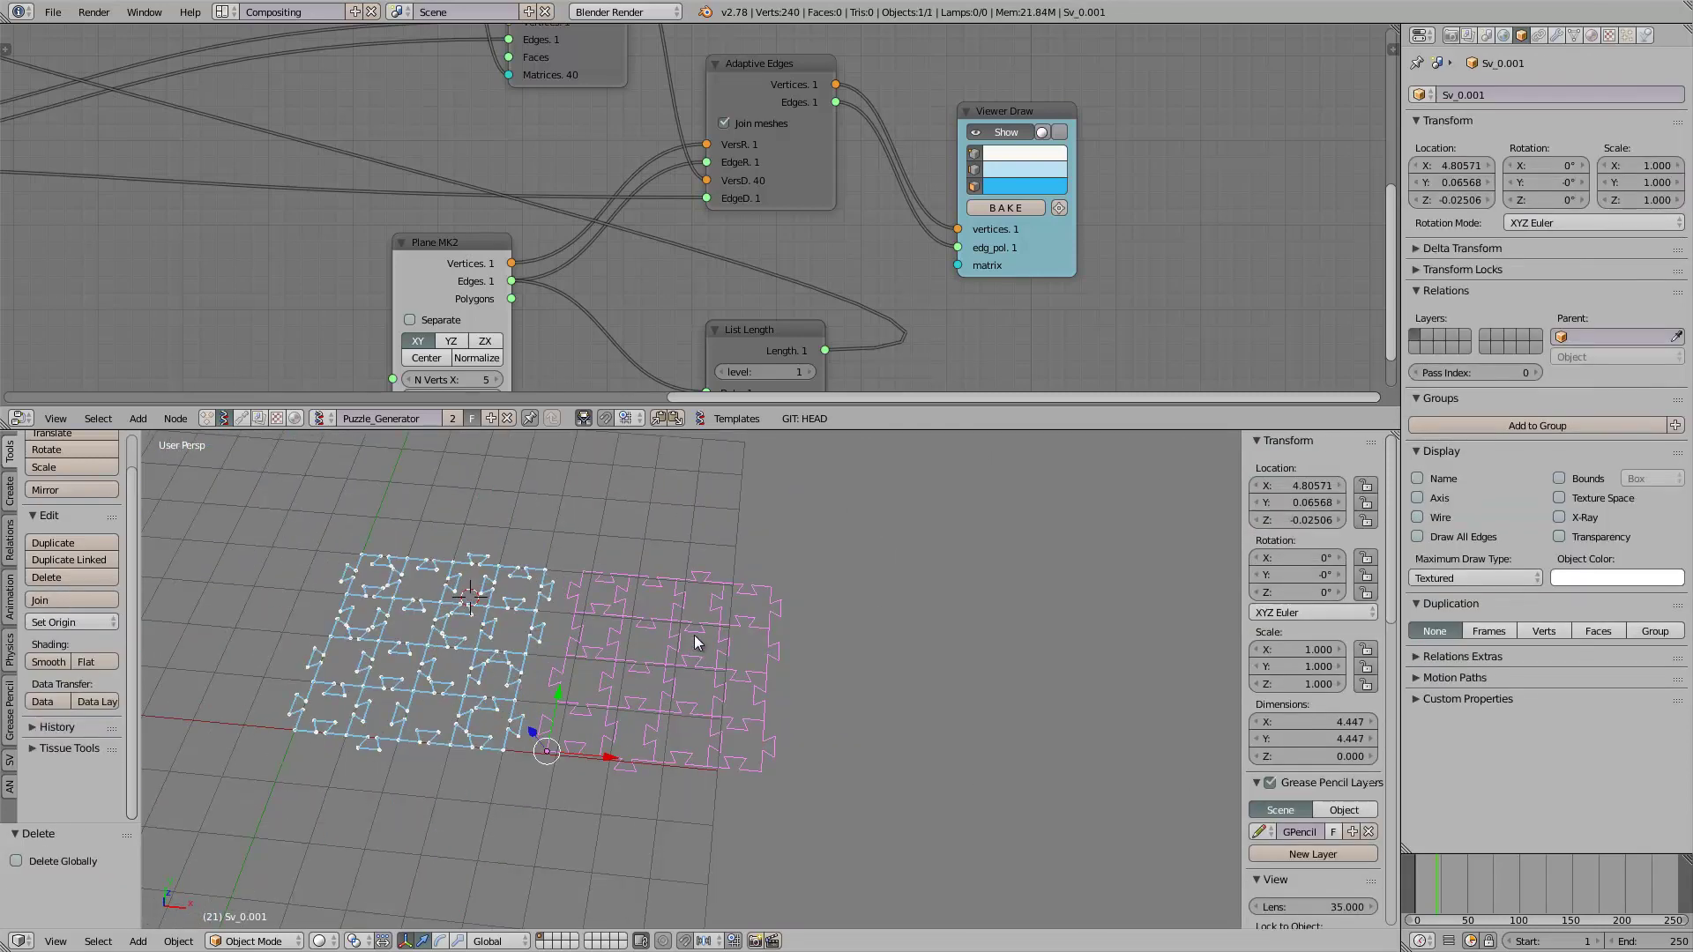
scroll(621, 563, up, 3)
scroll(683, 674, up, 2)
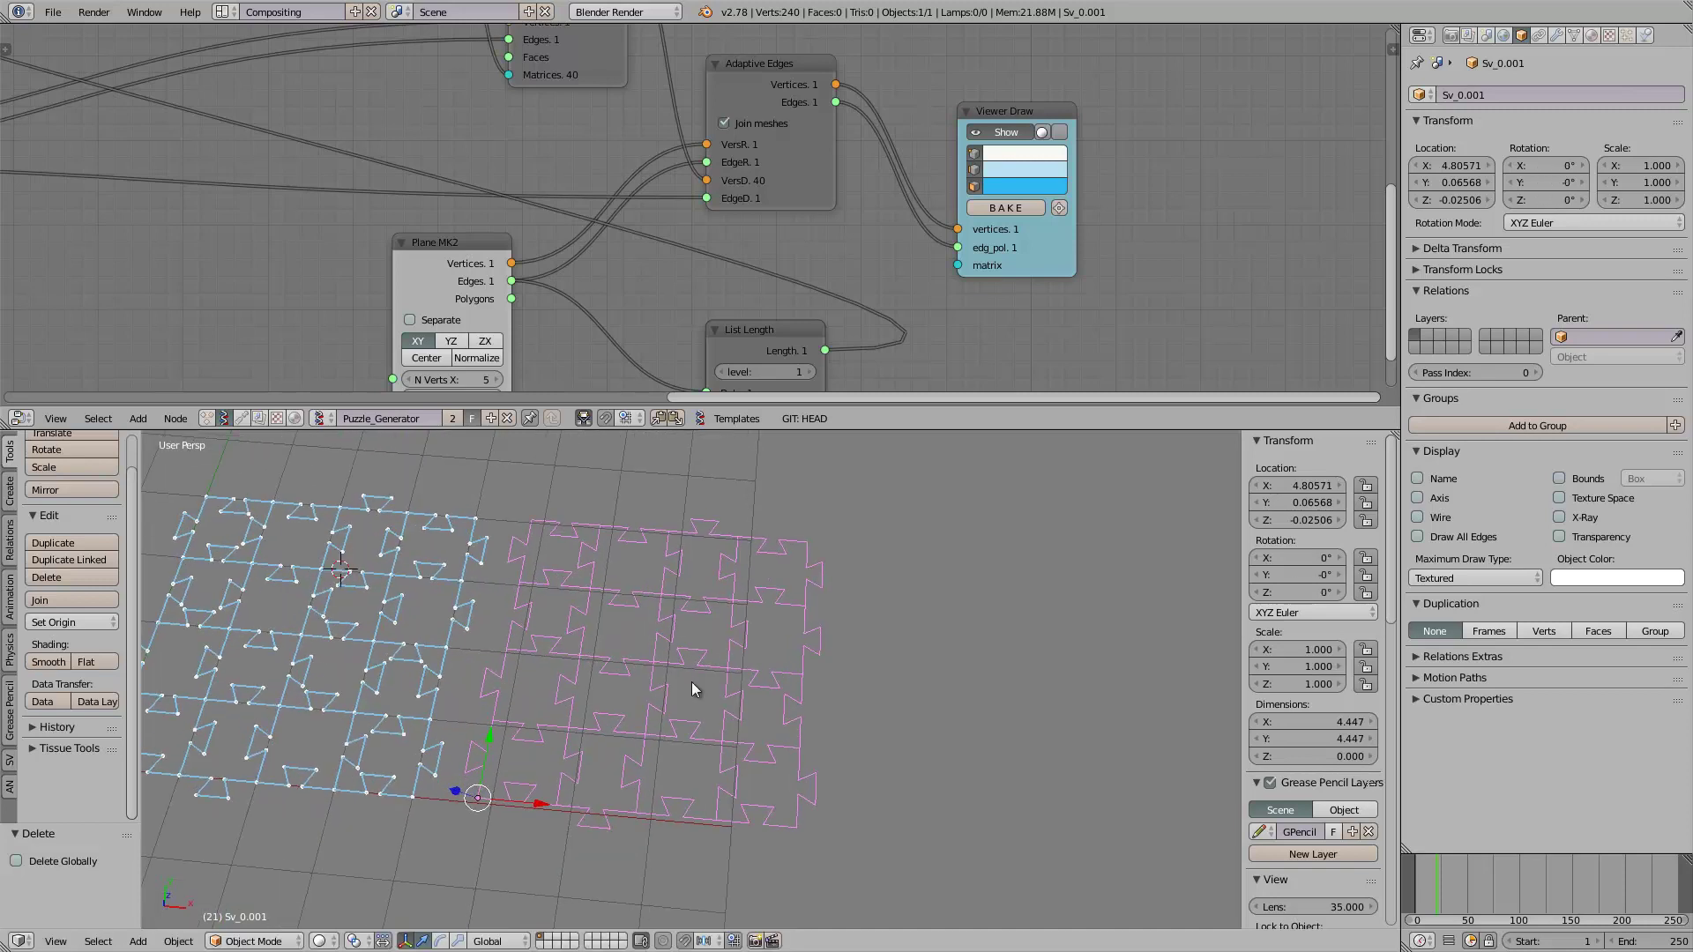
Step: Try a Smooth modifier with Repeat set to 3 on the baked puzzle mesh and remove it
click(1556, 40)
click(1544, 93)
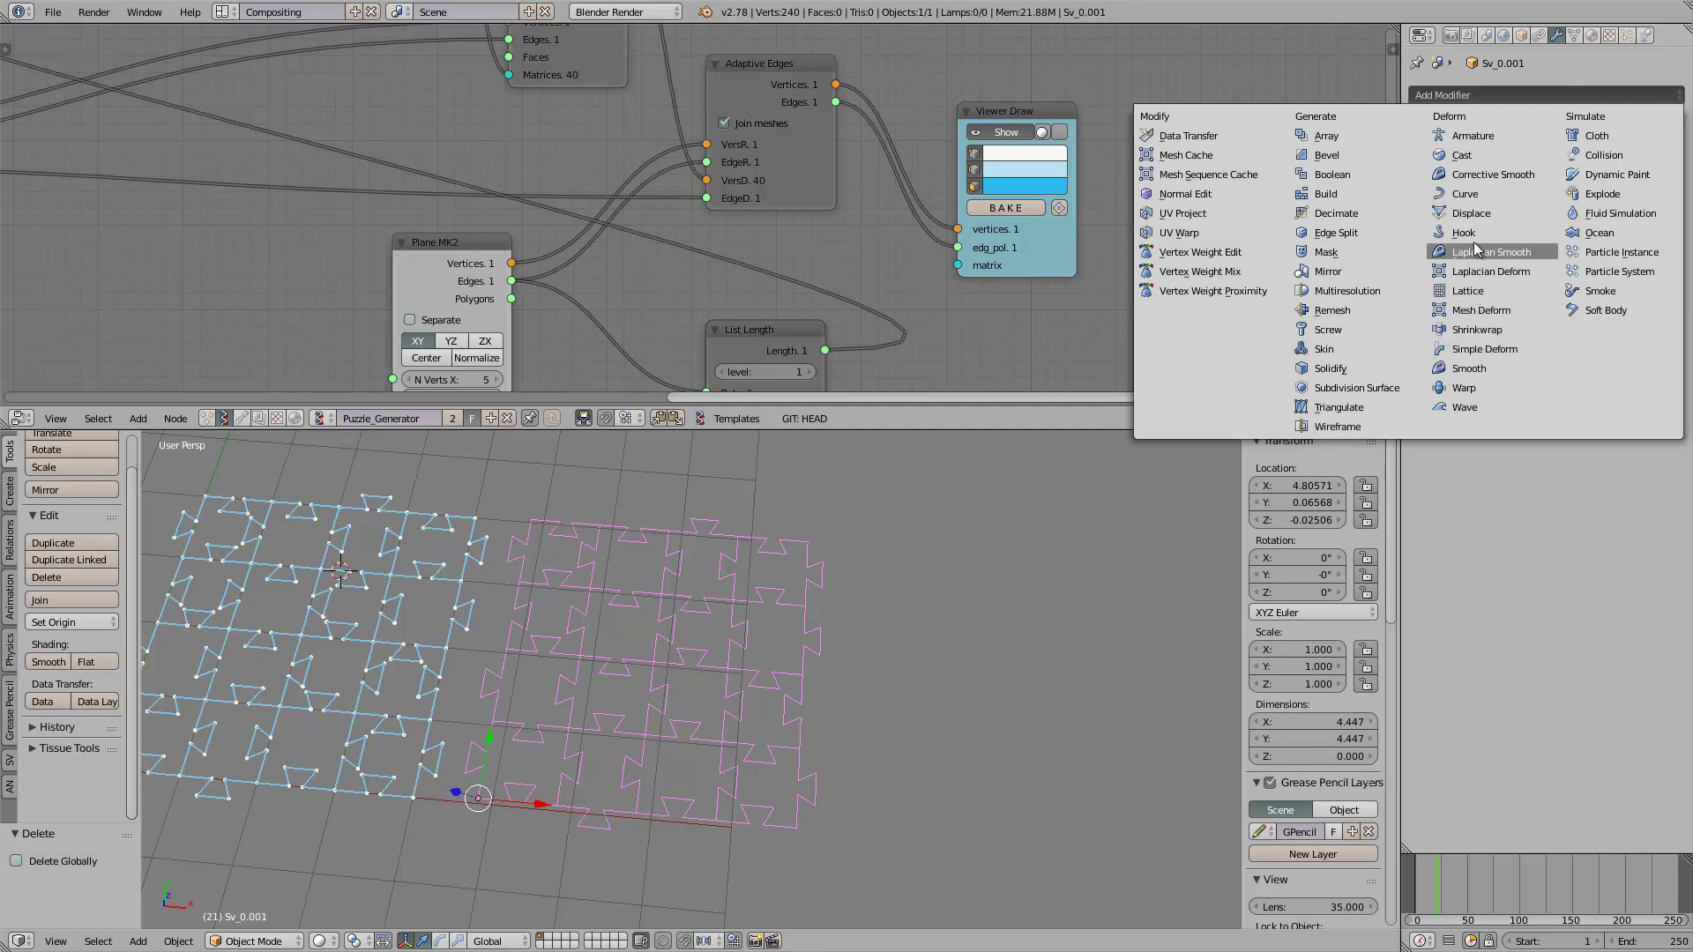
click(1479, 368)
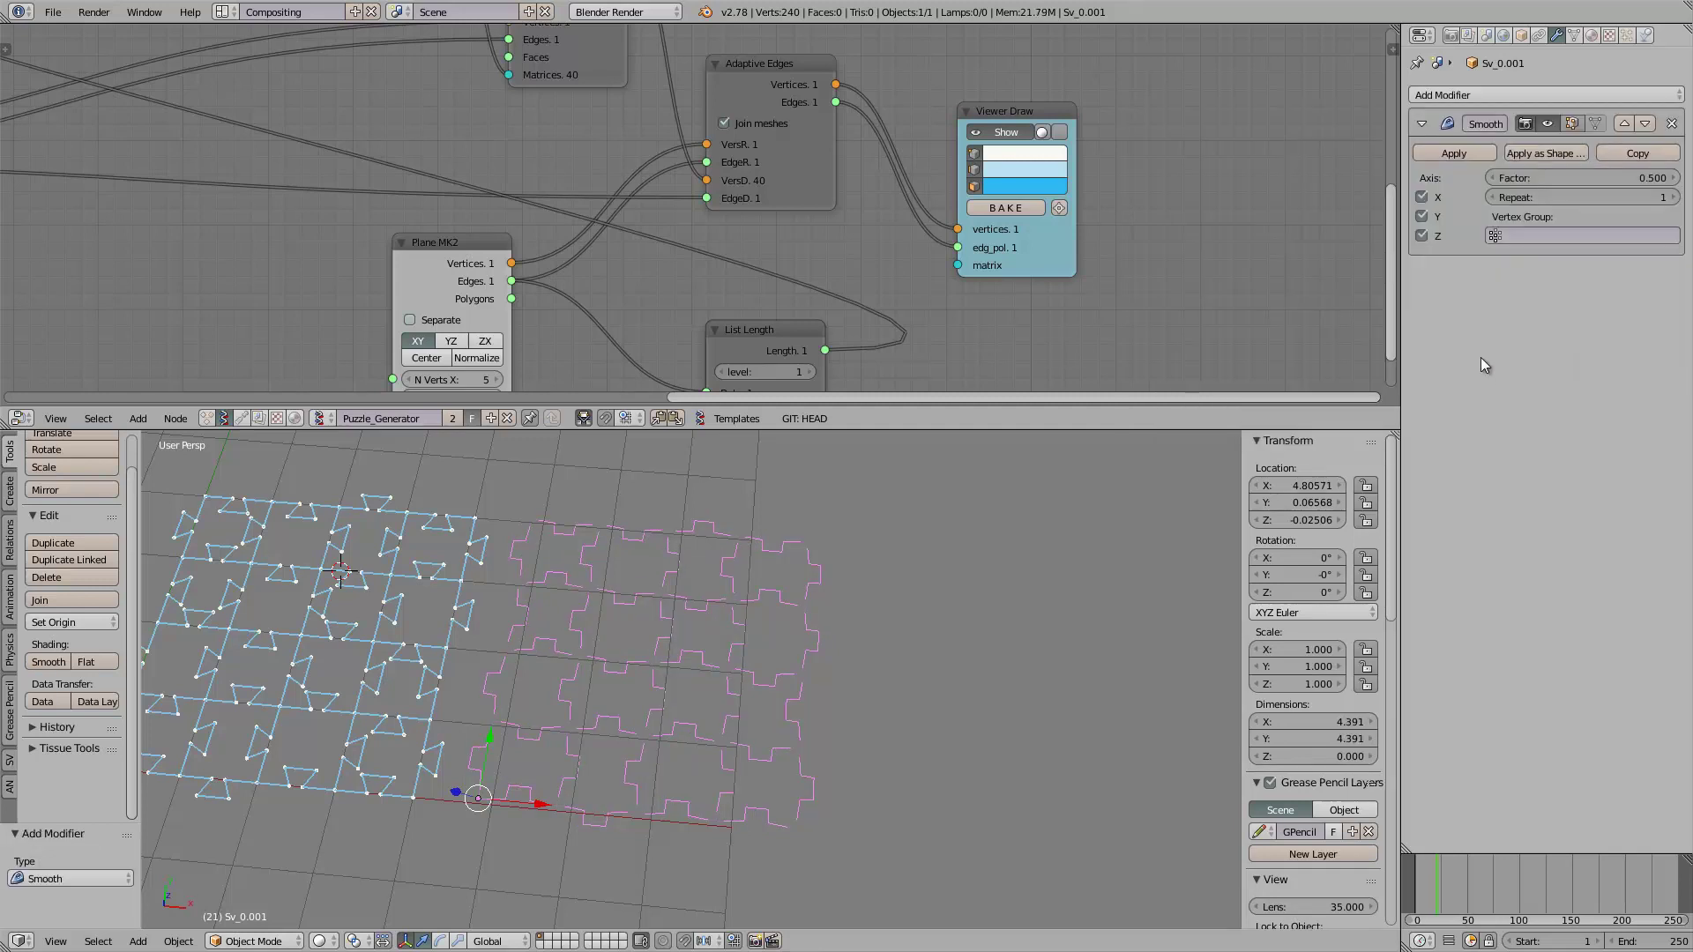
middle_drag(857, 524, 849, 568)
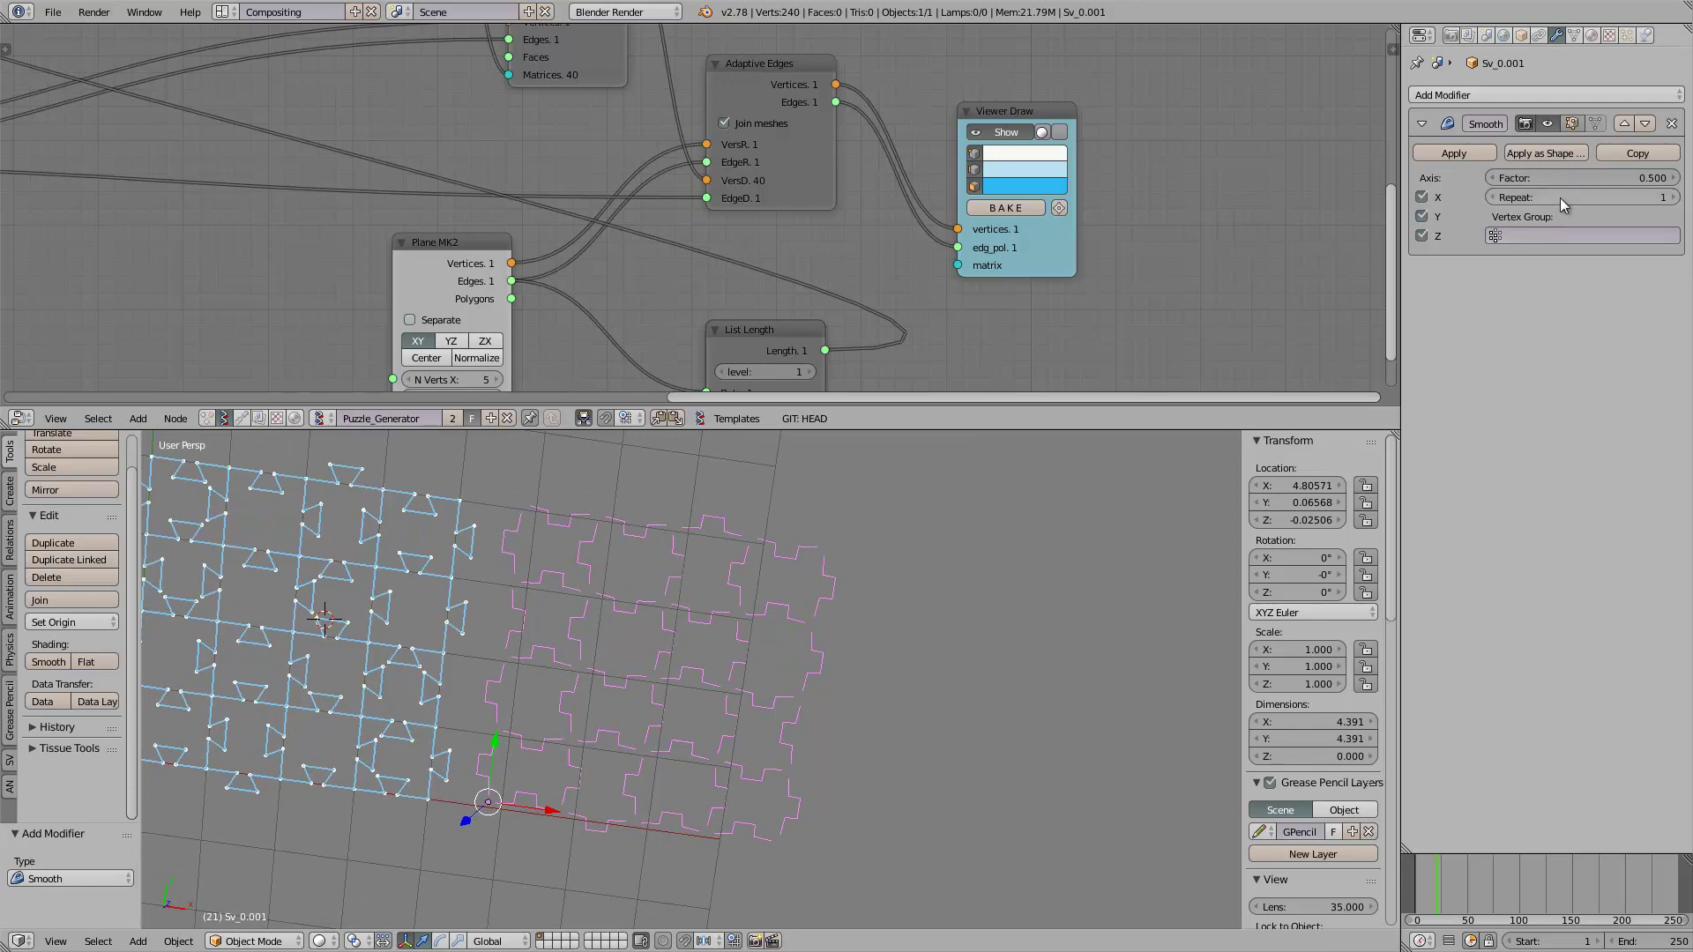
drag(1558, 197, 1601, 196)
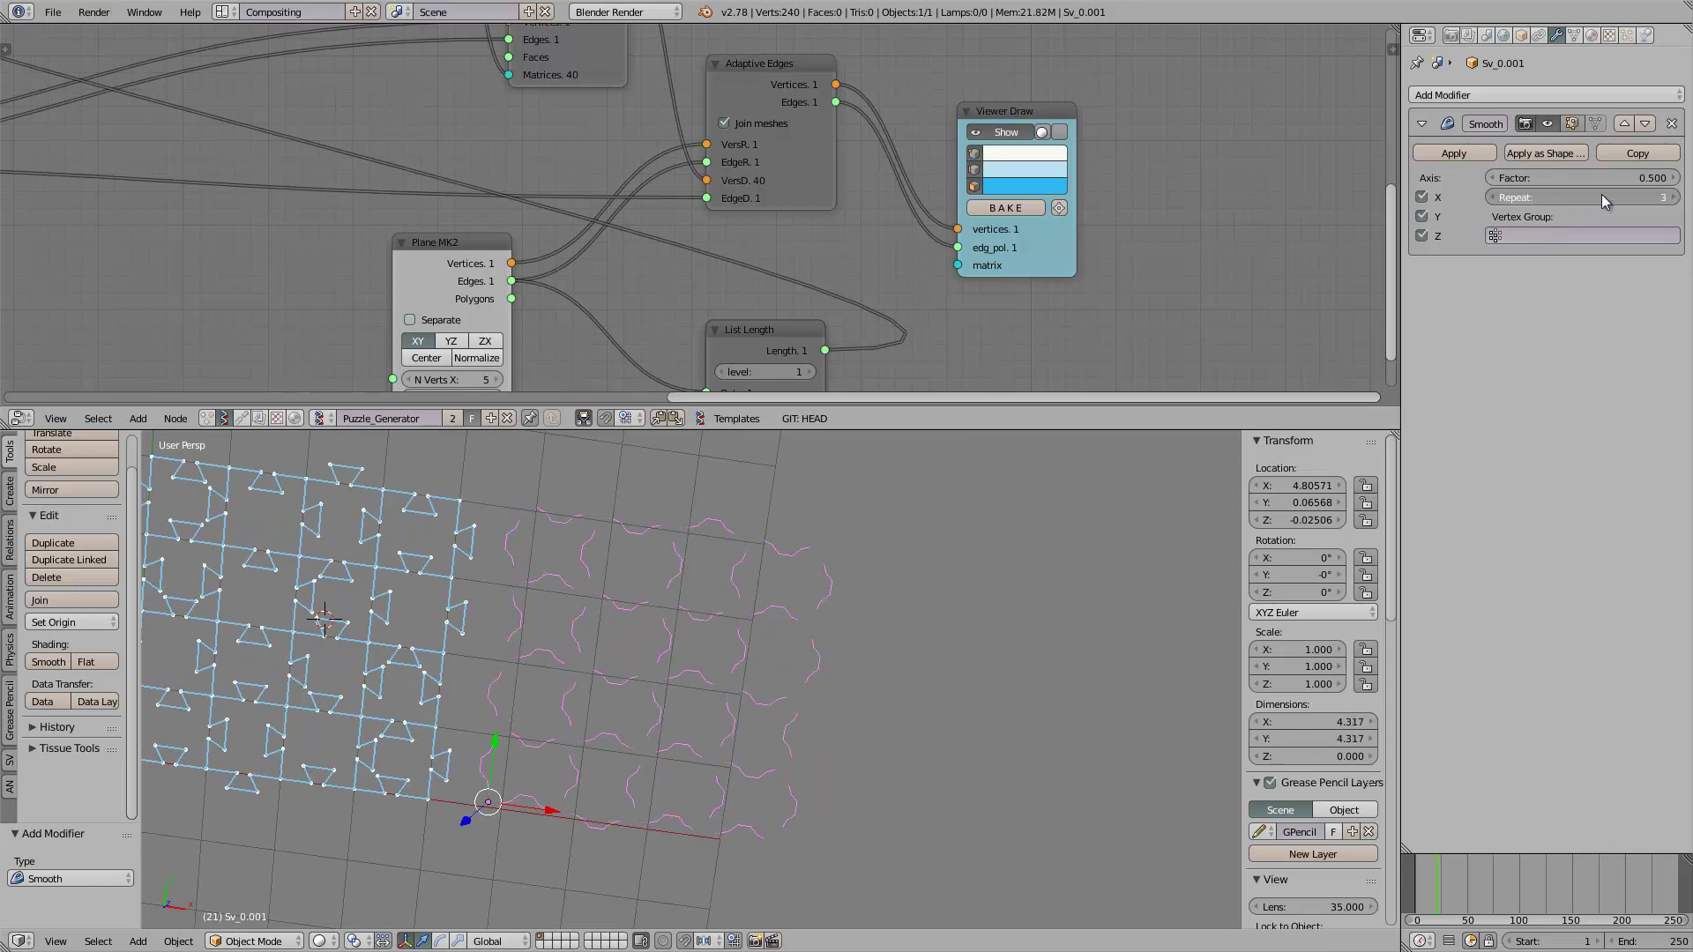
click(1672, 124)
Step: Save the file over the existing version
middle_drag(868, 573, 772, 647)
key(ctrl+s)
click(761, 649)
Step: Try a level 2 Subdivision Surface modifier on the baked puzzle mesh and remove it
scroll(703, 659, up, 2)
middle_drag(648, 643, 744, 659)
key(ctrl+2)
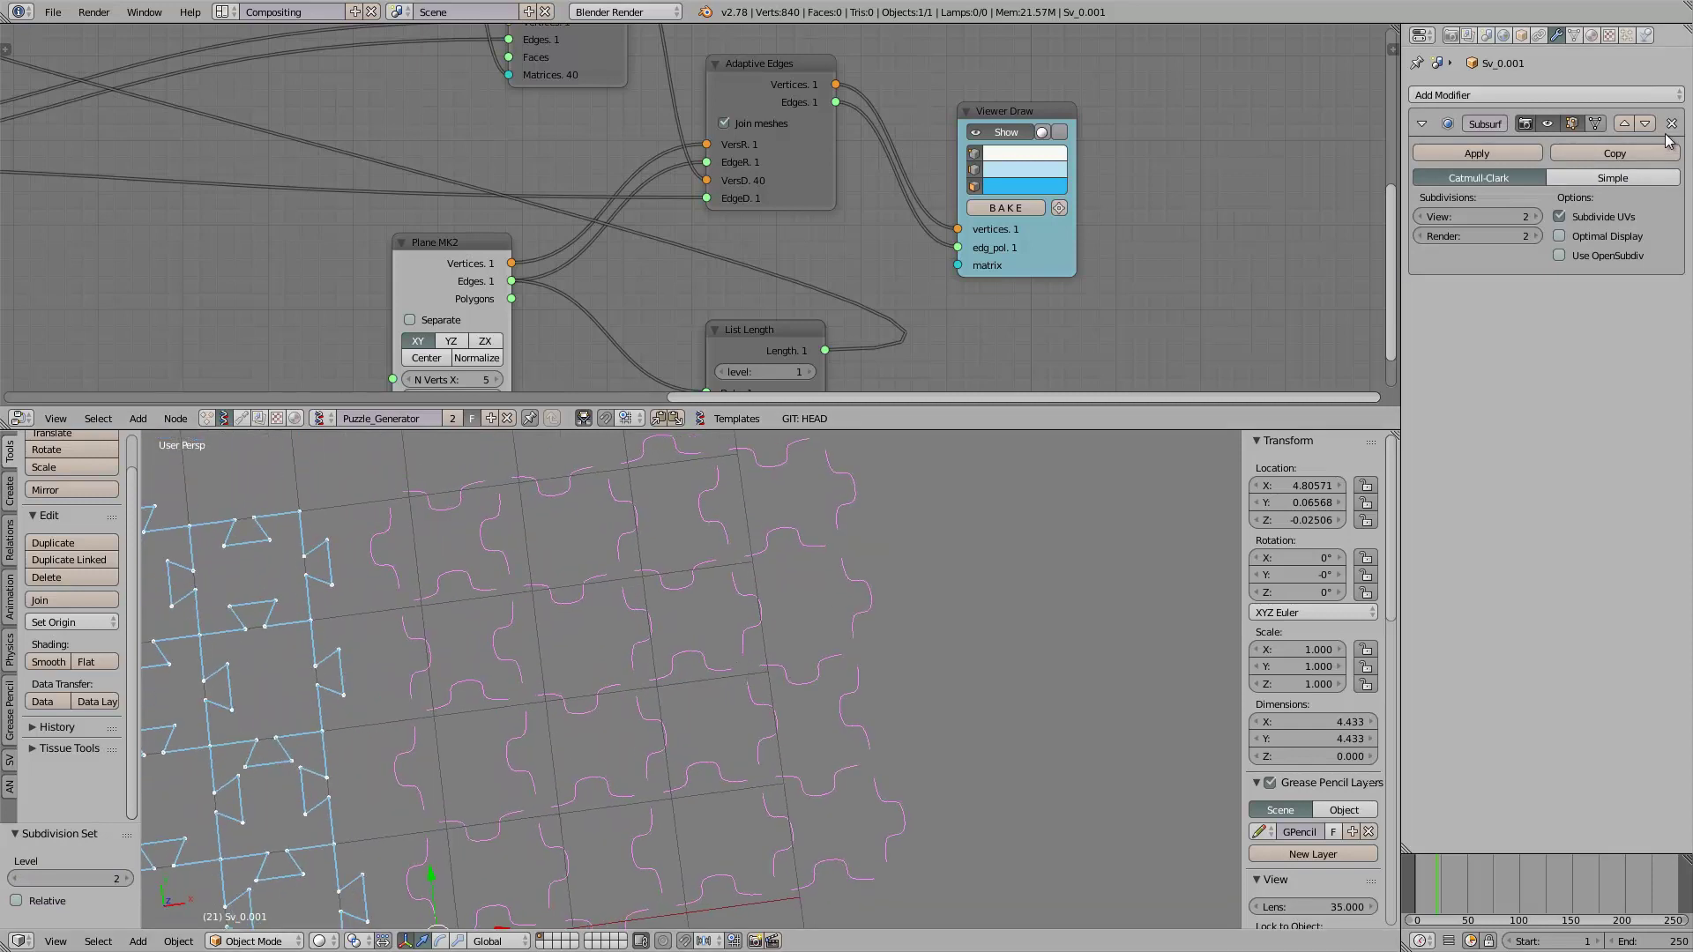
click(1671, 123)
Step: Merge the coincident vertices of the whole baked puzzle mesh with Remove Doubles
middle_drag(555, 665, 805, 597)
key(Tab)
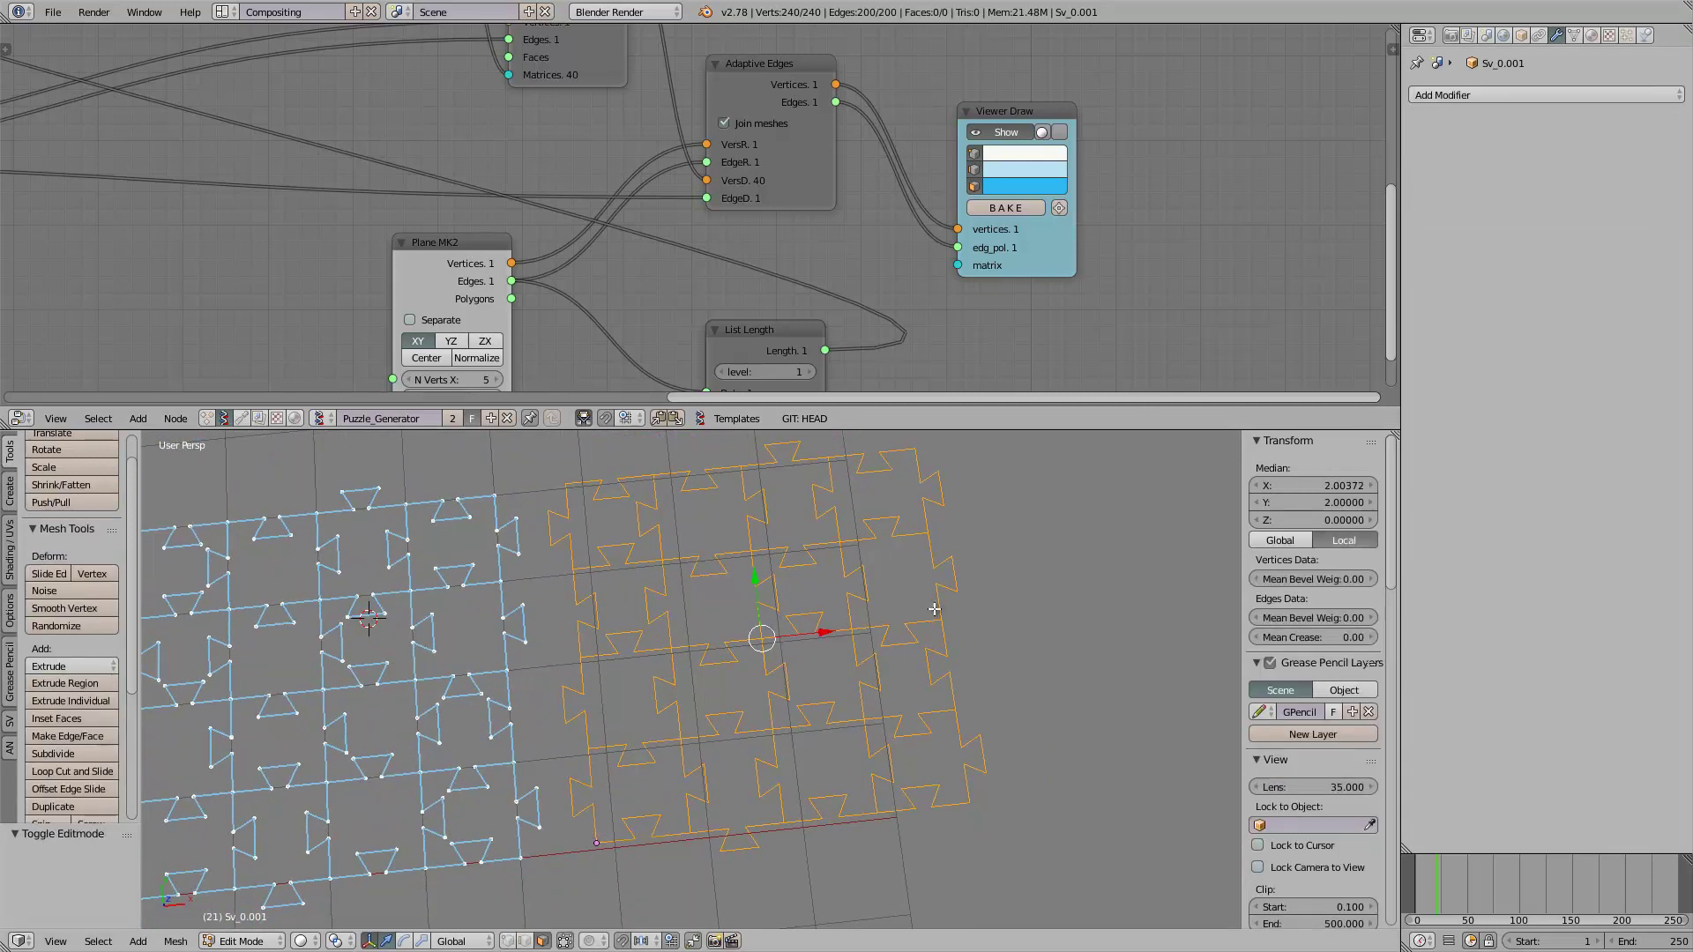
key(a)
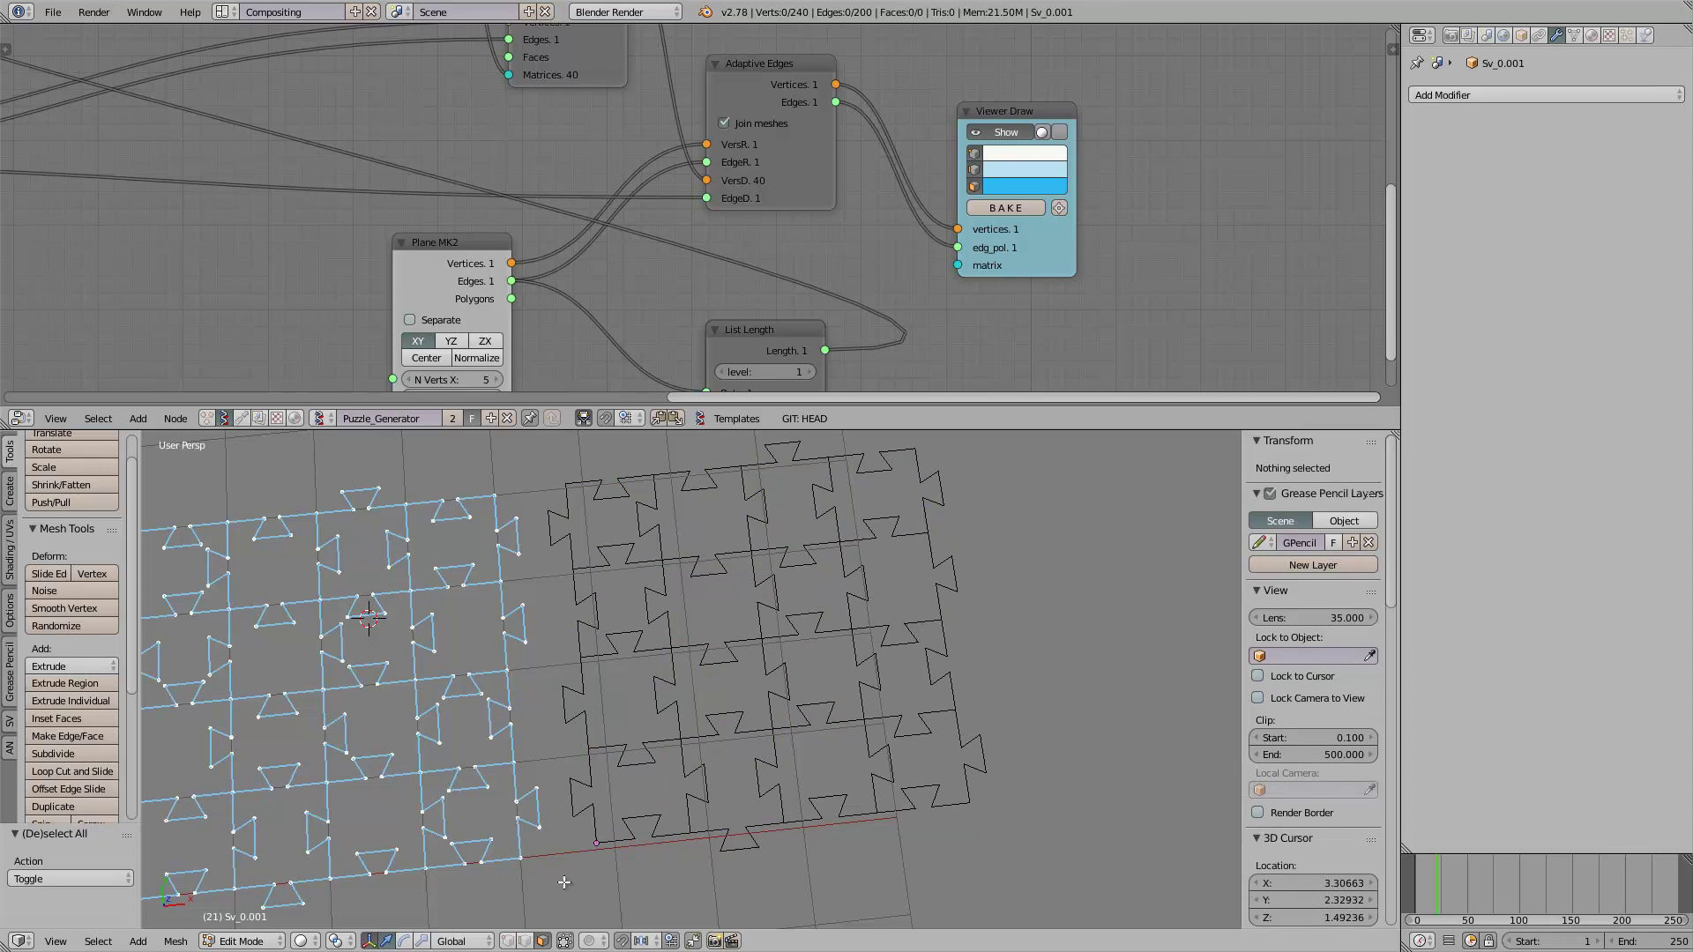
key(Tab)
key(Tab)
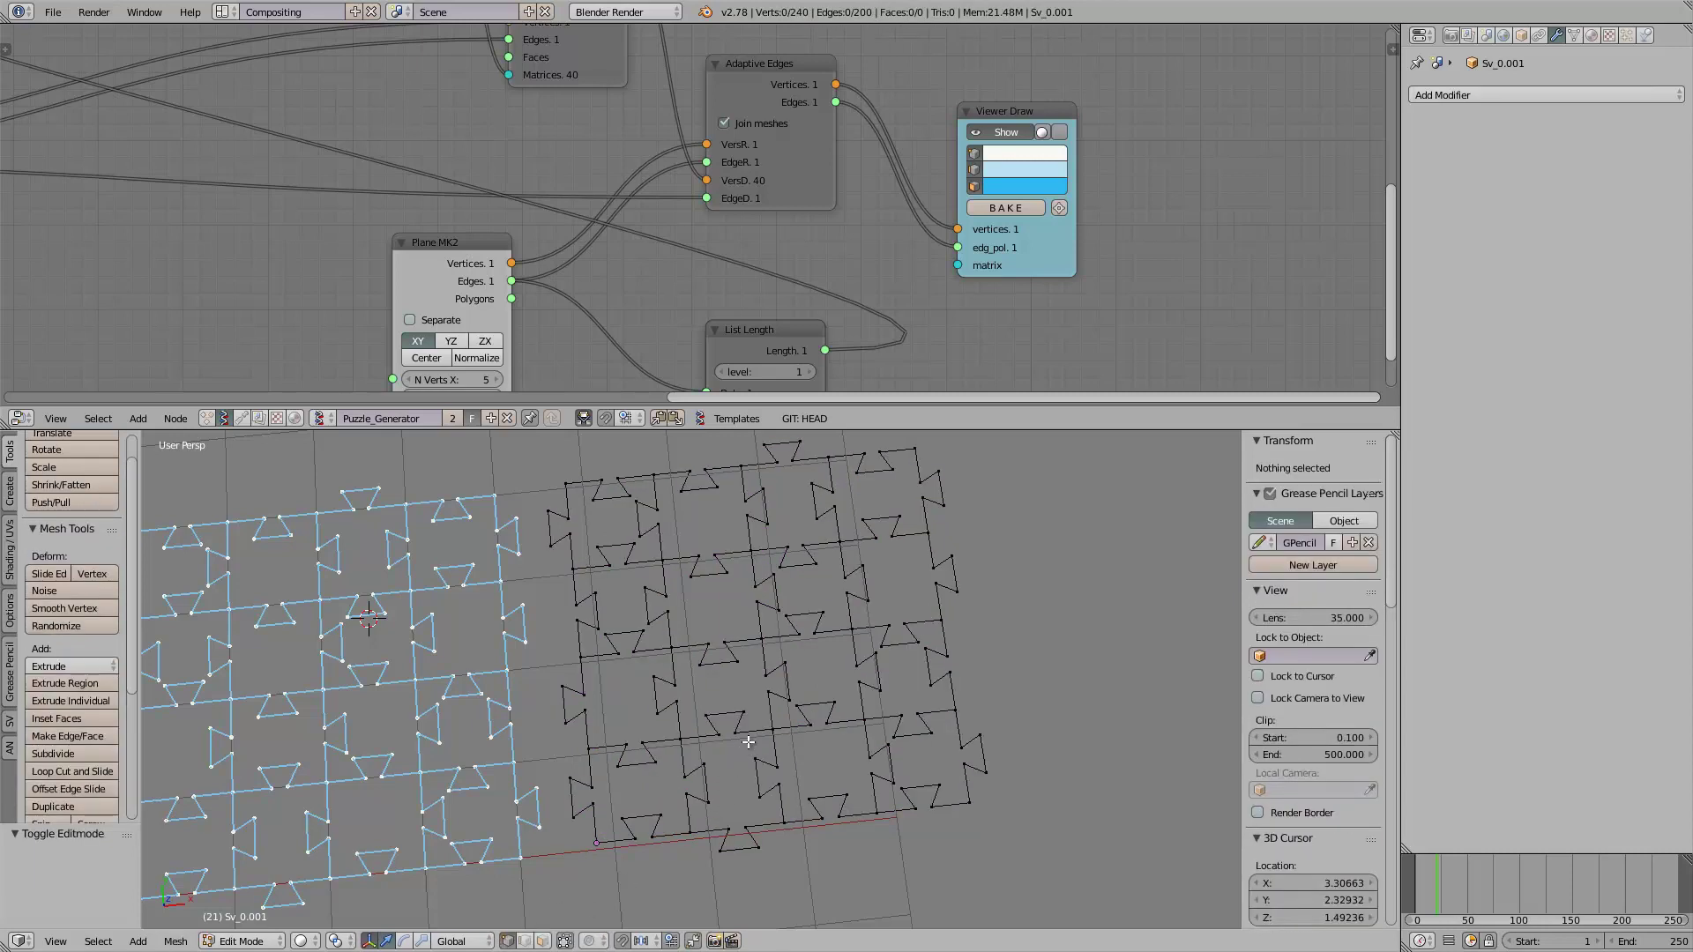
key(a)
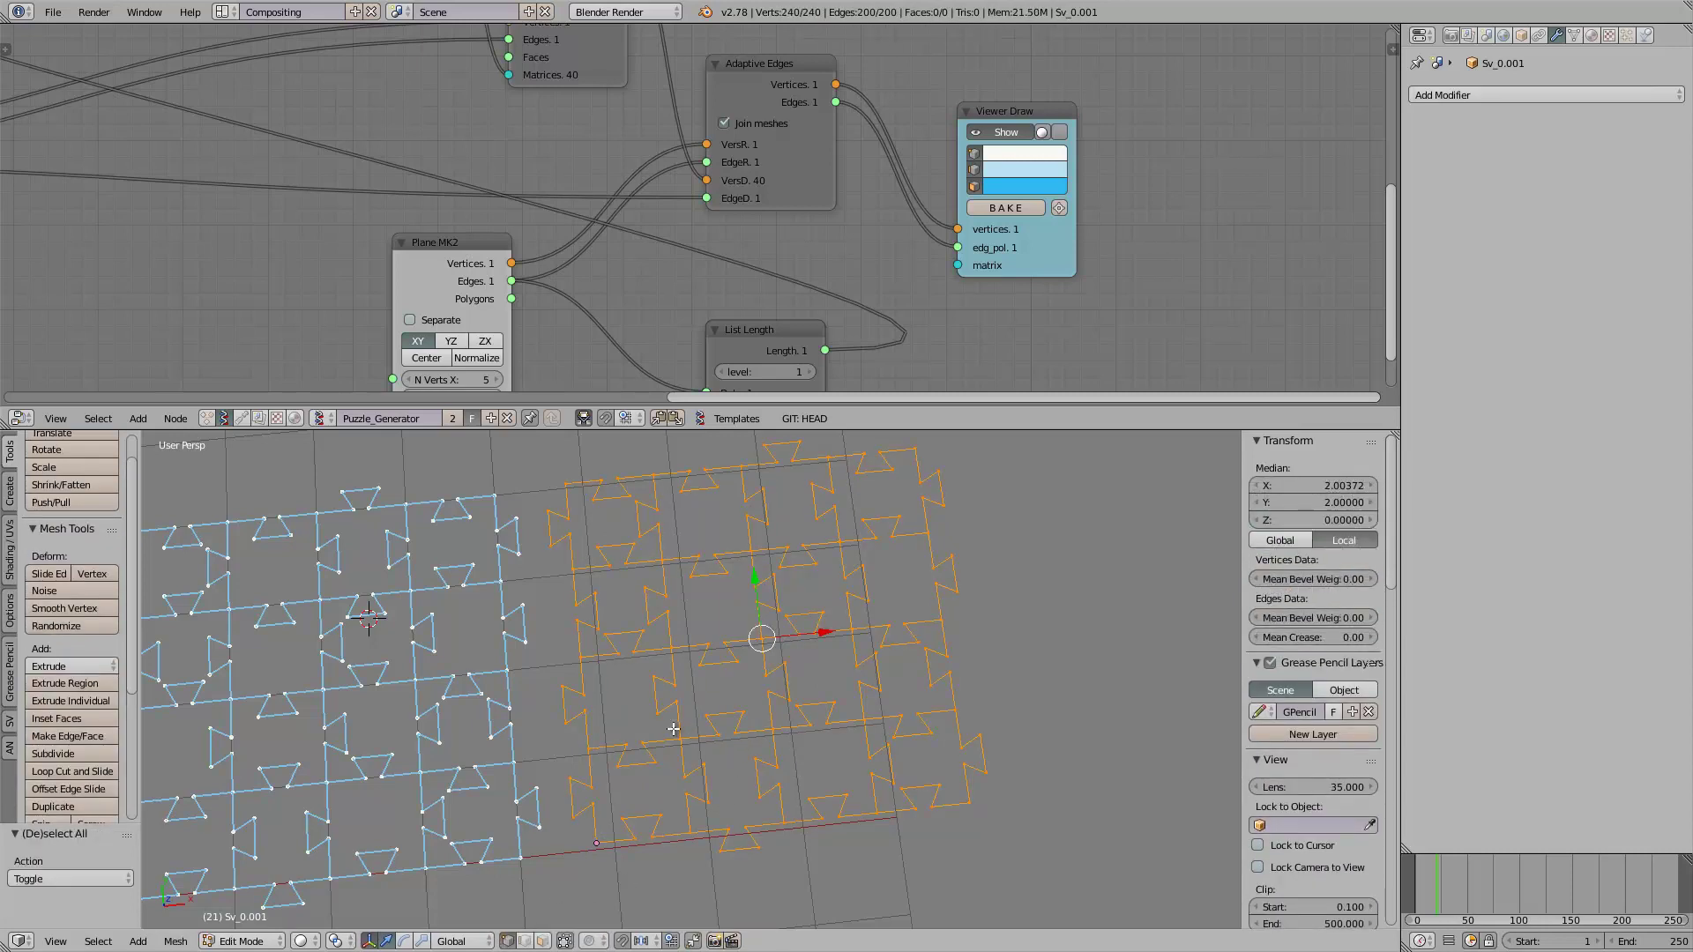
key(space)
text(remove do)
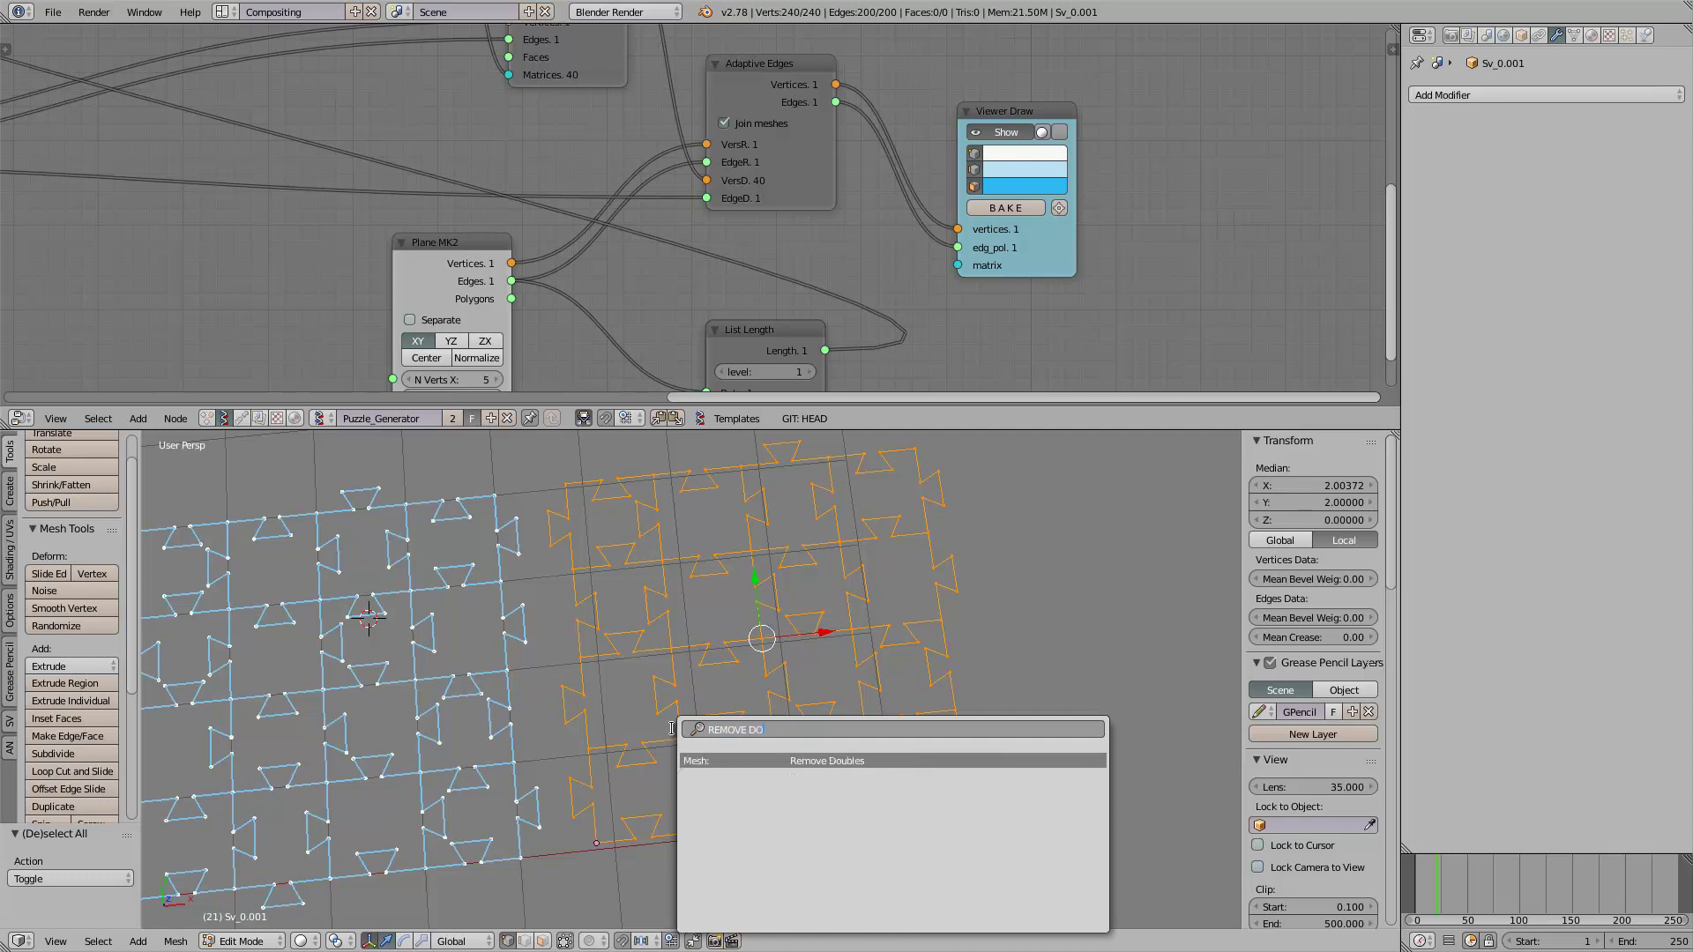
key(Return)
key(Tab)
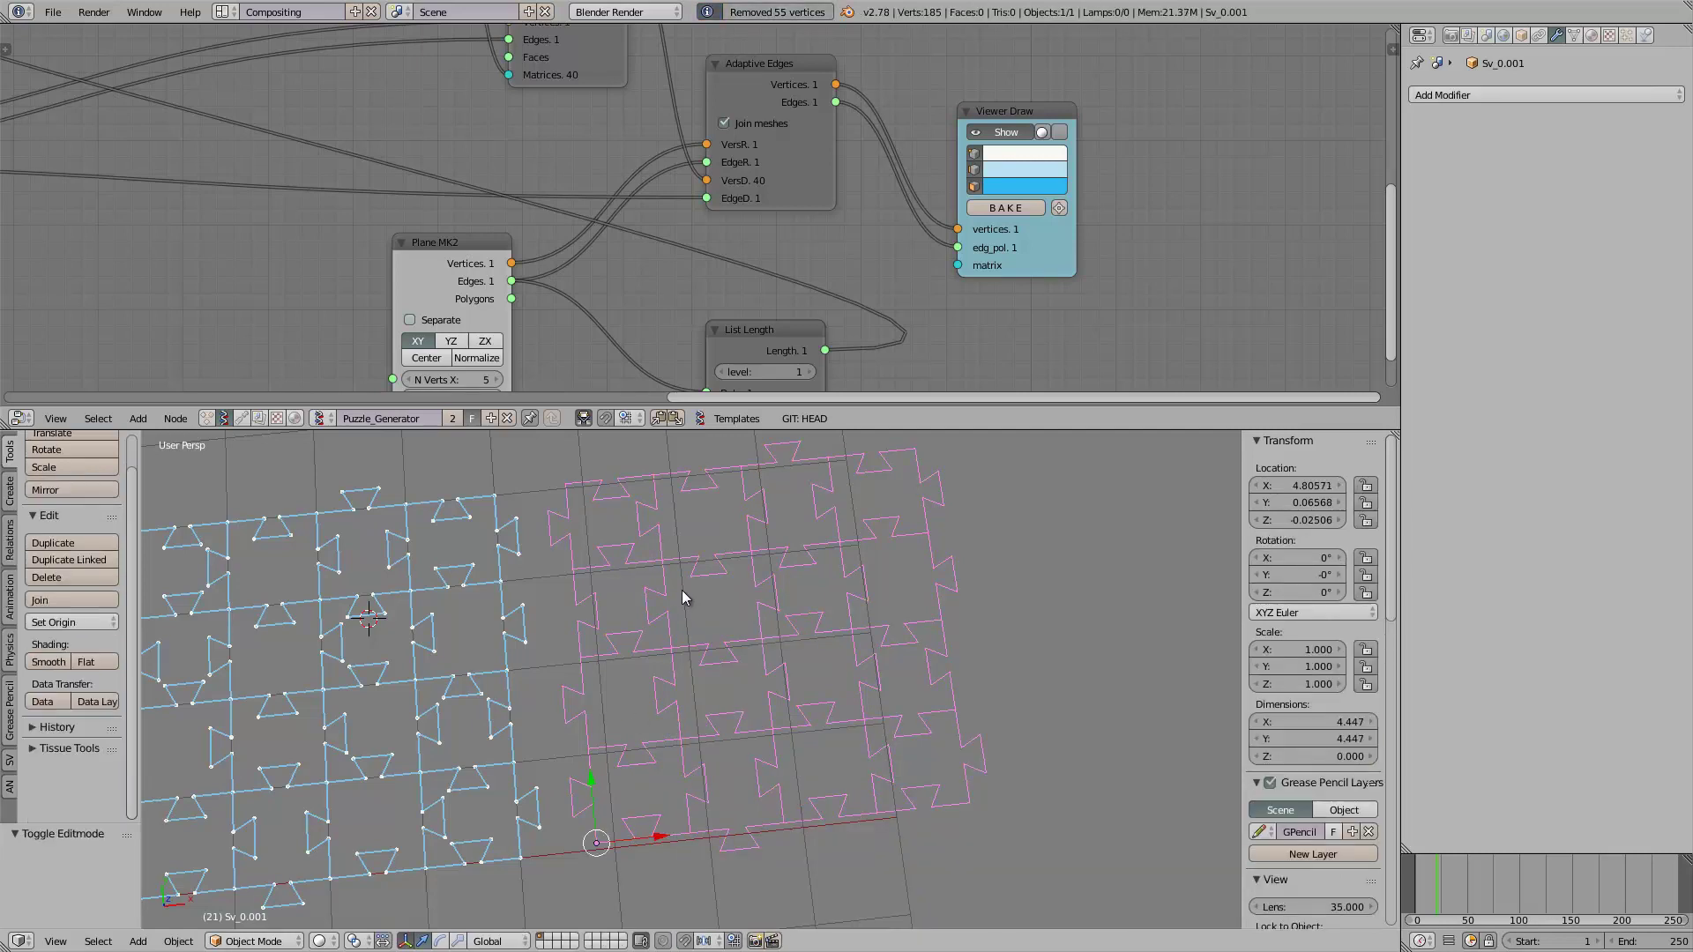
Step: Fill the outlines of the baked puzzle mesh with faces in Edit Mode
middle_drag(767, 622, 756, 682)
key(Tab)
key(f)
Step: Select the outline vertices of the unfilled piece on the puzzle's left edge, second row from the bottom, and fill it with a face
scroll(757, 683, up, 8)
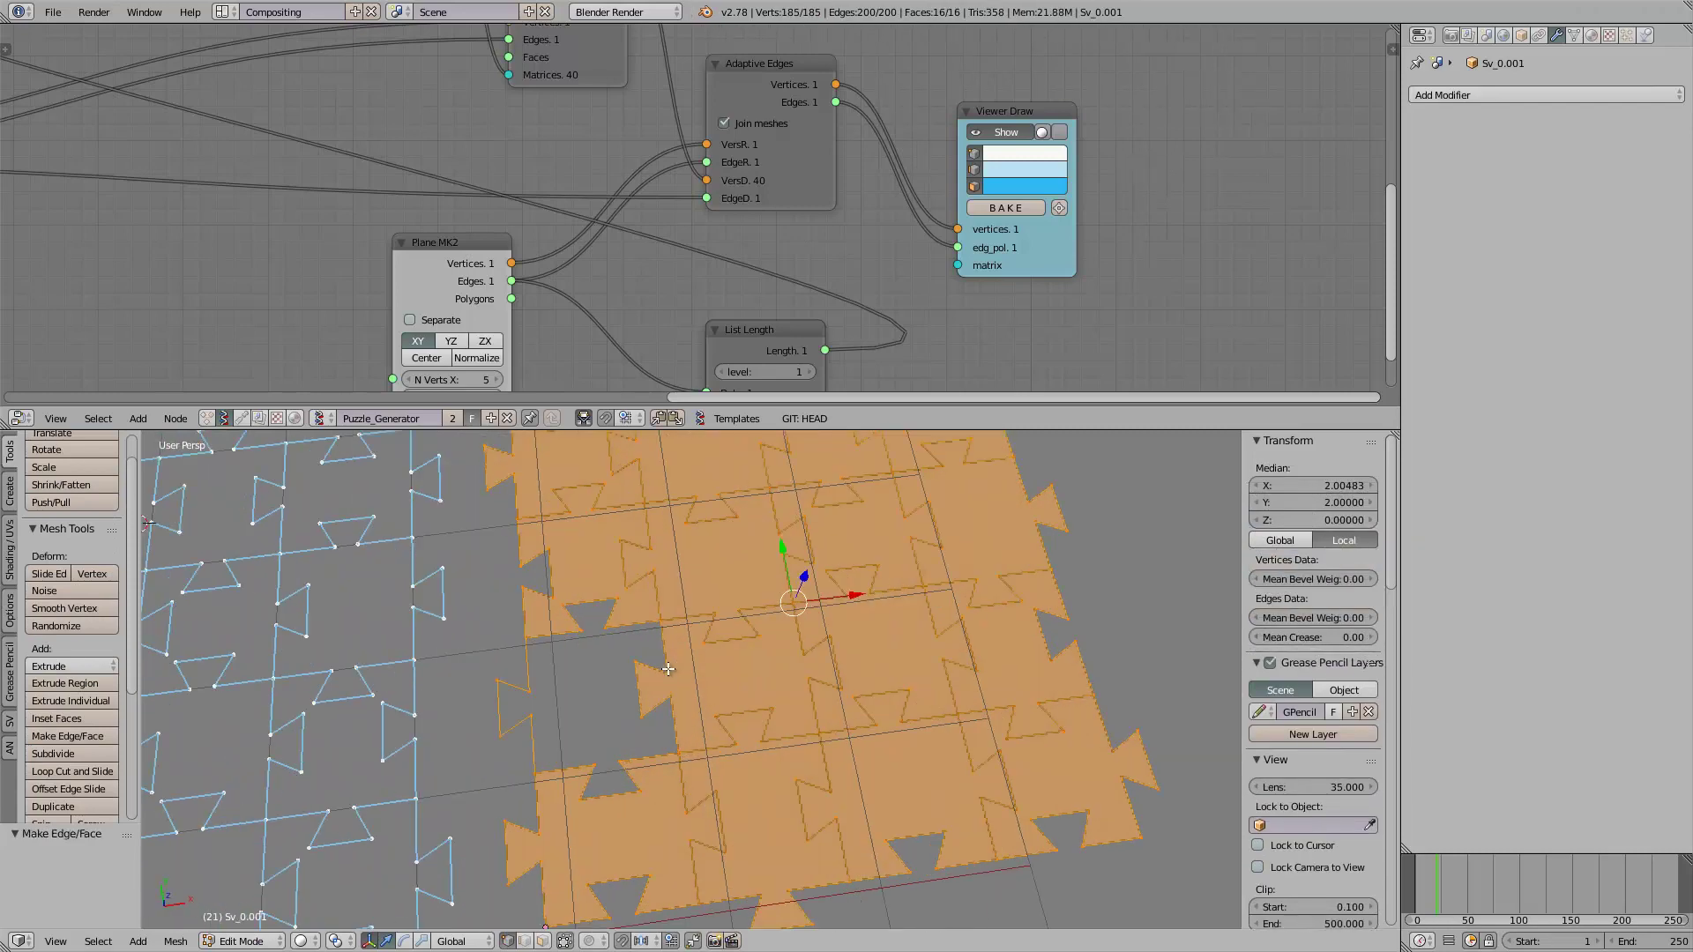
middle_drag(622, 707, 614, 710)
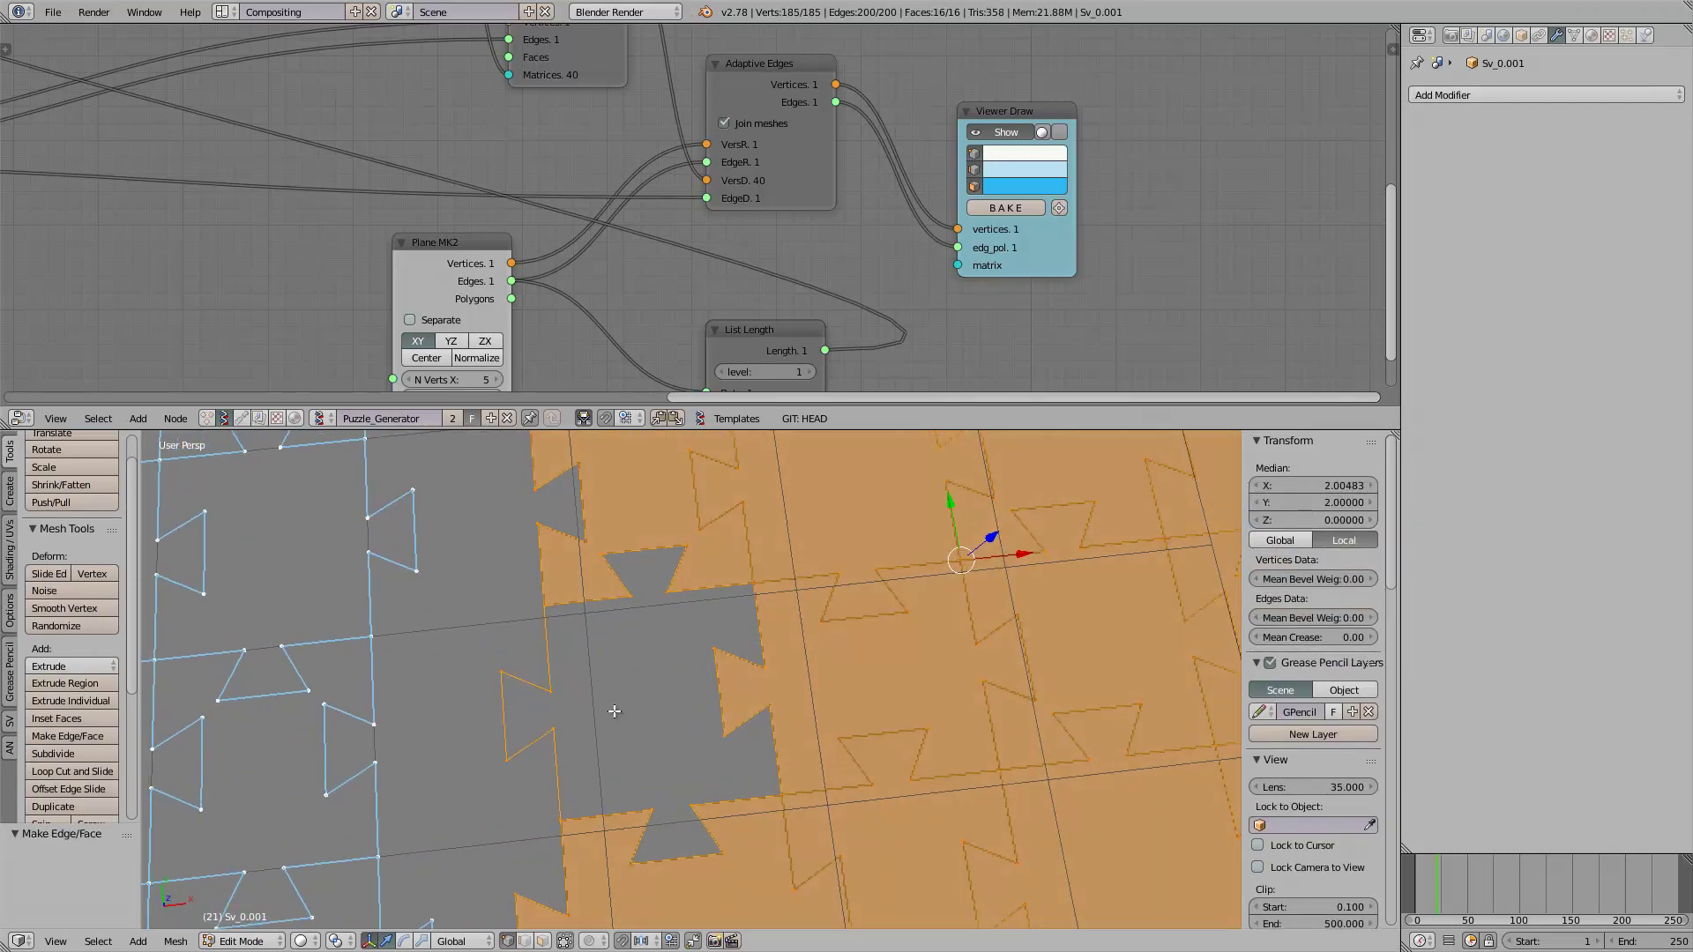
right_click(505, 669)
shift+right_click(551, 693)
shift+right_click(507, 761)
shift+right_click(554, 733)
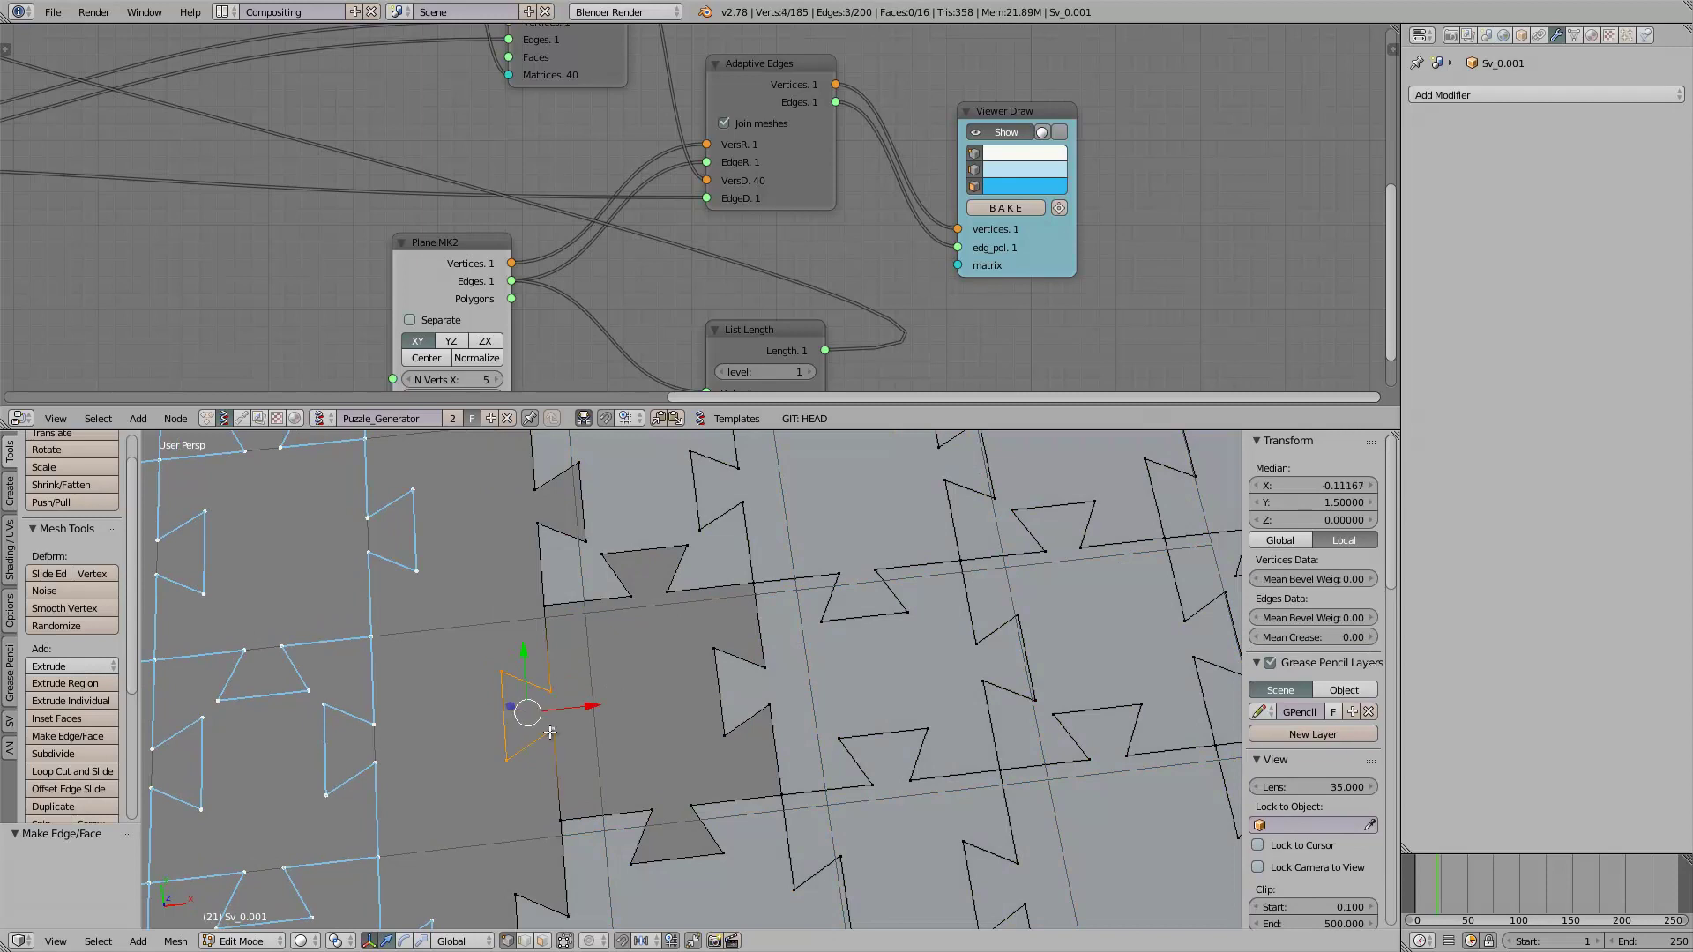
shift+right_click(562, 828)
ctrl+right_click(652, 825)
shift+right_click(742, 855)
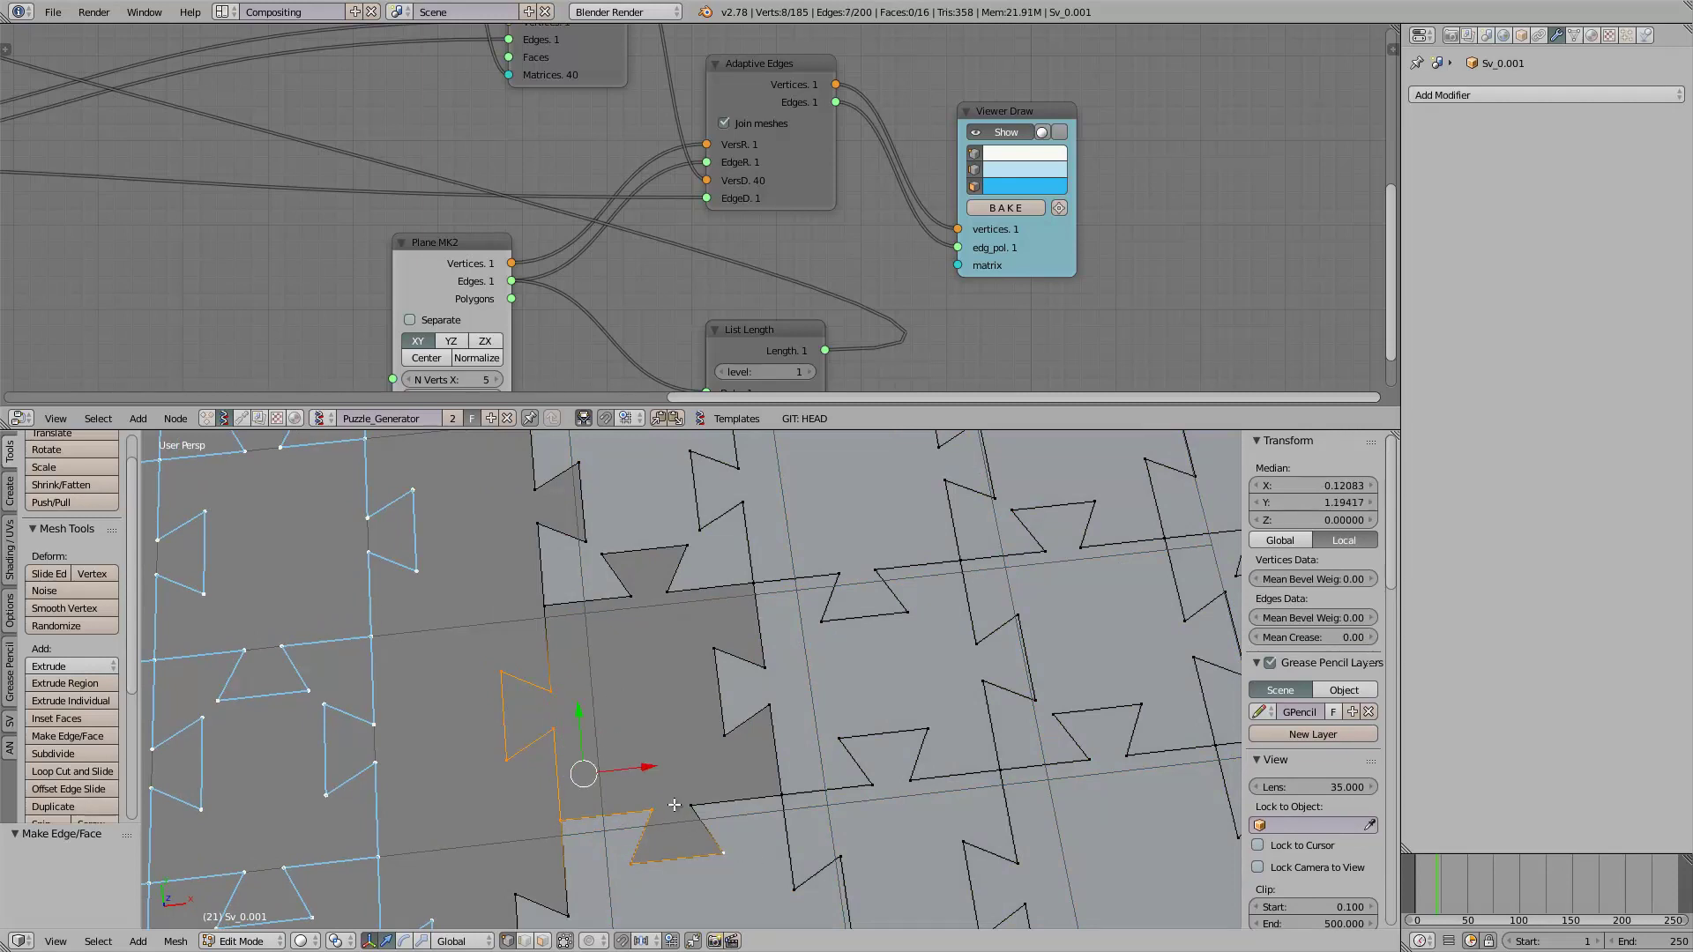
shift+right_click(687, 800)
shift+right_click(776, 791)
shift+right_click(769, 705)
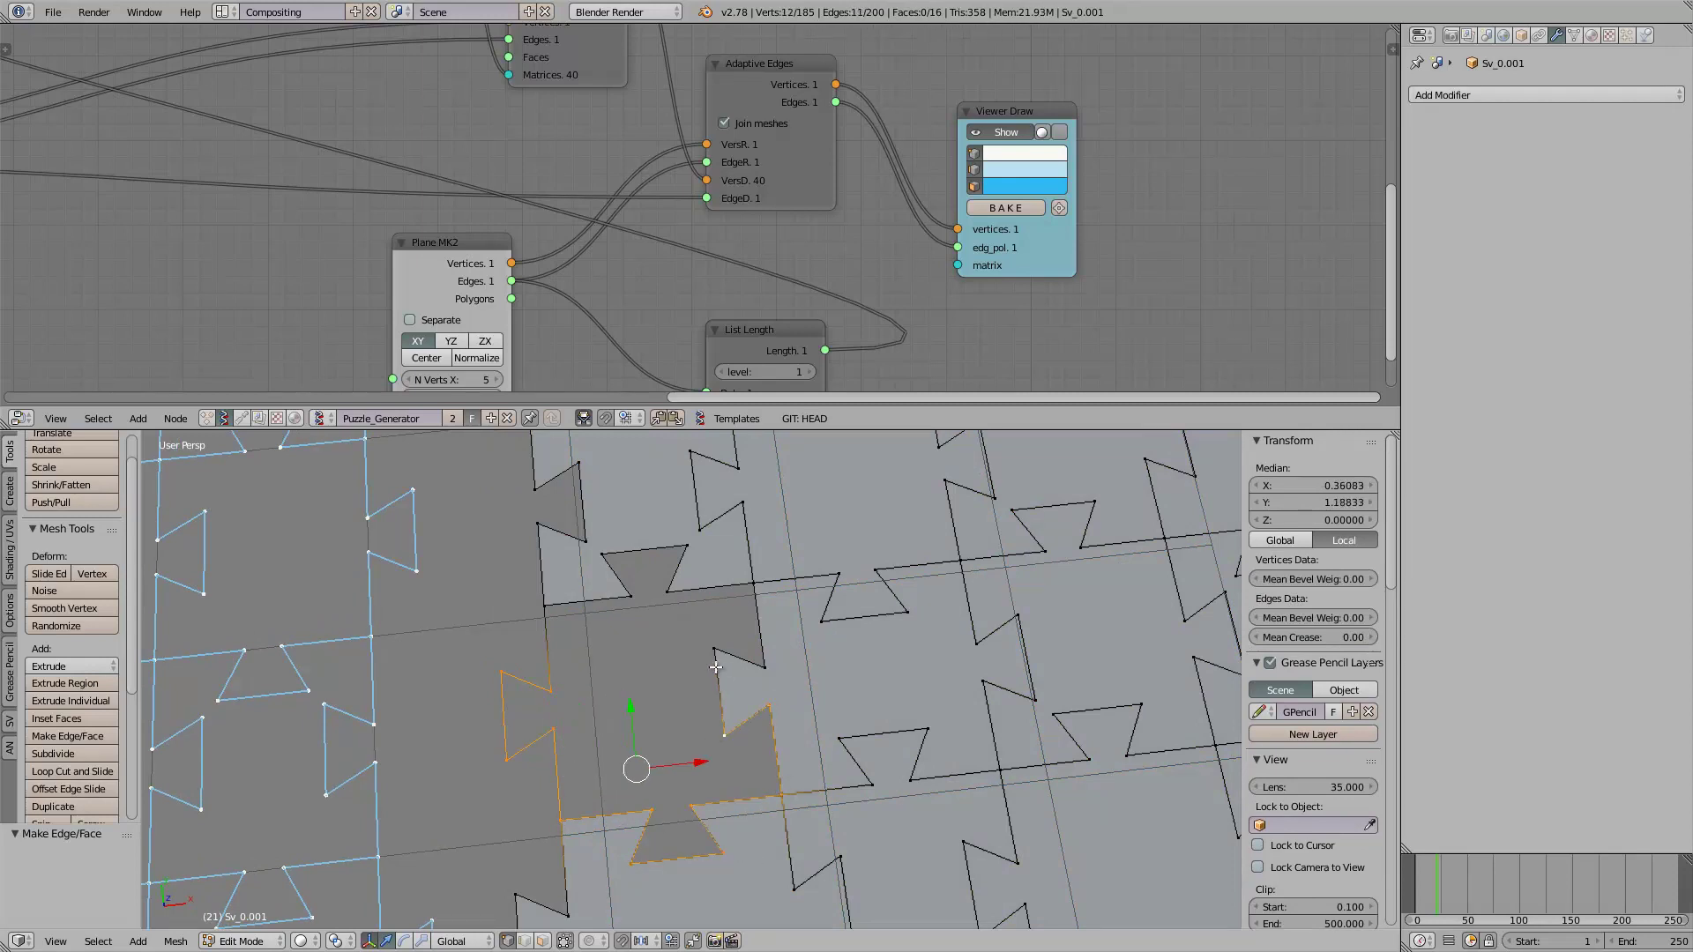
ctrl+right_click(756, 579)
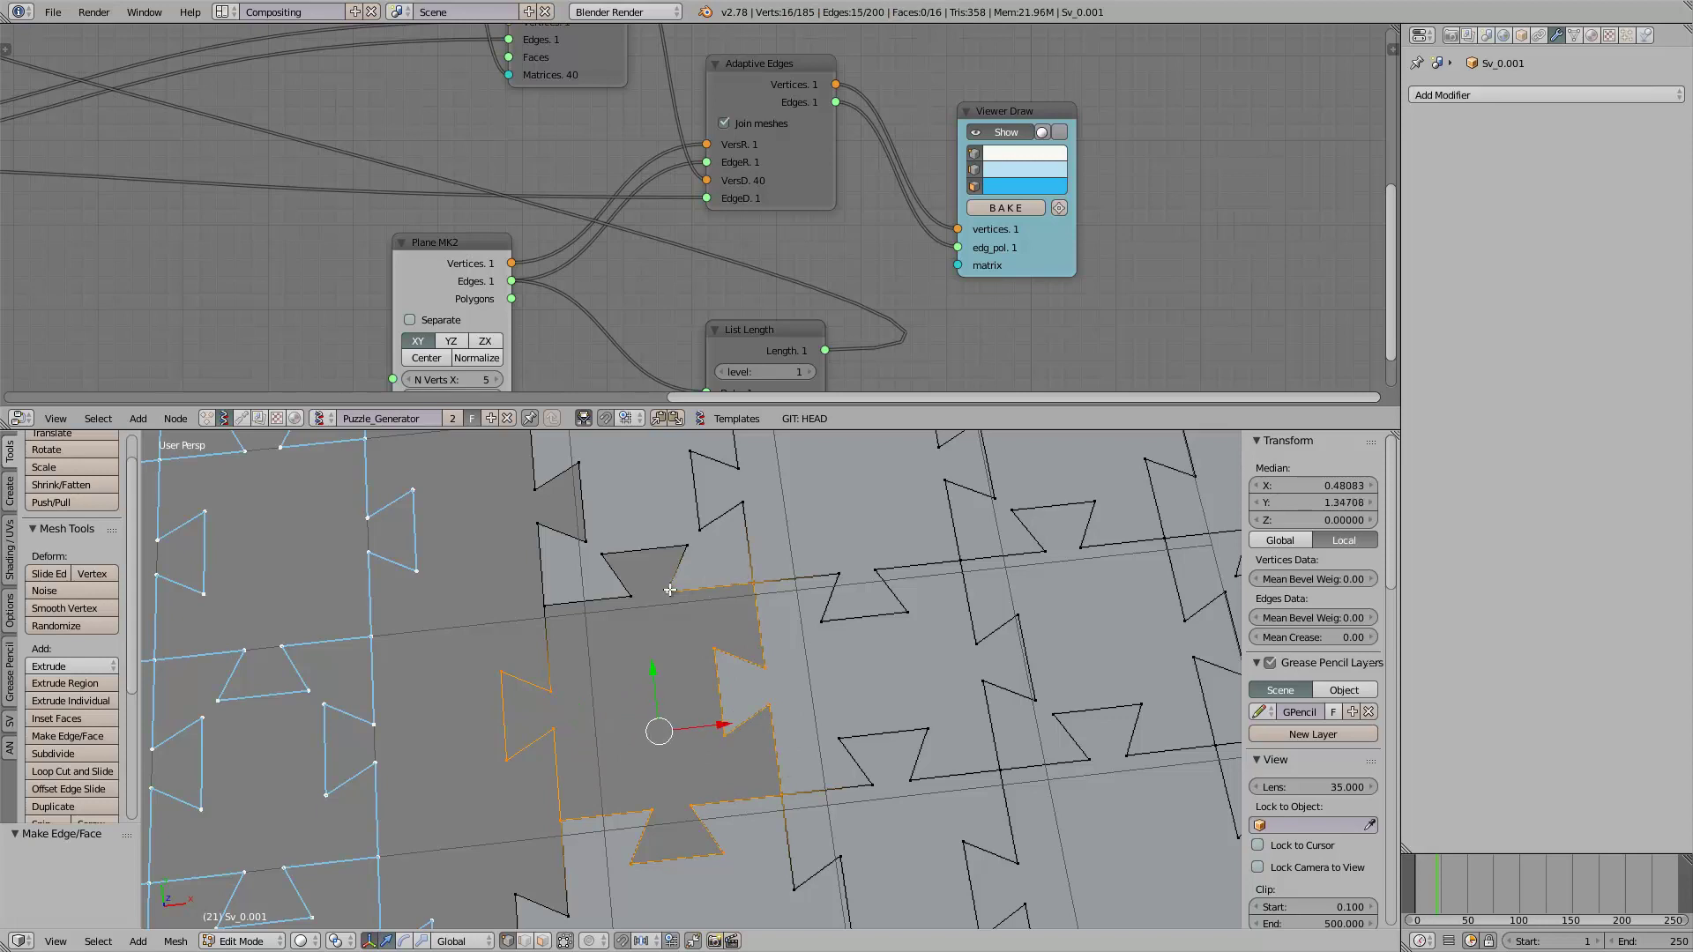
ctrl+right_click(686, 547)
ctrl+right_click(603, 554)
ctrl+right_click(635, 592)
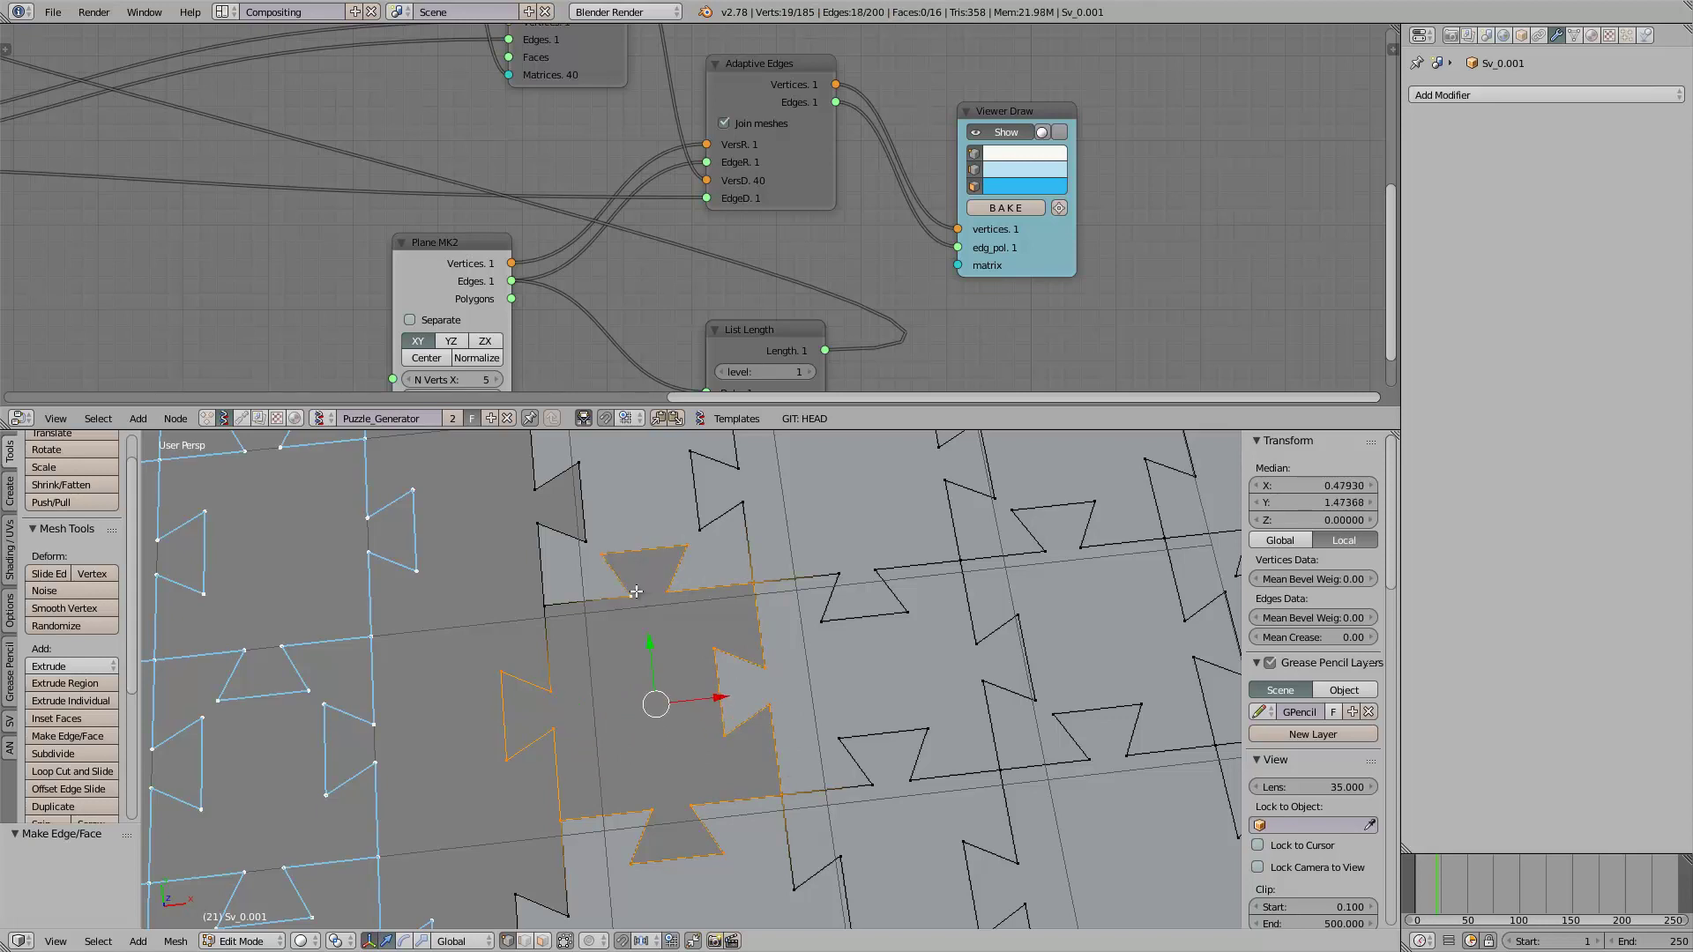
ctrl+right_click(547, 603)
key(f)
scroll(734, 630, down, 4)
key(Tab)
scroll(783, 641, down, 1)
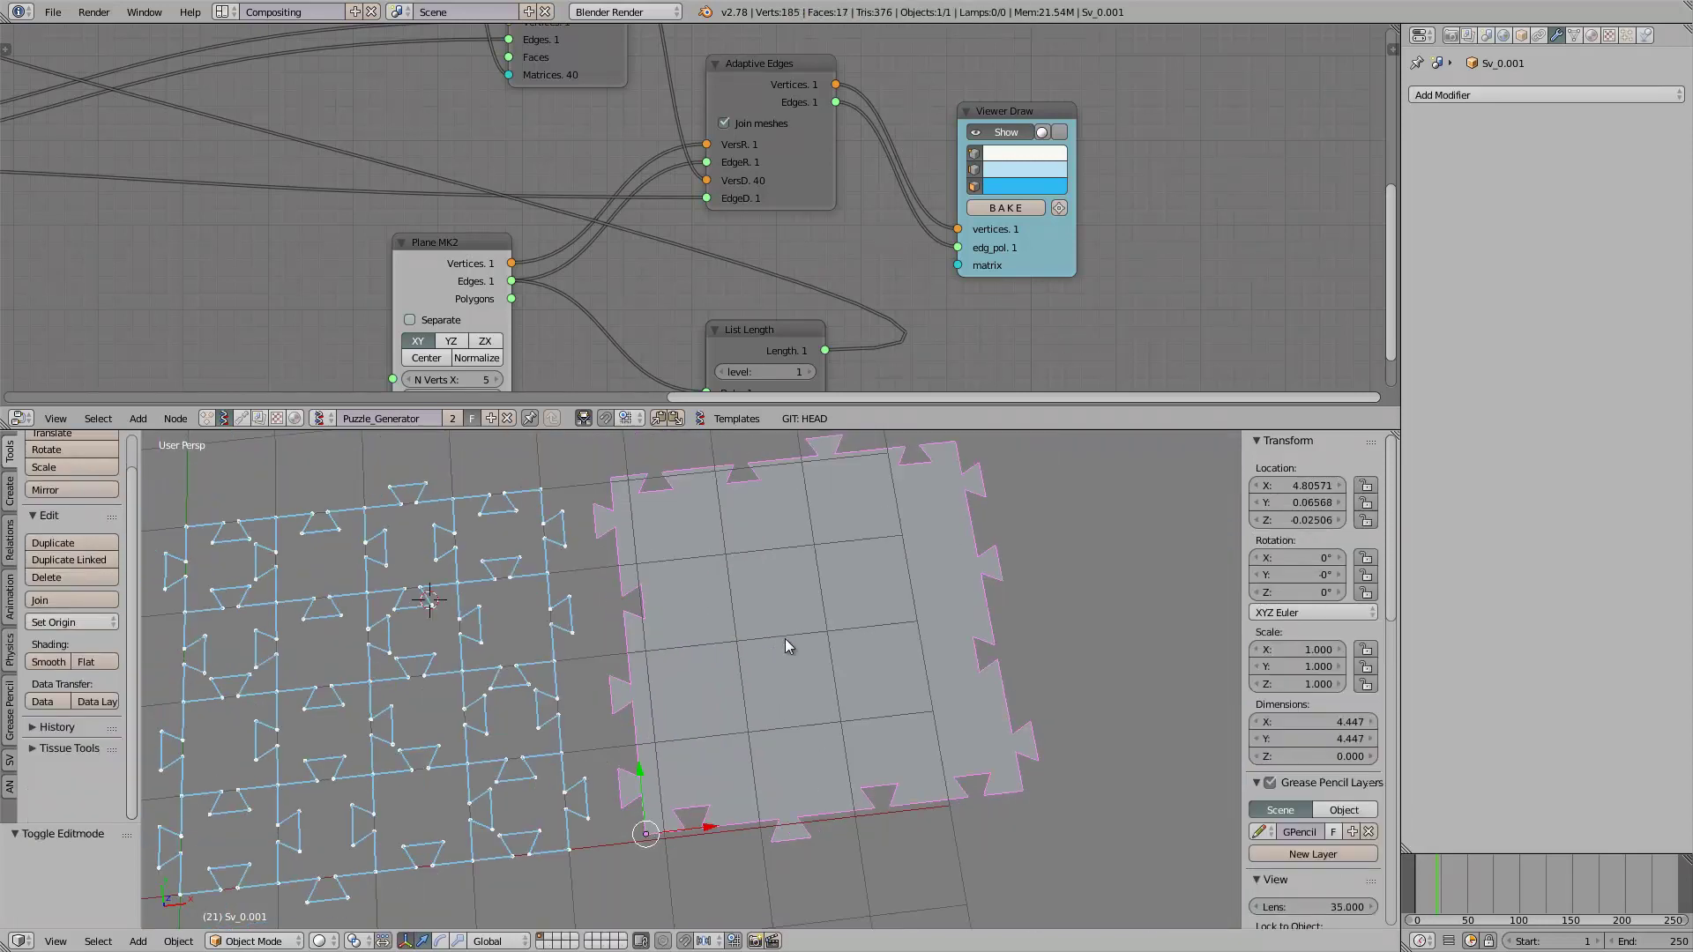
Step: Check the newly filled left-edge piece in wireframe display and test whether its face can be moved separately
scroll(813, 633, up, 2)
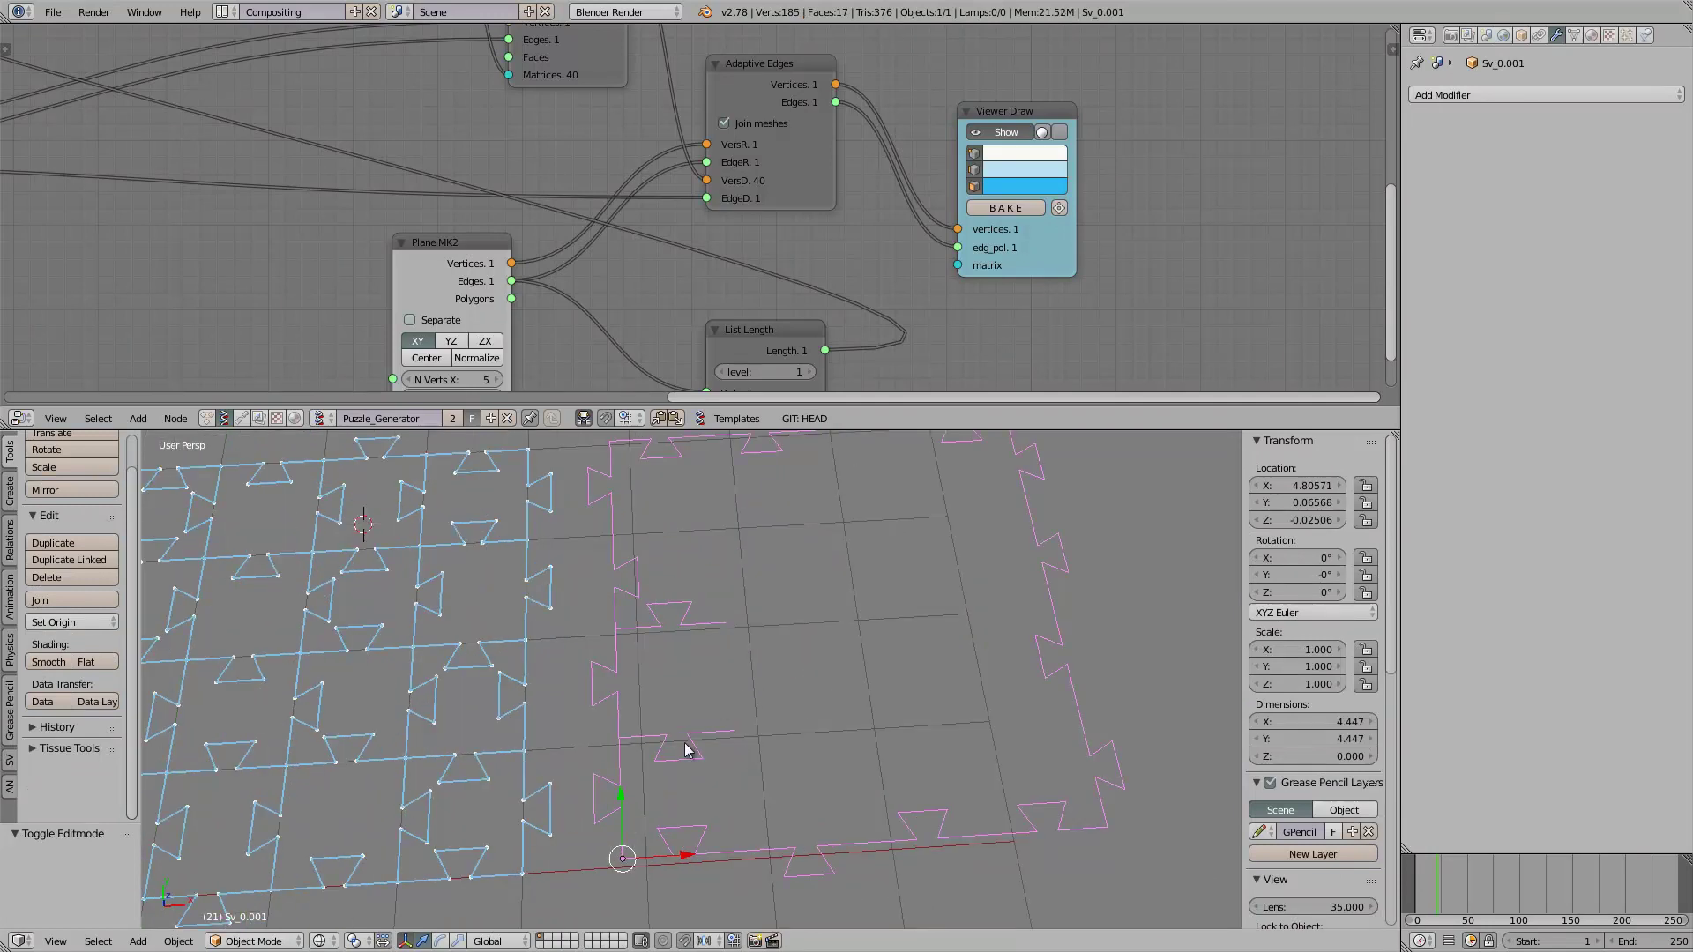
key(Tab)
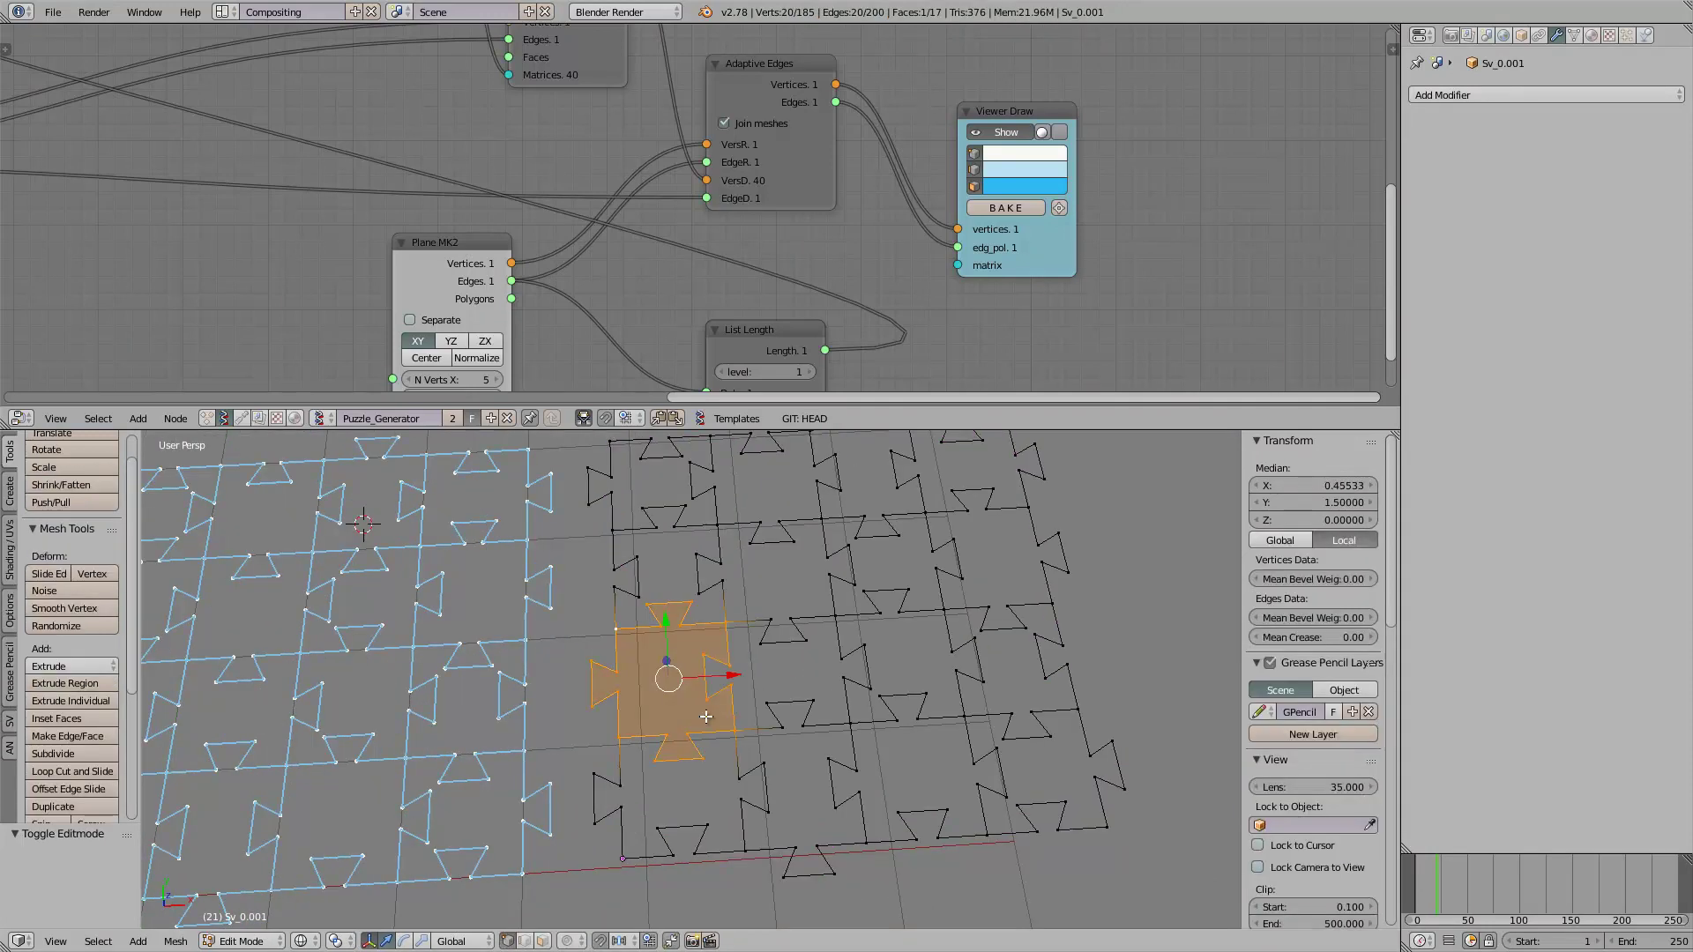
key(g)
right_click(674, 670)
key(Tab)
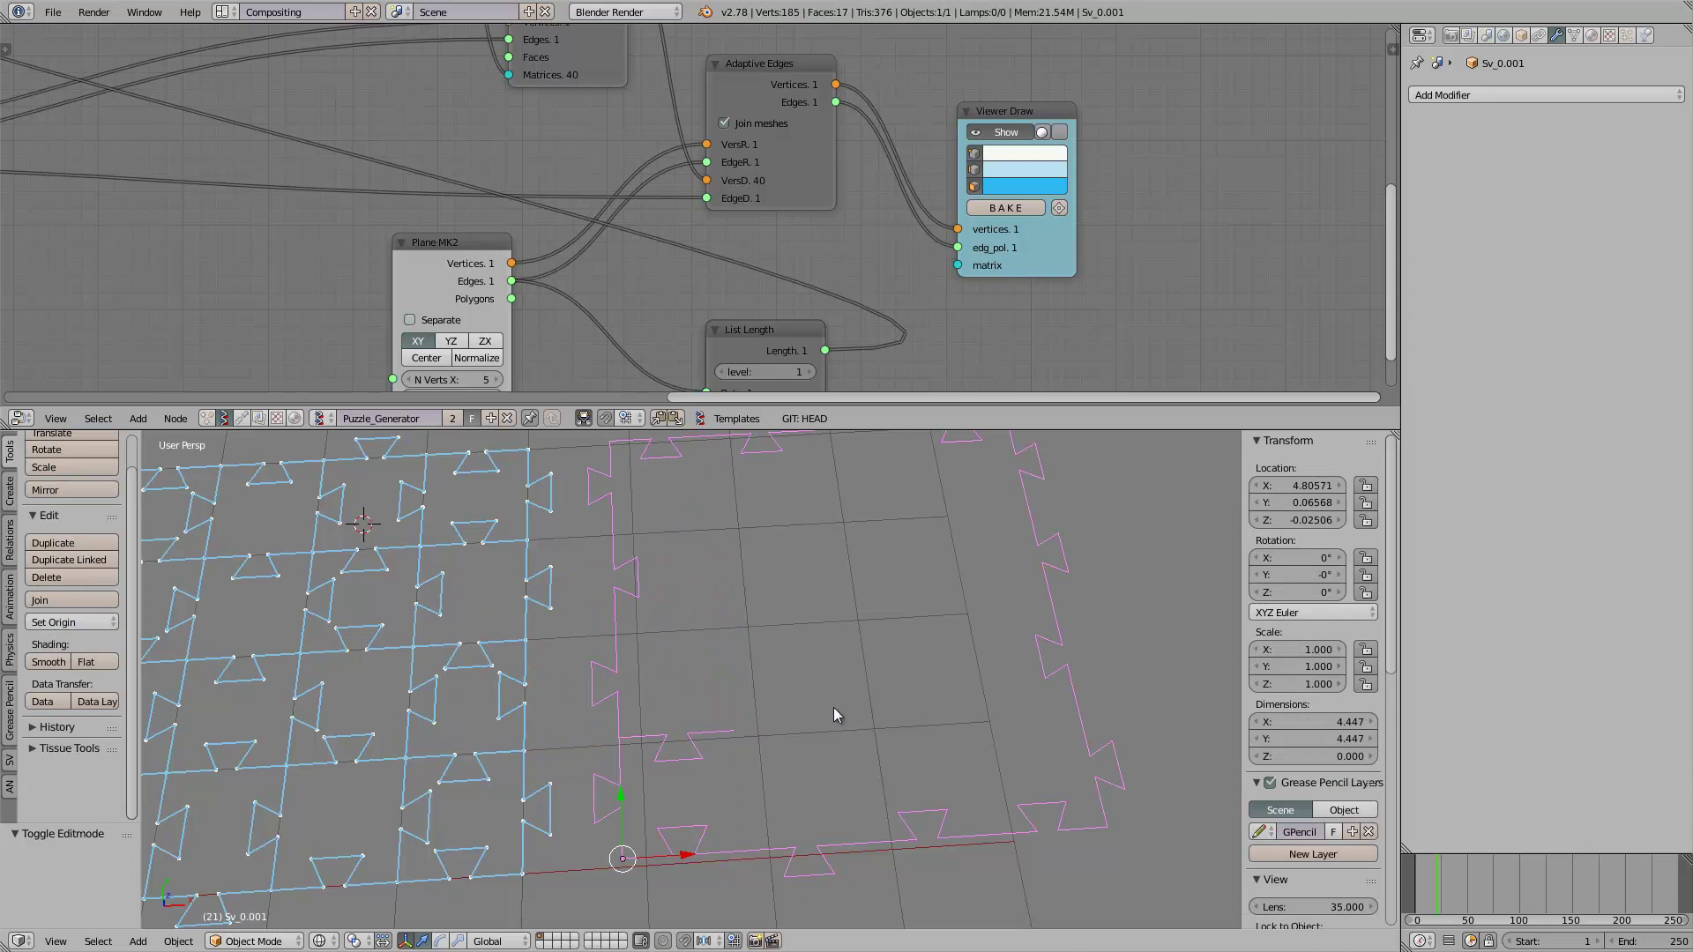
scroll(855, 703, down, 3)
scroll(839, 695, up, 3)
middle_drag(788, 710, 797, 695)
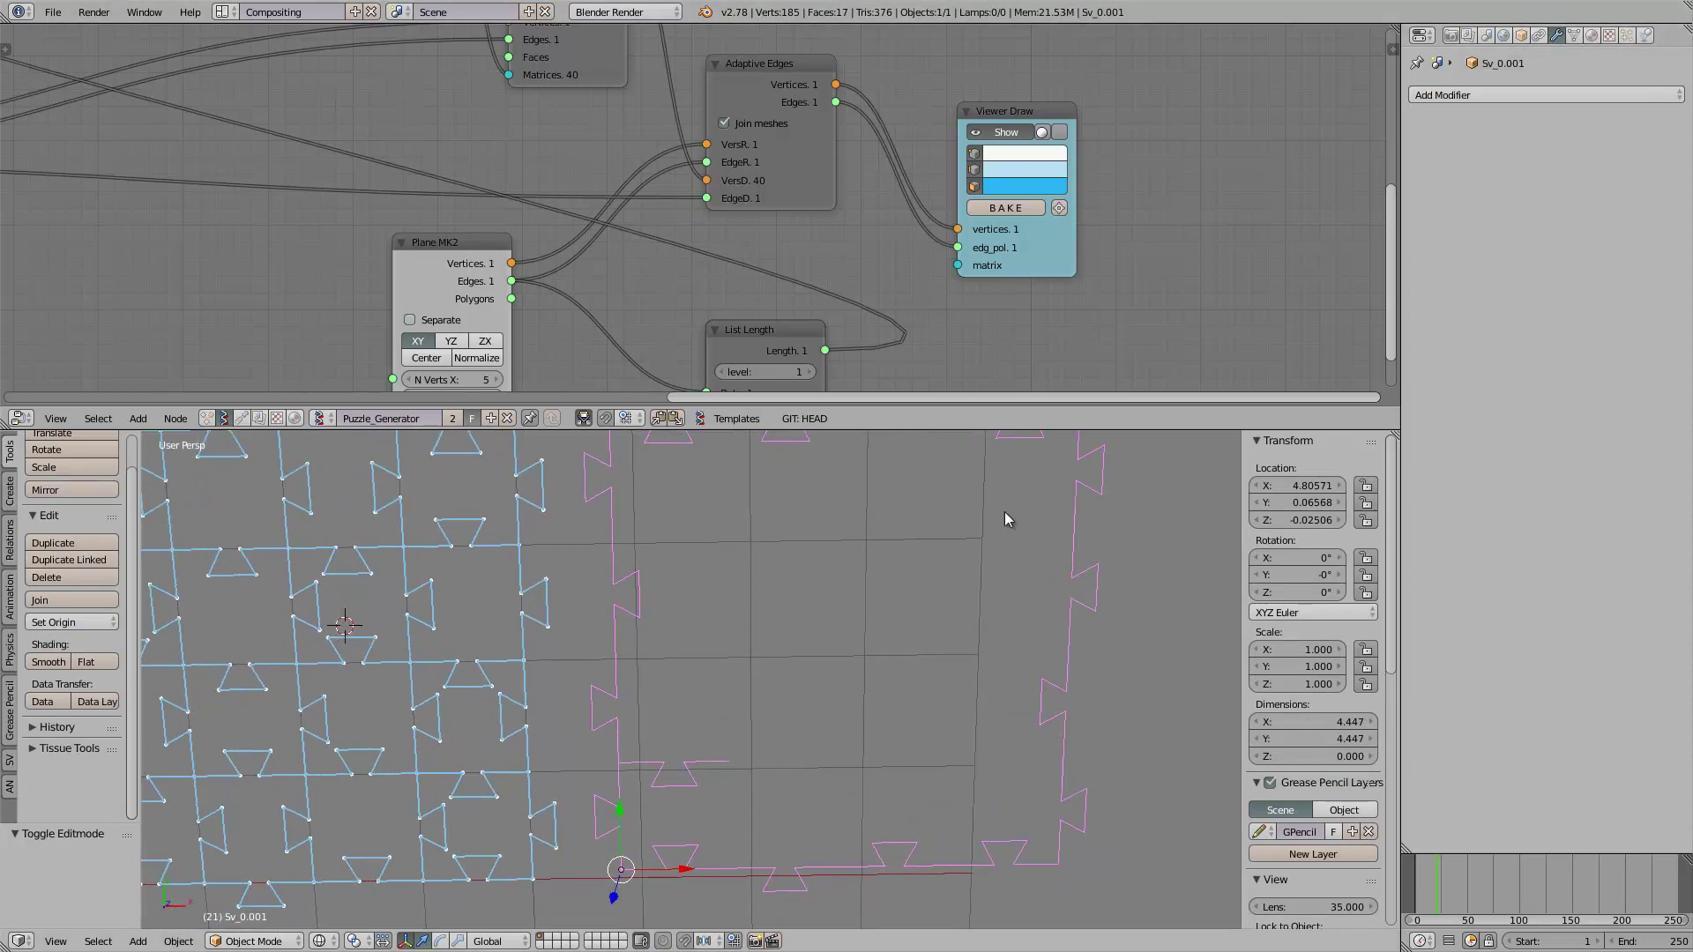
Step: Enable Wire and Draw All Edges in the baked puzzle's object display settings and return the viewport to solid shading
scroll(884, 677, down, 3)
click(1521, 35)
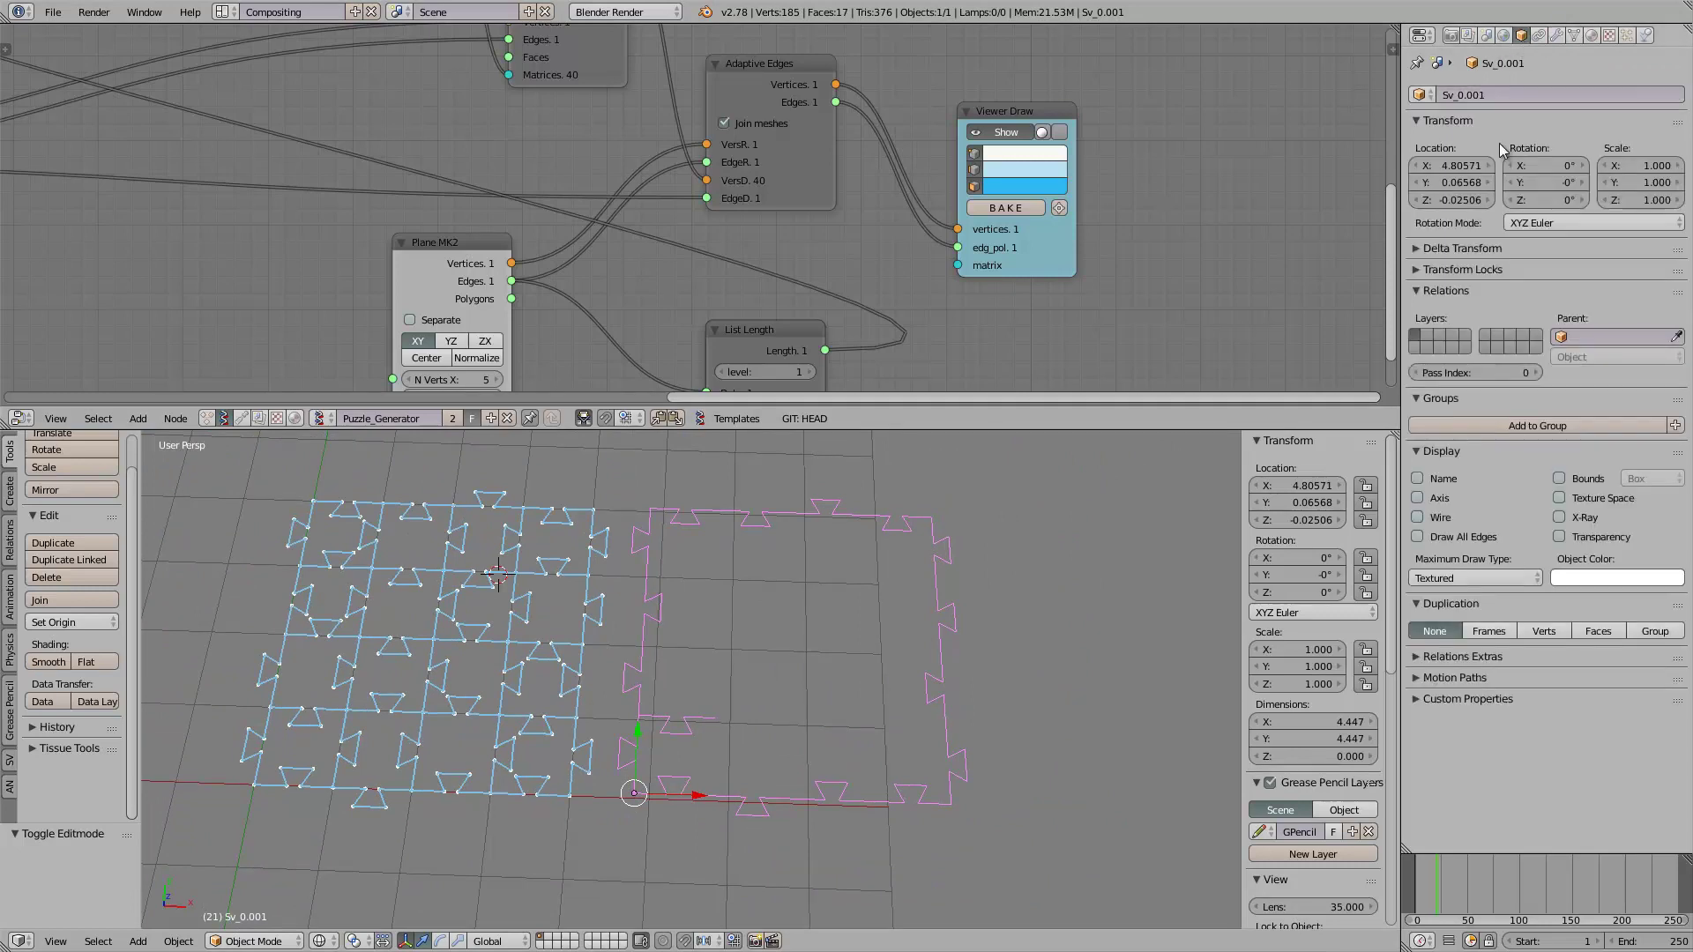
click(1447, 535)
key(Tab)
mouse_move(882, 652)
middle_down()
mouse_move(939, 668)
mouse_move(896, 621)
mouse_move(852, 641)
middle_up()
key(Tab)
key(z)
scroll(852, 641, down, 1)
scroll(852, 641, up, 2)
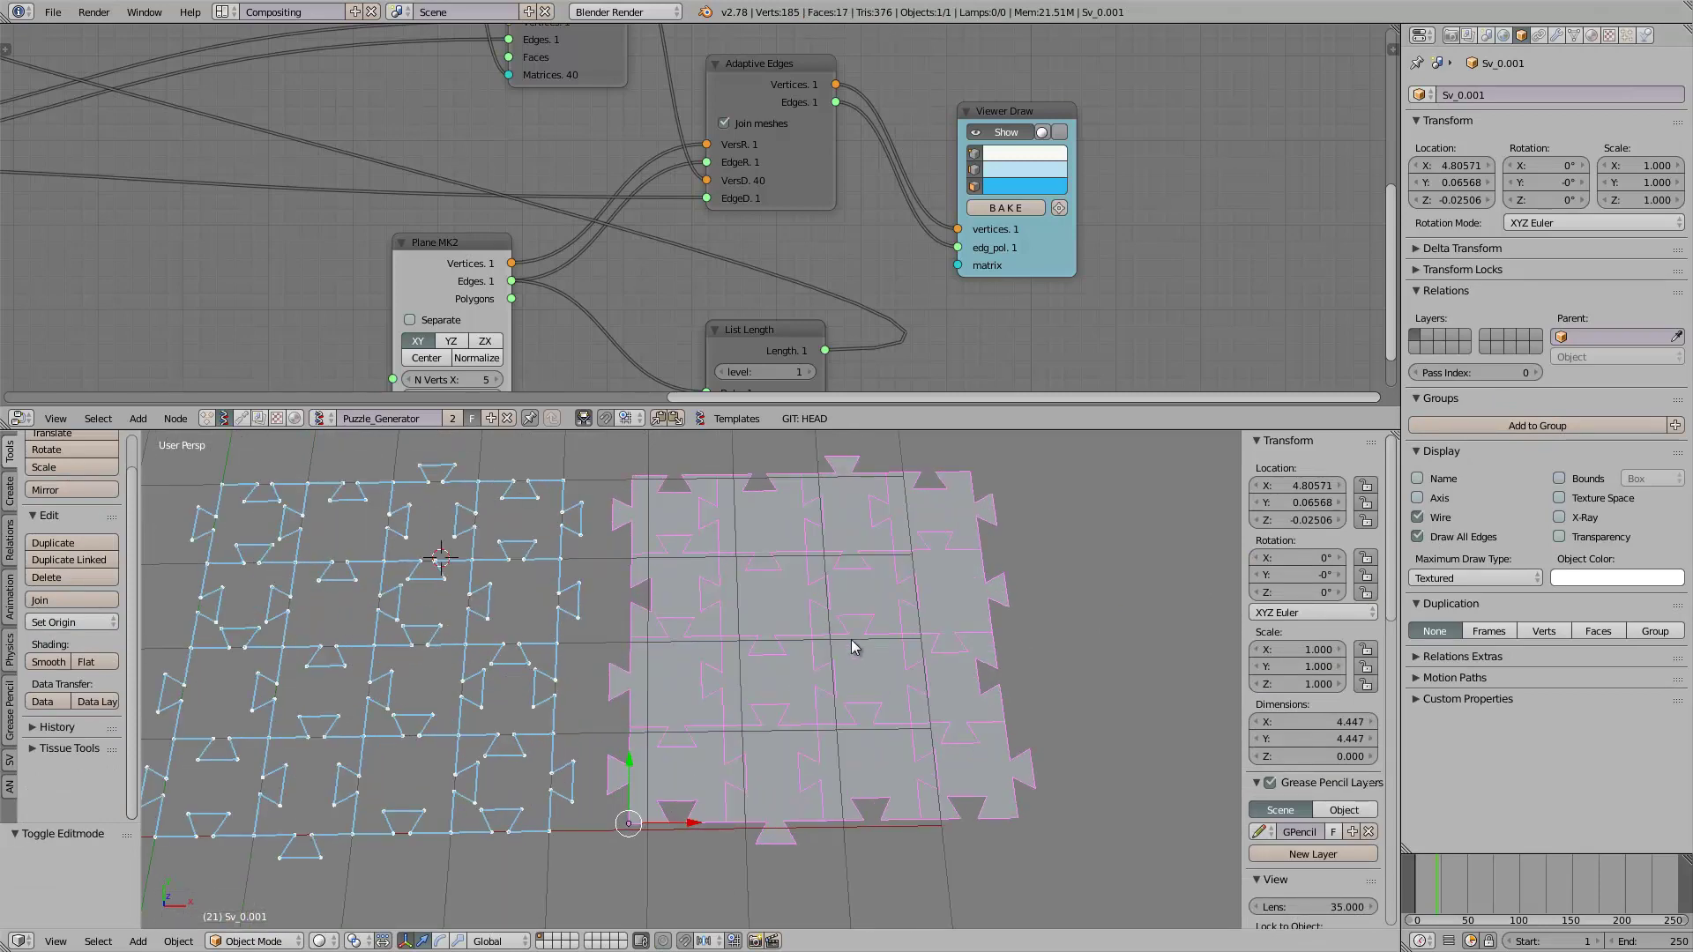
key(z)
key(z)
Step: Try a level 2 Subdivision Surface modifier on the filled puzzle mesh and undo it
key(ctrl+2)
scroll(907, 634, up, 3)
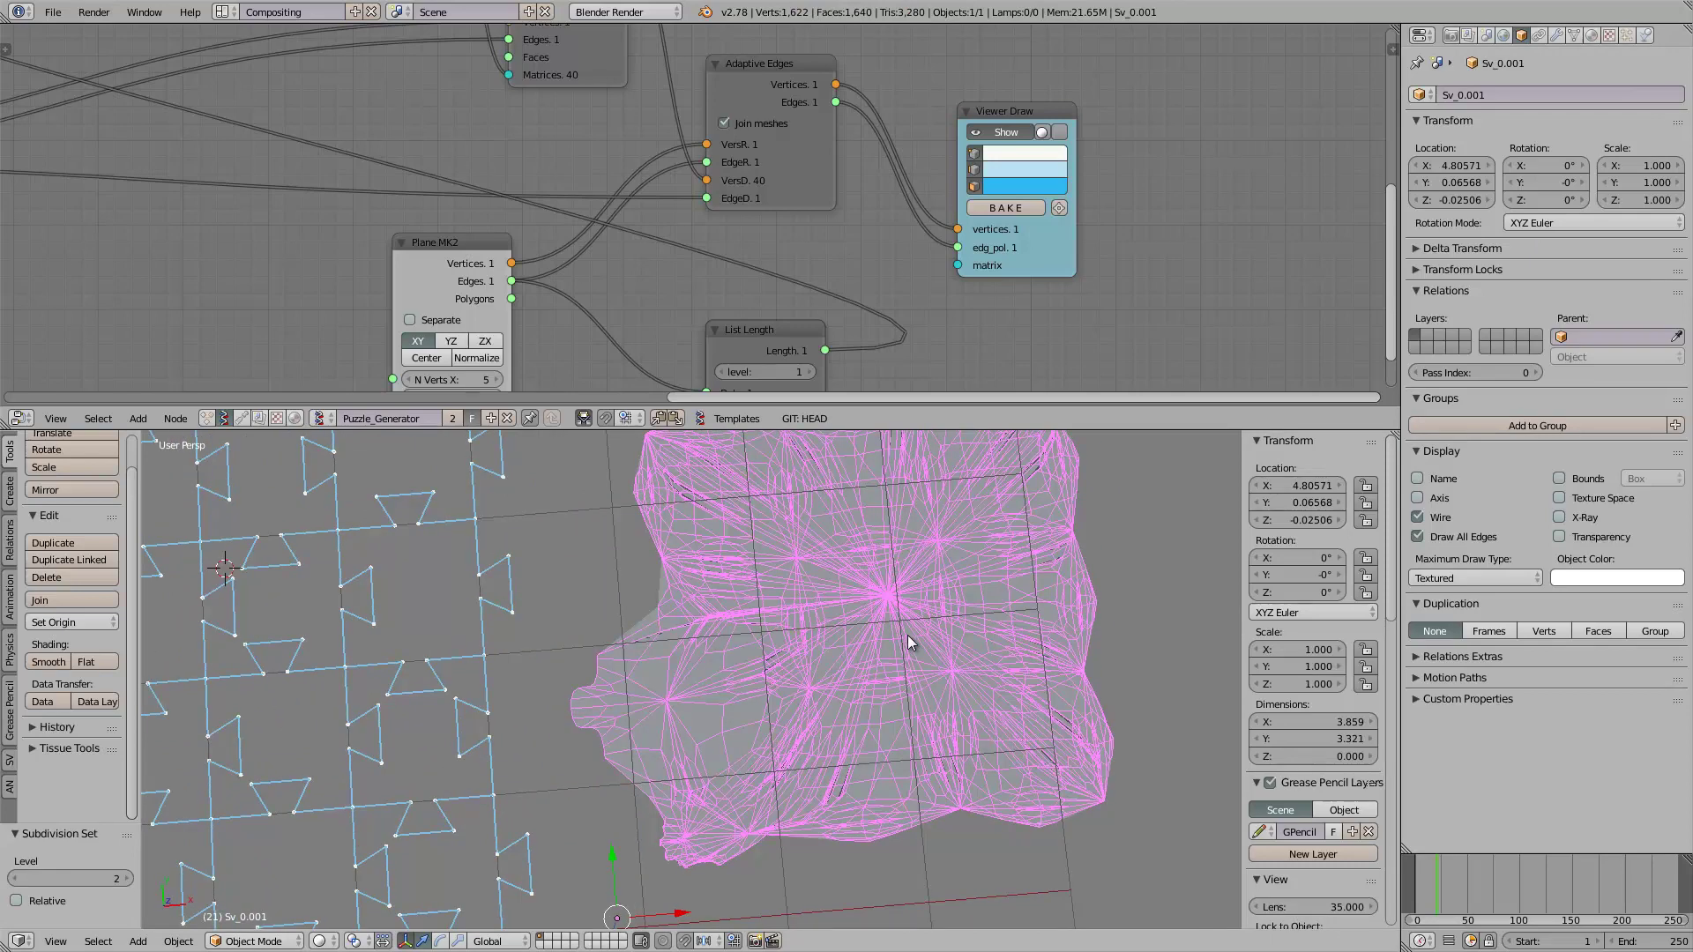
key(ctrl+z)
scroll(882, 635, down, 4)
Step: Delete the oversized face that overlaps most of the puzzle pieces, using Only Faces to keep its edges
key(Tab)
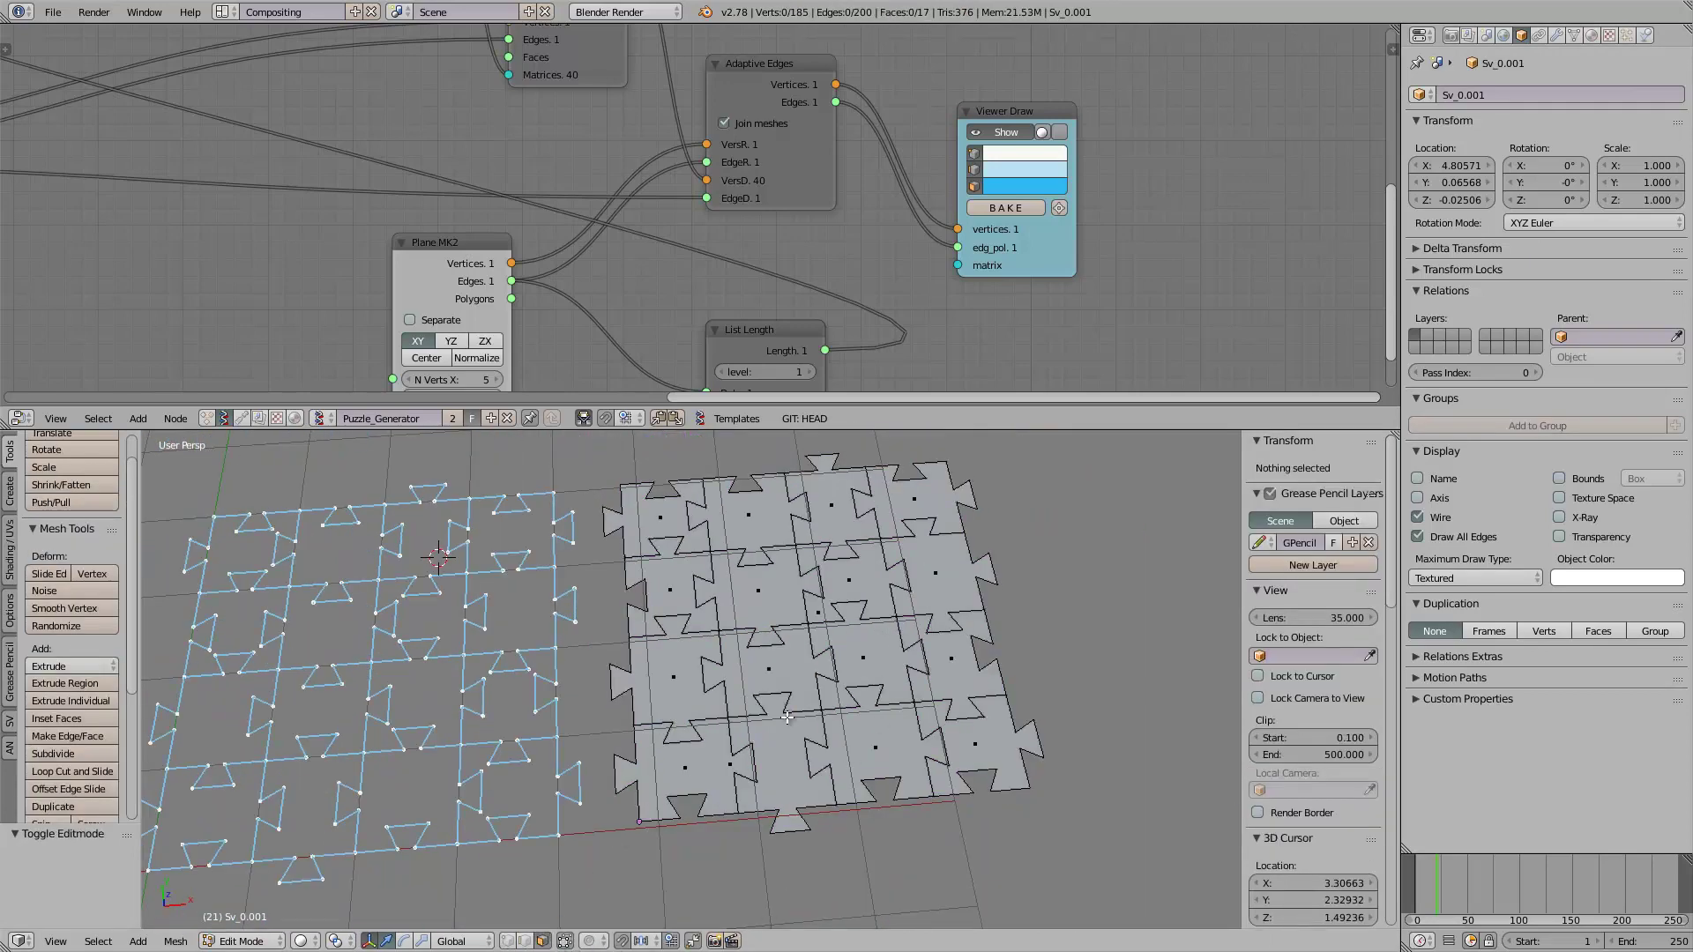
right_click(814, 615)
key(g)
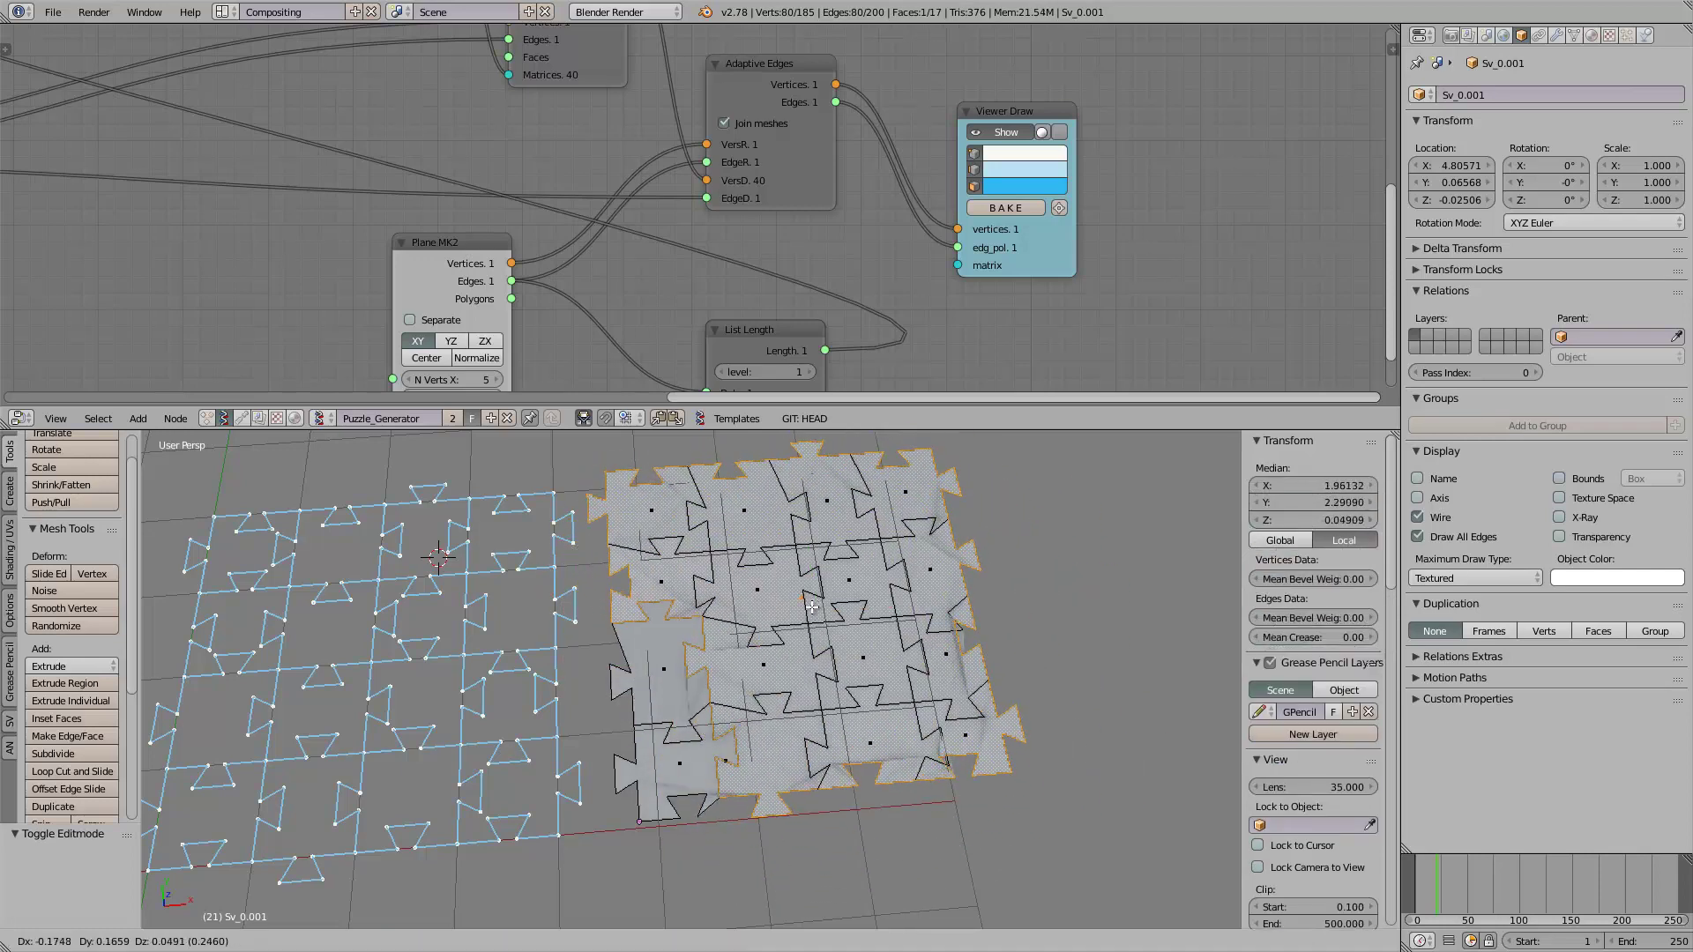
right_click(822, 622)
middle_drag(826, 626, 792, 678)
key(g)
key(Escape)
key(x)
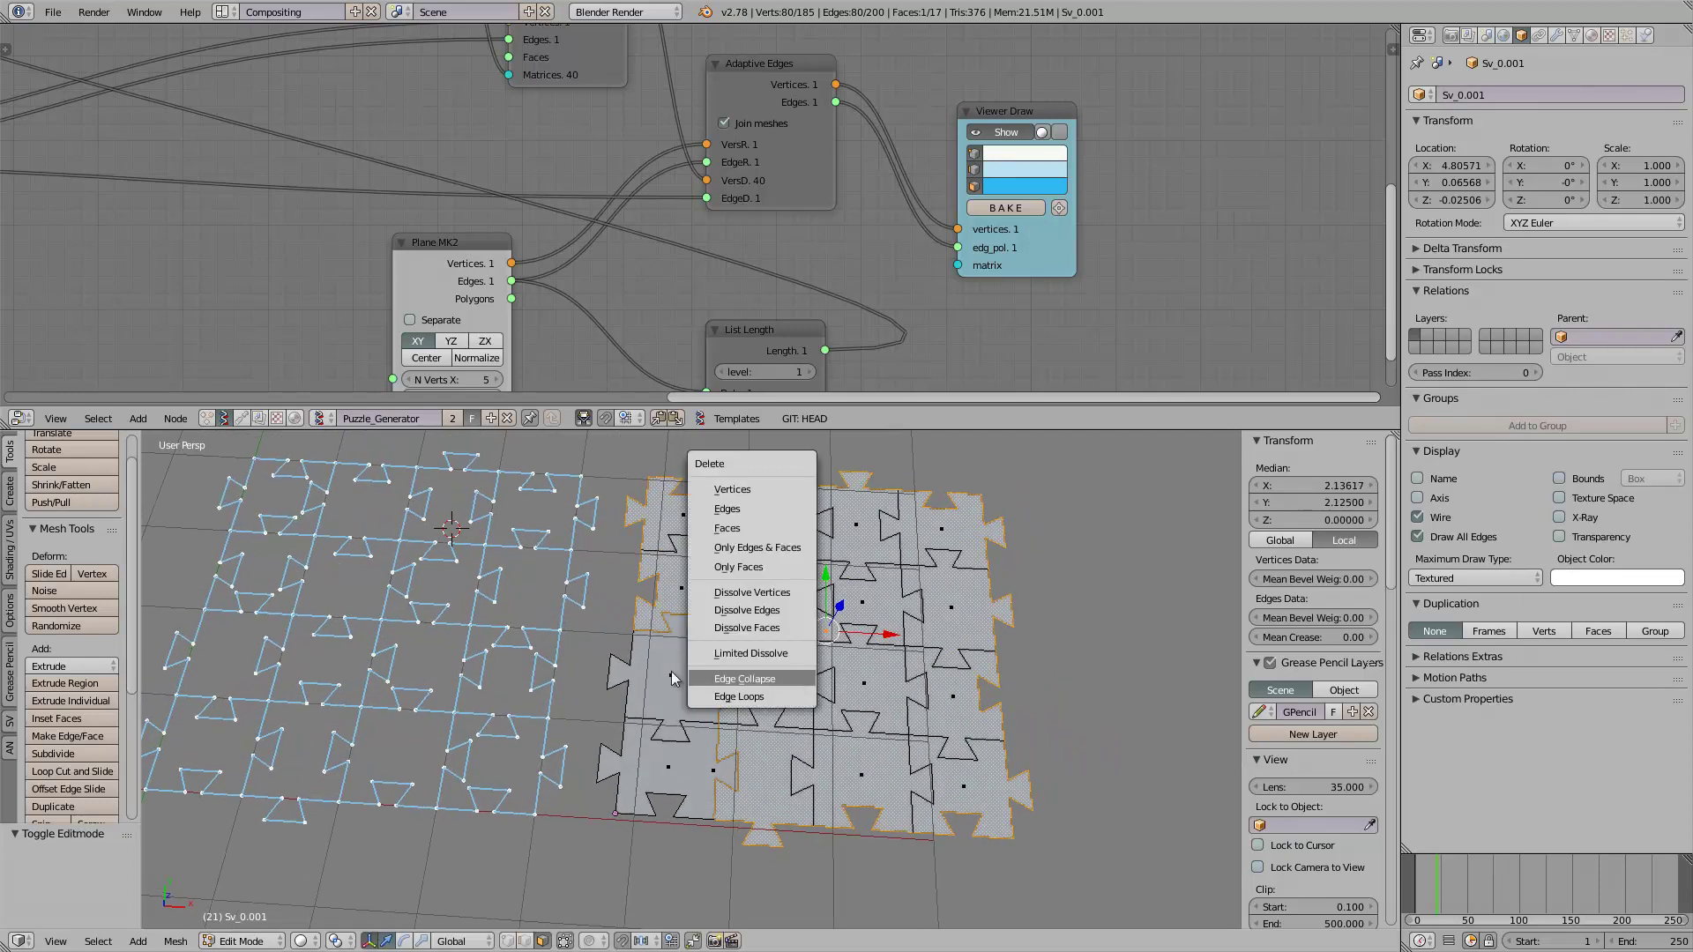
click(745, 567)
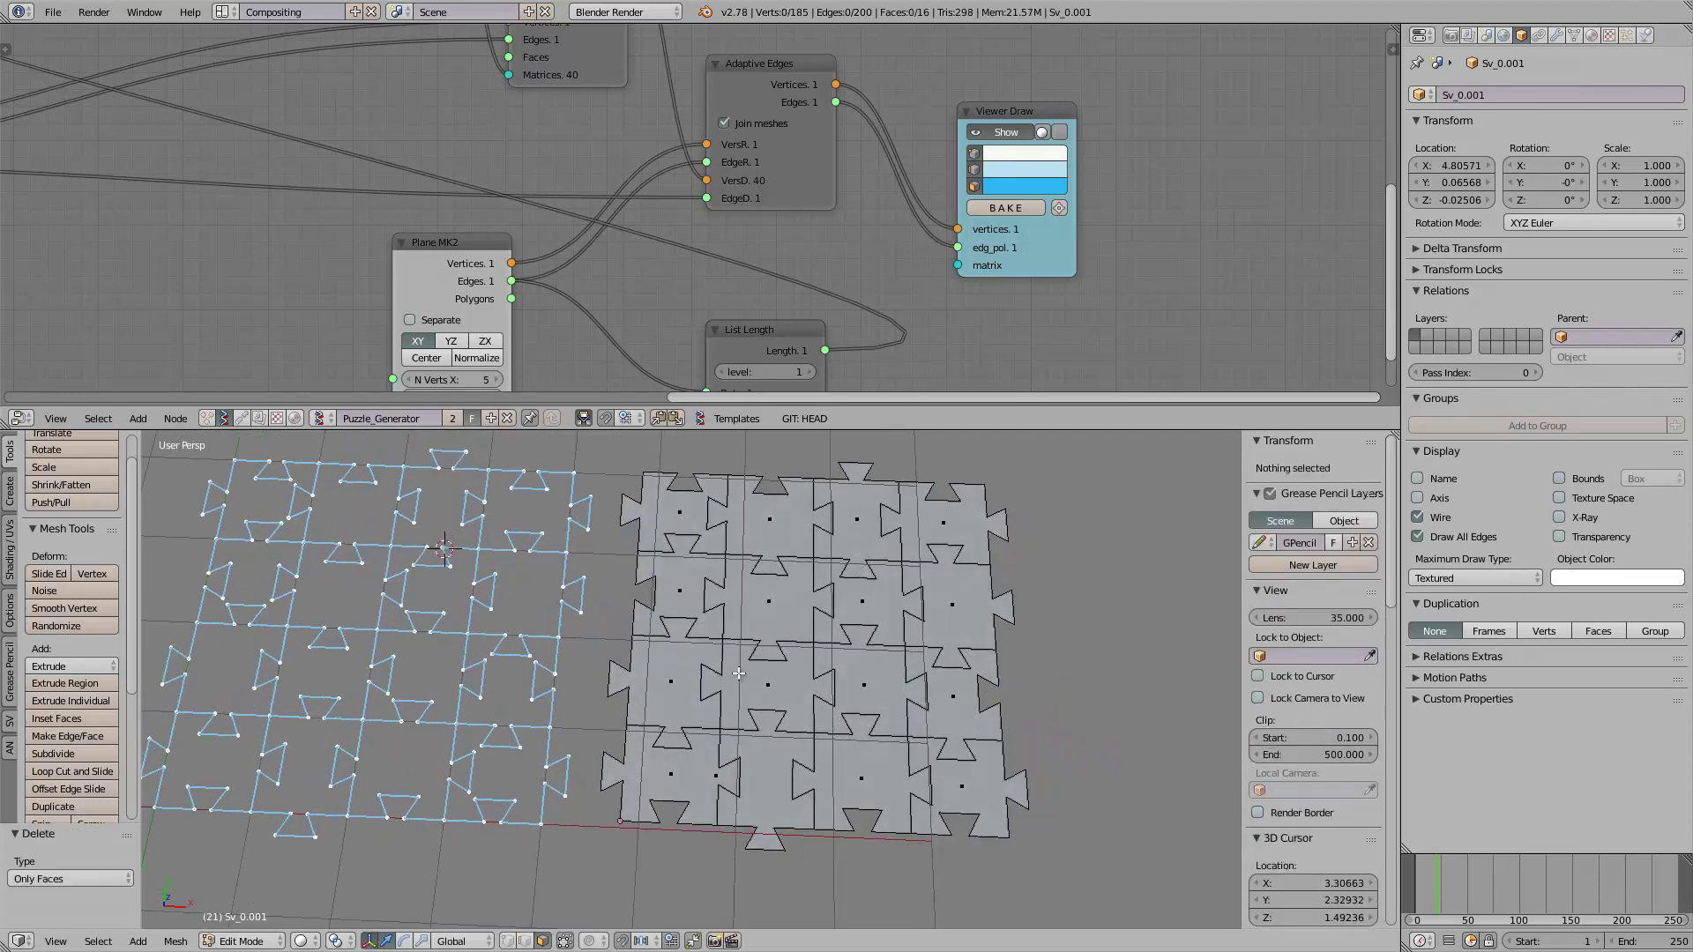
Step: Delete the face spanning the two lower-left puzzle pieces, using Only Faces
right_click(668, 676)
key(g)
key(Escape)
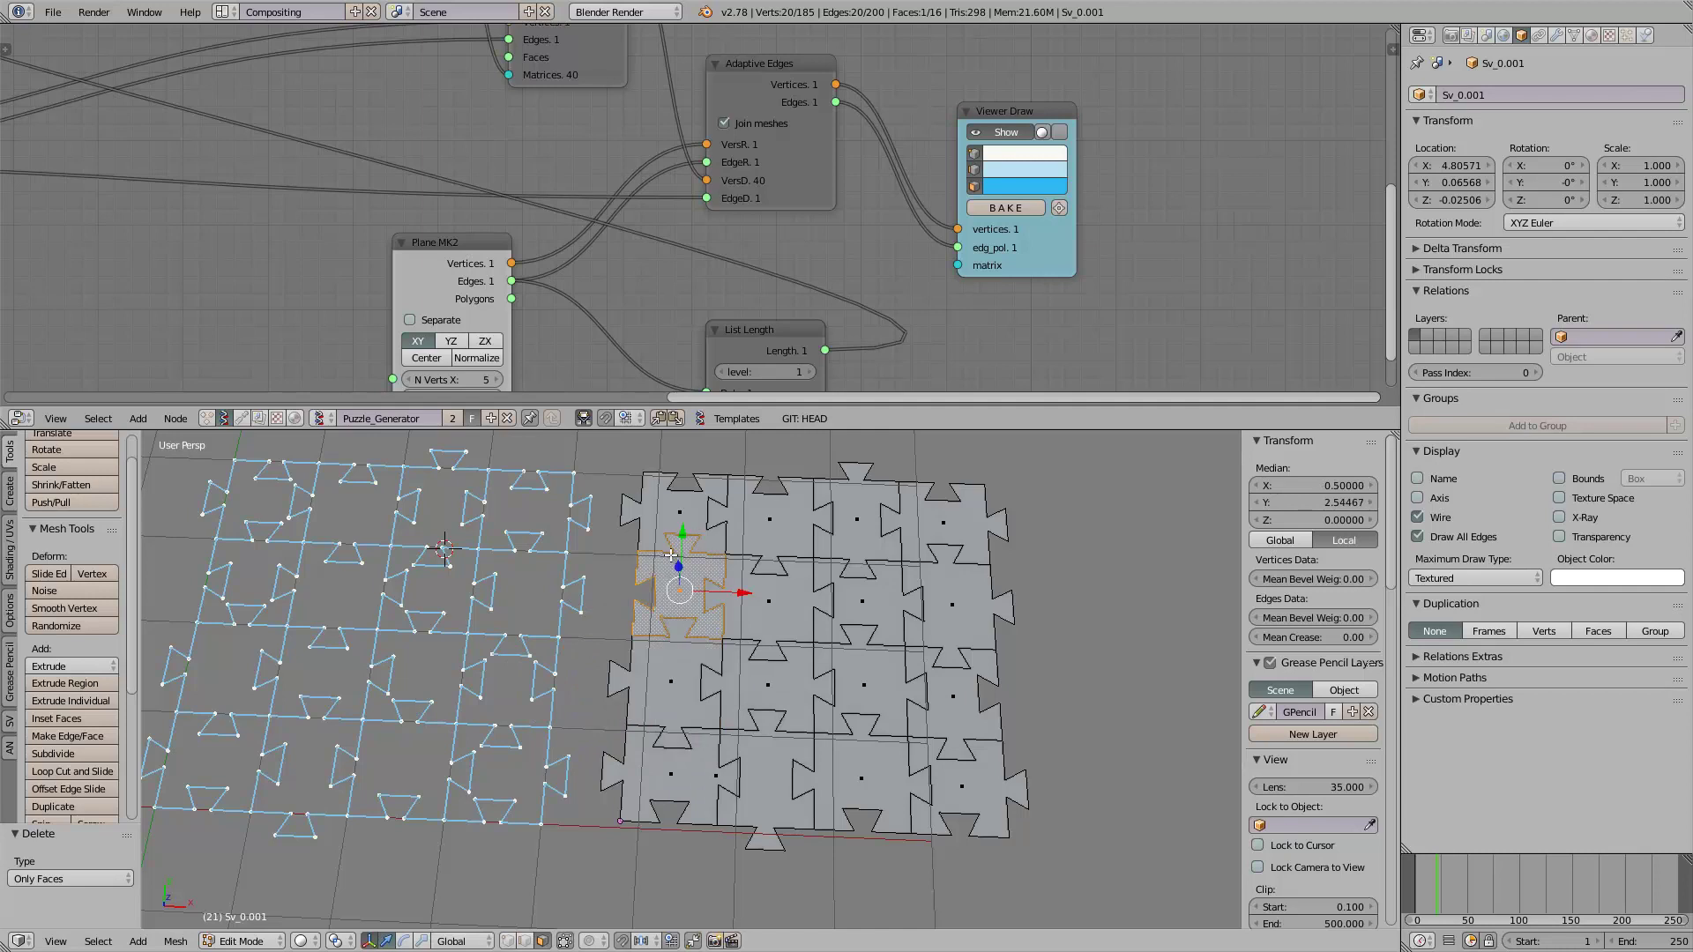
right_click(707, 775)
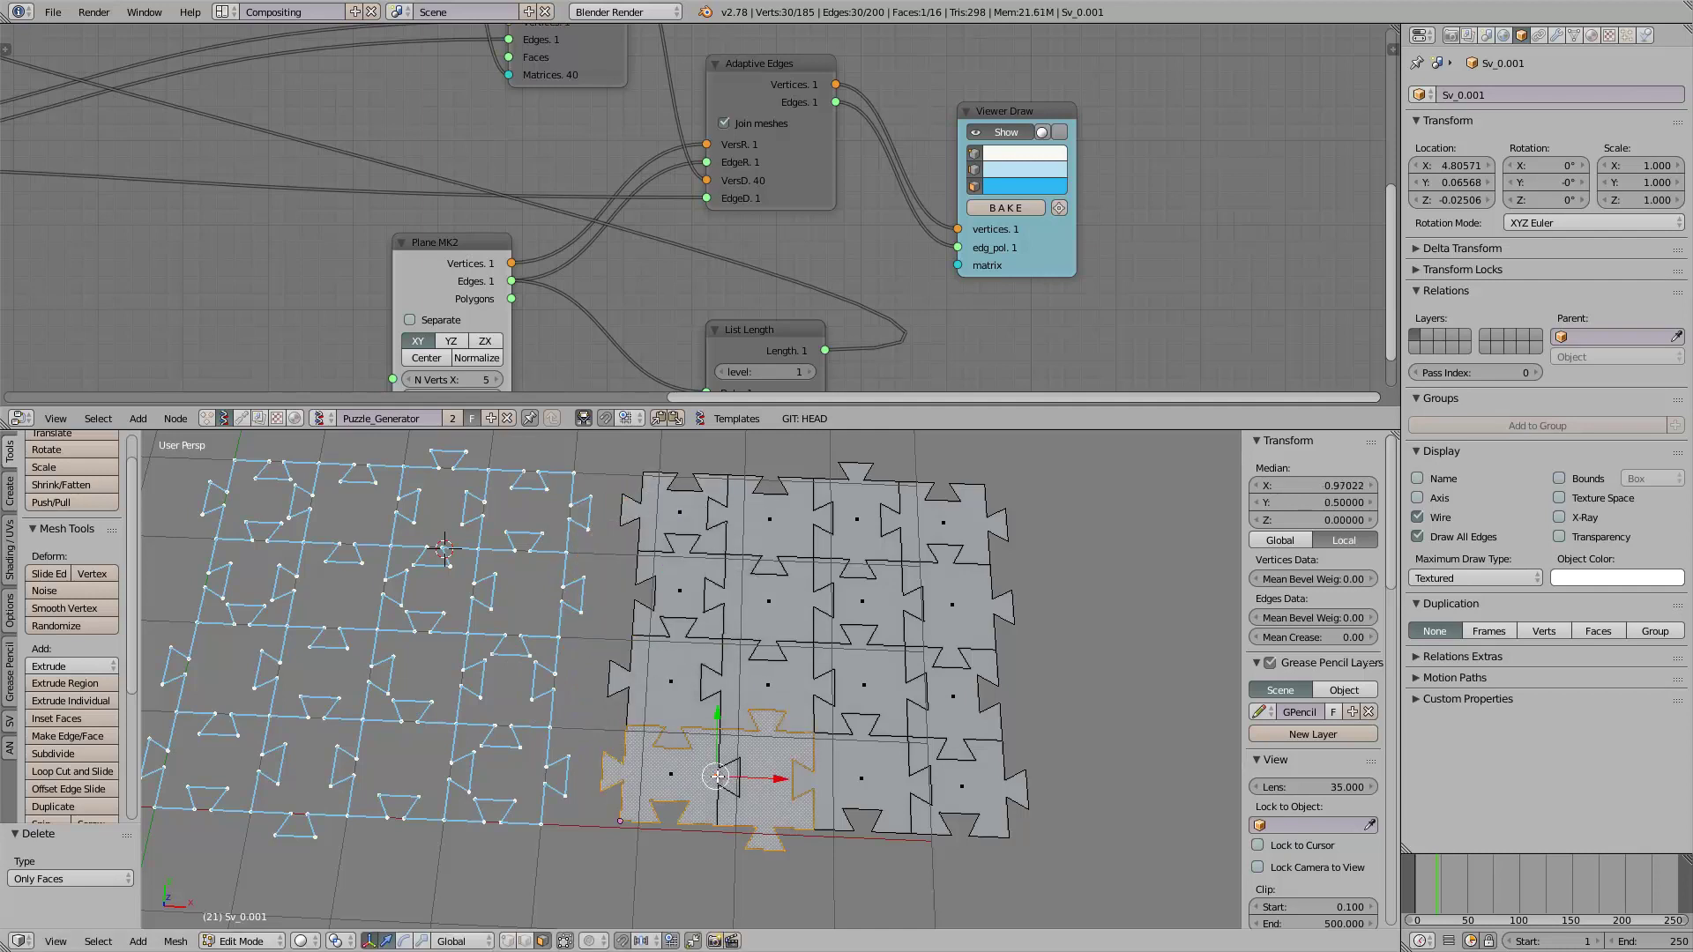
key(g)
right_click(730, 757)
key(x)
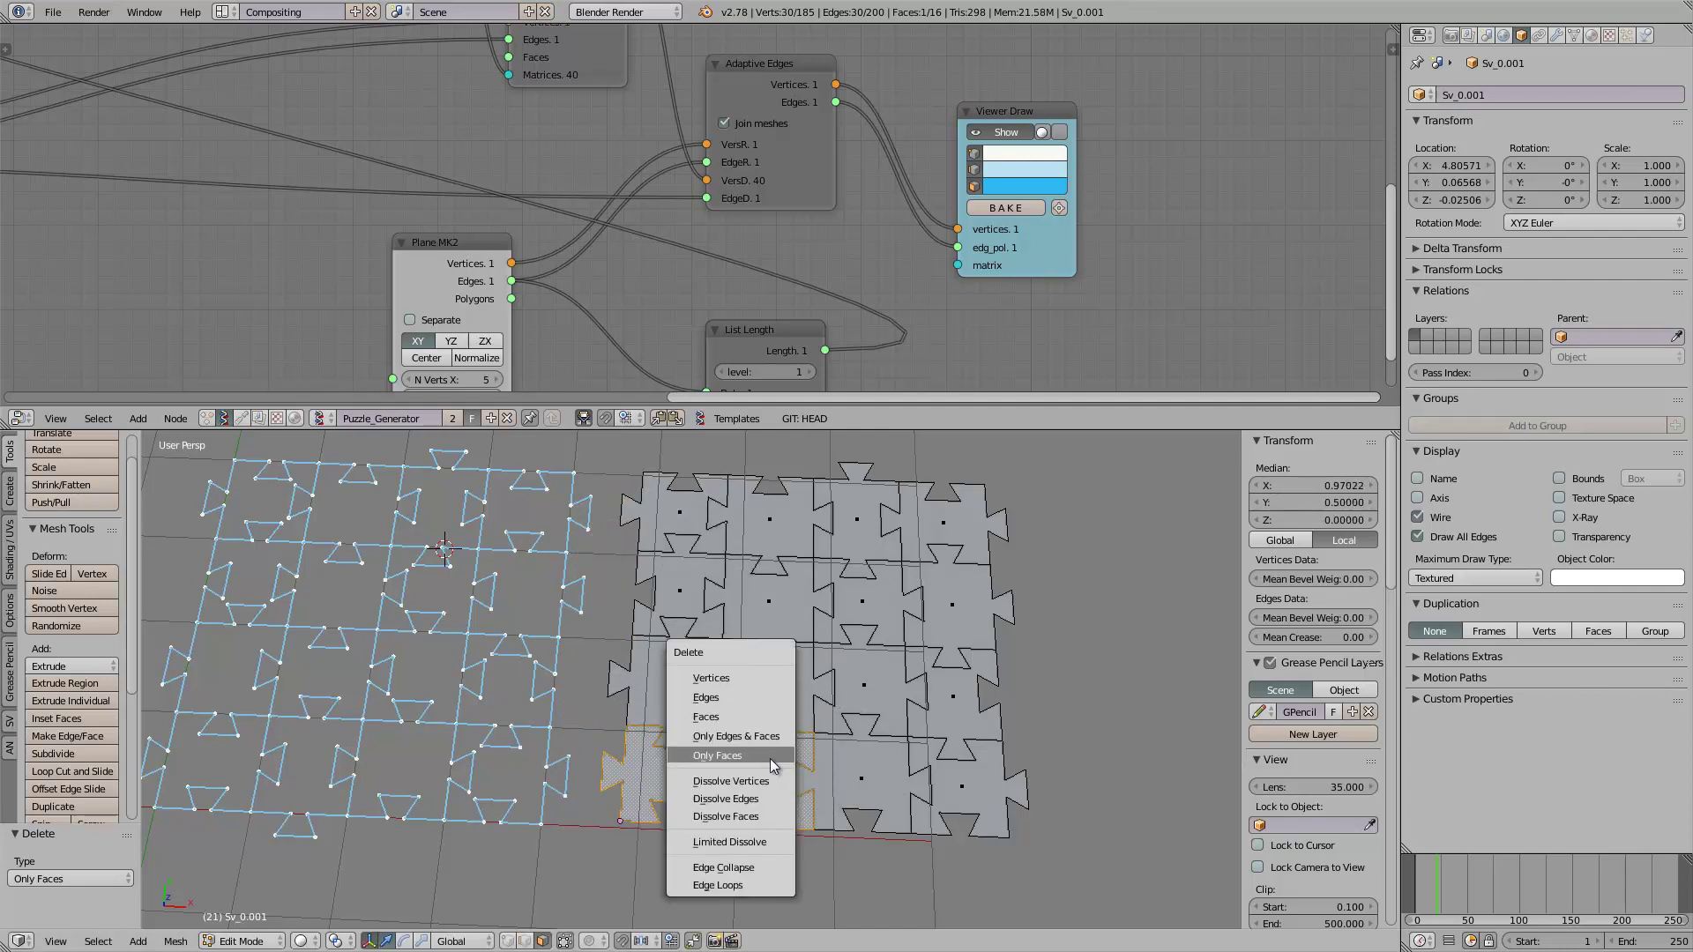
click(717, 756)
scroll(737, 697, up, 3)
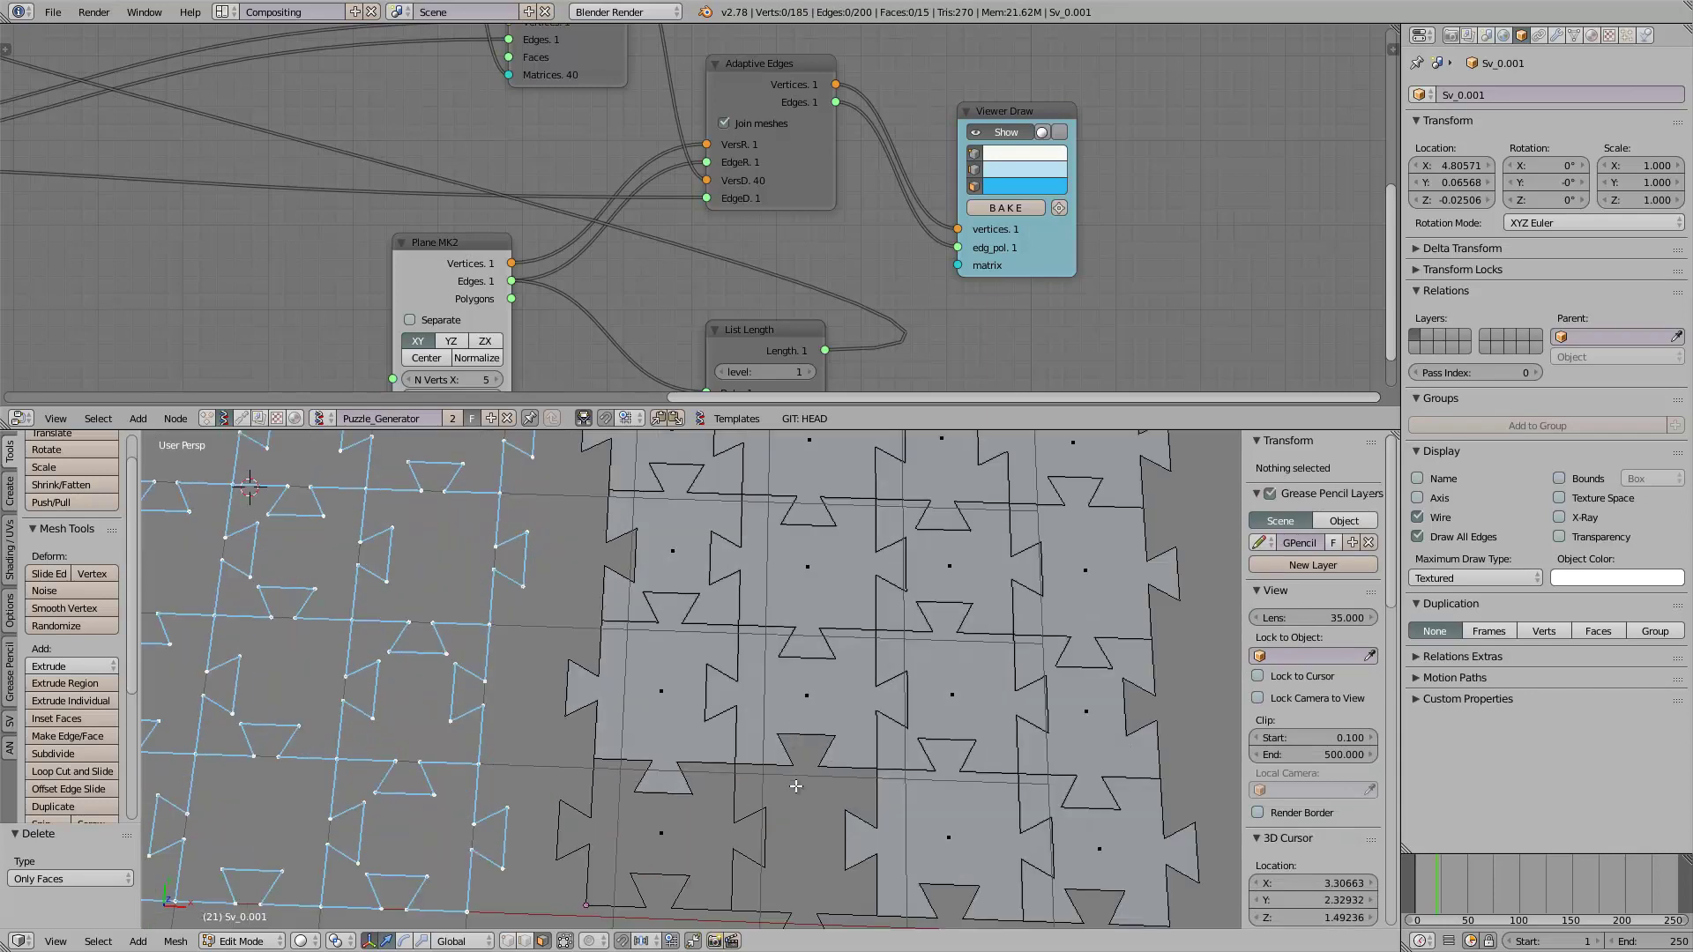
Step: Inspect the lower-left corner piece's face and the surrounding pieces of the baked puzzle in Edit Mode and Object Mode
scroll(735, 687, up, 1)
right_click(621, 733)
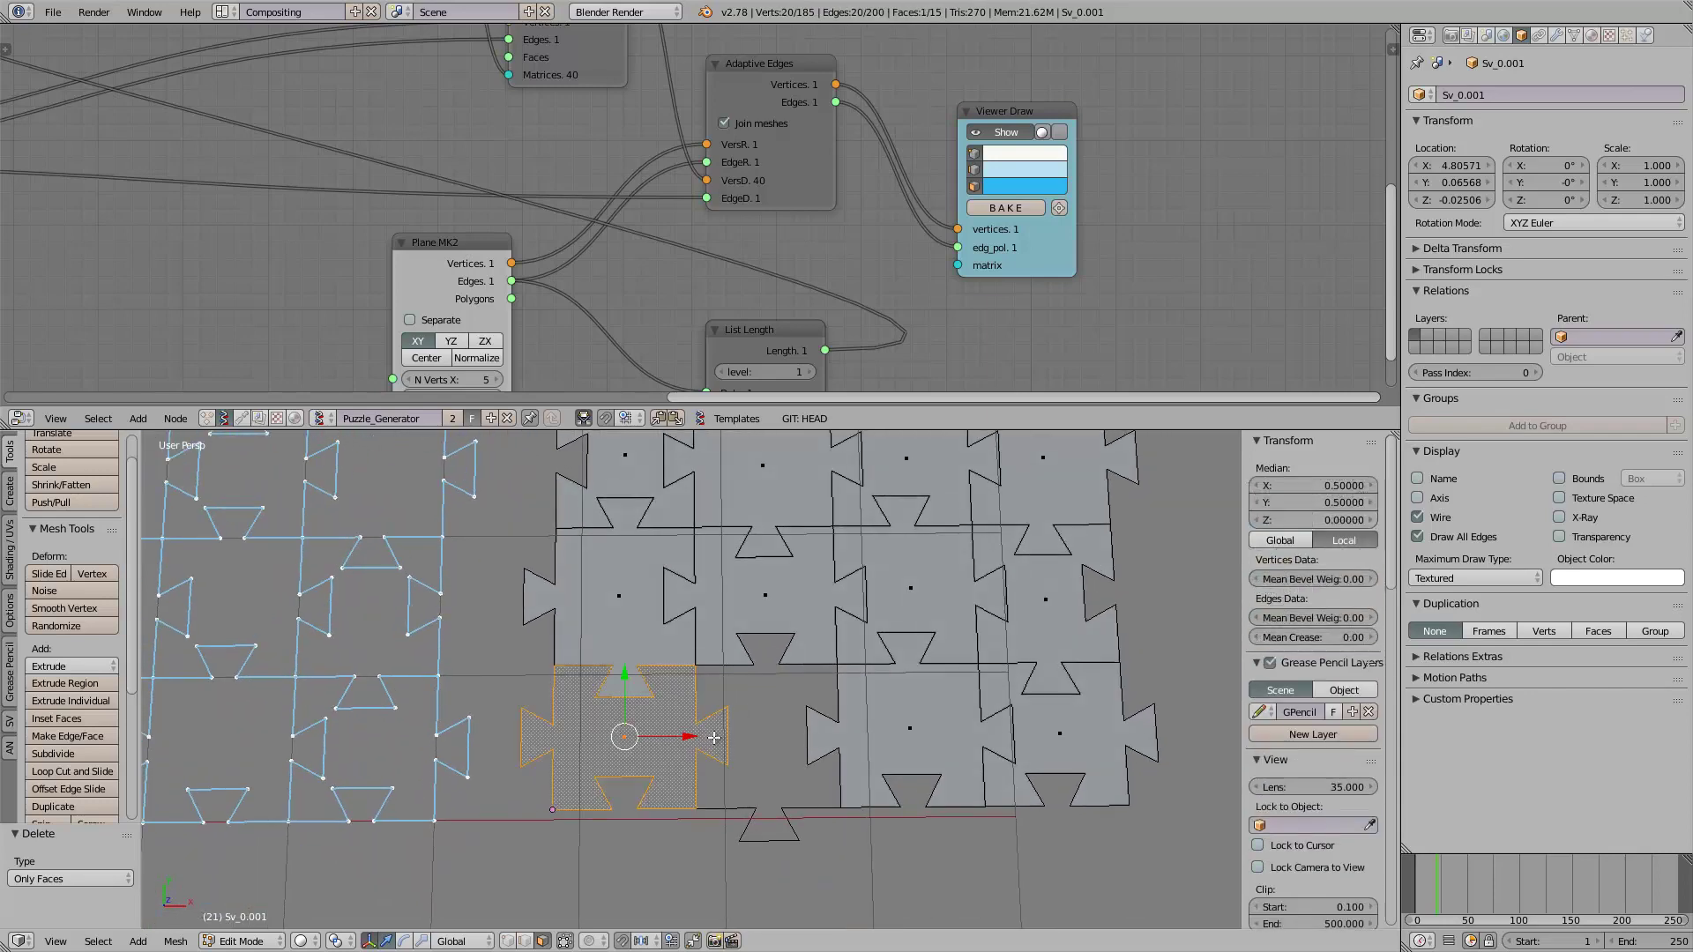
key(Tab)
key(Tab)
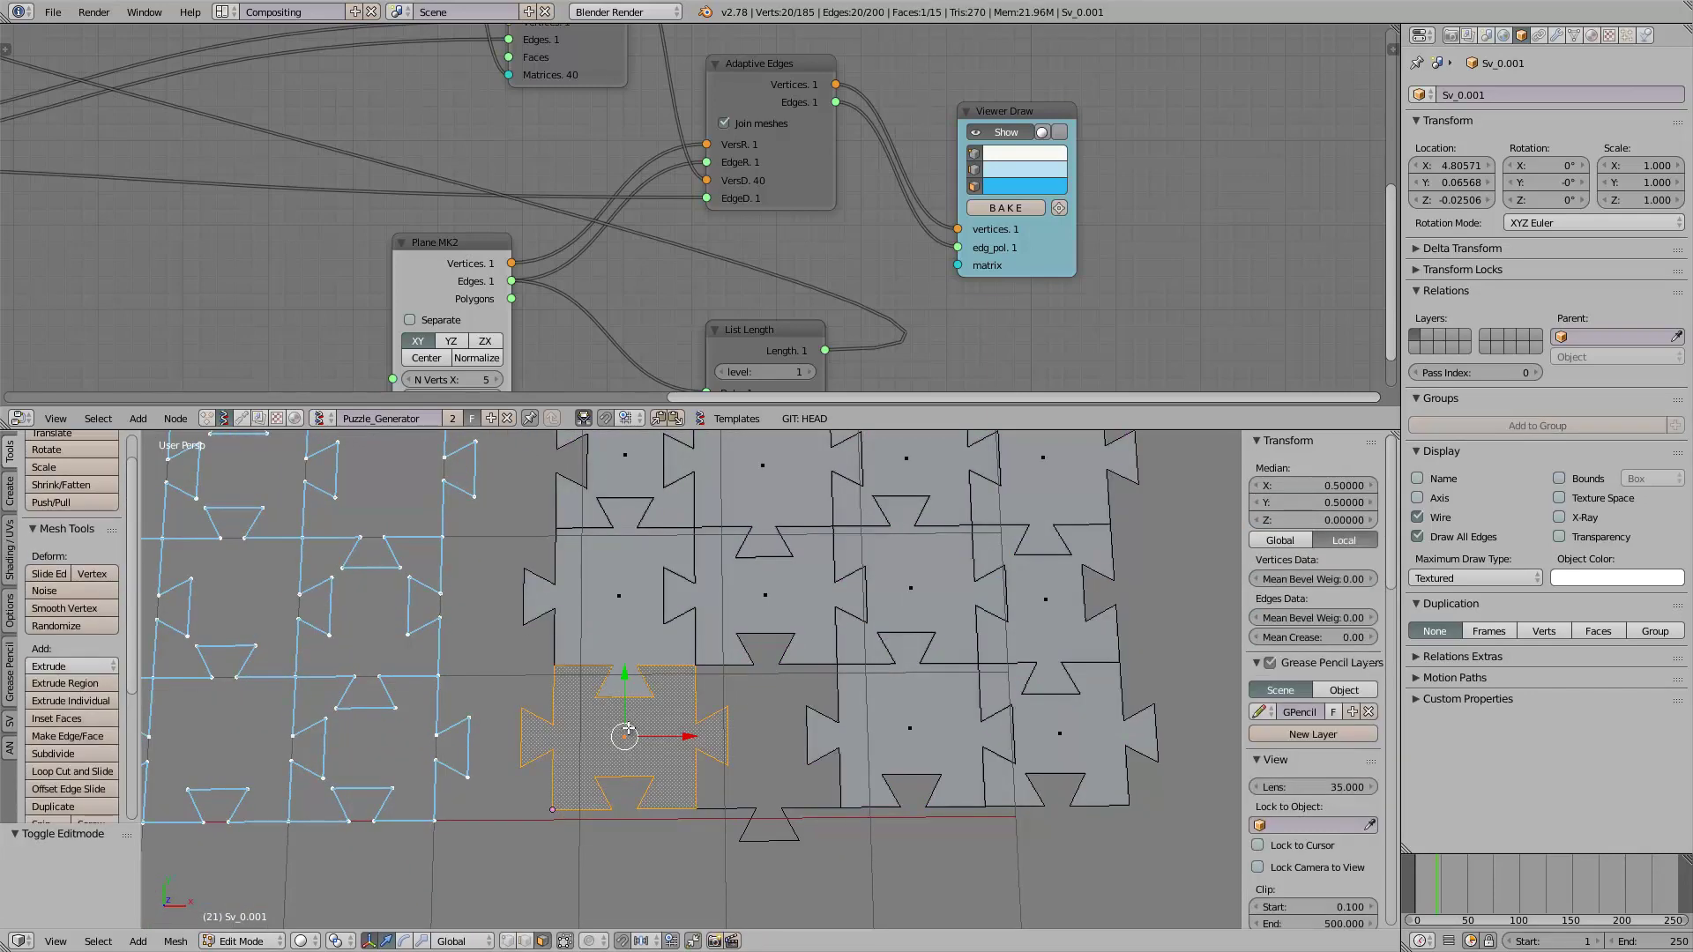
key(Tab)
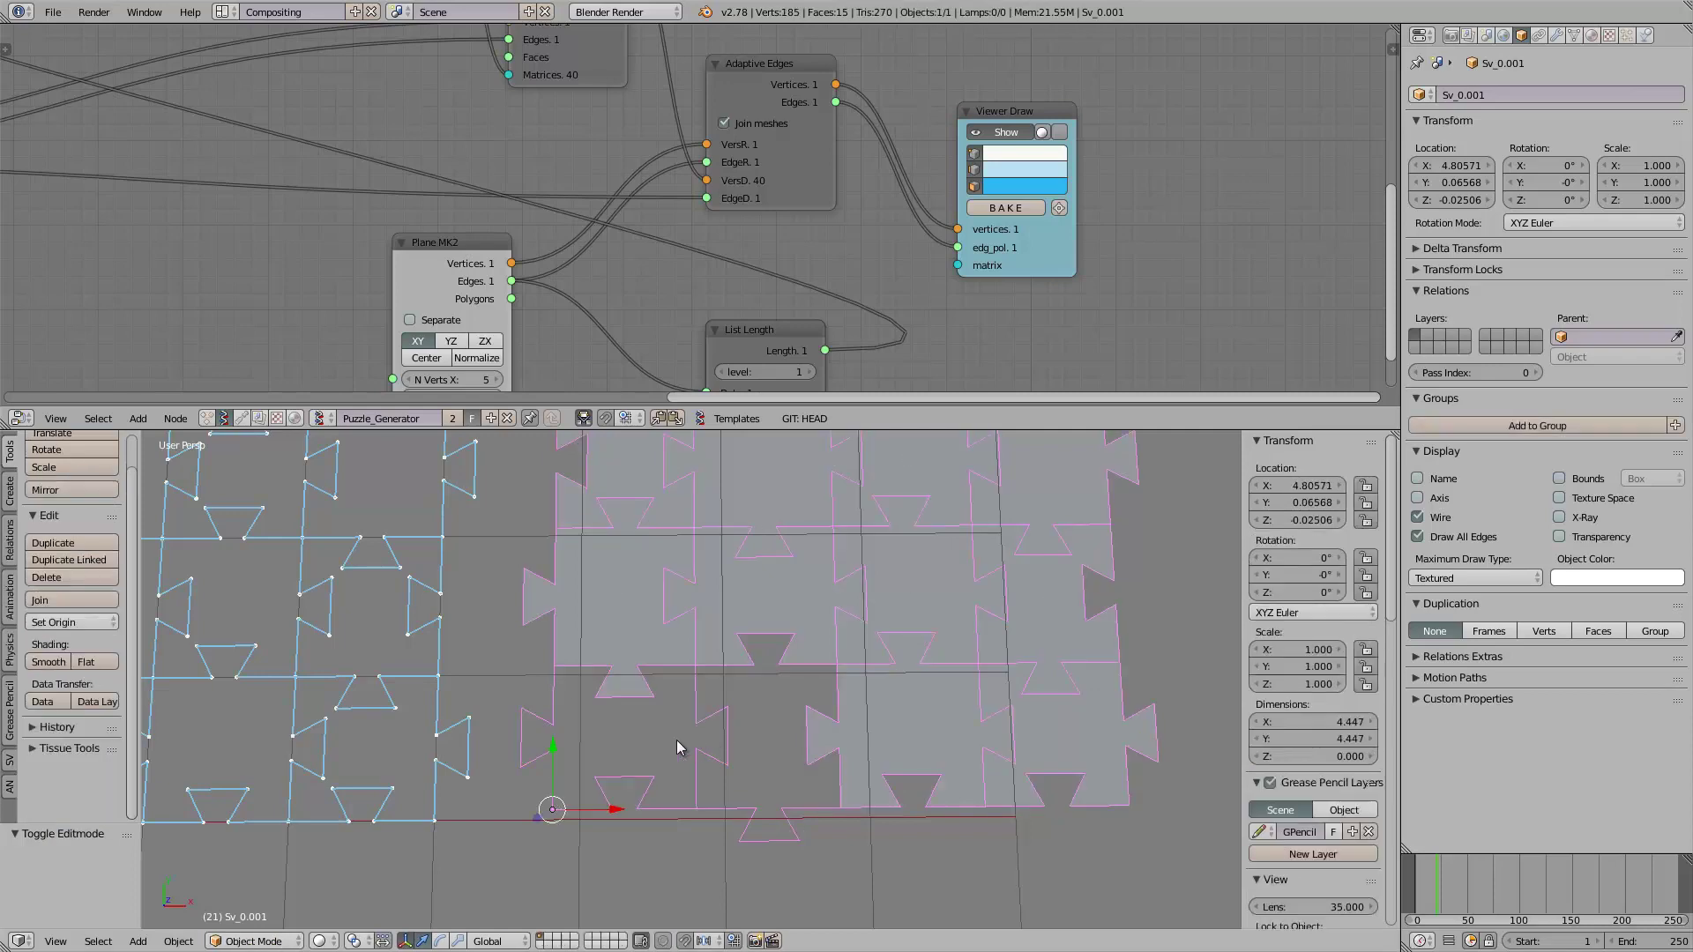
middle_drag(697, 728, 778, 693)
key(Tab)
key(Tab)
scroll(597, 357, down, 1)
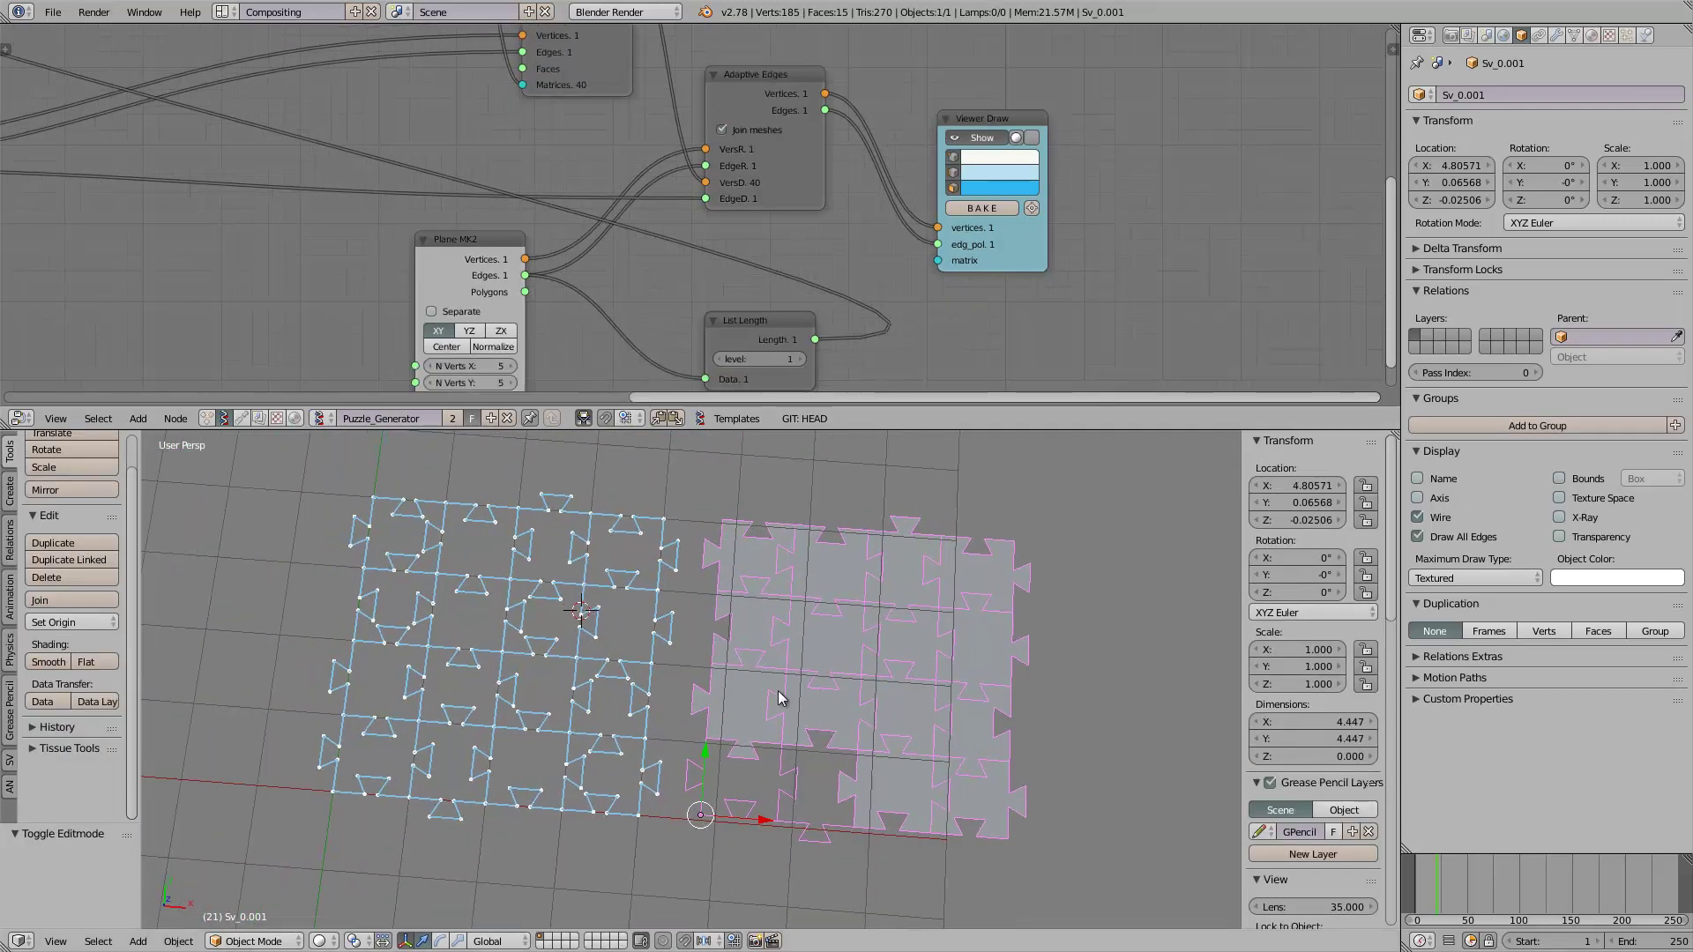
middle_drag(472, 670, 561, 692)
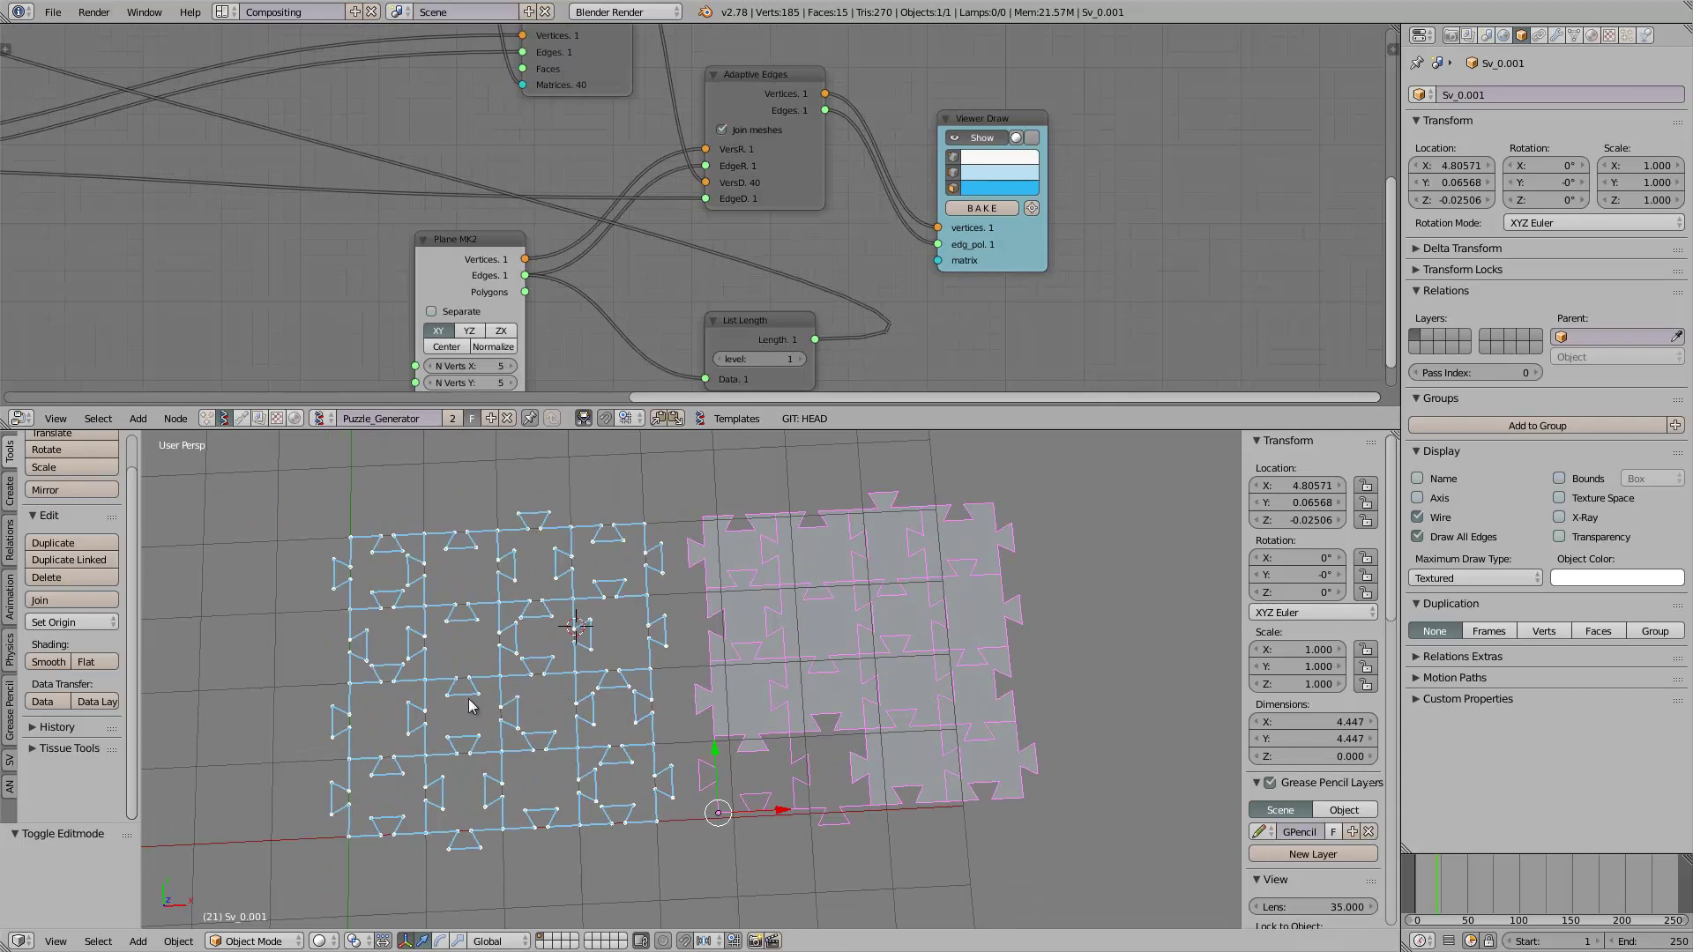
Step: Reposition the Adaptive Edges and Viewer Draw nodes so there is more space between them
scroll(692, 273, down, 2)
middle_drag(557, 173, 581, 255)
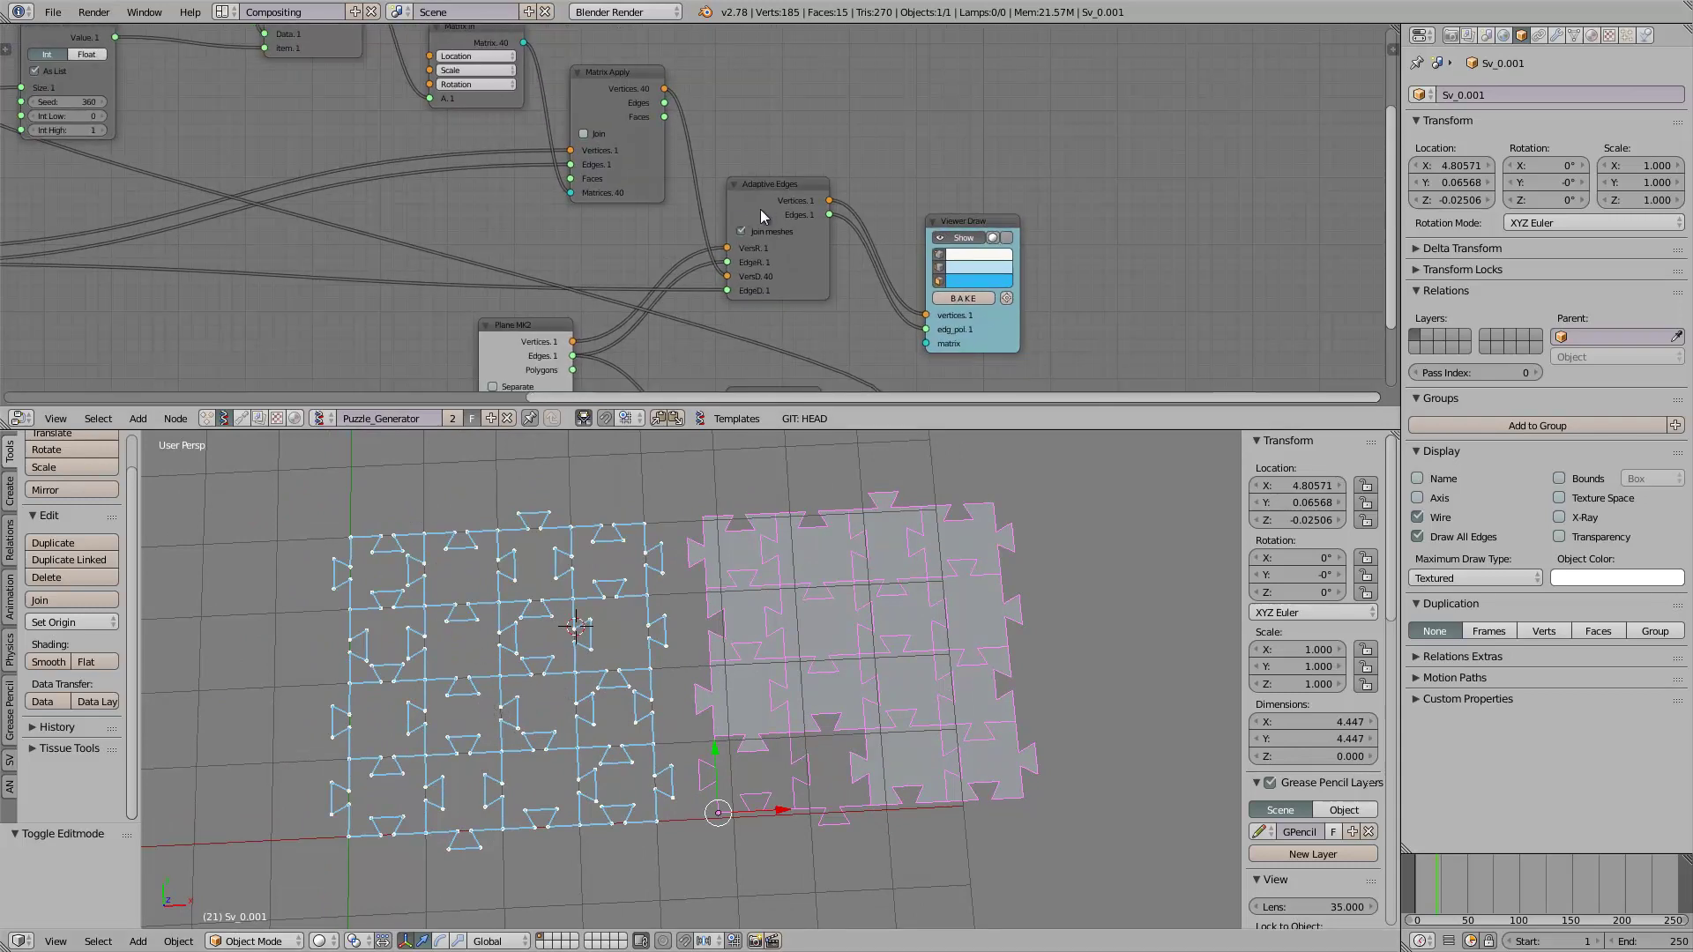
drag(760, 209, 786, 185)
middle_drag(738, 225, 690, 249)
scroll(757, 287, up, 5)
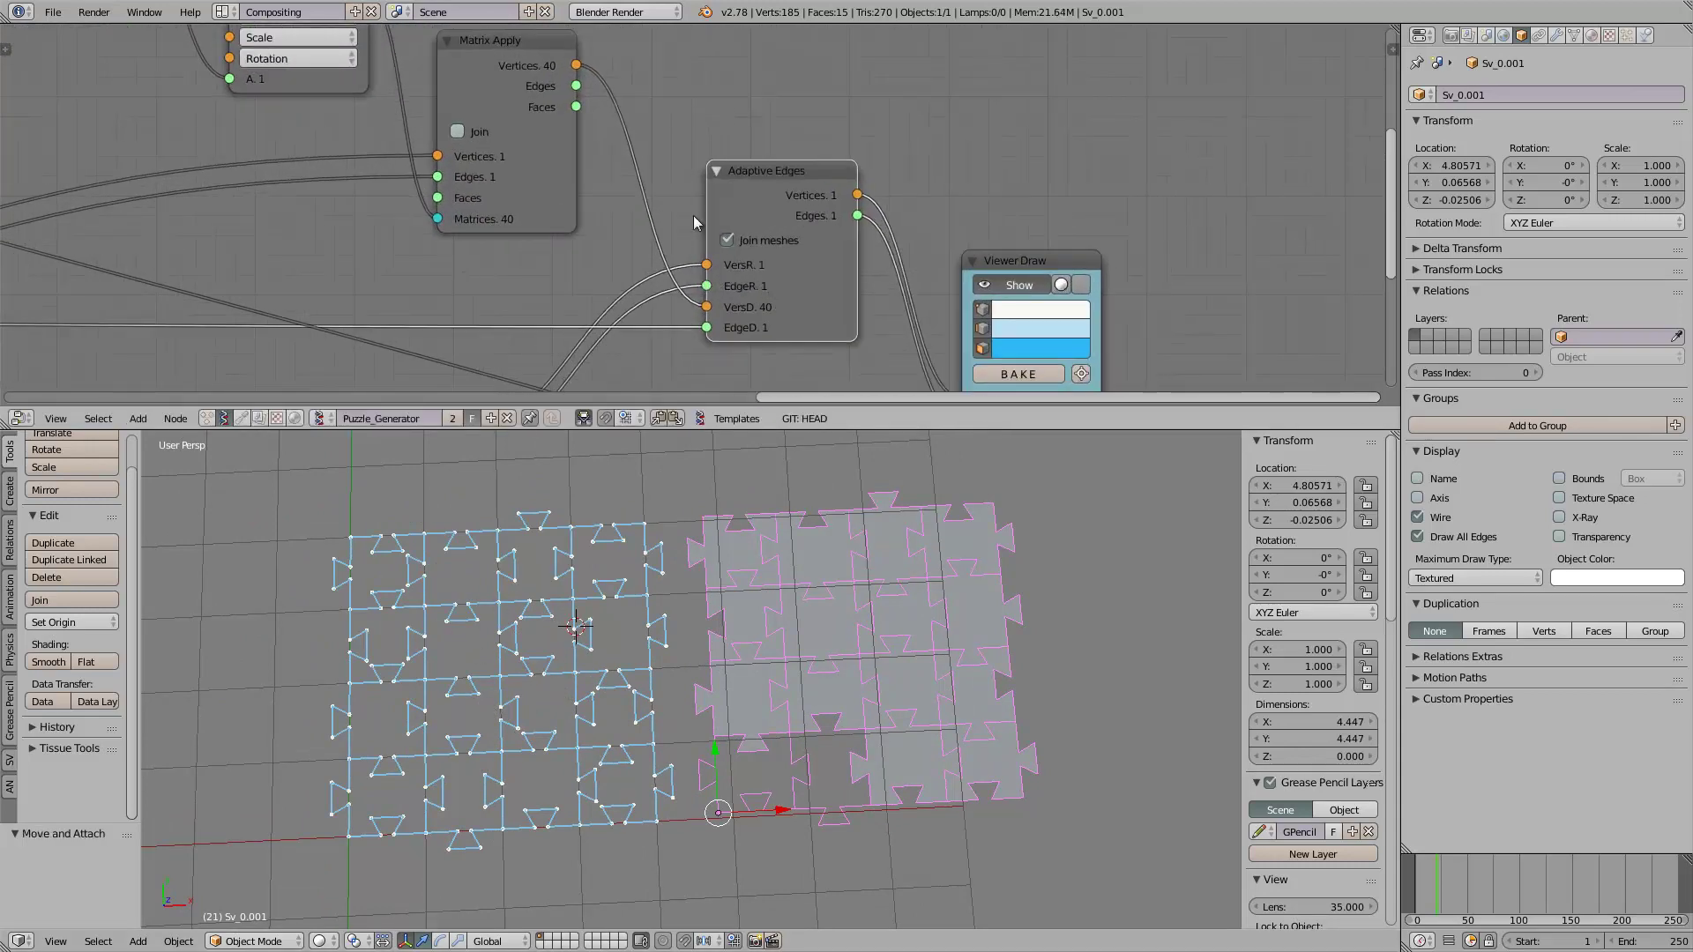
drag(727, 181, 681, 174)
drag(989, 259, 1062, 211)
mouse_move(739, 175)
mouse_down()
mouse_move(763, 179)
mouse_move(744, 181)
mouse_up()
middle_drag(711, 181, 650, 175)
drag(890, 193, 917, 180)
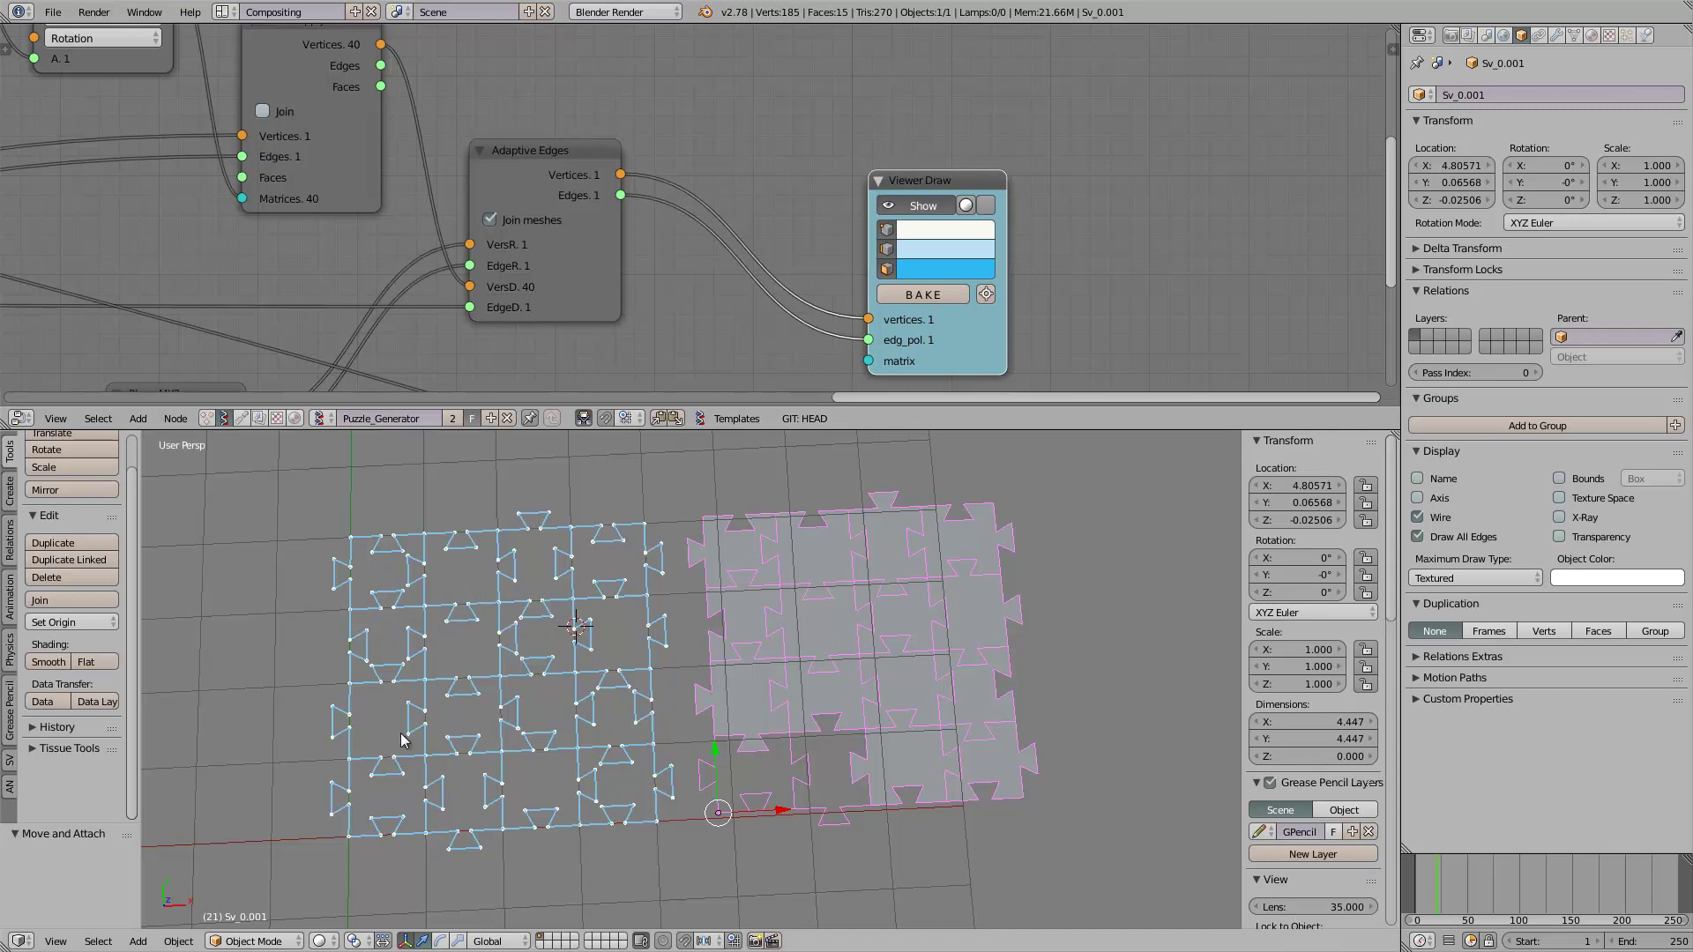
middle_drag(432, 783, 425, 834)
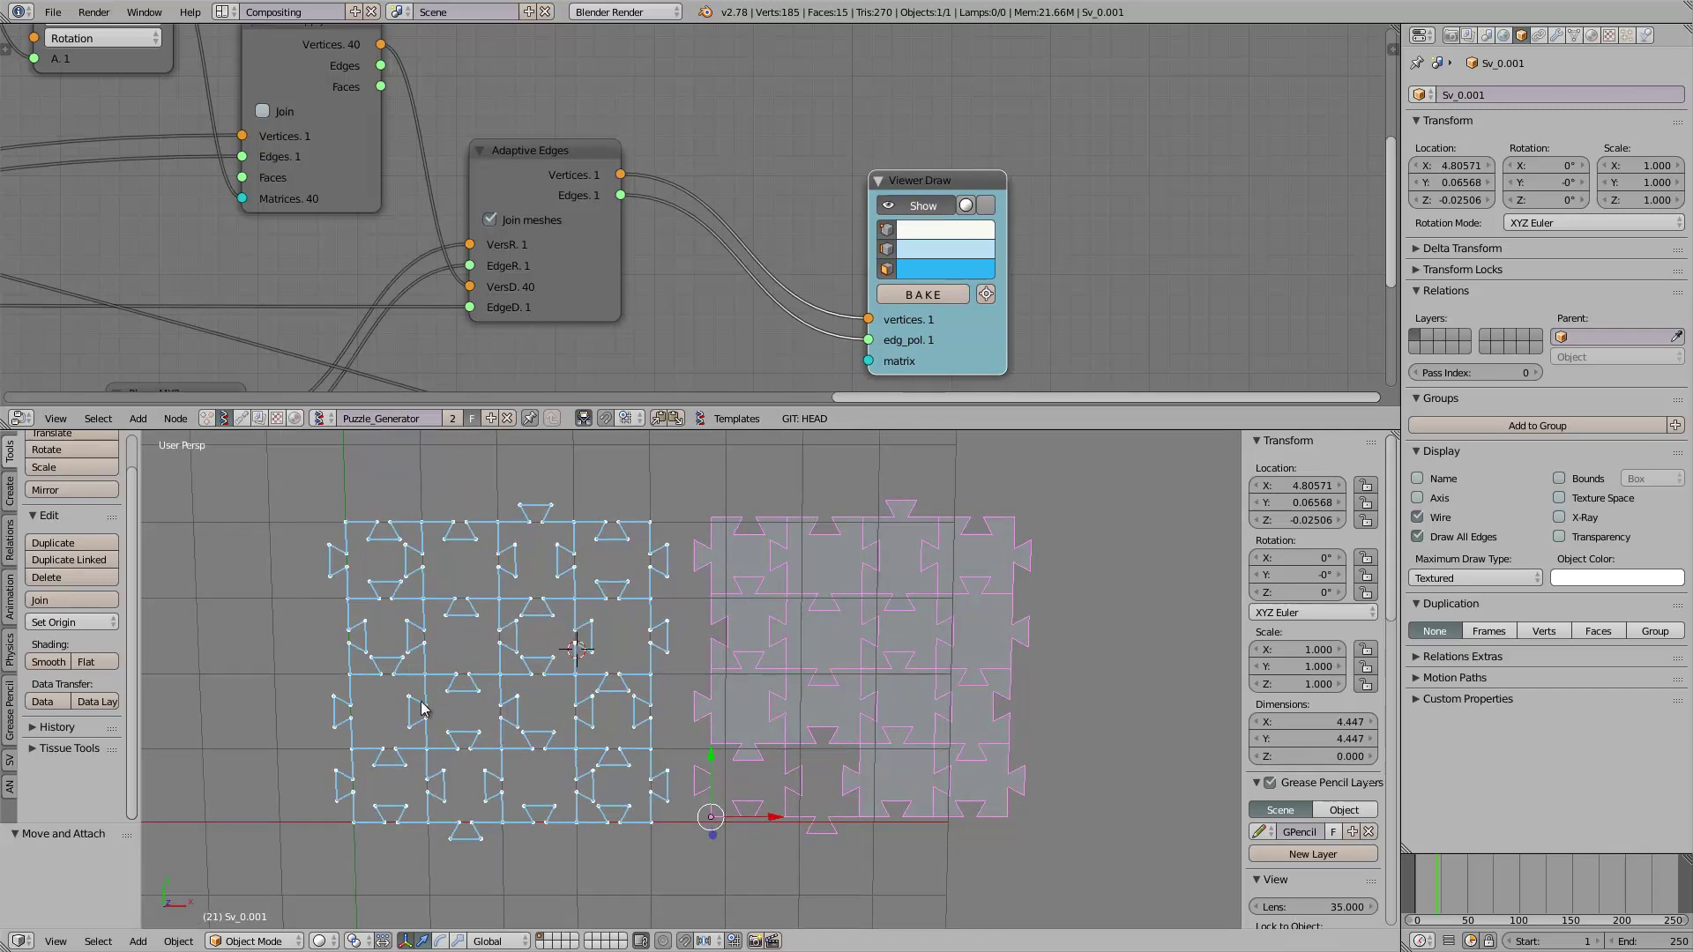
middle_drag(393, 699, 501, 758)
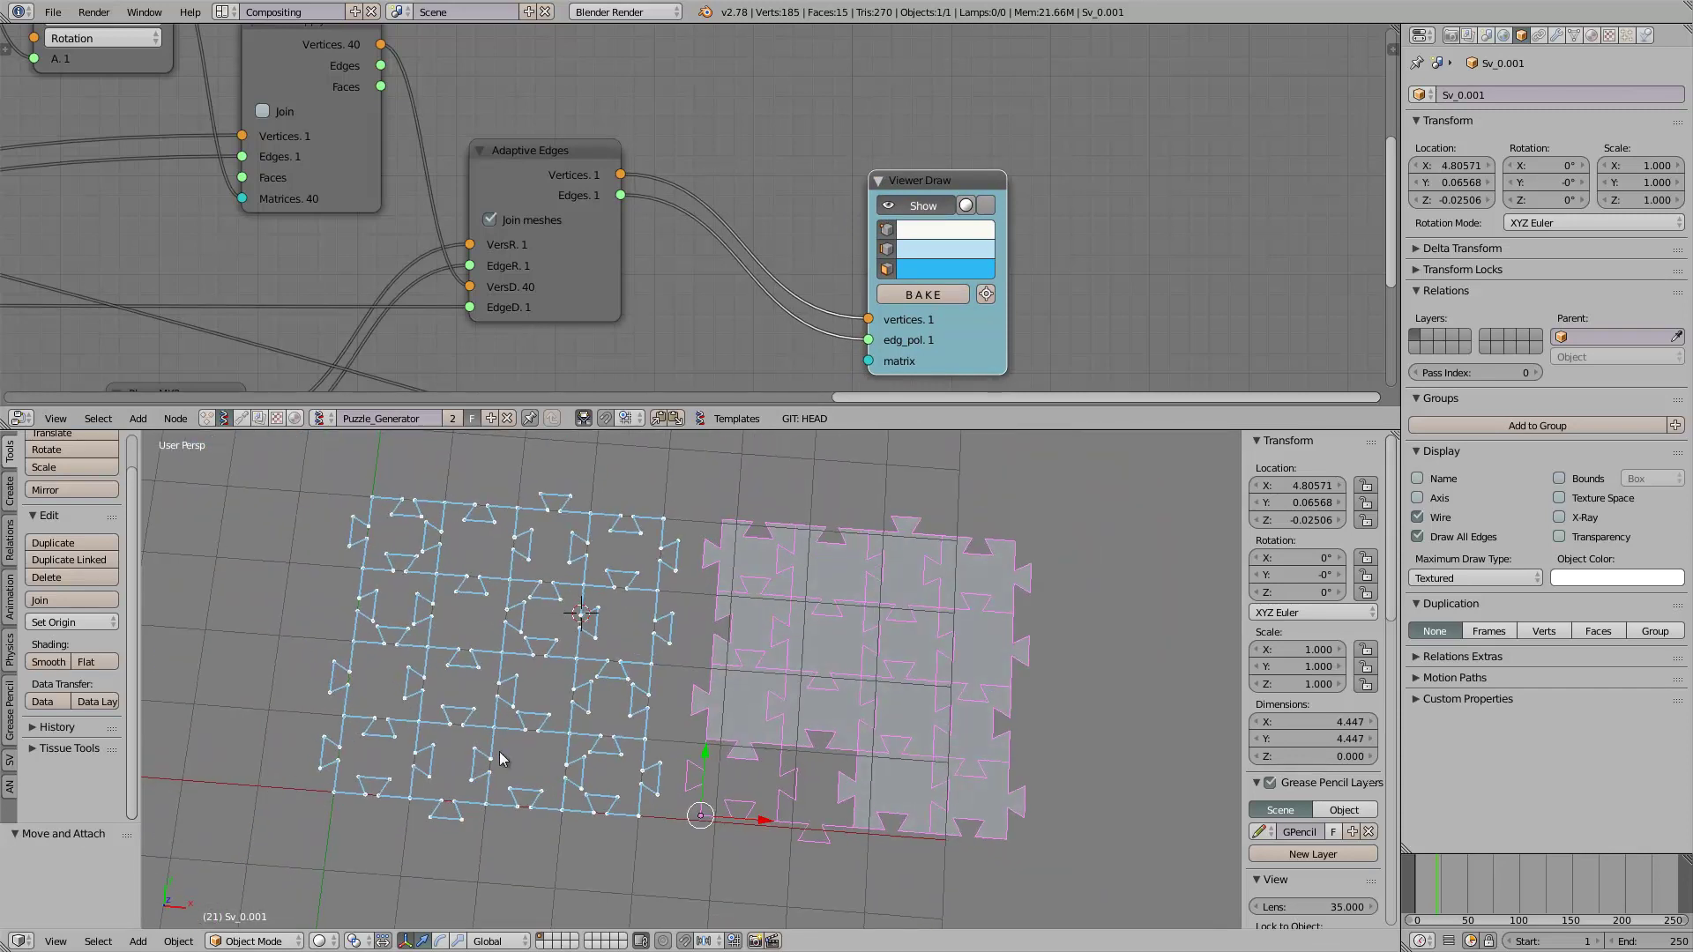
mouse_move(739, 693)
middle_down()
mouse_move(794, 680)
mouse_move(710, 676)
middle_up()
scroll(710, 675, up, 3)
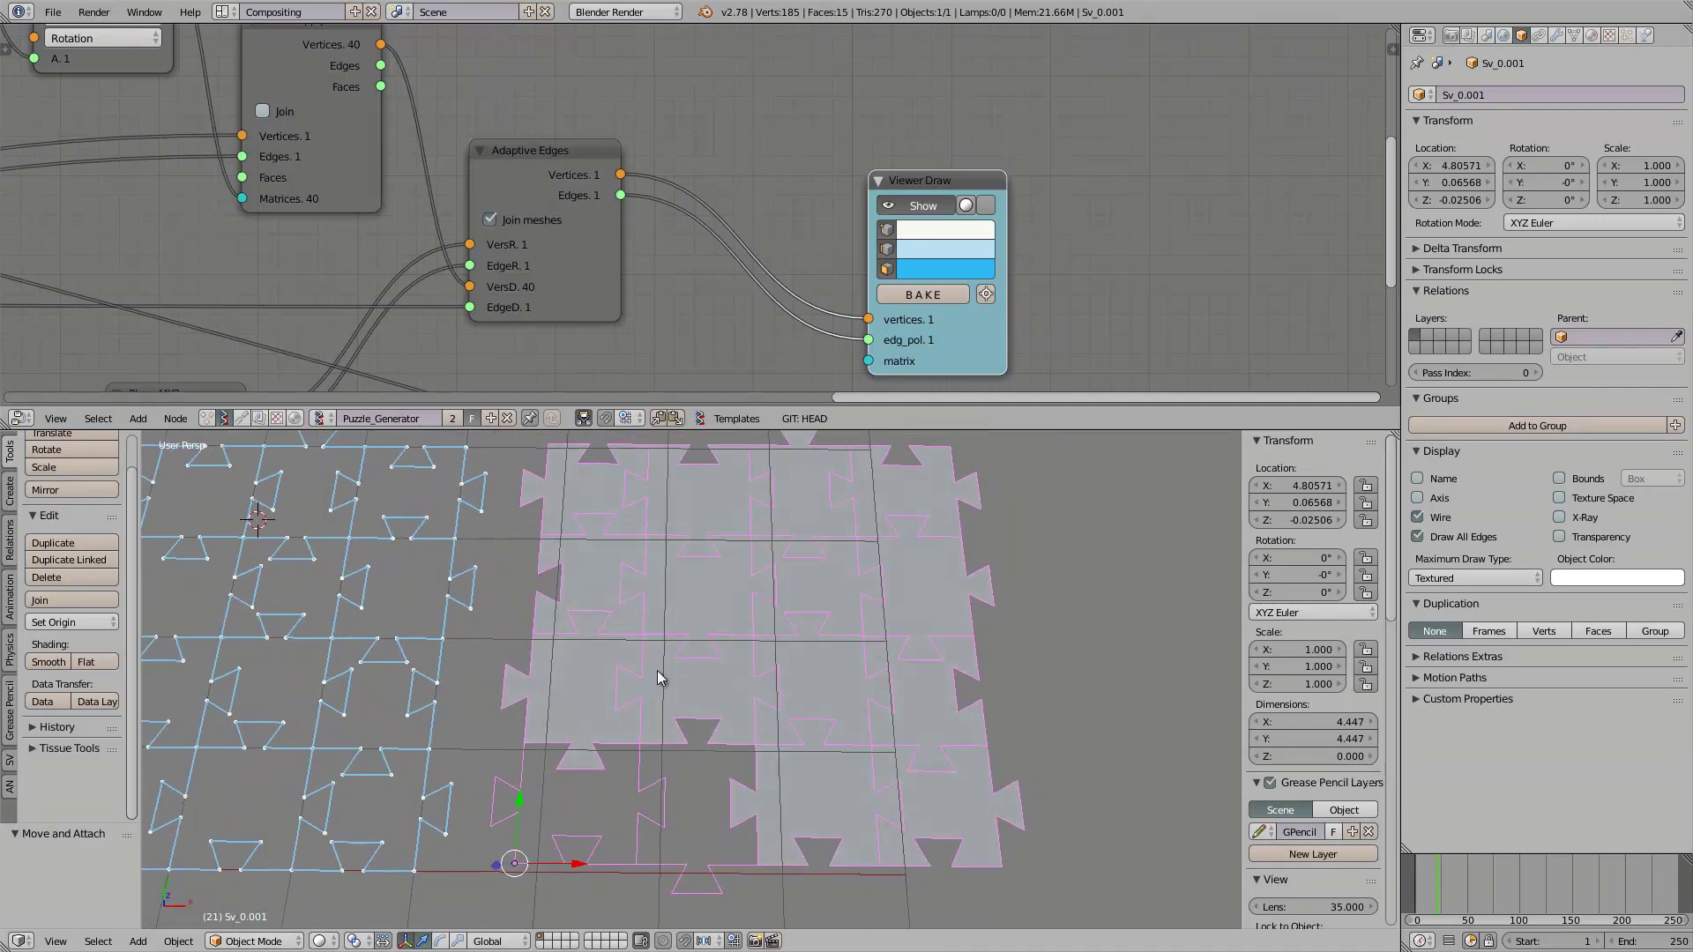
middle_drag(658, 670, 680, 656)
key(Tab)
key(Tab)
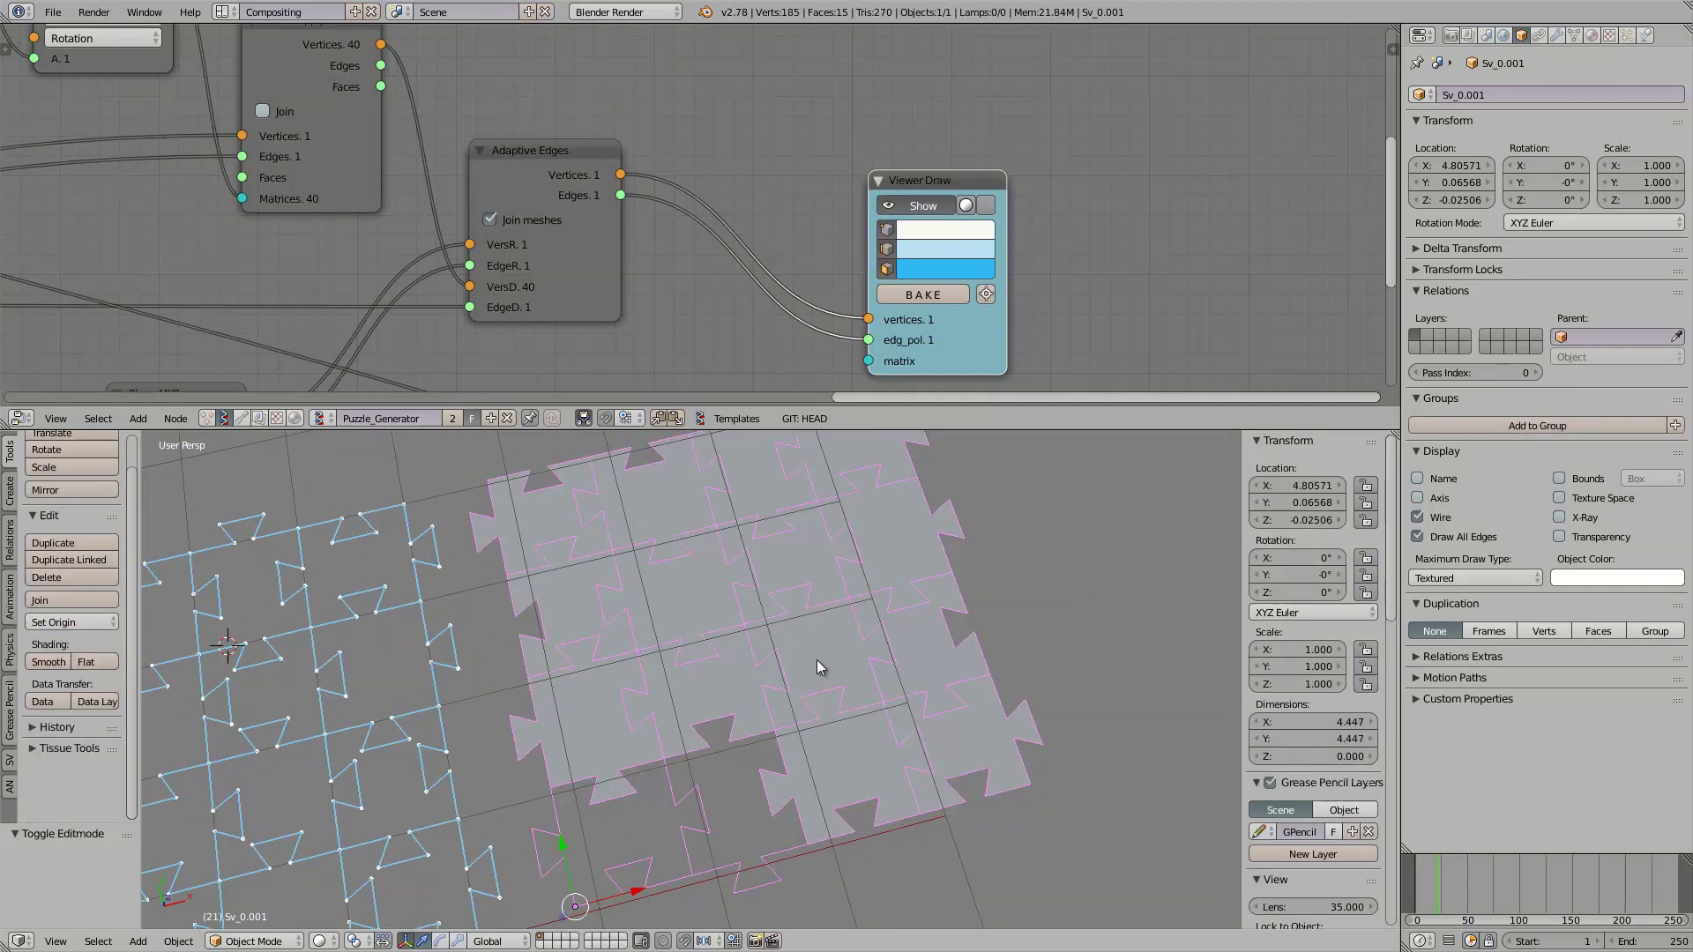
Step: Try moving several individual puzzle piece faces of the baked mesh in Edit Mode, one after another
key(Tab)
right_click(818, 660)
key(g)
right_click(884, 635)
right_click(906, 539)
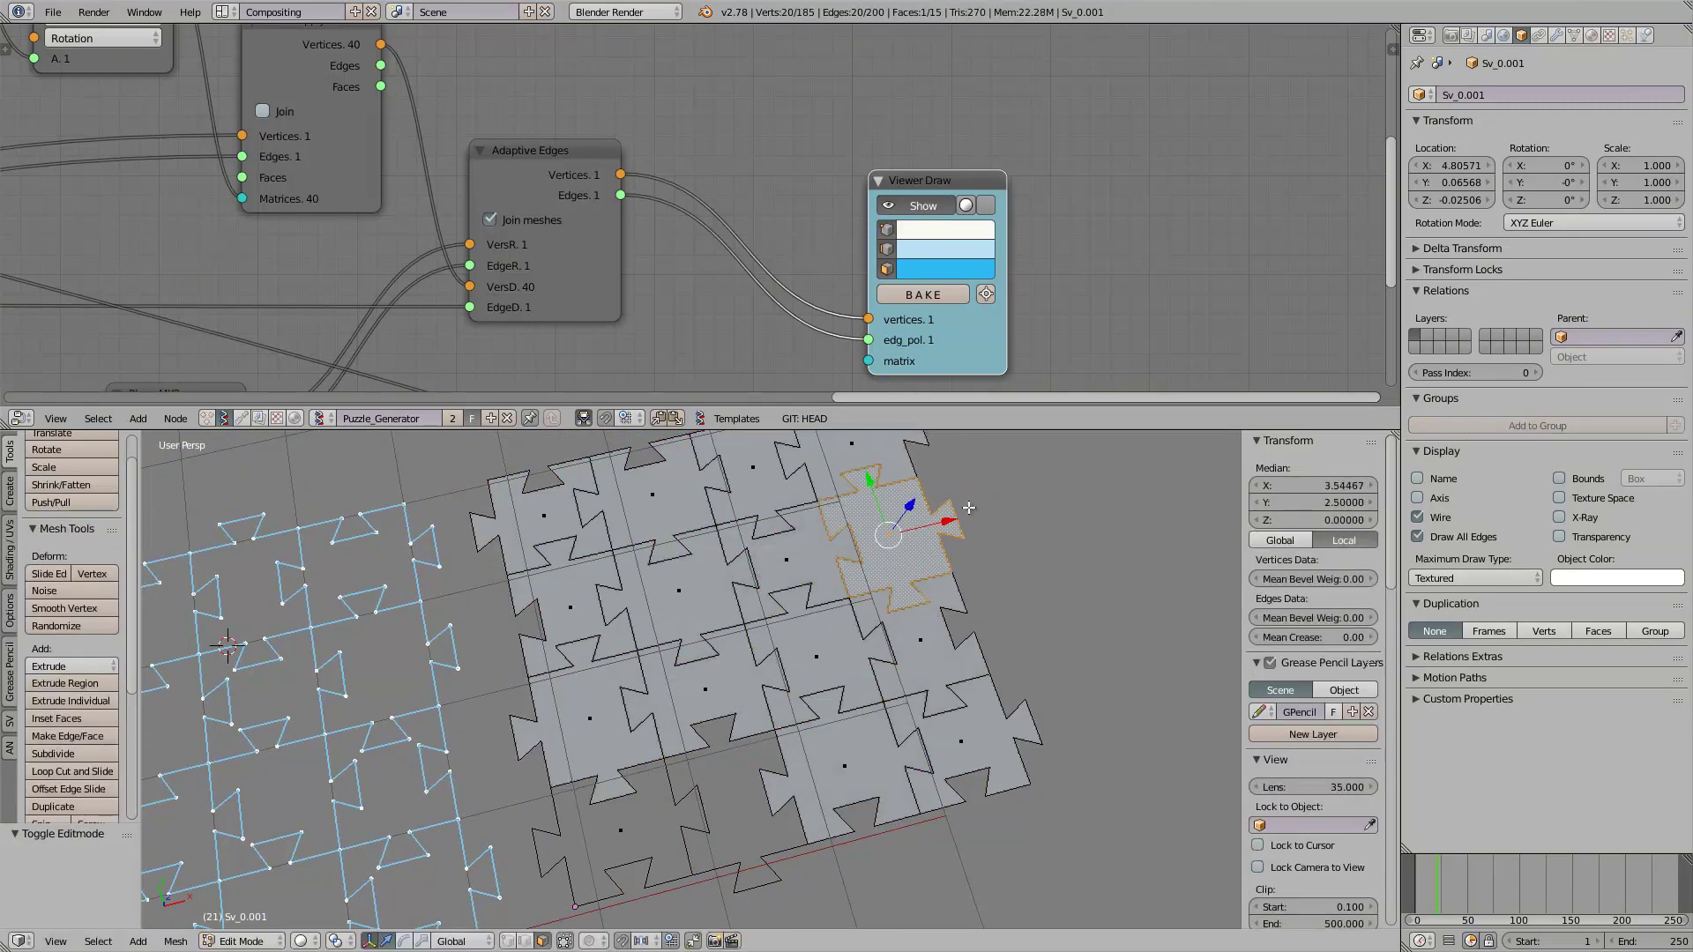
right_click(807, 555)
key(g)
right_click(842, 551)
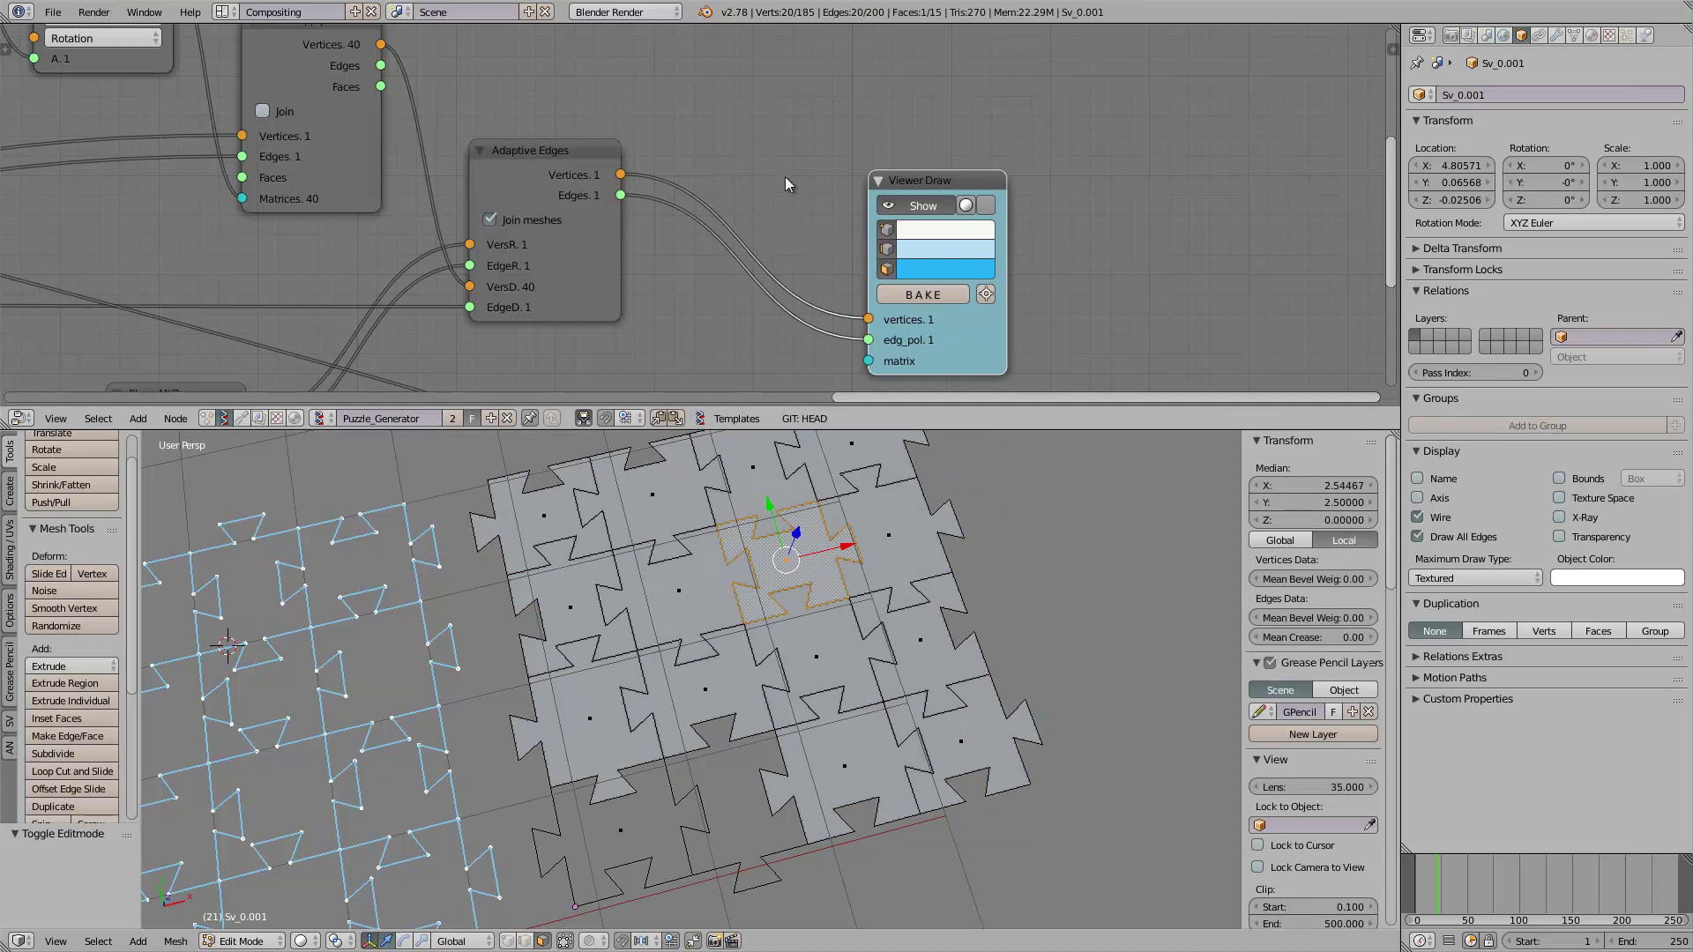
key(g)
click(549, 615)
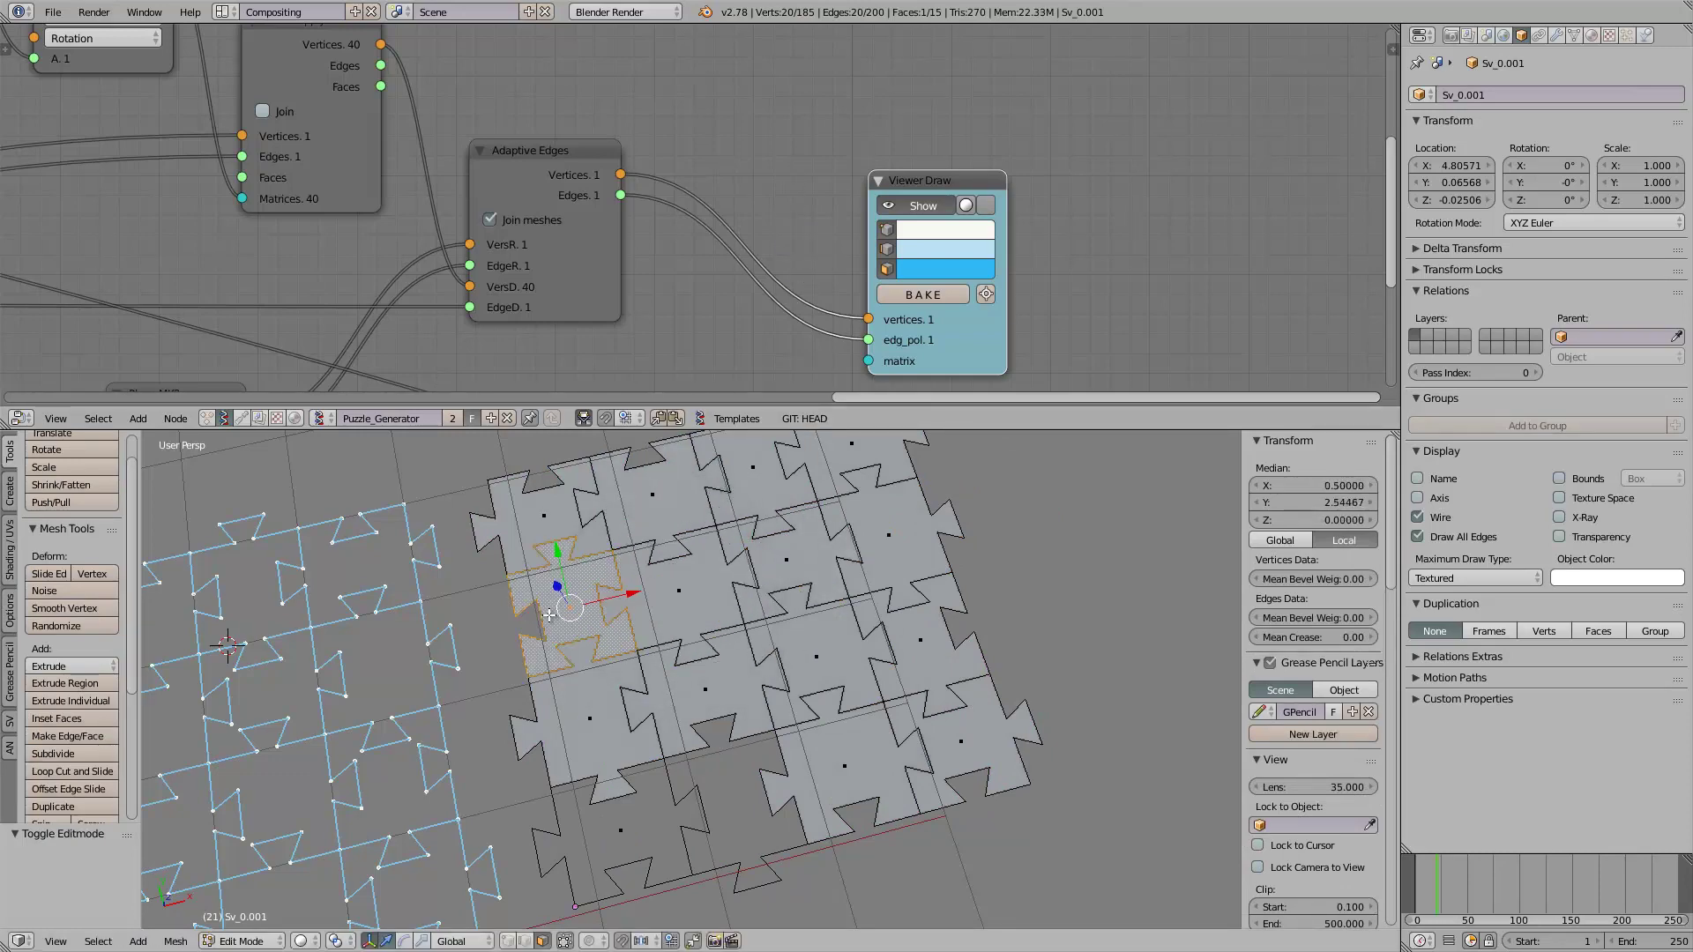
key(g)
right_click(610, 637)
Step: Try lifting the selected puzzle piece face along the Z axis
middle_drag(617, 631, 799, 632)
key(Tab)
key(Tab)
key(g)
key(z)
right_click(663, 602)
Step: Extrude all puzzle faces by about 0.146 using Extrude Region and Shrink/Fatten, and return to Object Mode
key(a)
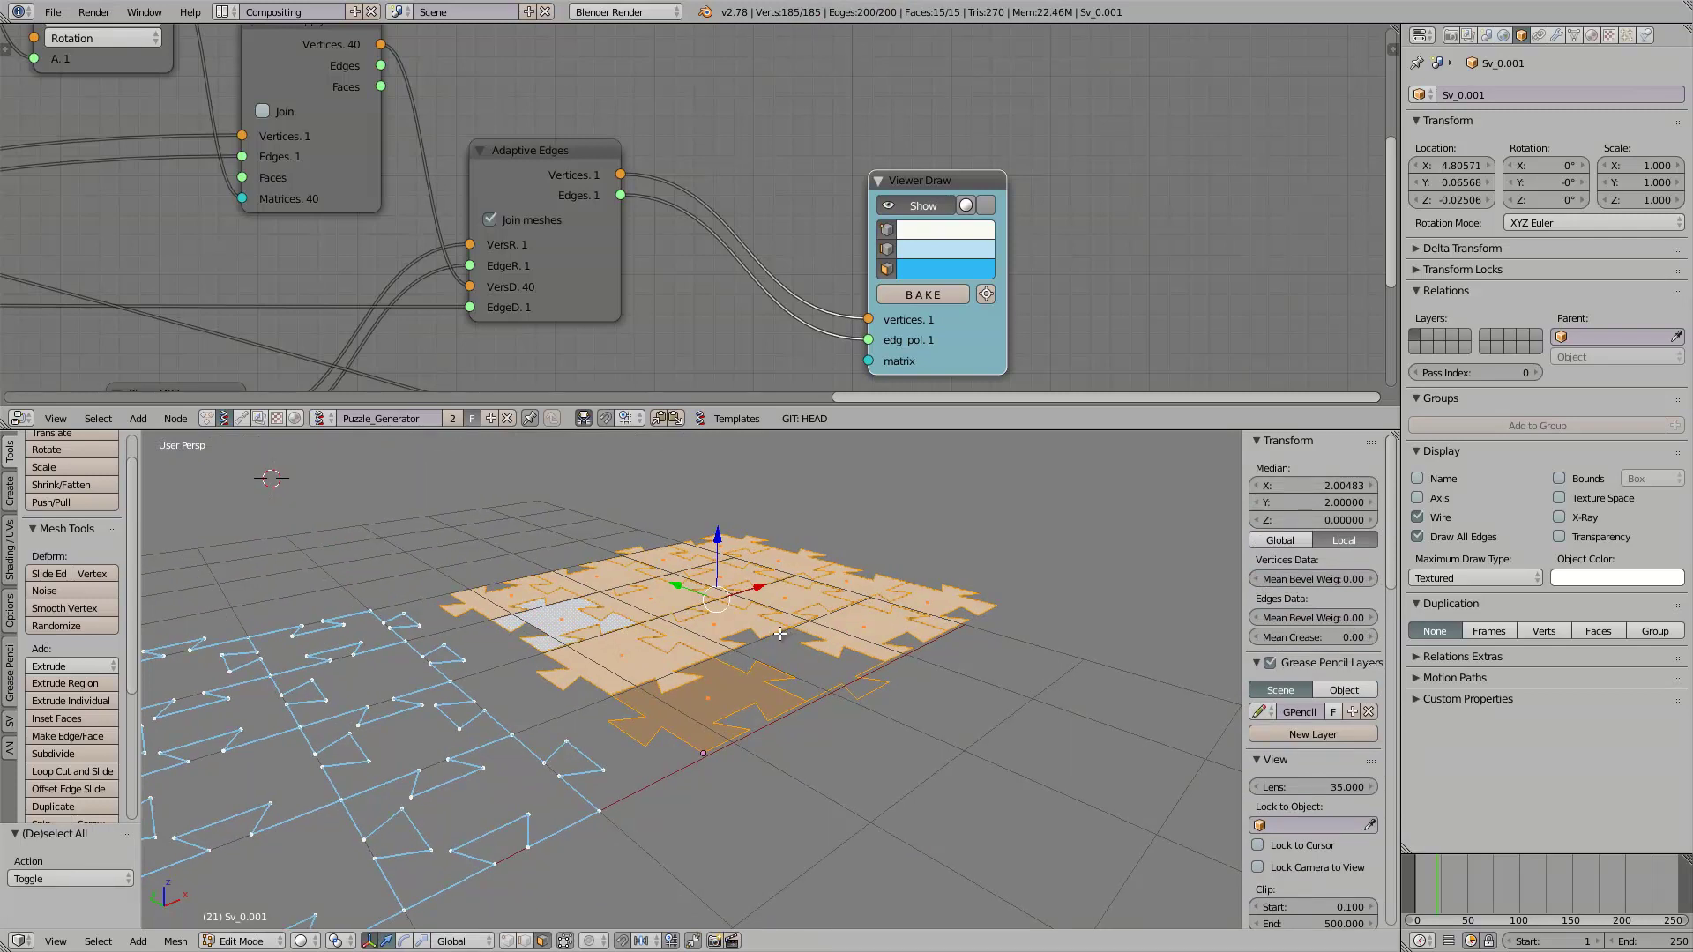
key(space)
text(EXTRUDE S)
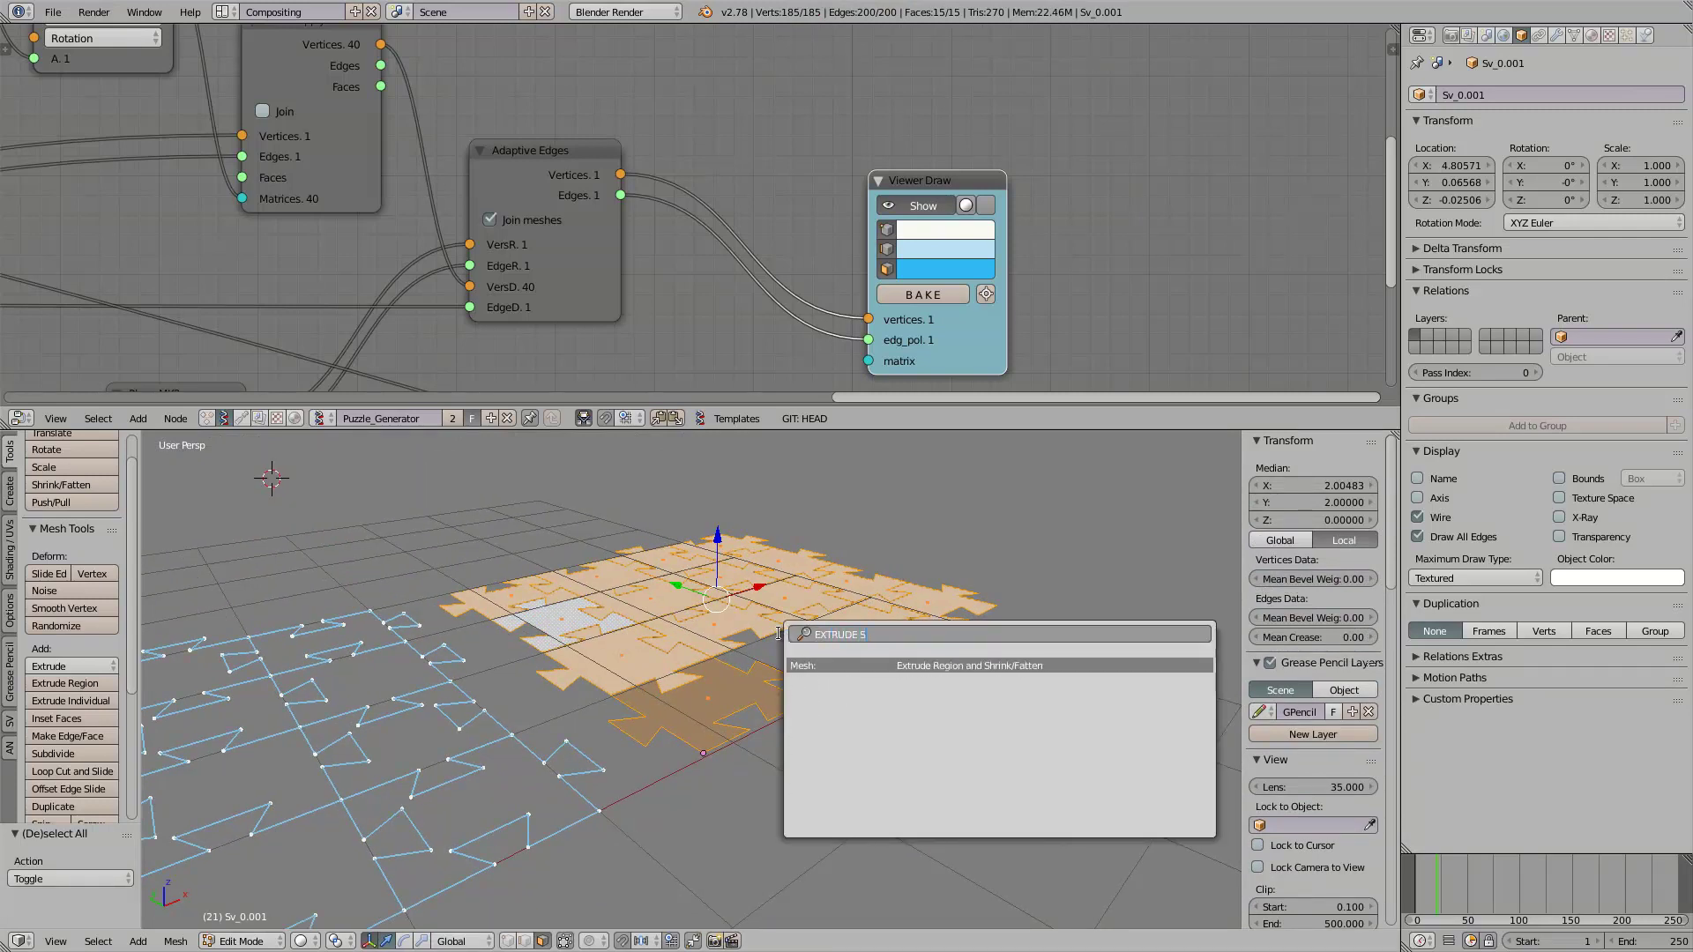
key(Return)
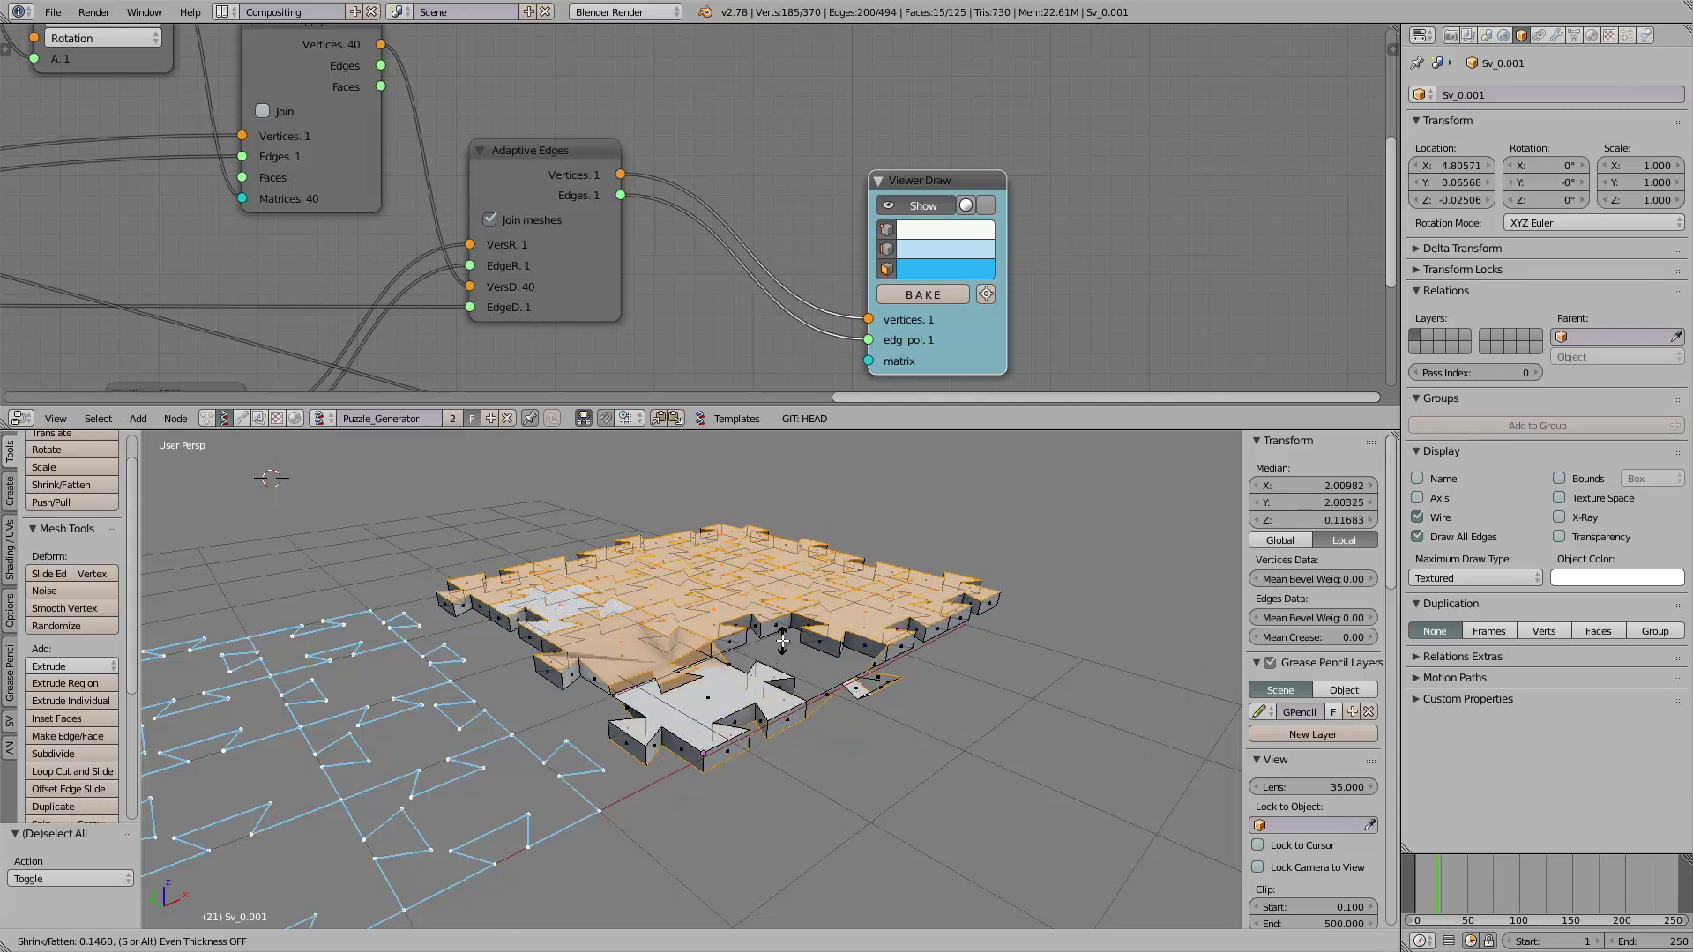
click(783, 641)
key(Tab)
Step: Sketch a Grease Pencil outline of one puzzle piece with rounded tabs and sockets over a cell of the wireframe grid
mouse_move(758, 658)
middle_down()
mouse_move(630, 632)
mouse_move(584, 643)
mouse_move(712, 659)
mouse_move(591, 652)
mouse_move(622, 698)
mouse_move(682, 637)
mouse_move(666, 752)
mouse_move(656, 638)
mouse_move(469, 538)
mouse_move(695, 550)
mouse_move(774, 622)
mouse_move(749, 643)
mouse_move(718, 633)
mouse_move(730, 648)
middle_up()
scroll(730, 648, down, 1)
mouse_move(761, 574)
middle_down()
mouse_move(781, 548)
mouse_move(749, 575)
middle_up()
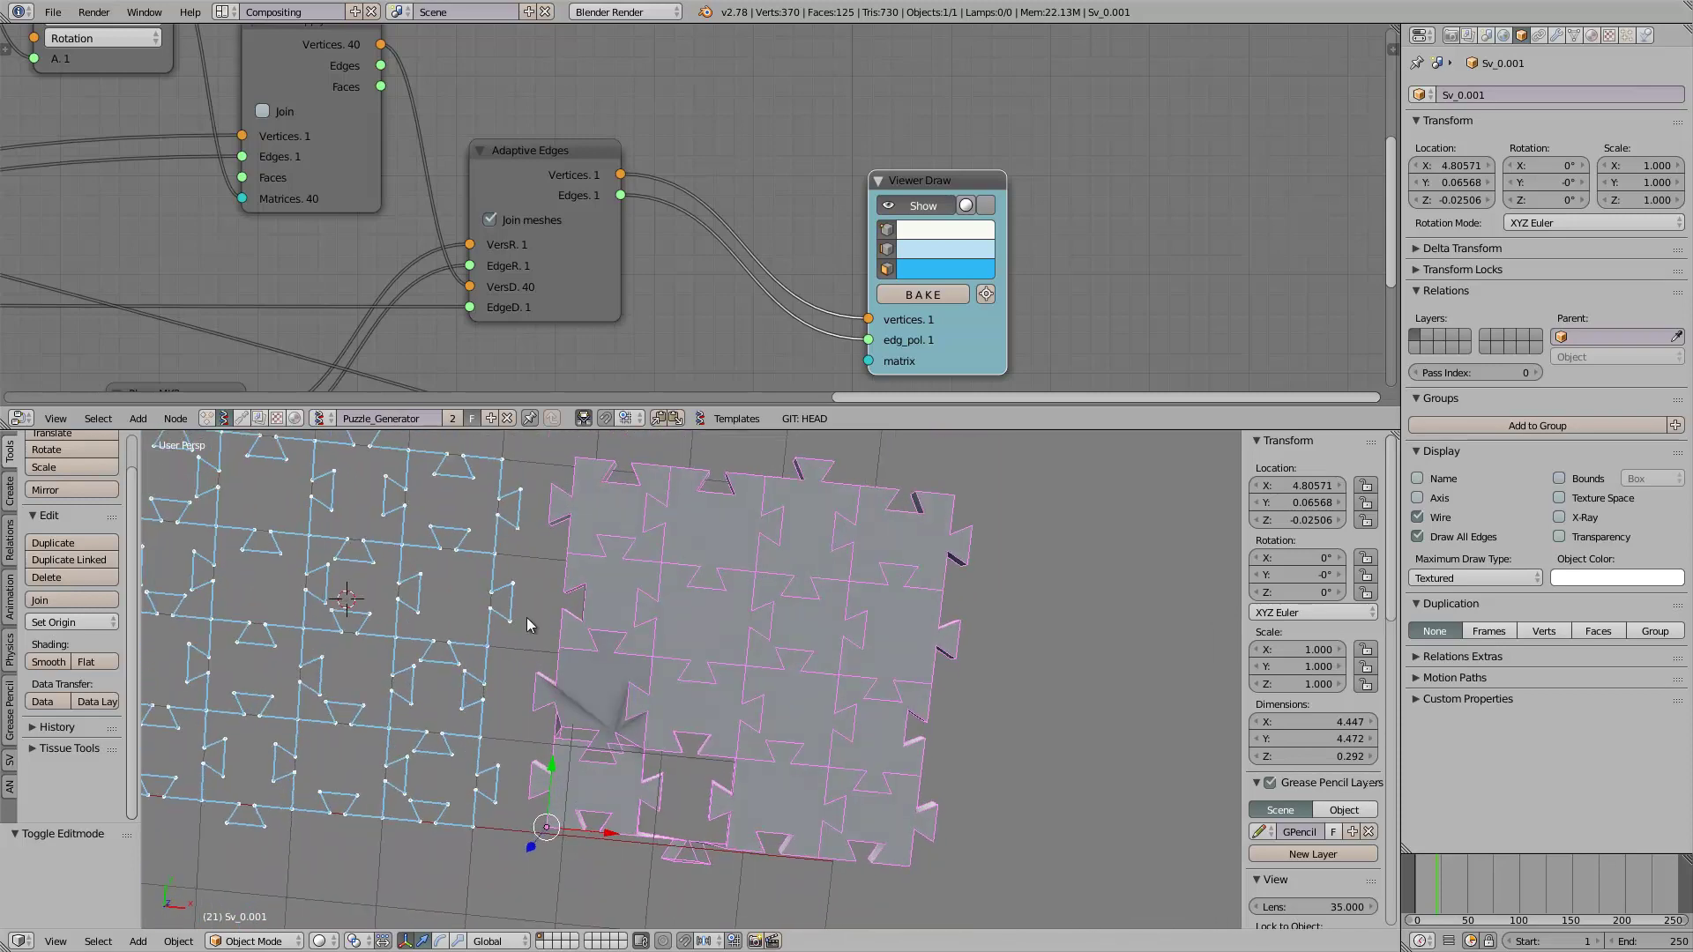
scroll(450, 639, up, 2)
middle_drag(451, 646, 642, 490)
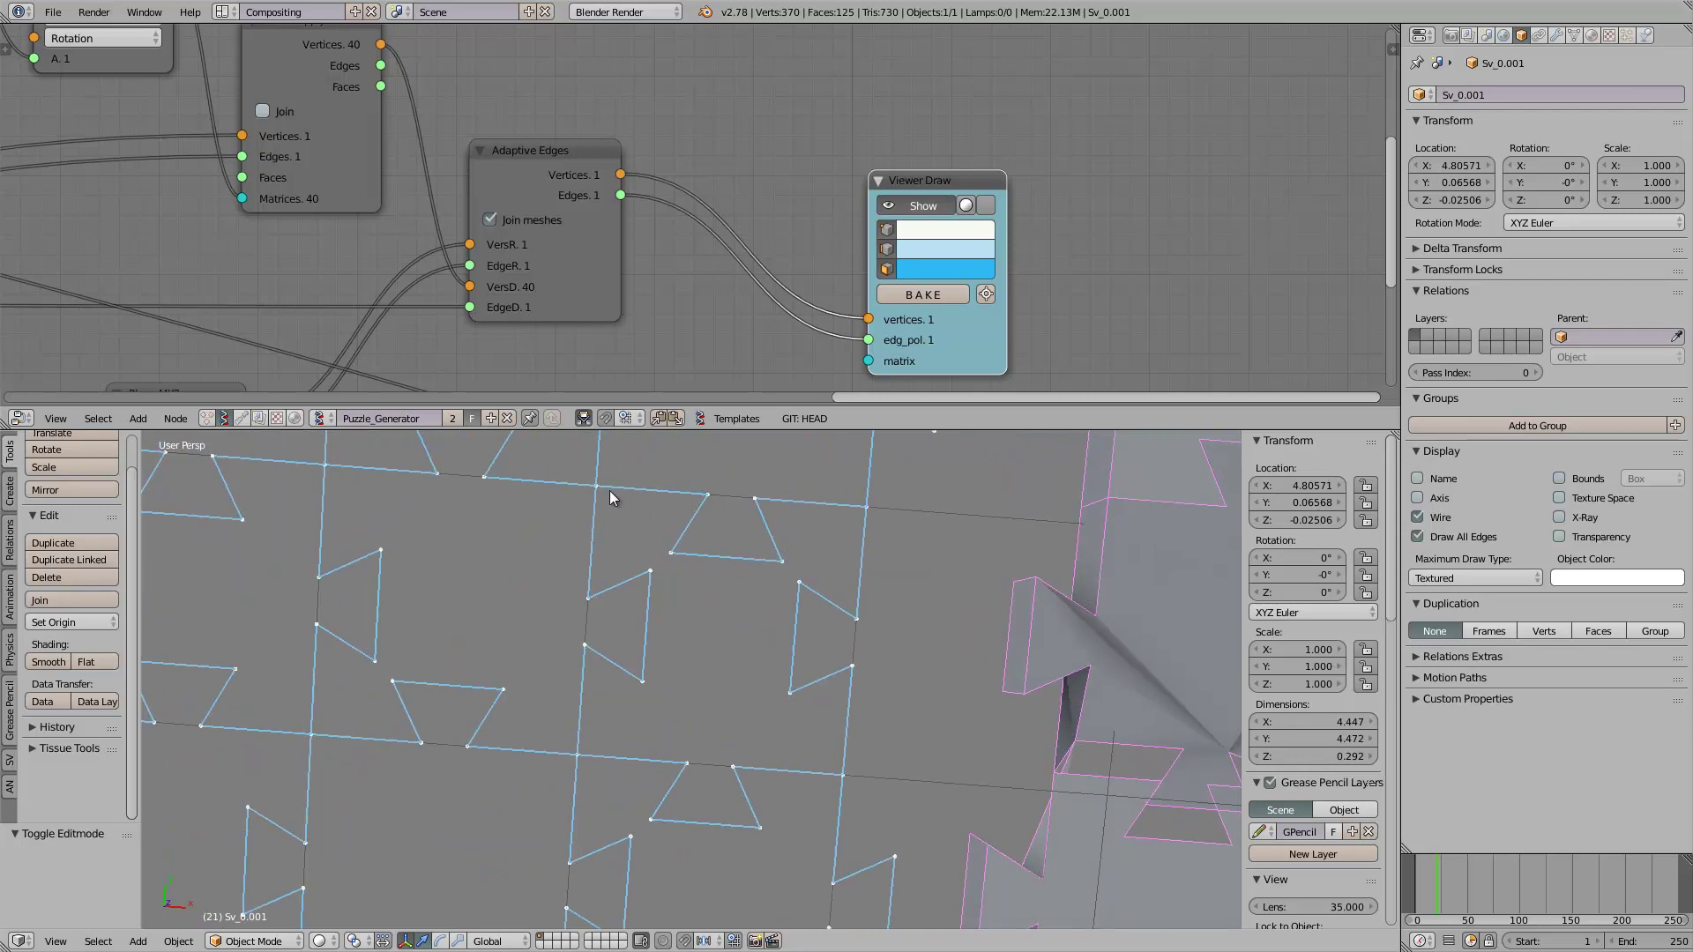
mouse_move(600, 489)
mouse_down()
mouse_move(674, 488)
mouse_move(698, 540)
mouse_move(867, 504)
mouse_up()
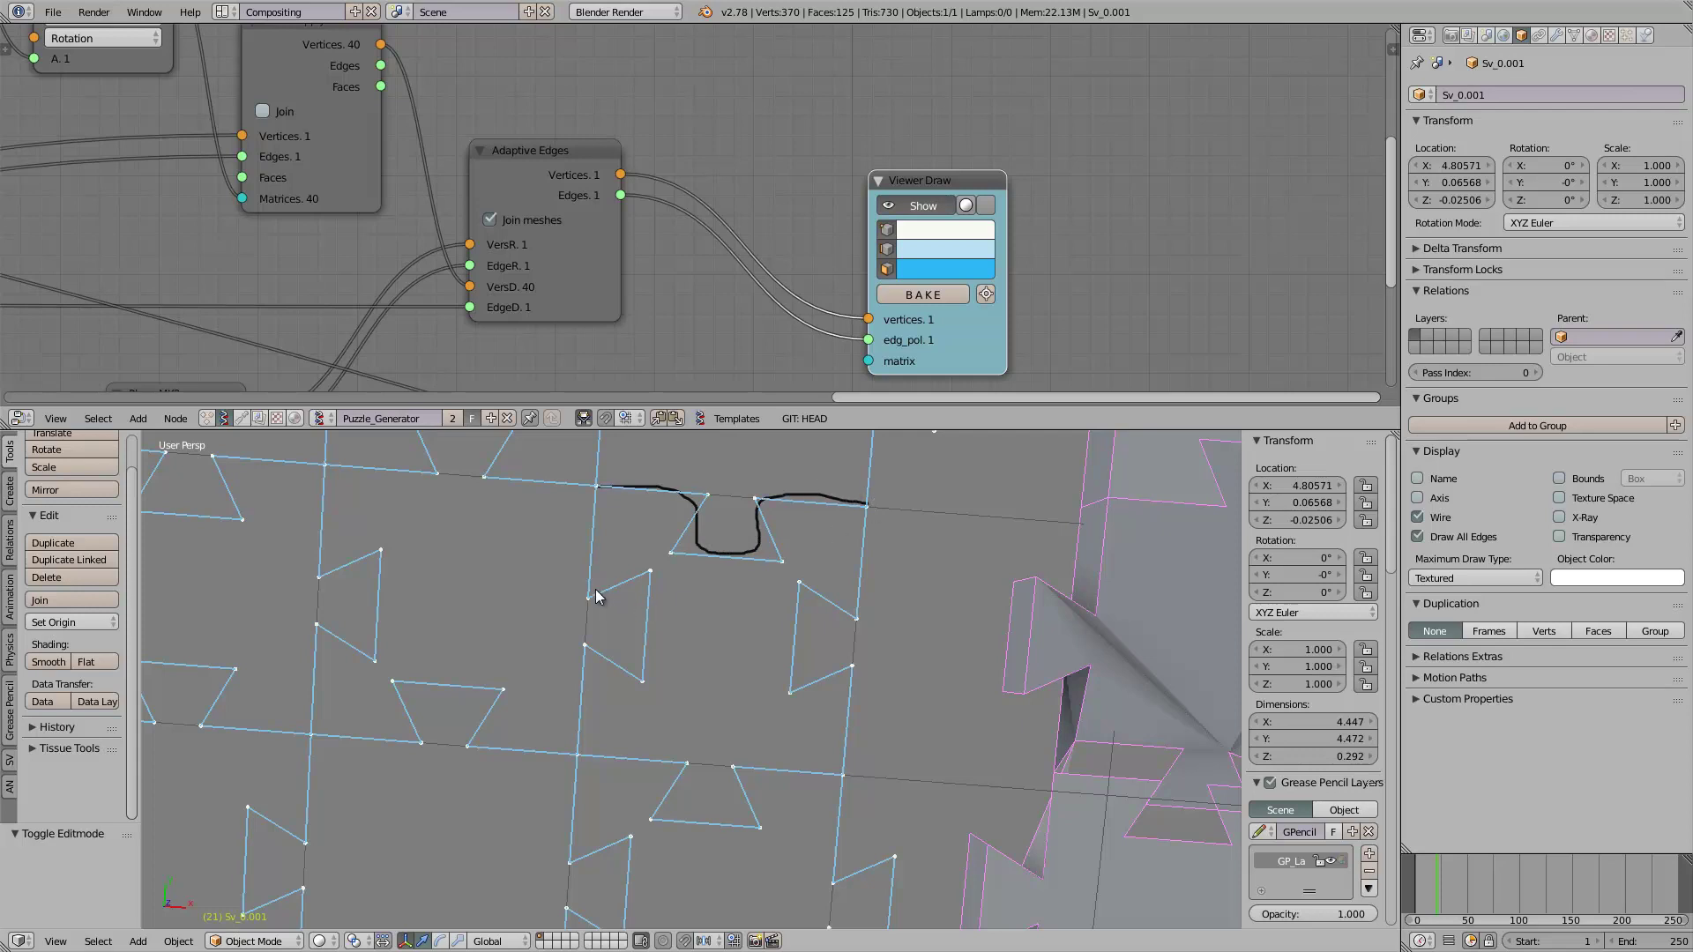
drag(607, 521, 635, 616)
drag(600, 700, 591, 749)
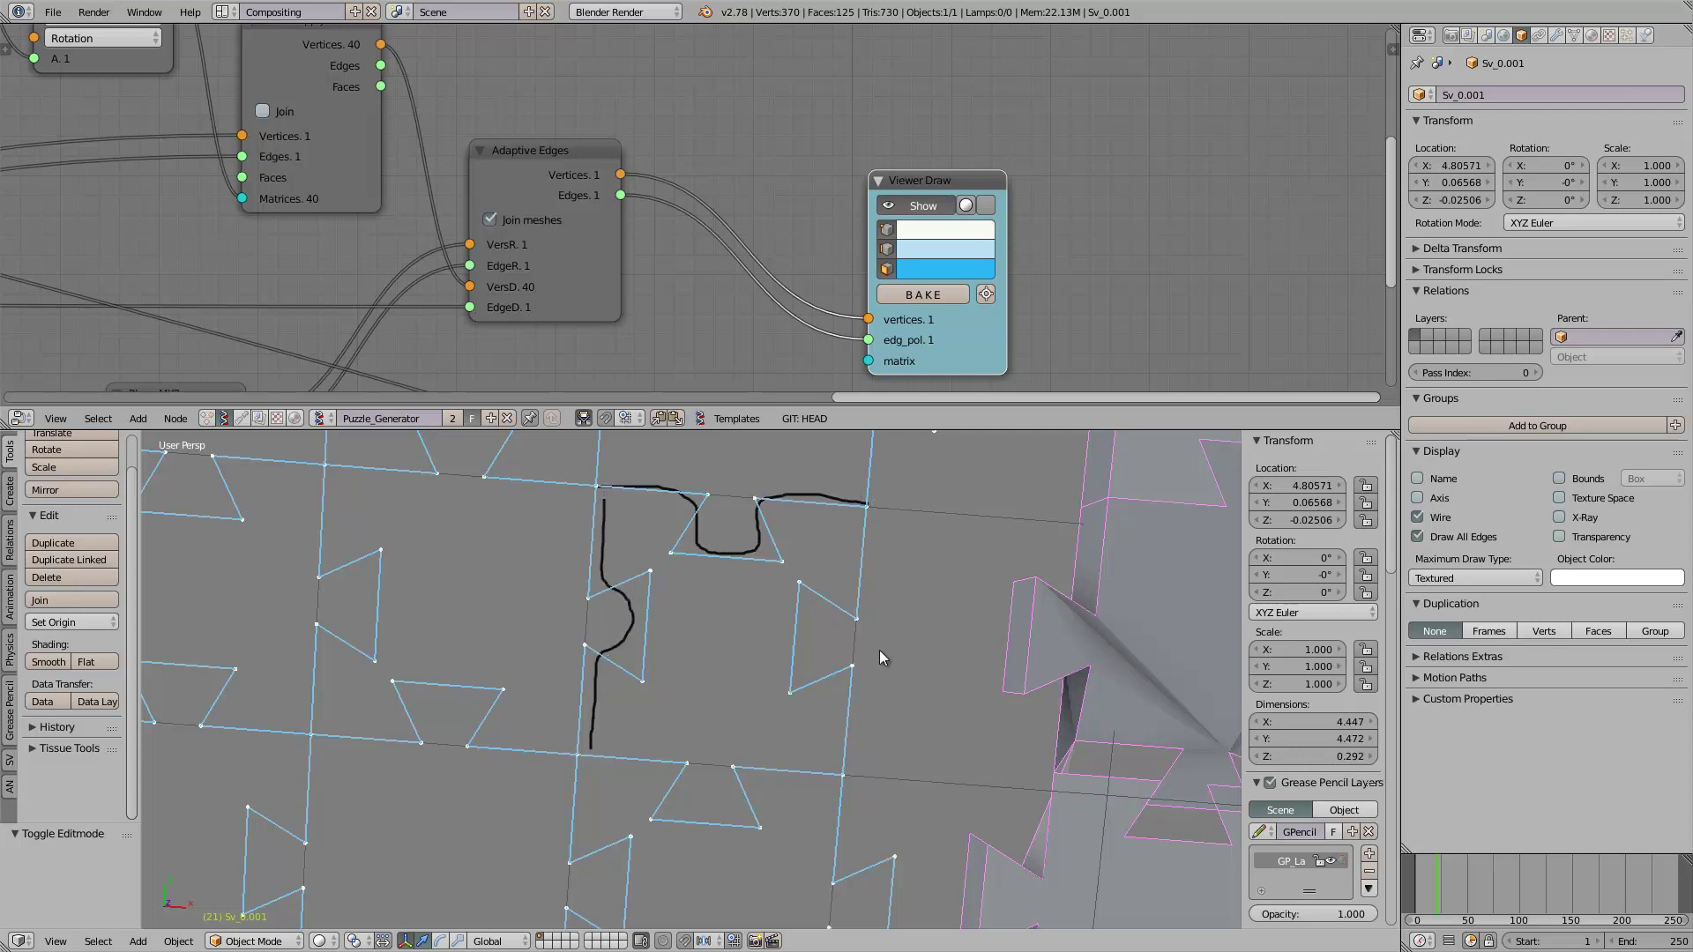
mouse_move(856, 546)
mouse_down()
mouse_move(825, 614)
mouse_move(845, 772)
mouse_up()
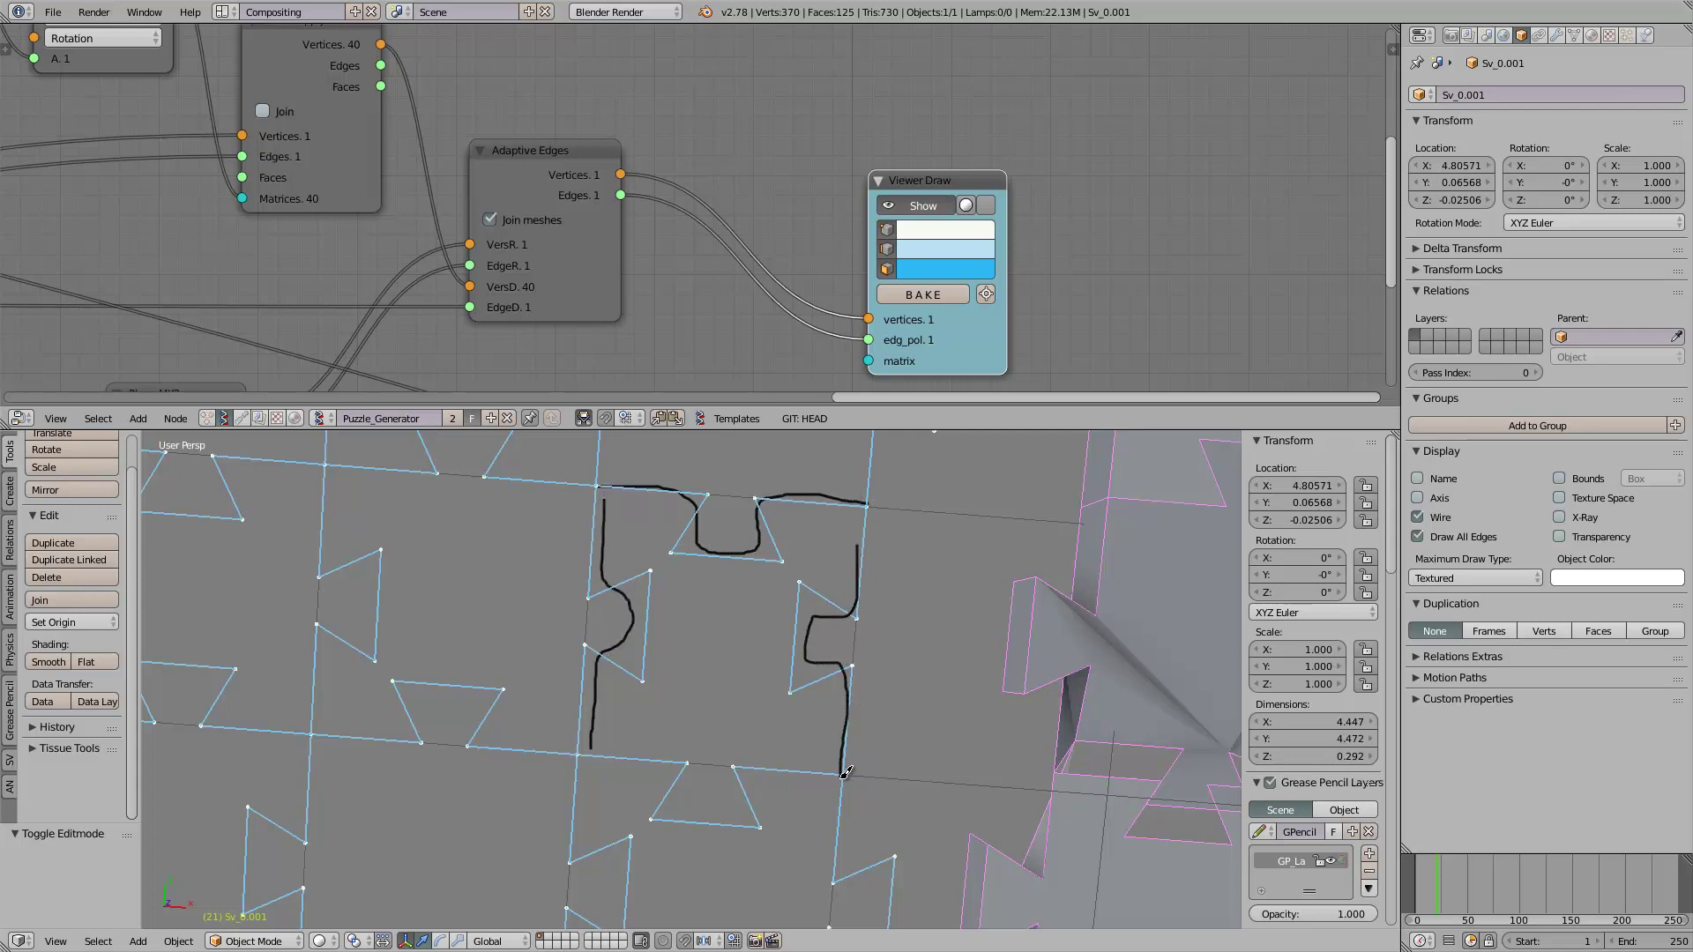
mouse_move(575, 746)
mouse_down()
mouse_move(635, 815)
mouse_move(820, 759)
mouse_move(881, 760)
mouse_up()
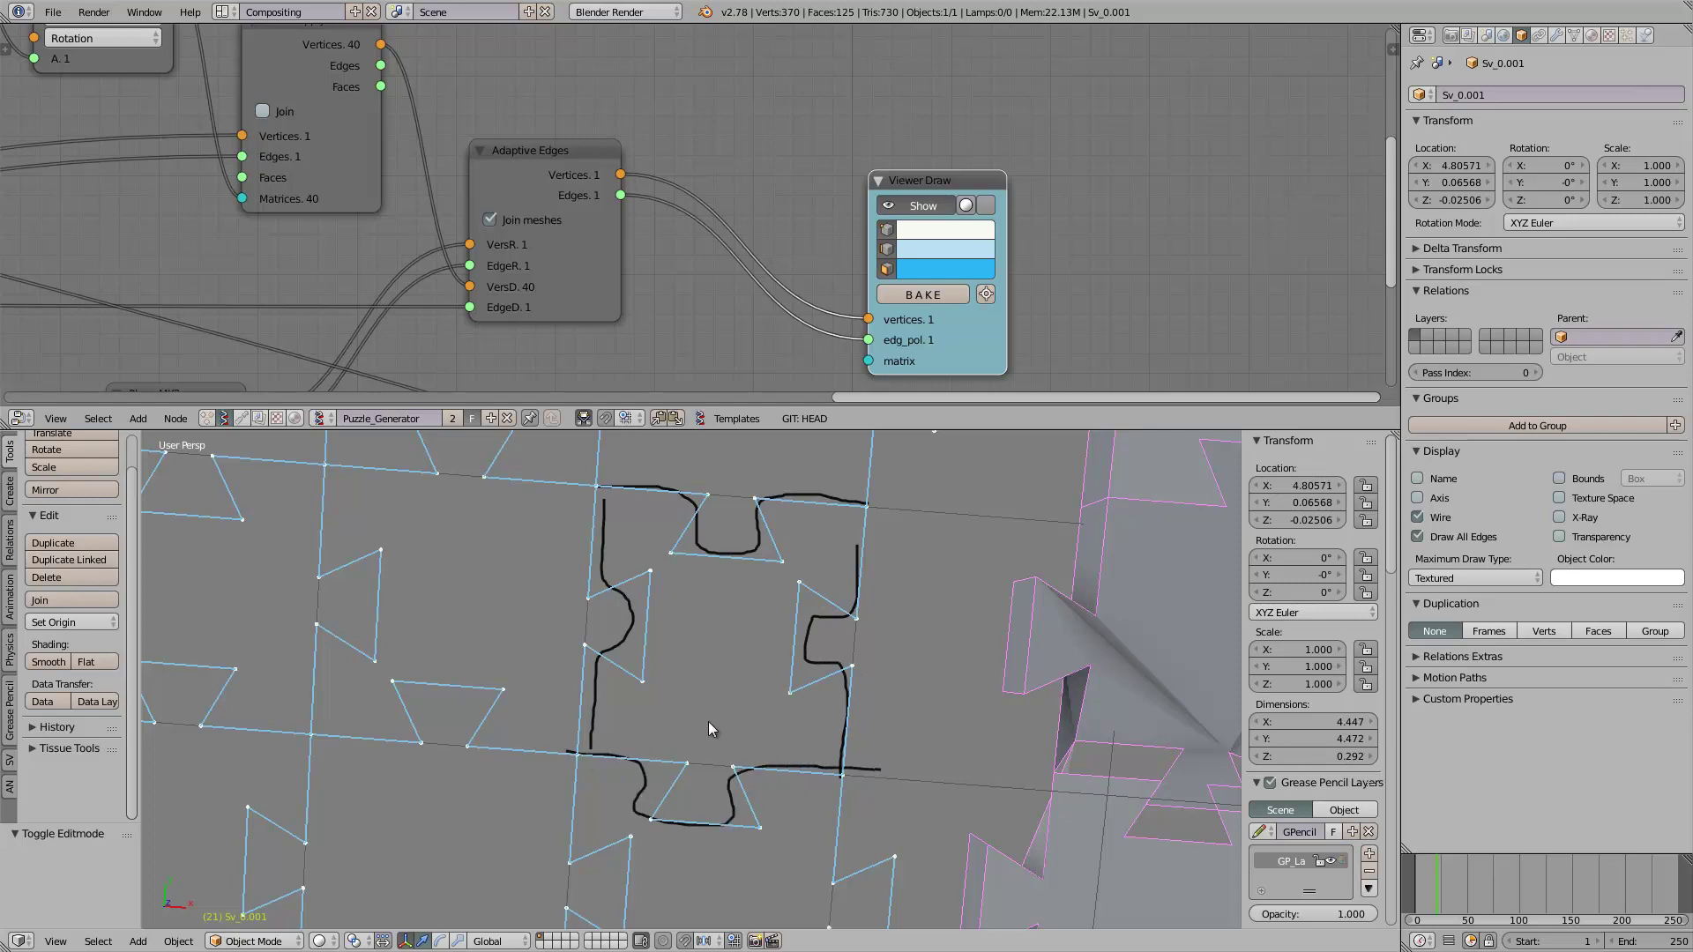
Step: Deselect all objects and remove the Grease Pencil layer holding the sketched piece outline
middle_drag(707, 721, 559, 705)
scroll(559, 705, down, 4)
middle_drag(691, 705, 793, 661)
scroll(829, 702, down, 4)
key(a)
key(a)
key(a)
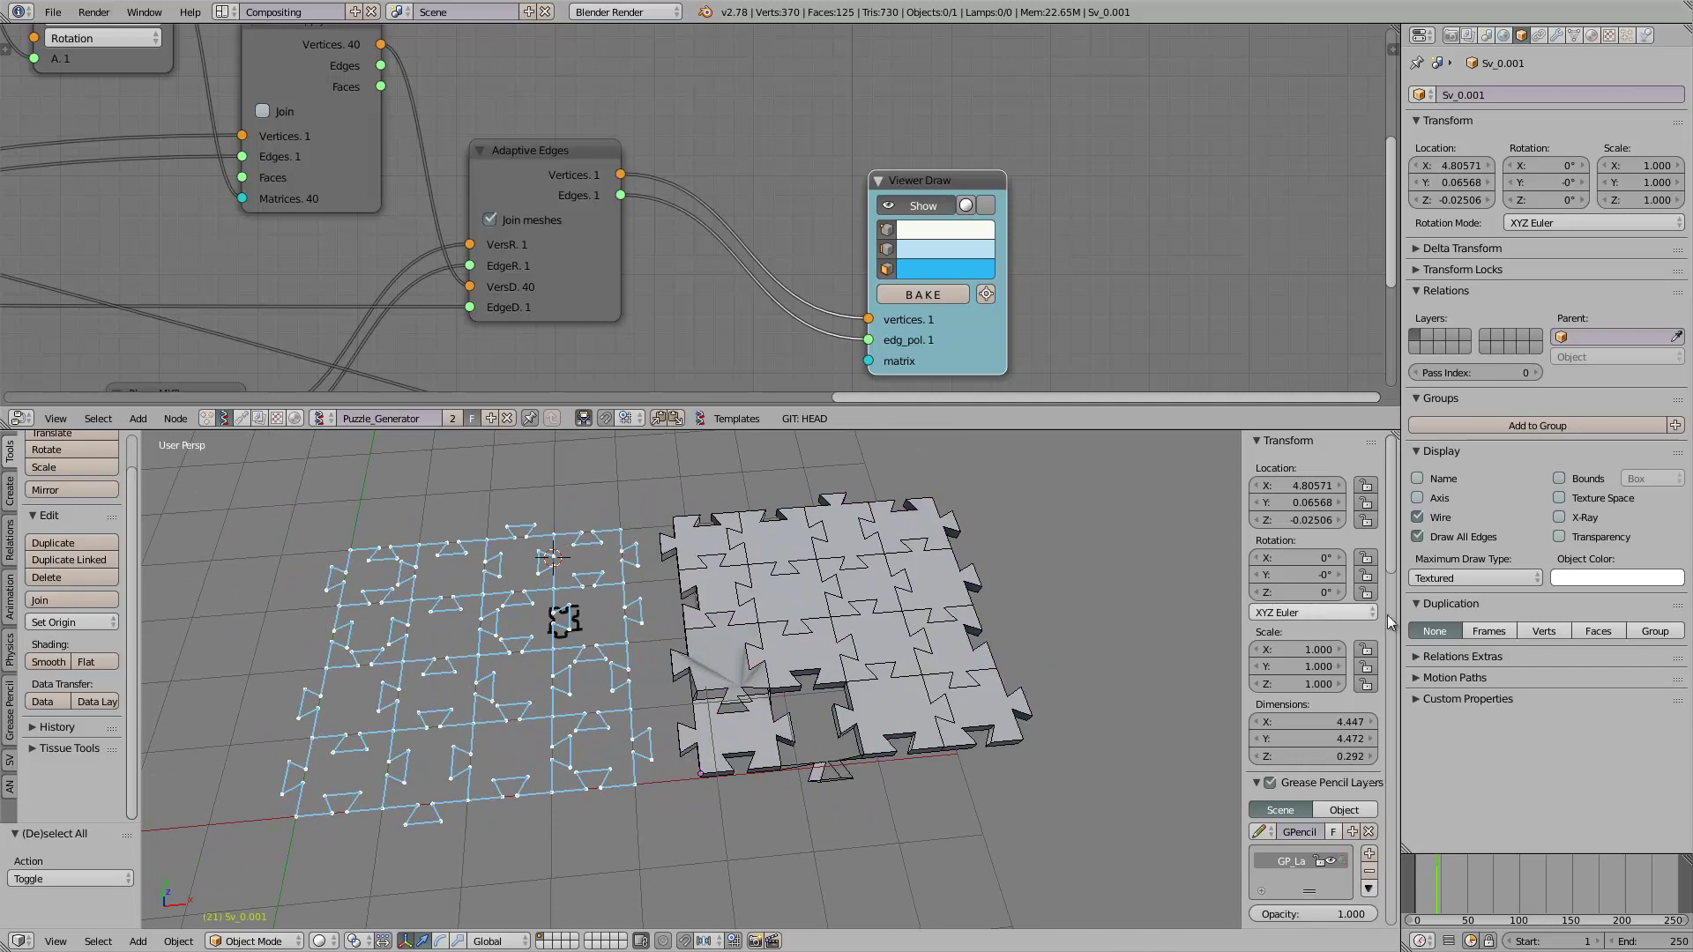
scroll(1391, 650, down, 4)
scroll(1388, 648, down, 3)
click(1369, 626)
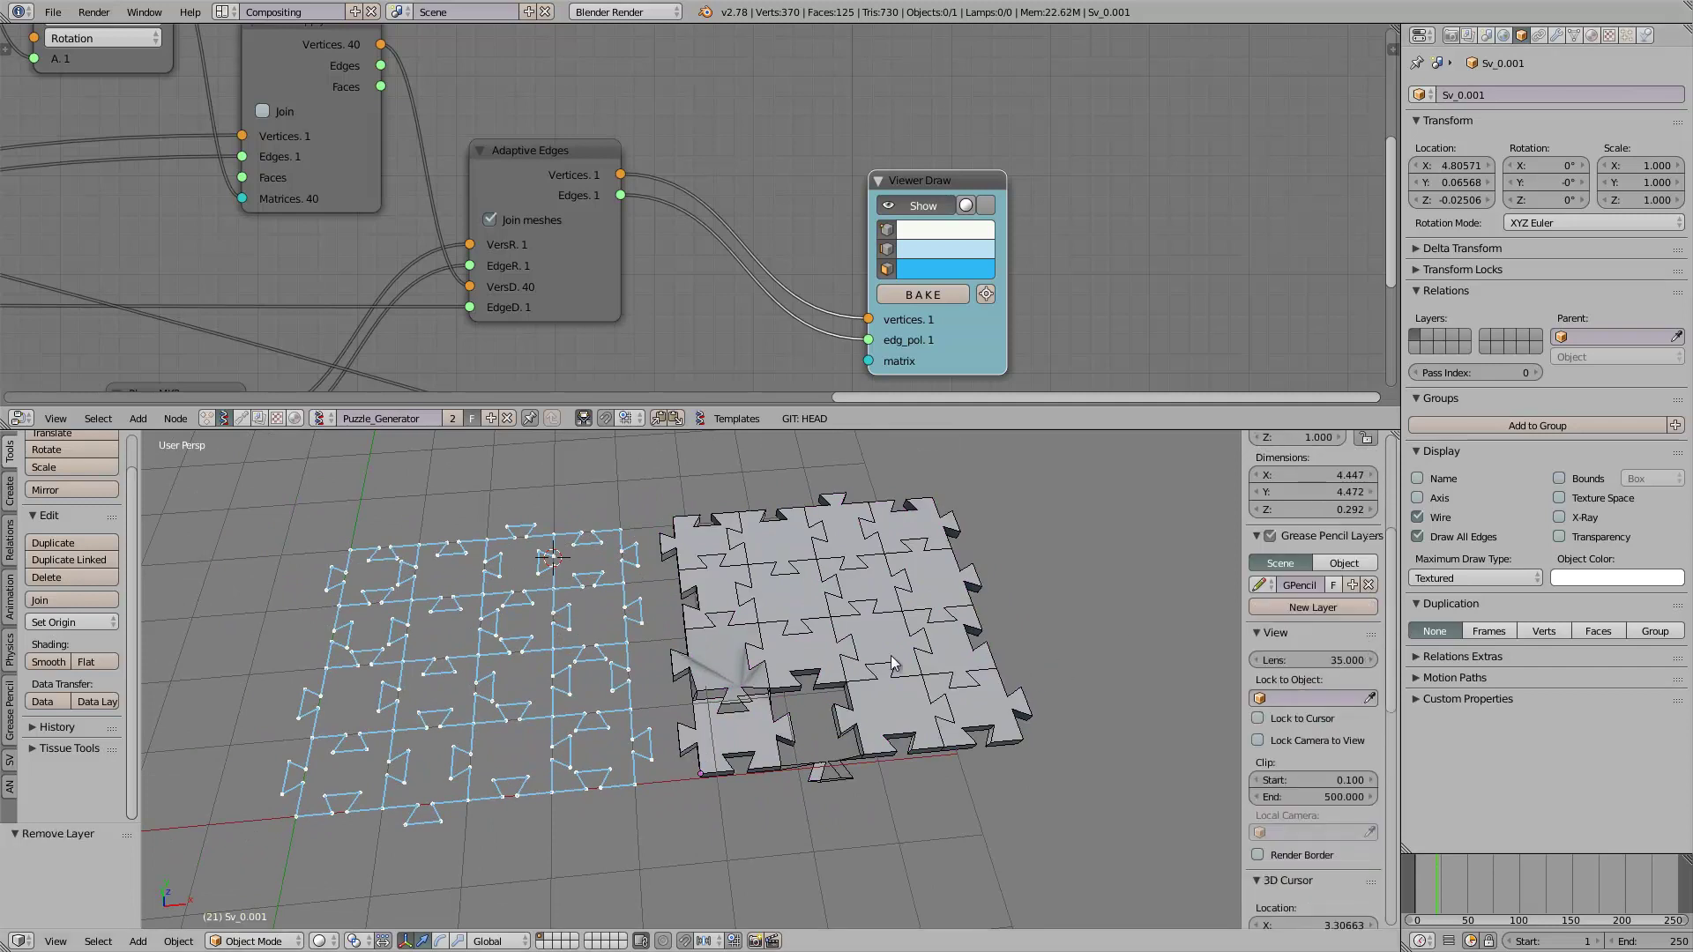
middle_drag(891, 654, 817, 679)
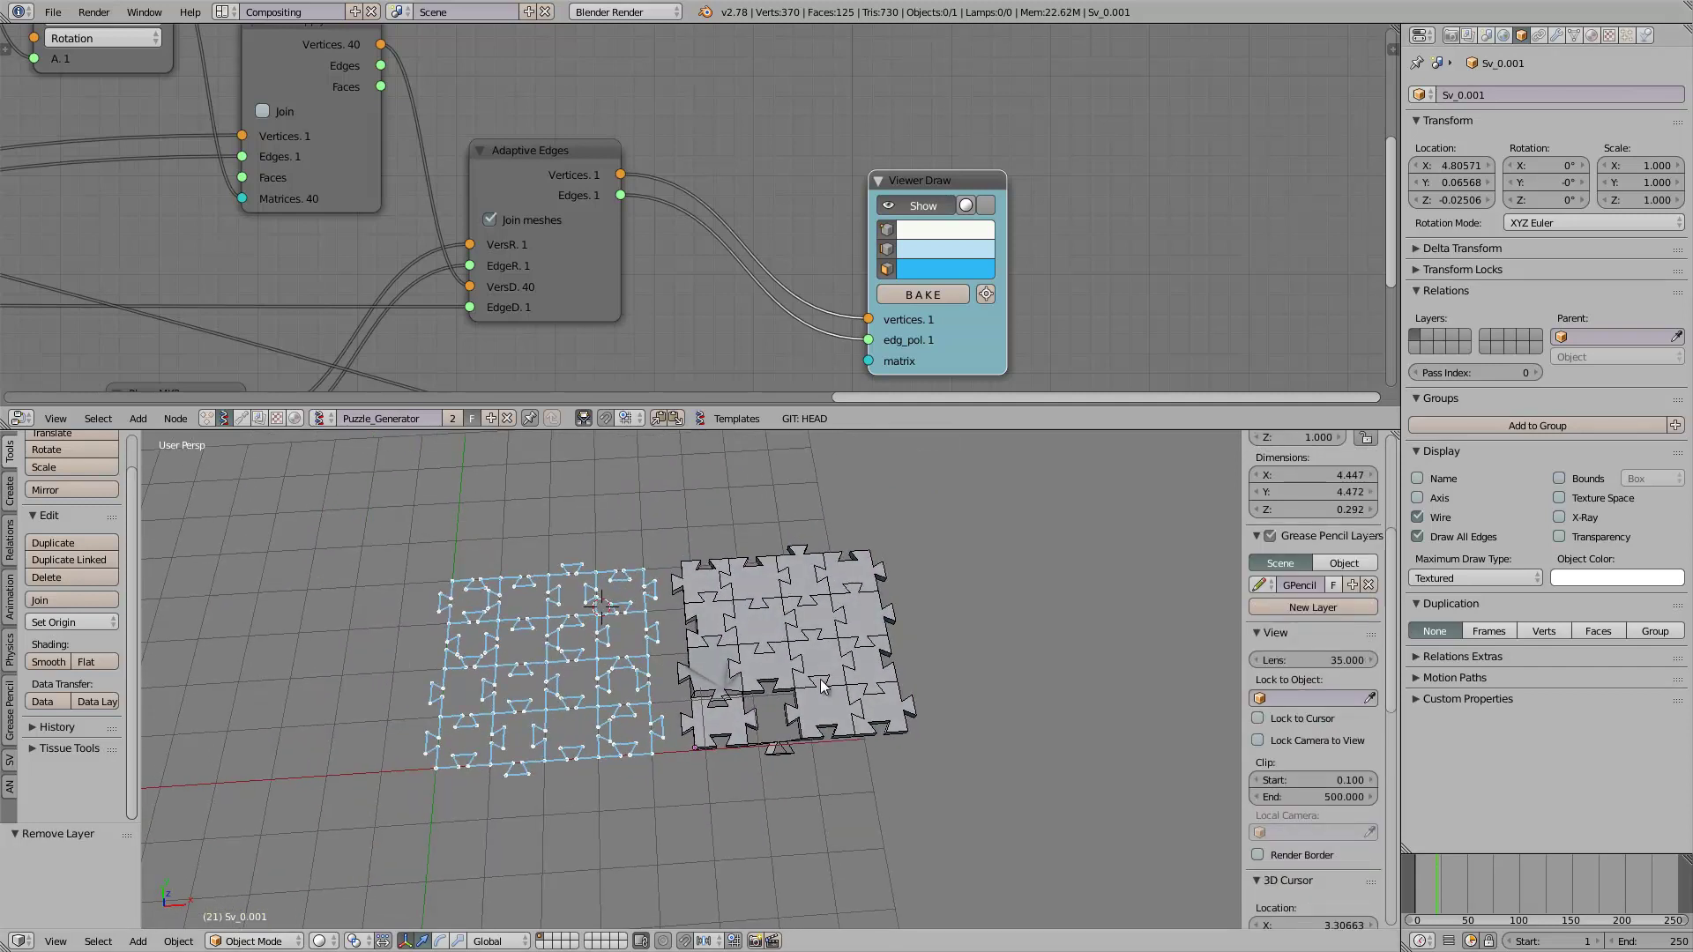